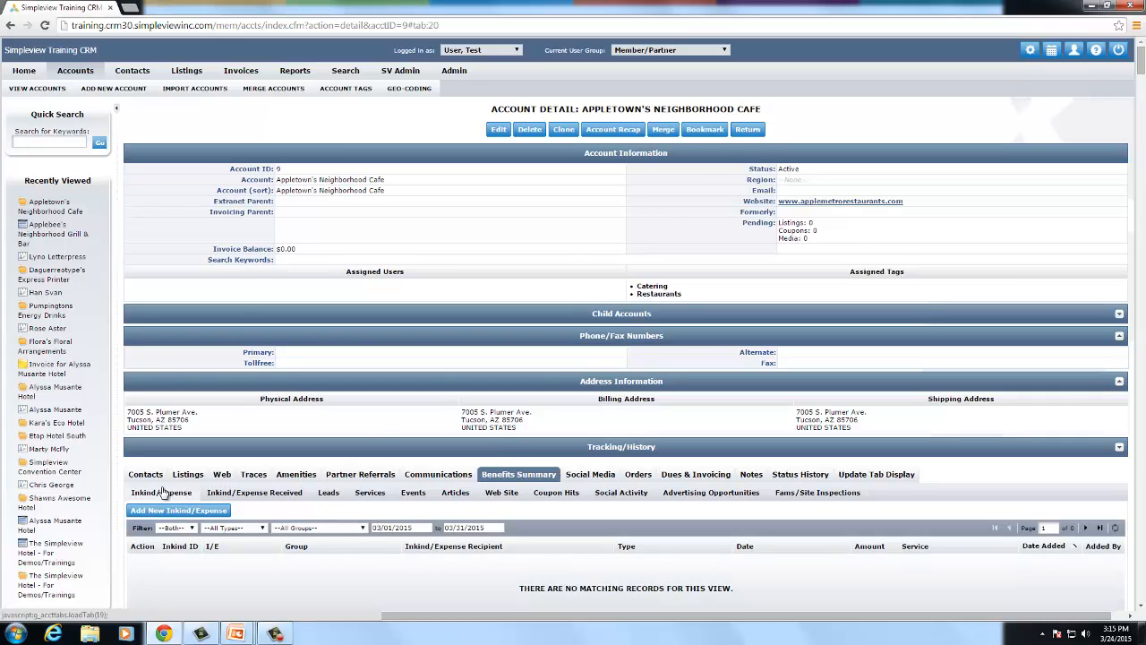
# - View Appletown's Neighborhood Cafe Inkind/Expense Received Services counts, then begin changing the user group
pyautogui.click(266, 496)
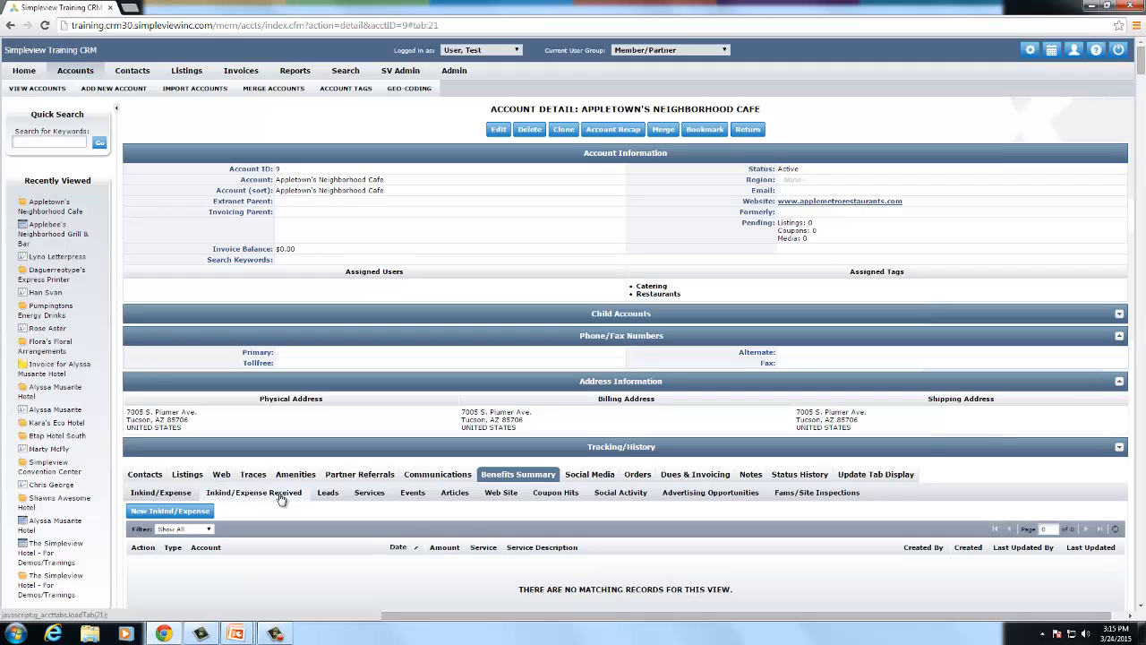
pyautogui.click(369, 495)
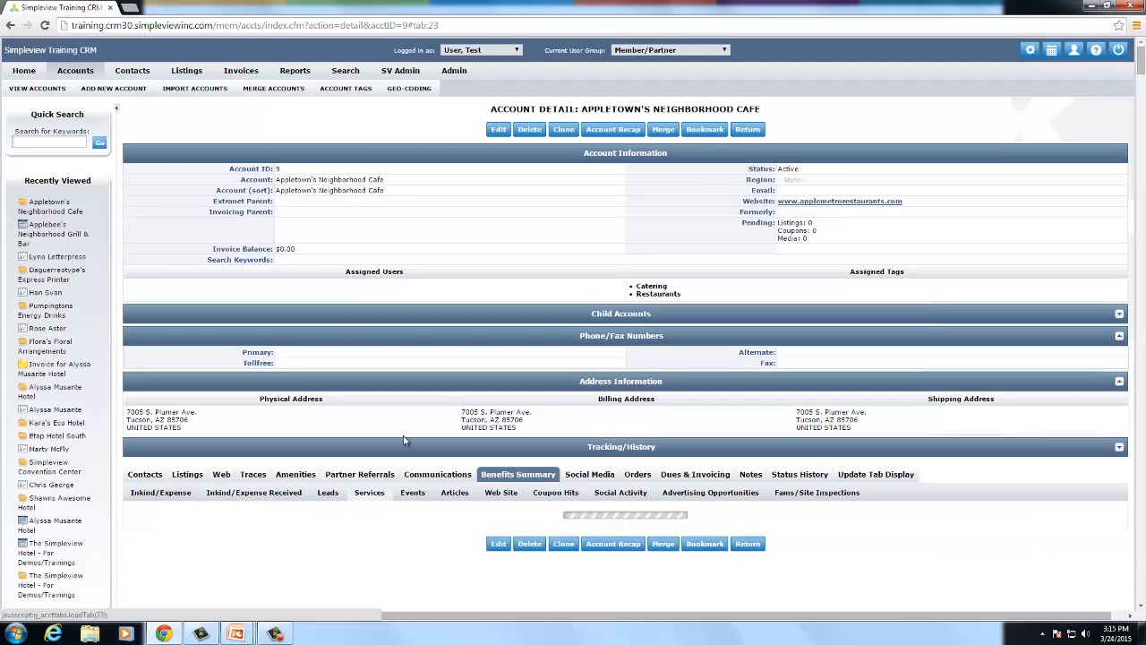
pyautogui.scroll(-1, 411, 405)
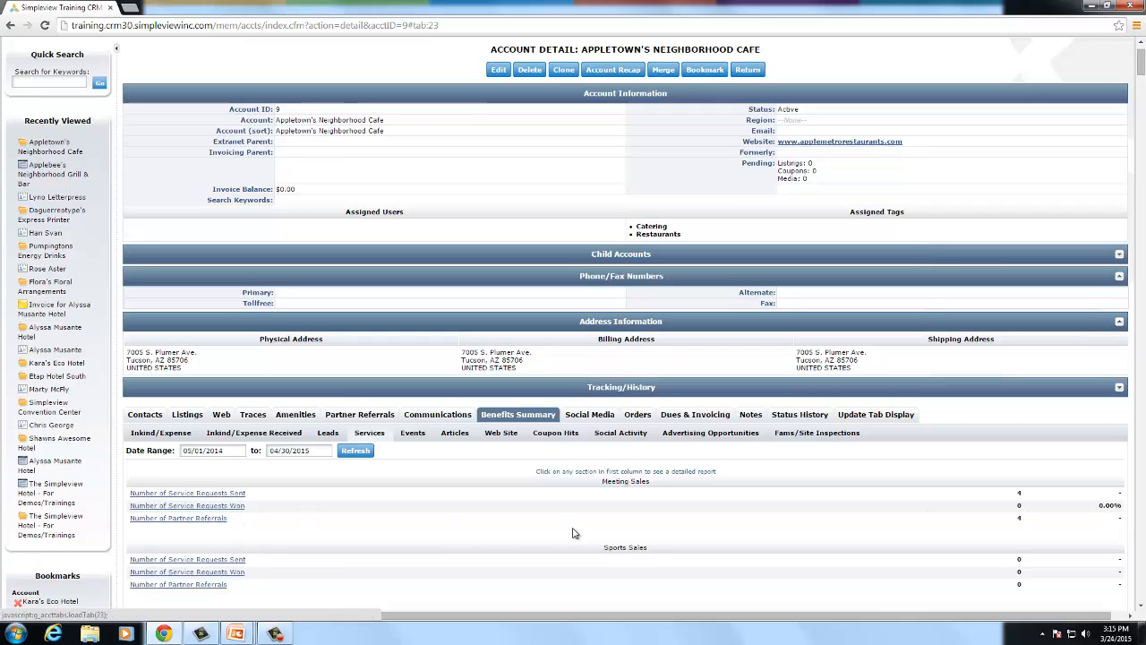
pyautogui.scroll(1, 573, 486)
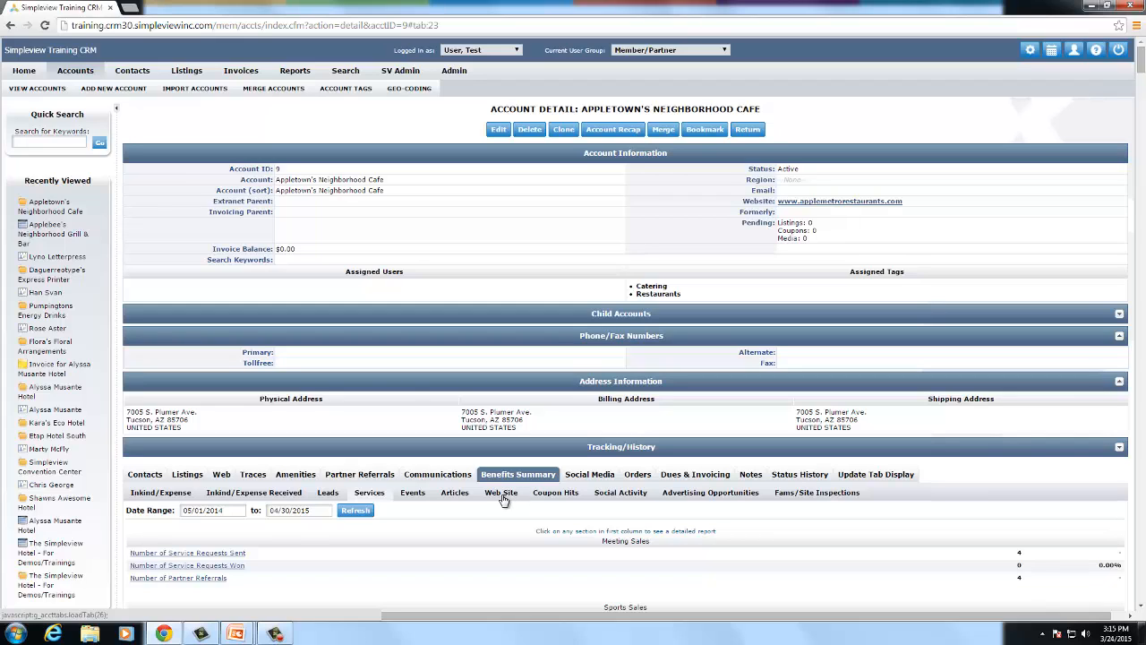
pyautogui.click(687, 56)
# - Switch to Meeting Sales, open the 2015 PT Fit Conference bookmark and scroll to its traces
pyautogui.click(649, 74)
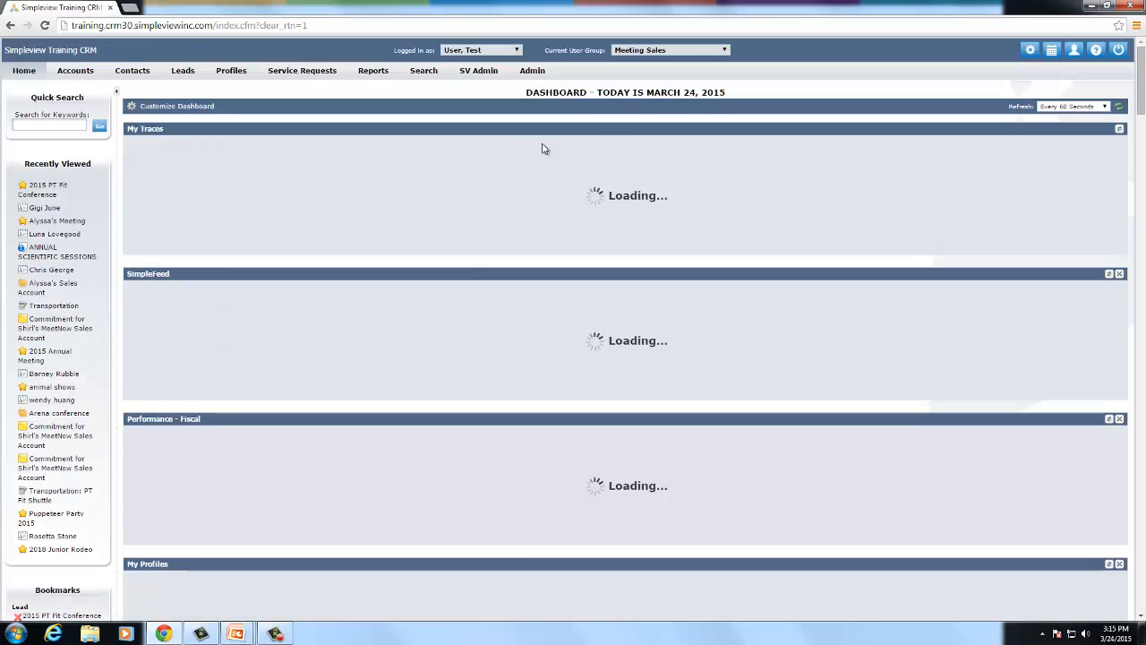
pyautogui.scroll(-1, 468, 259)
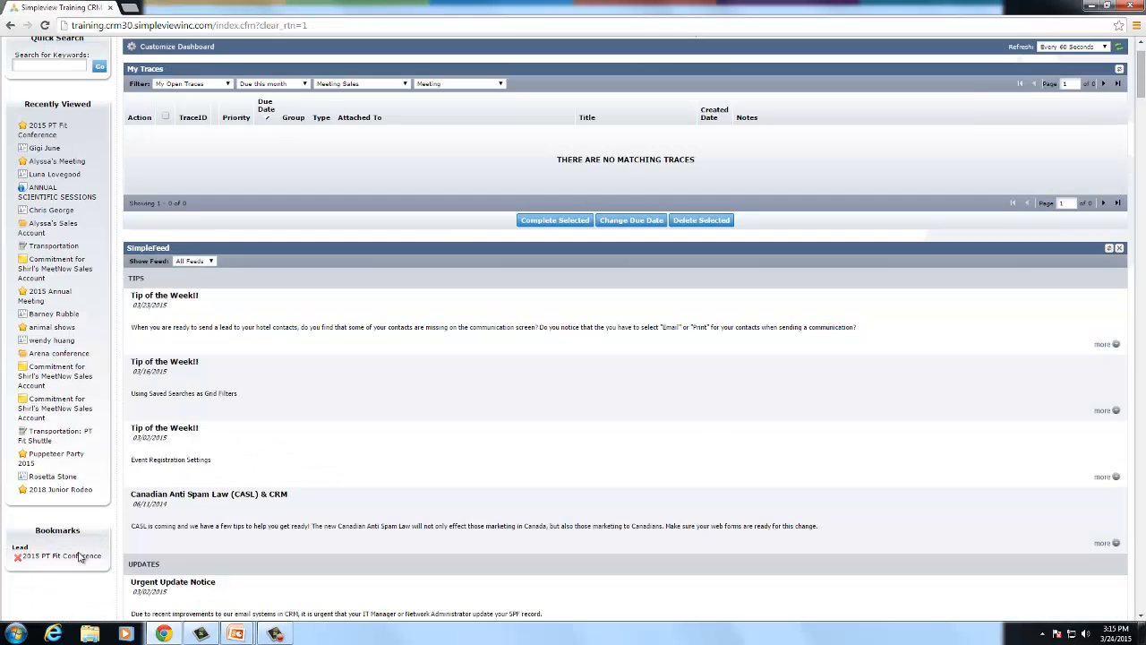
pyautogui.click(80, 557)
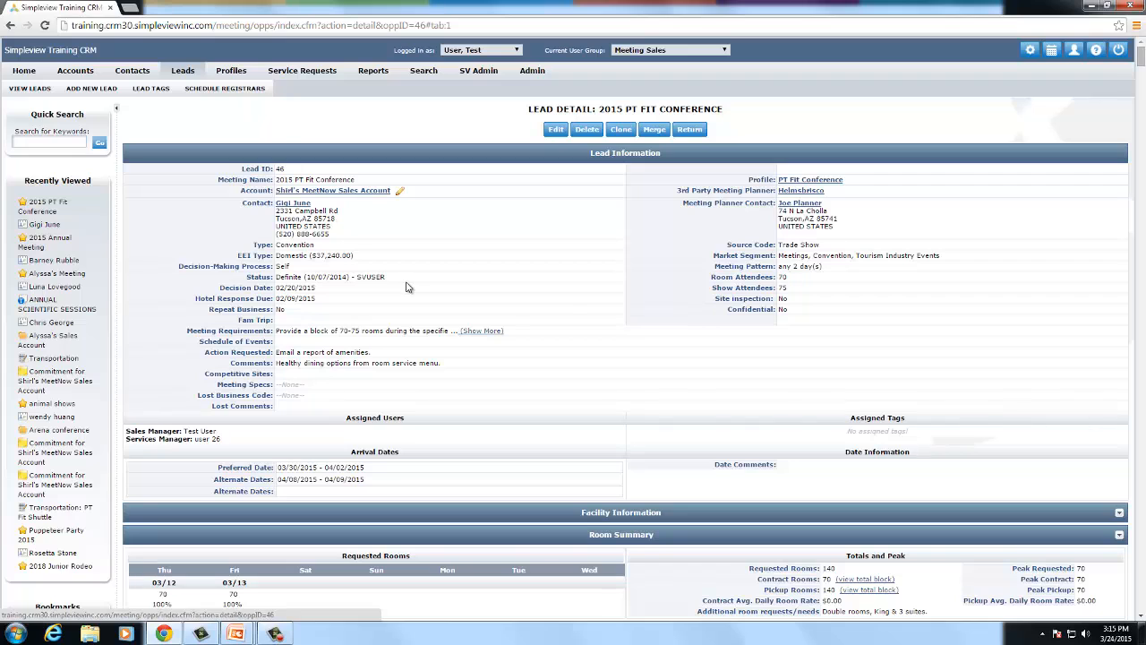
pyautogui.scroll(-1, 387, 267)
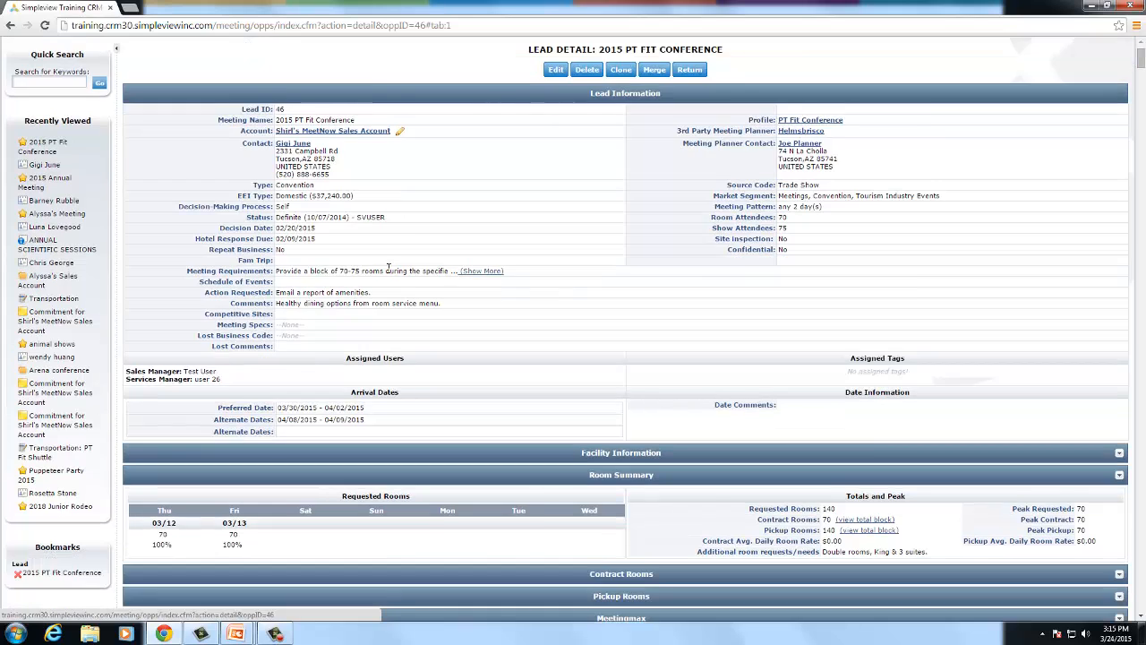
pyautogui.scroll(-1, 387, 267)
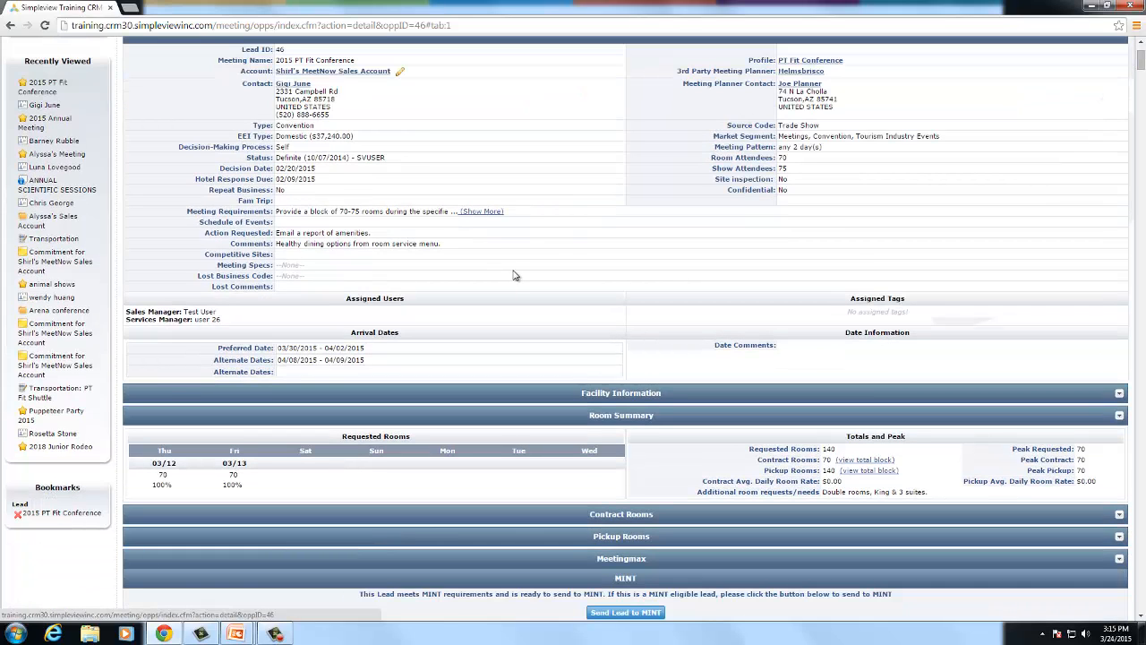
pyautogui.scroll(-3, 512, 274)
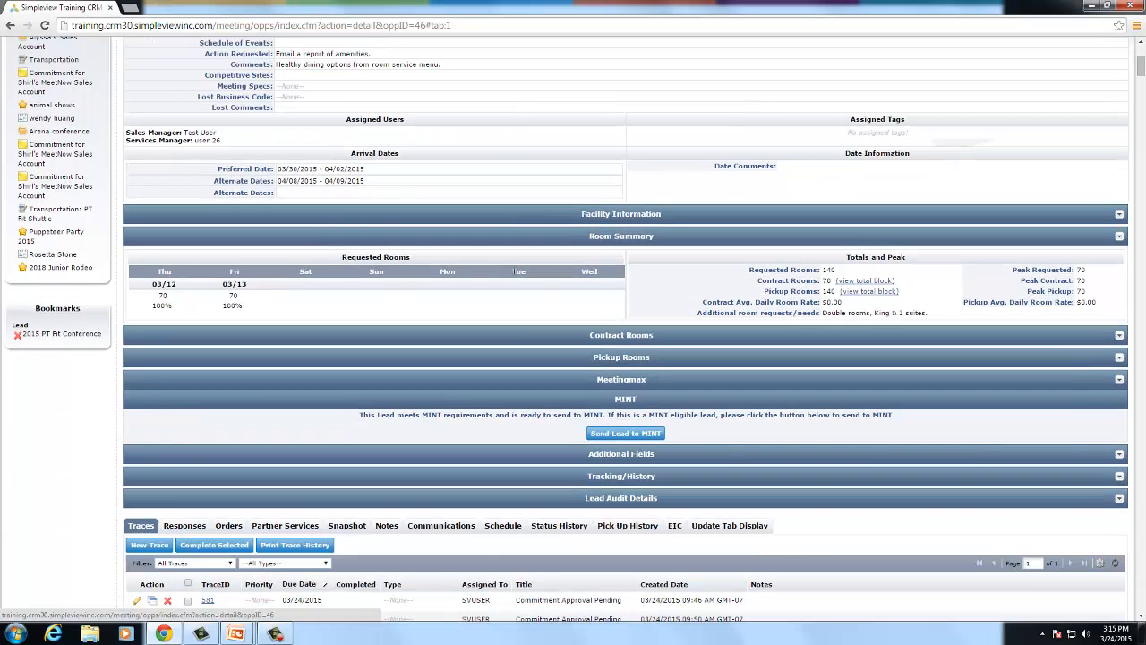
pyautogui.scroll(-1, 513, 275)
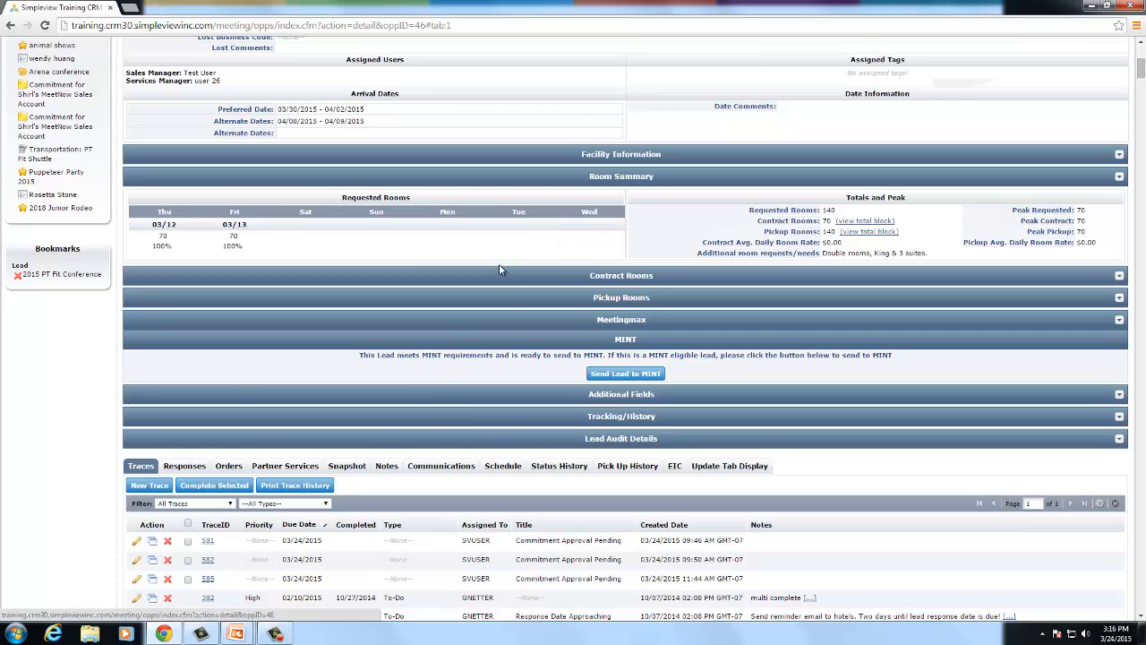
# - Start a New Referral from the lead's Partner Services > Partner Referrals list
pyautogui.click(314, 468)
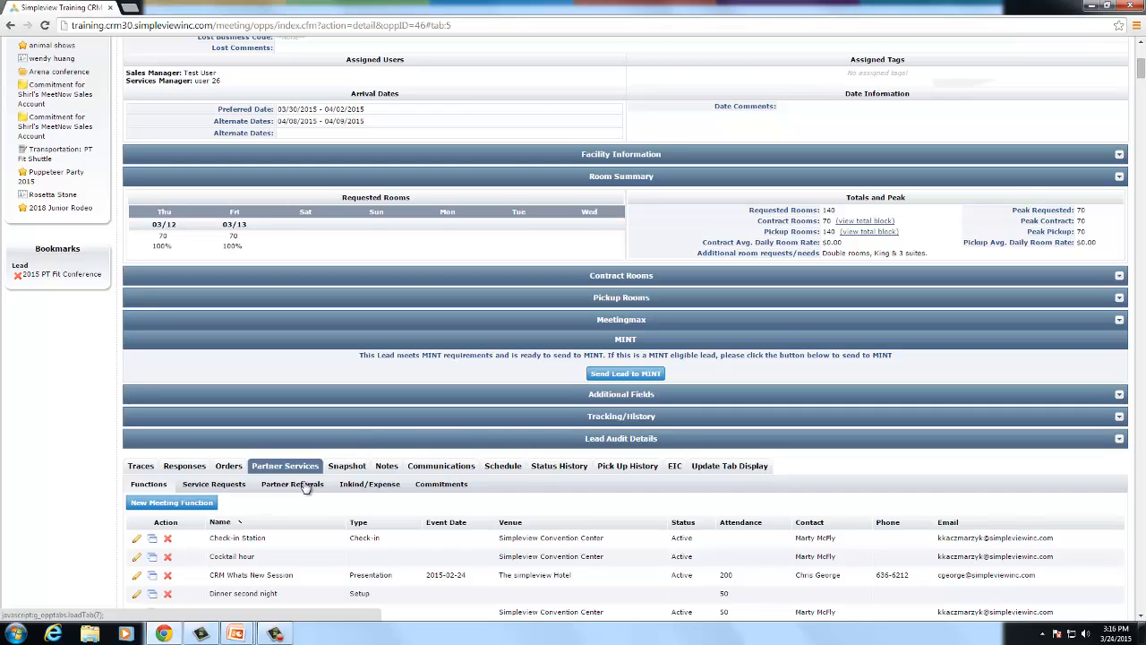
pyautogui.click(301, 489)
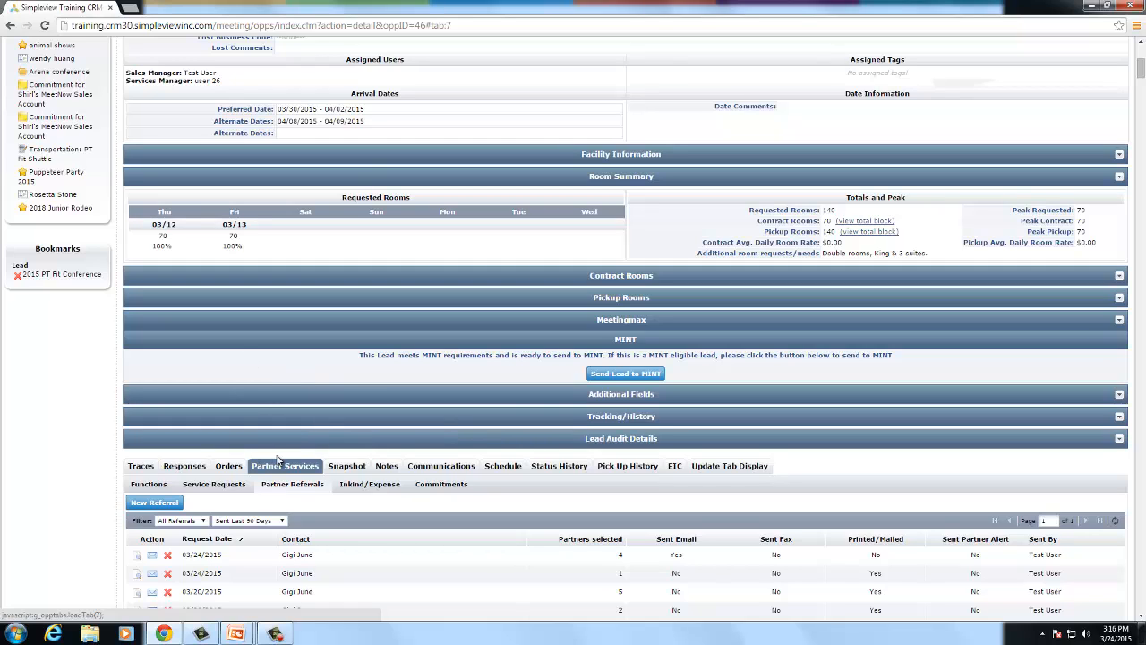
pyautogui.click(150, 503)
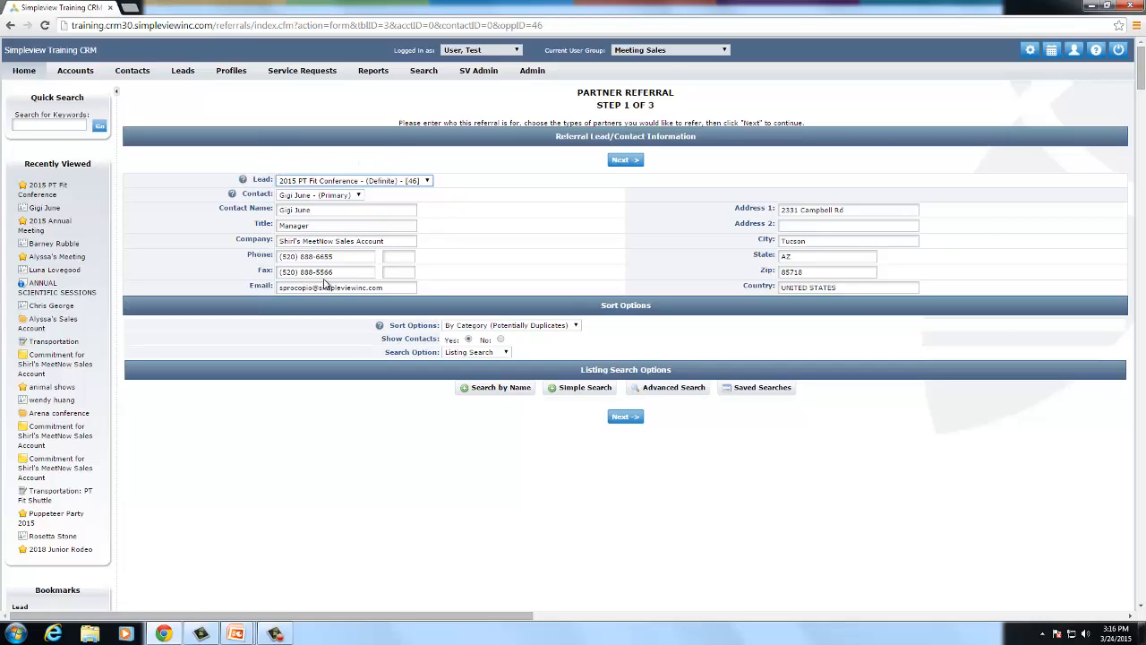
# - Sort partners By Alpha (No Duplicates) and keep Listing Search as the search option
pyautogui.click(455, 328)
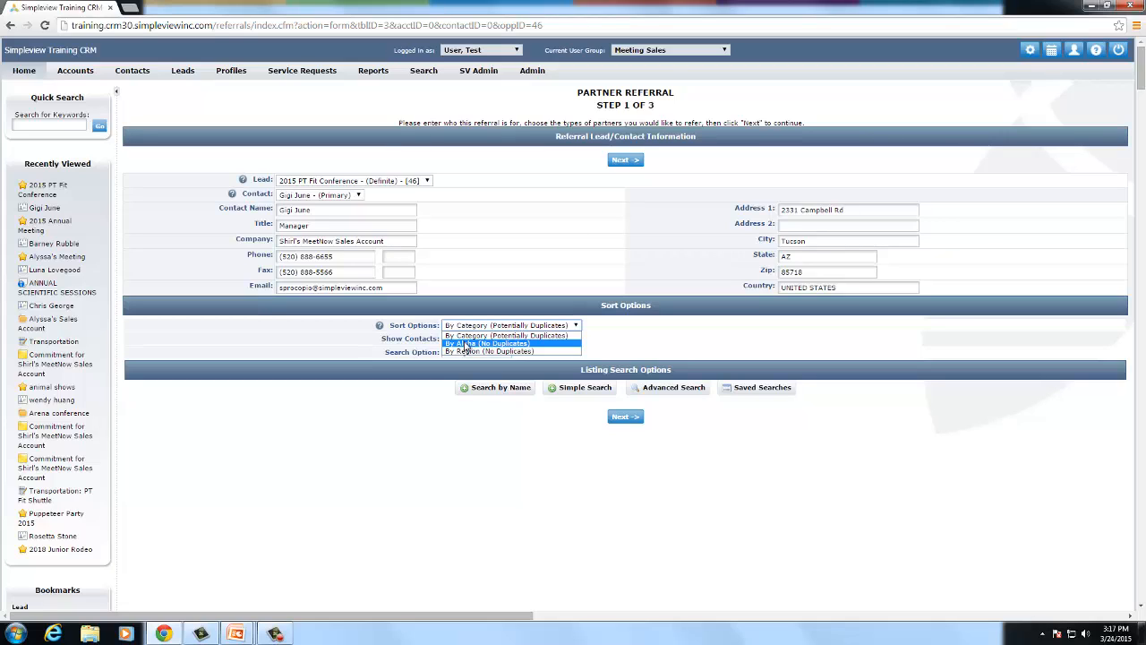
pyautogui.click(466, 343)
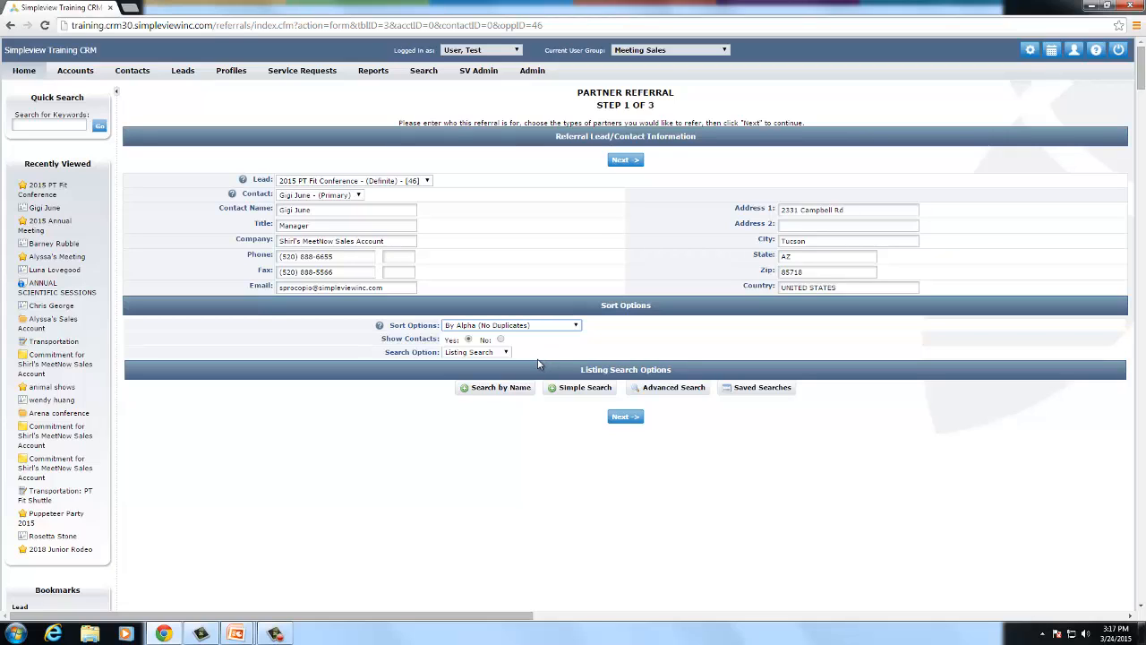
pyautogui.click(461, 353)
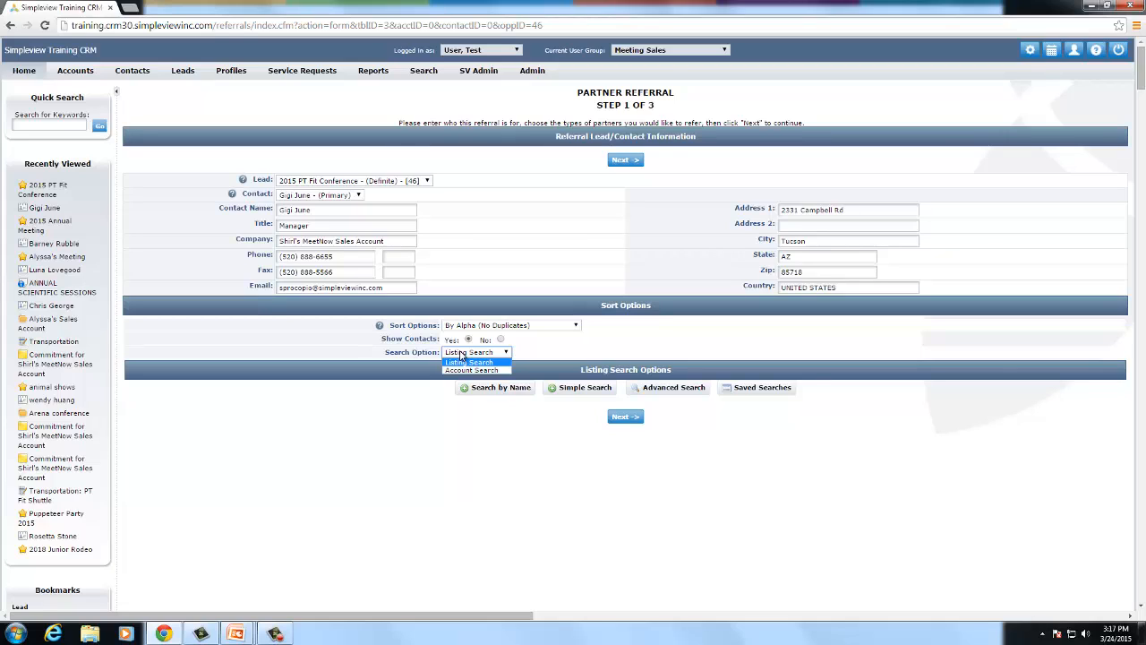
pyautogui.click(466, 355)
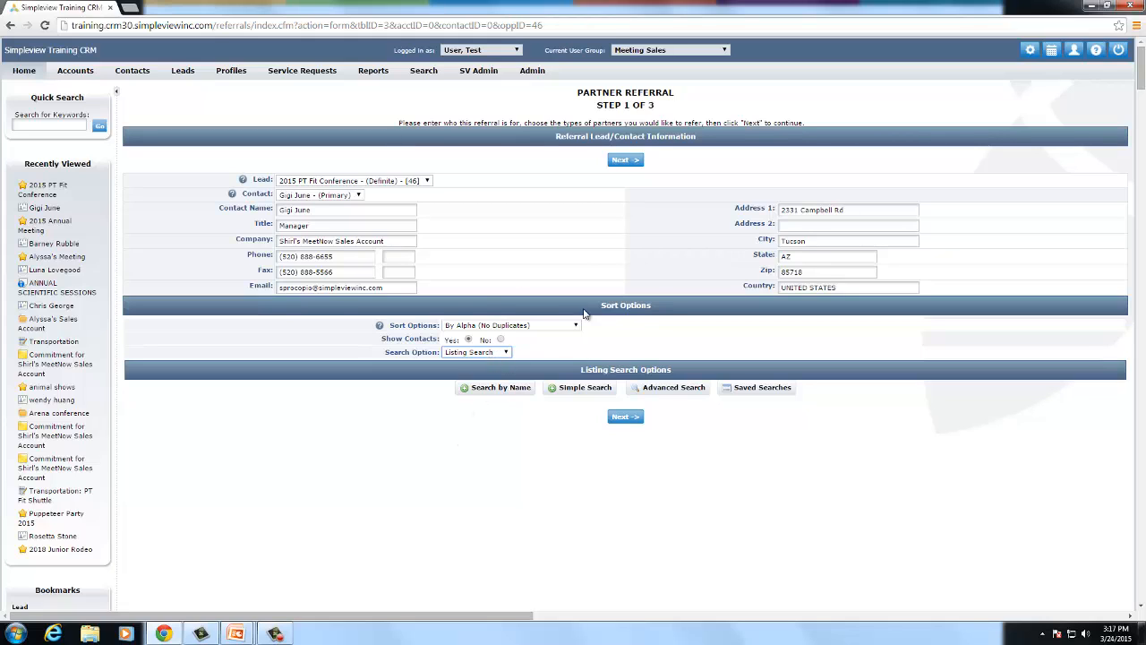
pyautogui.scroll(-1, 407, 385)
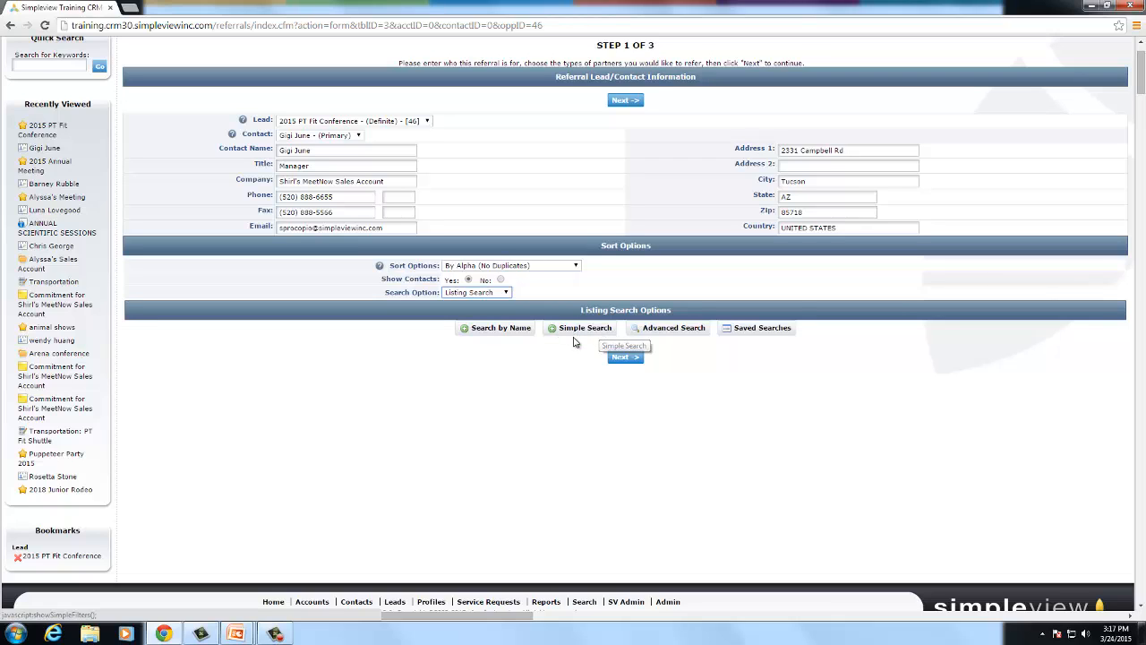
# - Search accounts for 'app', add Appletown's Neighborhood Cafe and A Fish Called Avalon, then remove Appletown's
pyautogui.click(495, 329)
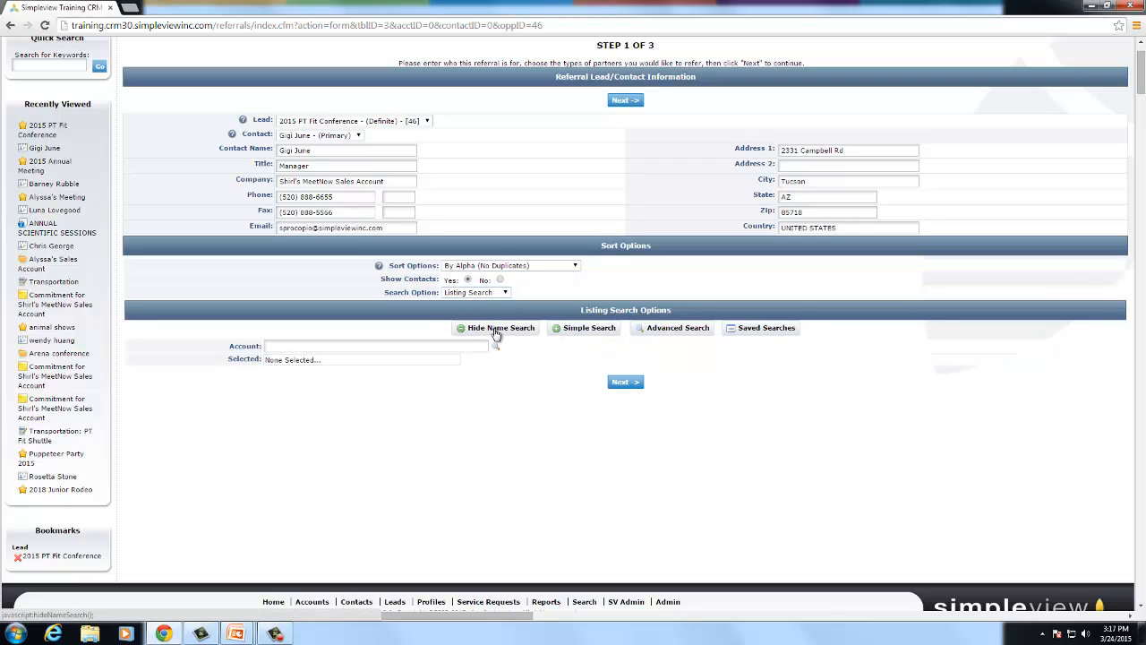
pyautogui.click(275, 345)
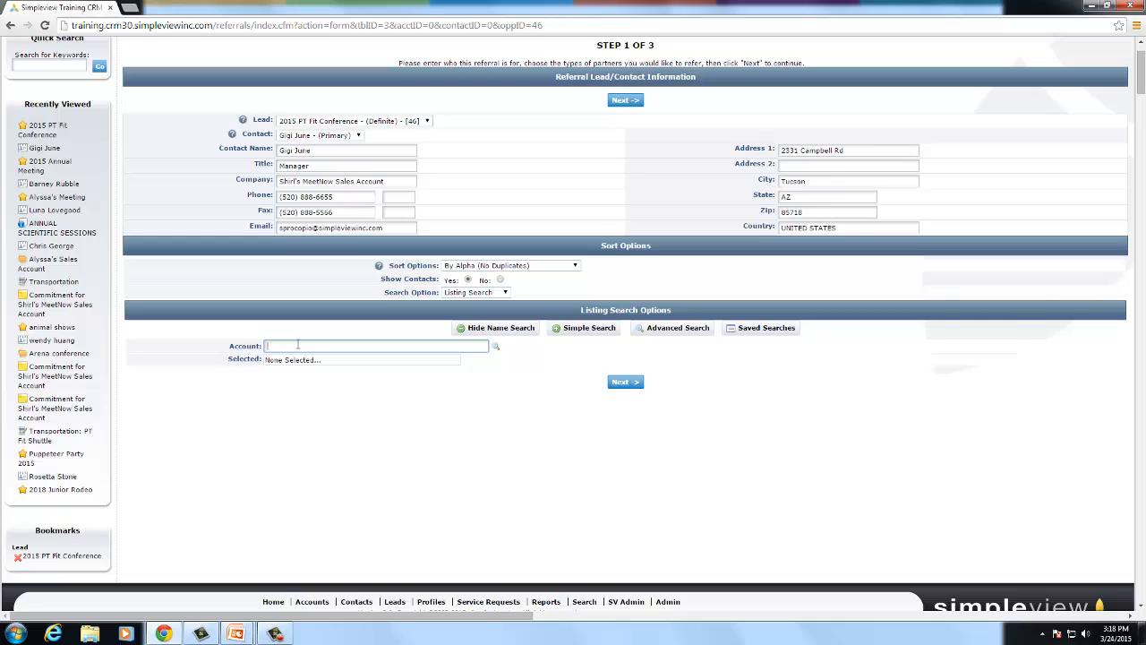
pyautogui.write('appl')
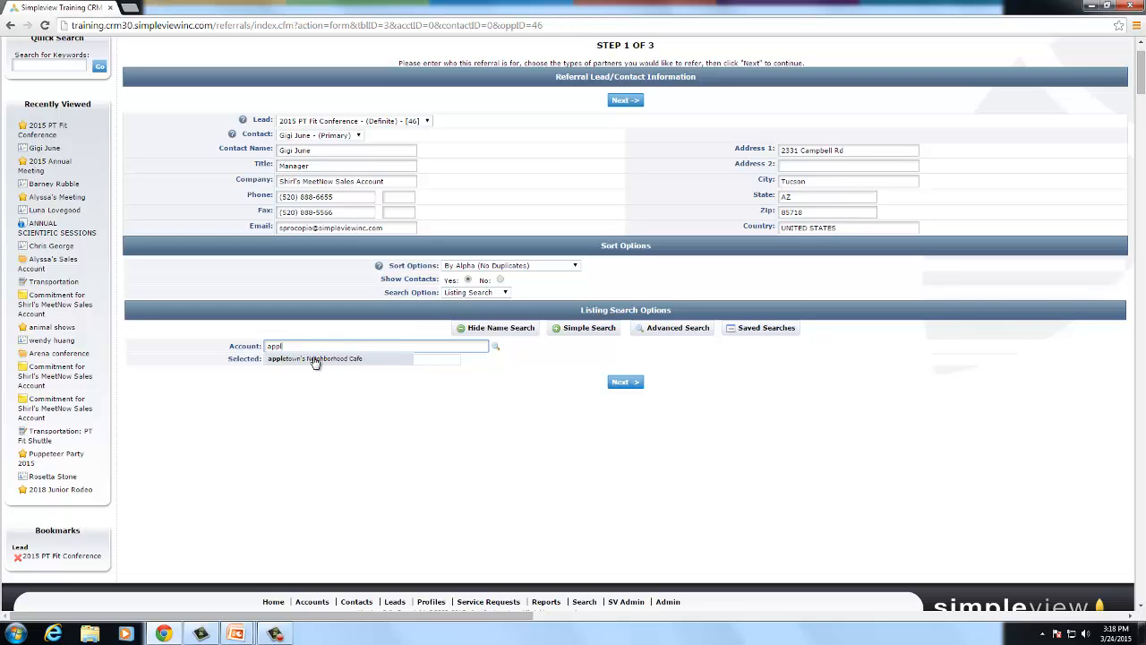
pyautogui.click(314, 360)
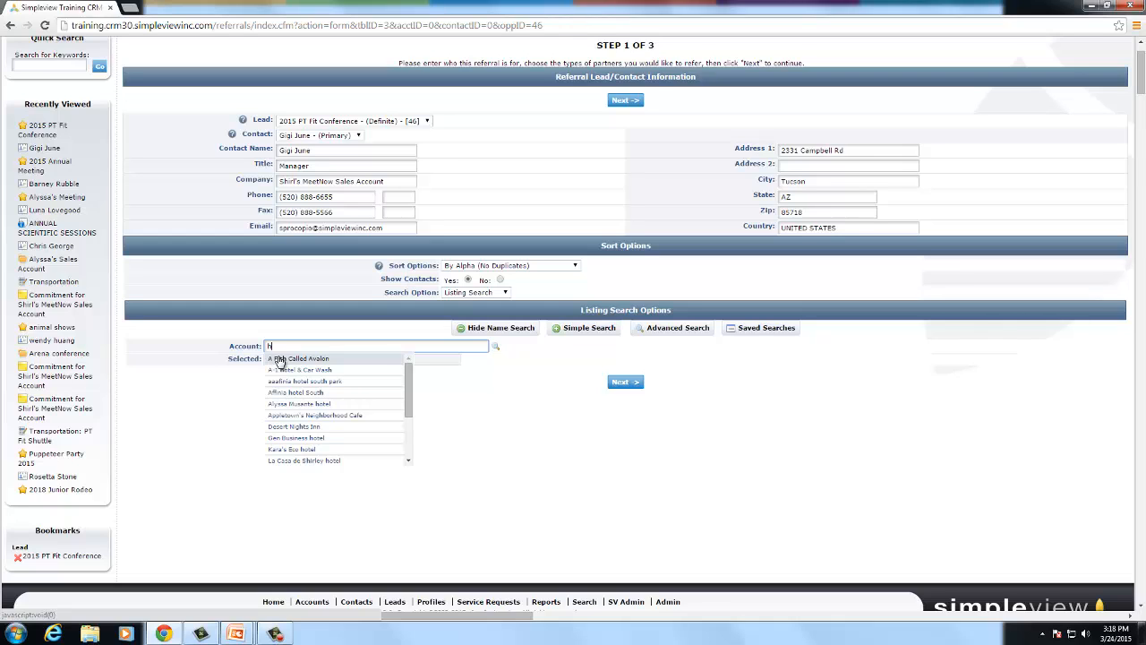
pyautogui.click(280, 359)
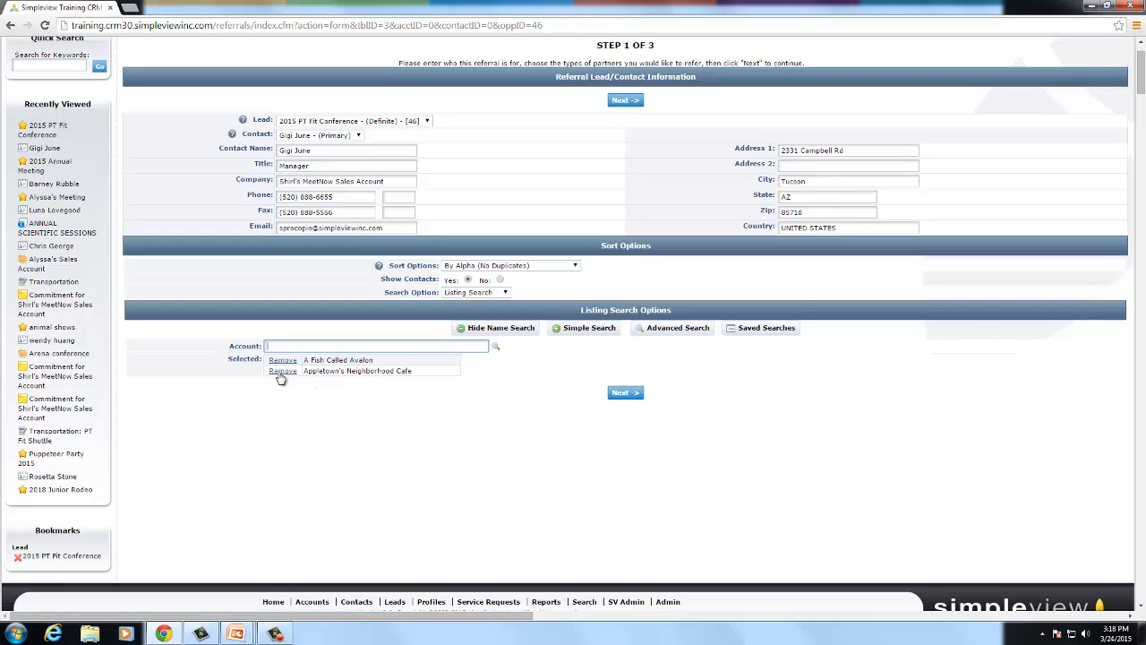
pyautogui.click(282, 371)
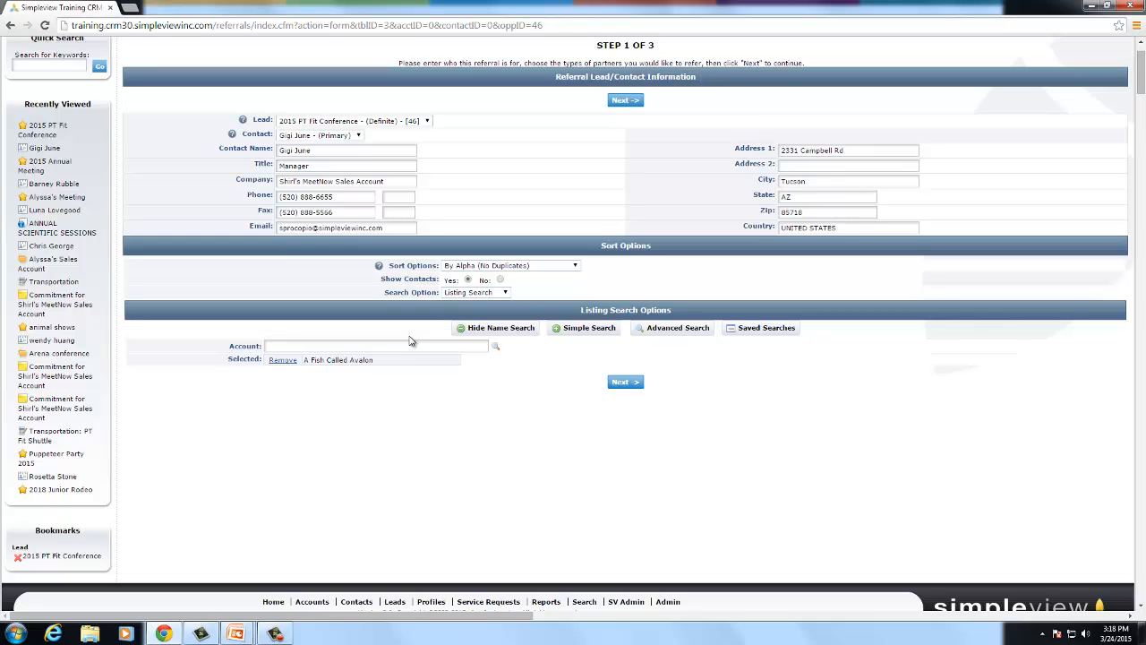
# - Remove Non-Member, Prospect and Frozen from Account Status, leaving only Active
pyautogui.click(574, 333)
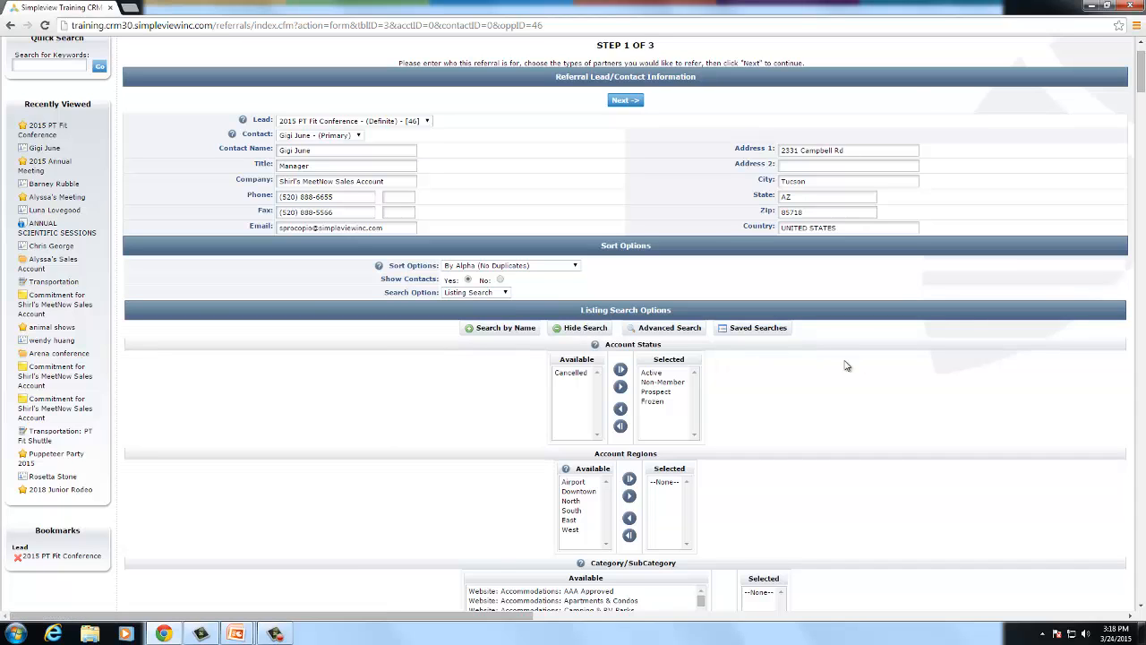
pyautogui.scroll(-3, 824, 361)
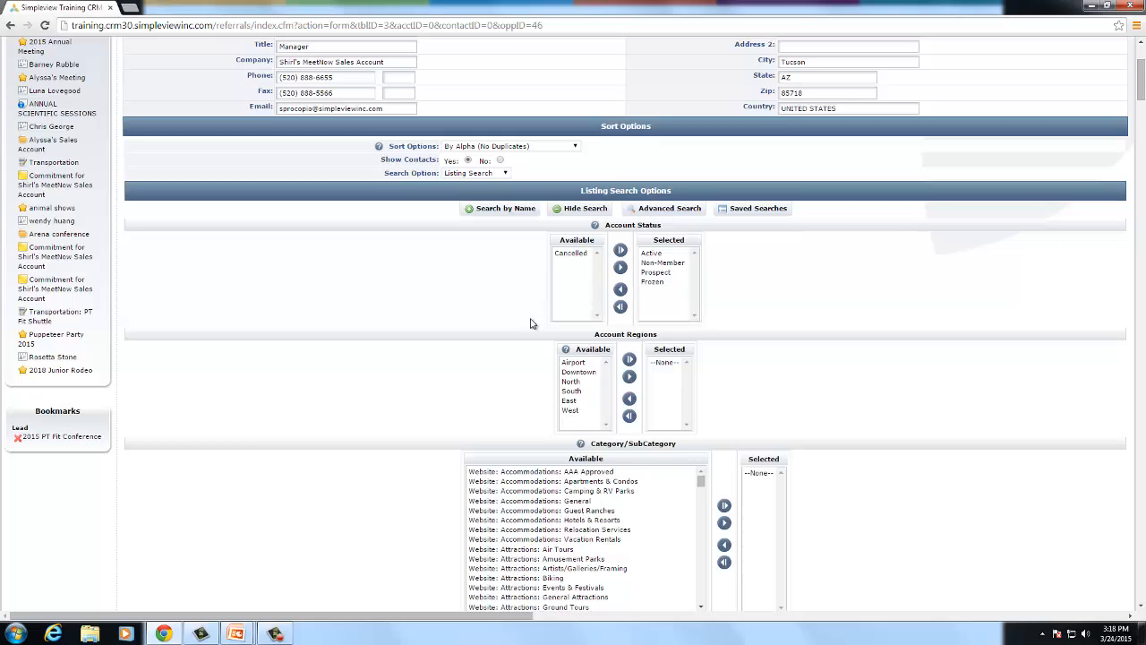
pyautogui.scroll(-1, 748, 355)
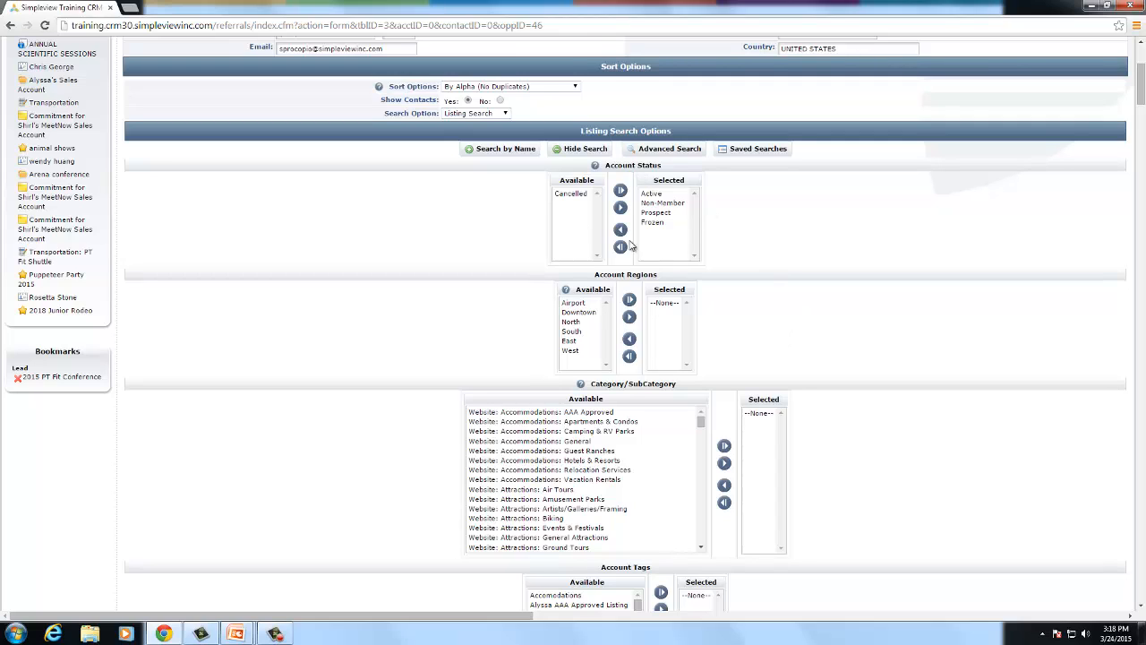
pyautogui.click(656, 204)
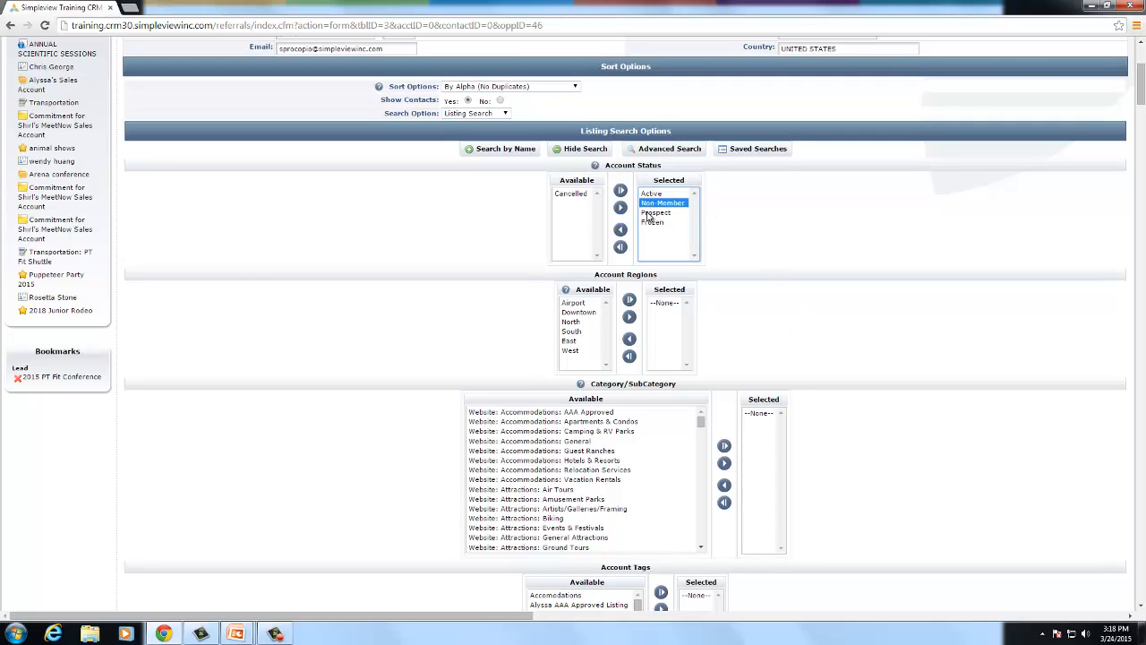
pyautogui.keyDown('shift'); pyautogui.click(651, 222); pyautogui.keyUp('shift')
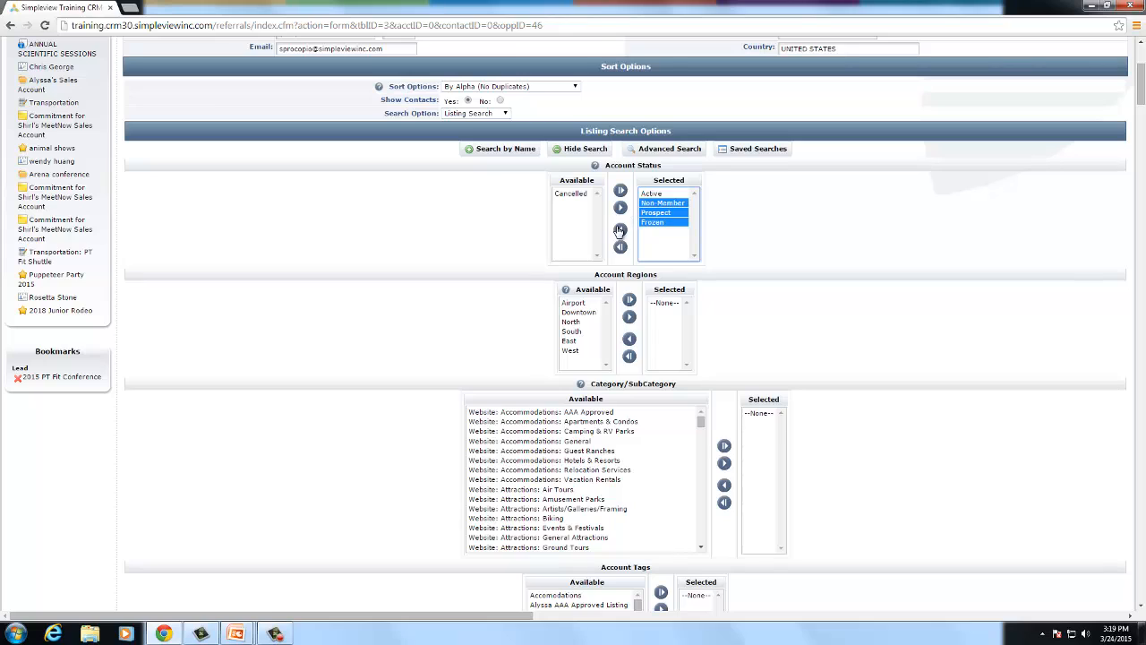
pyautogui.click(619, 231)
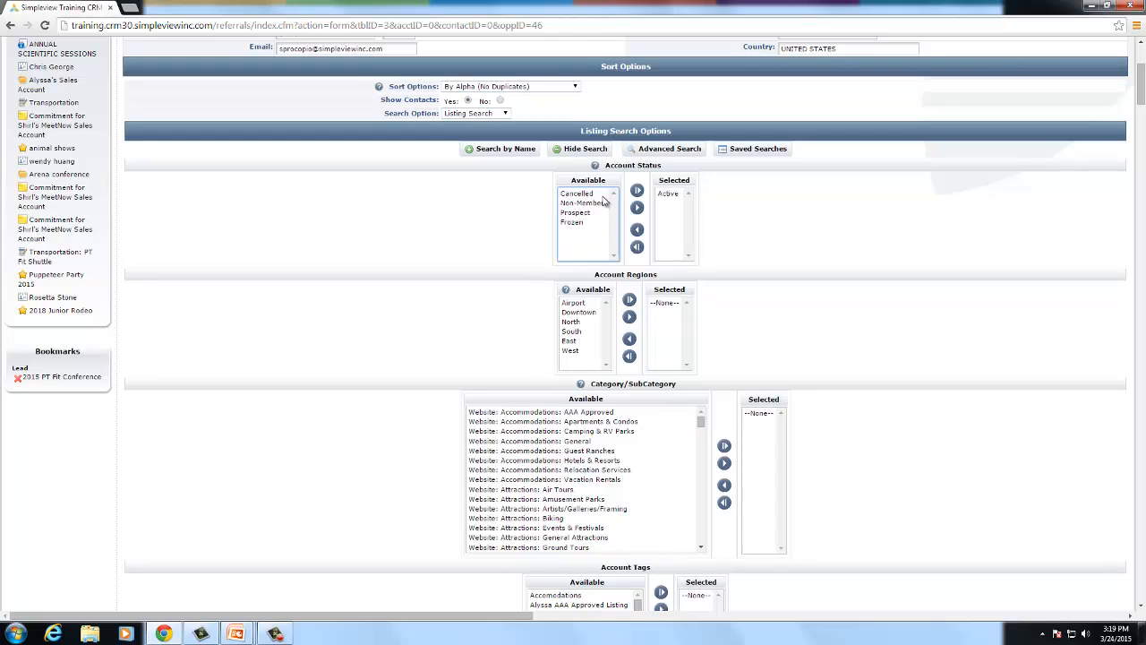
# - Add Downtown and South to account regions, then clear all chosen regions
pyautogui.click(584, 312)
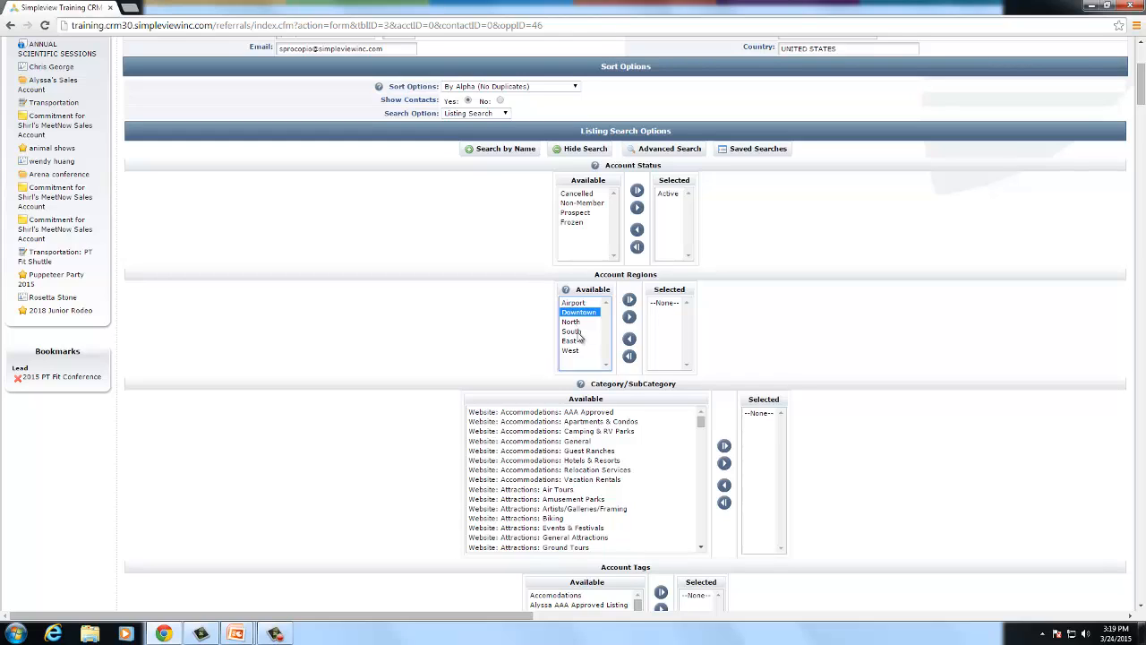
pyautogui.keyDown('ctrl'); pyautogui.click(578, 333); pyautogui.keyUp('ctrl')
pyautogui.click(629, 320)
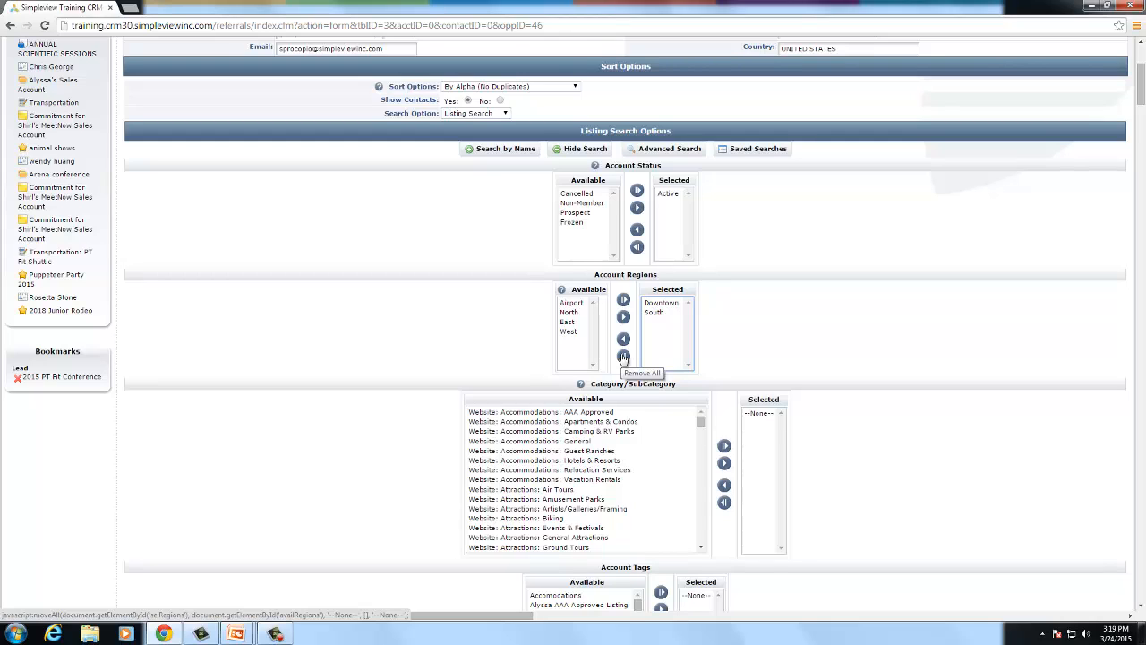
pyautogui.click(623, 357)
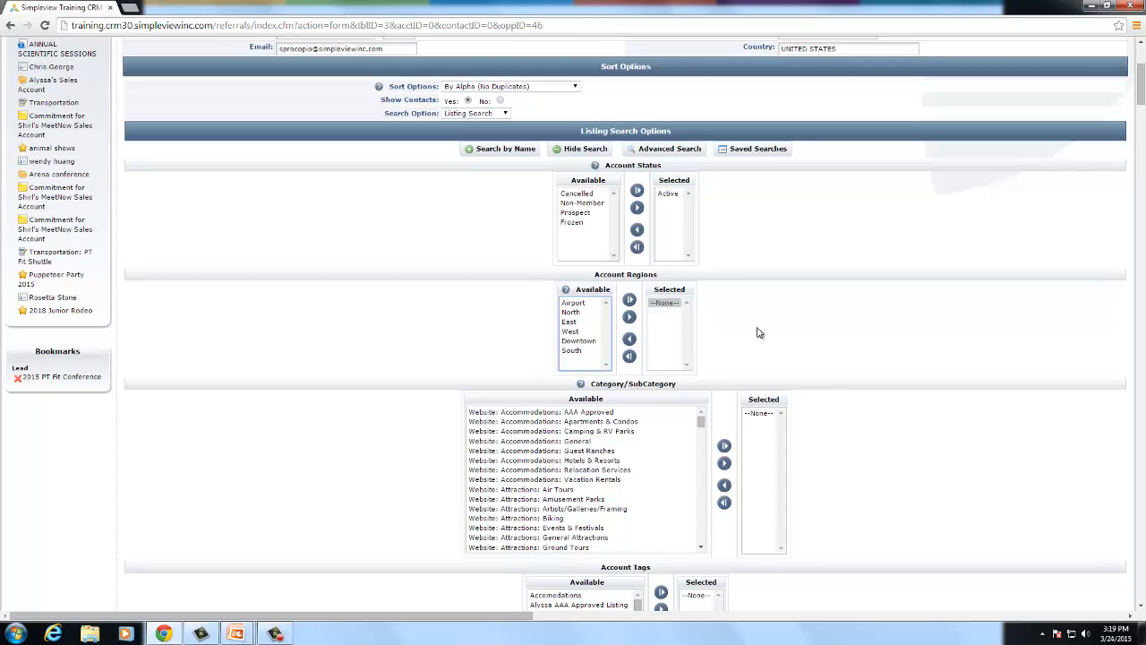
# - Add the Dining categories from Asian through Wine Bars to the selected categories
pyautogui.scroll(-2, 755, 334)
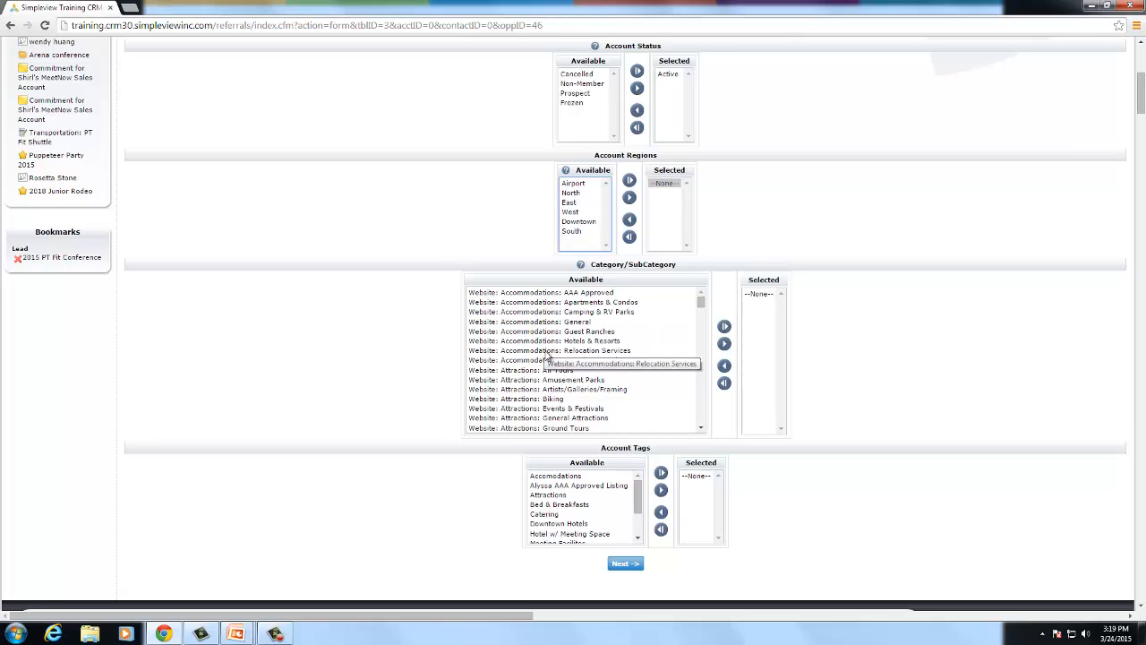
pyautogui.scroll(-1, 546, 358)
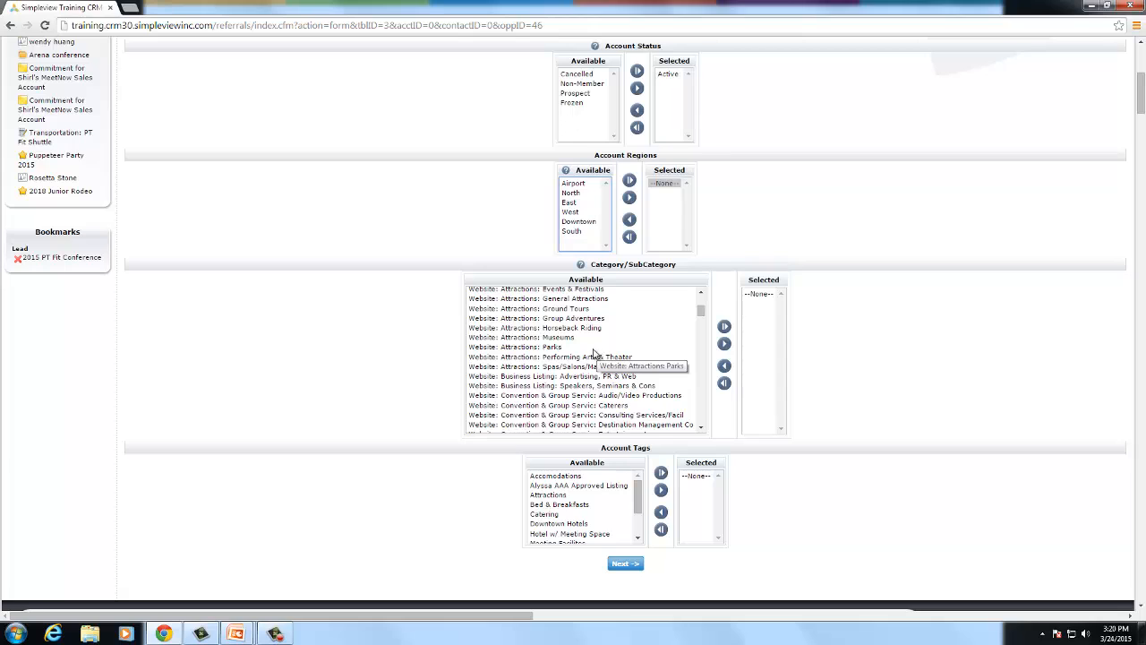
pyautogui.scroll(-2, 596, 353)
pyautogui.scroll(-3, 566, 351)
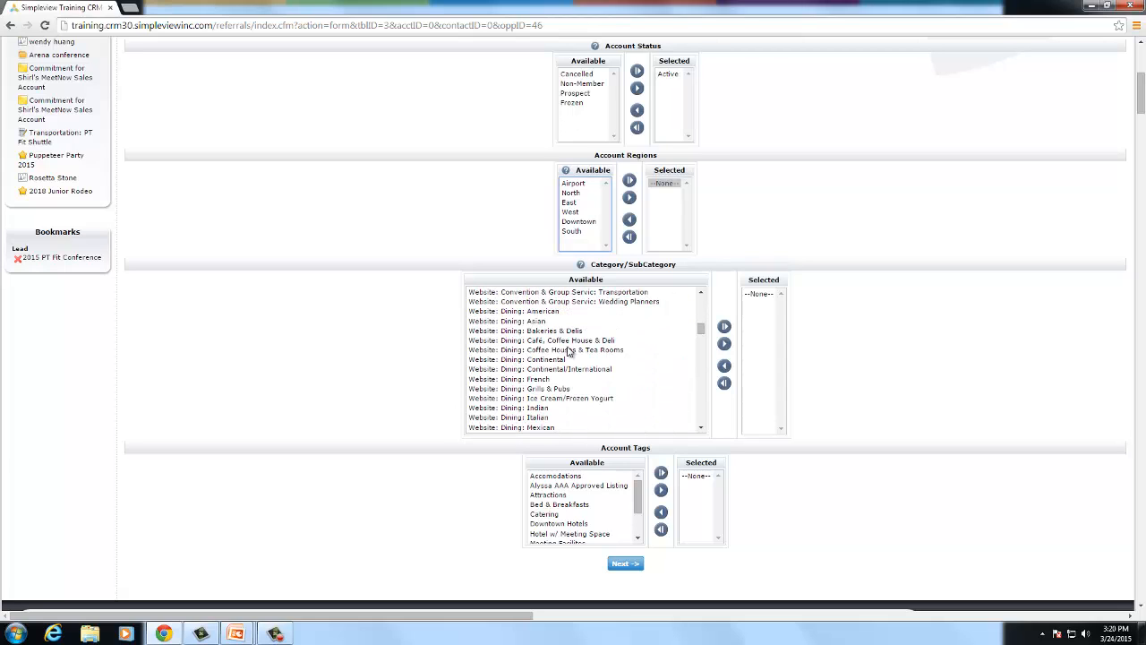
pyautogui.click(502, 322)
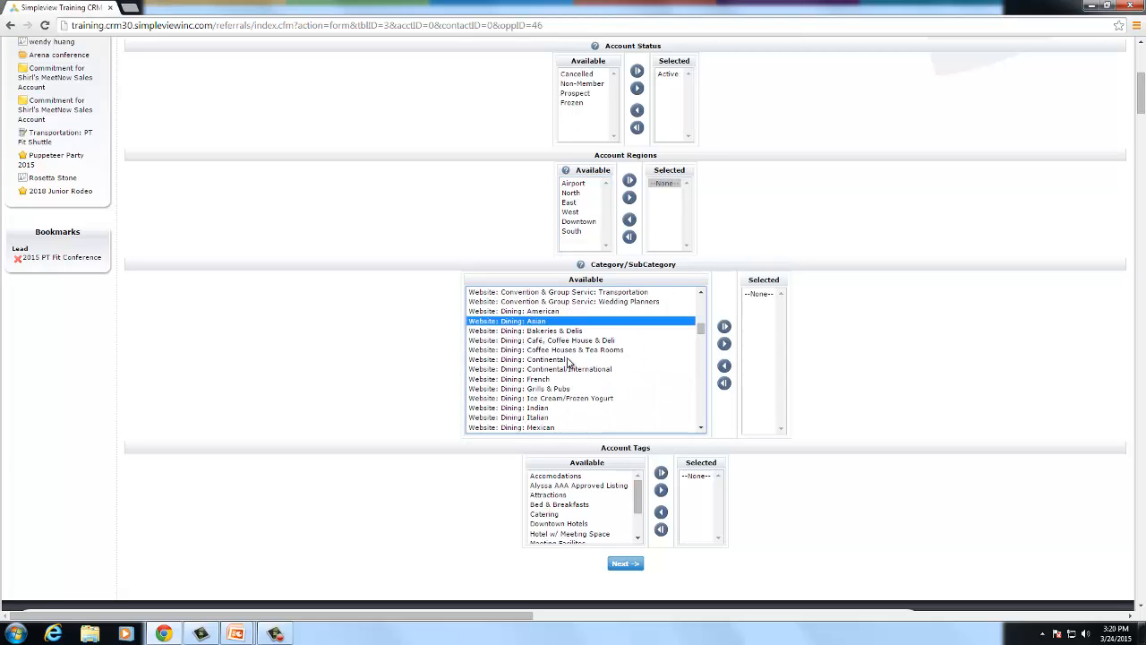
pyautogui.scroll(-2, 568, 360)
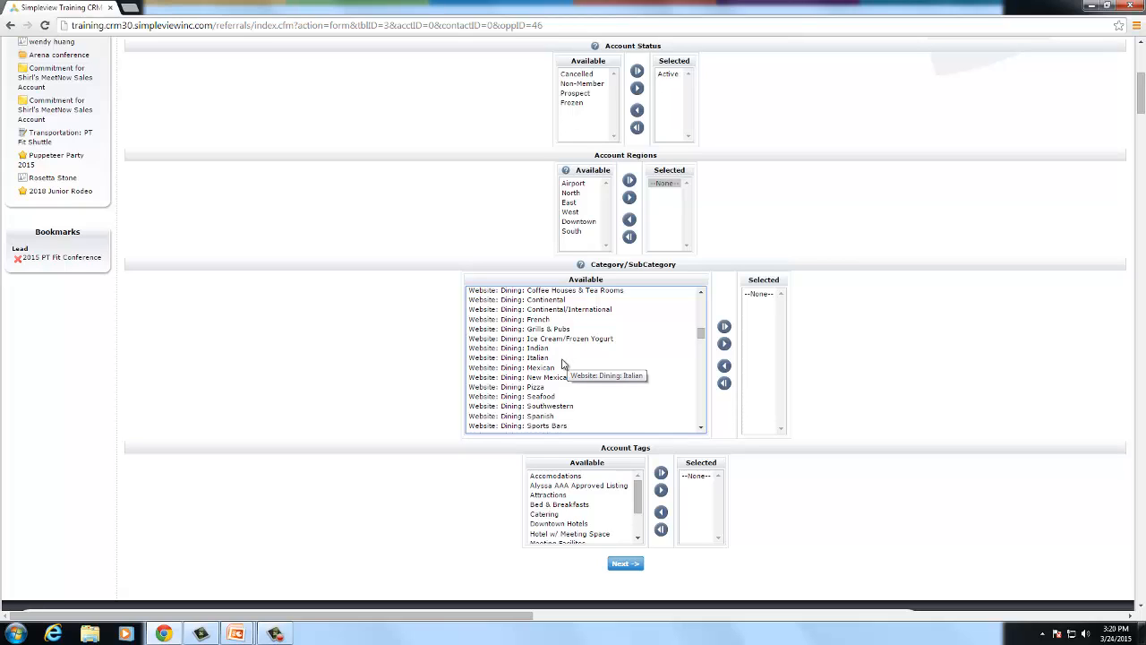
pyautogui.scroll(-2, 562, 364)
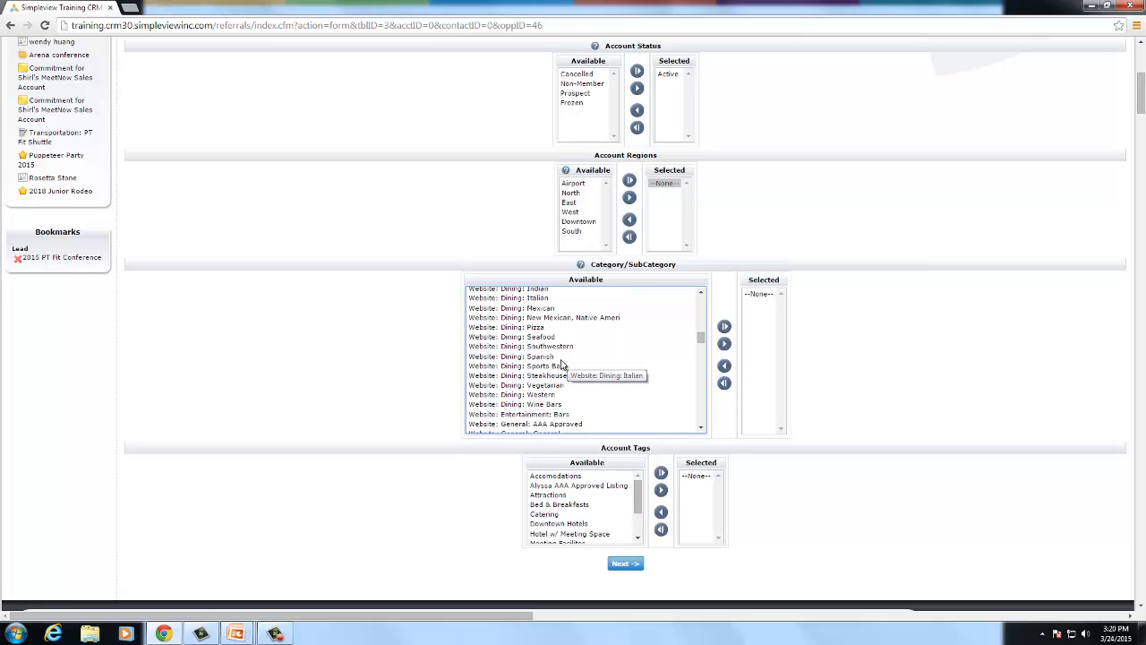
pyautogui.keyDown('shift'); pyautogui.click(489, 404); pyautogui.keyUp('shift')
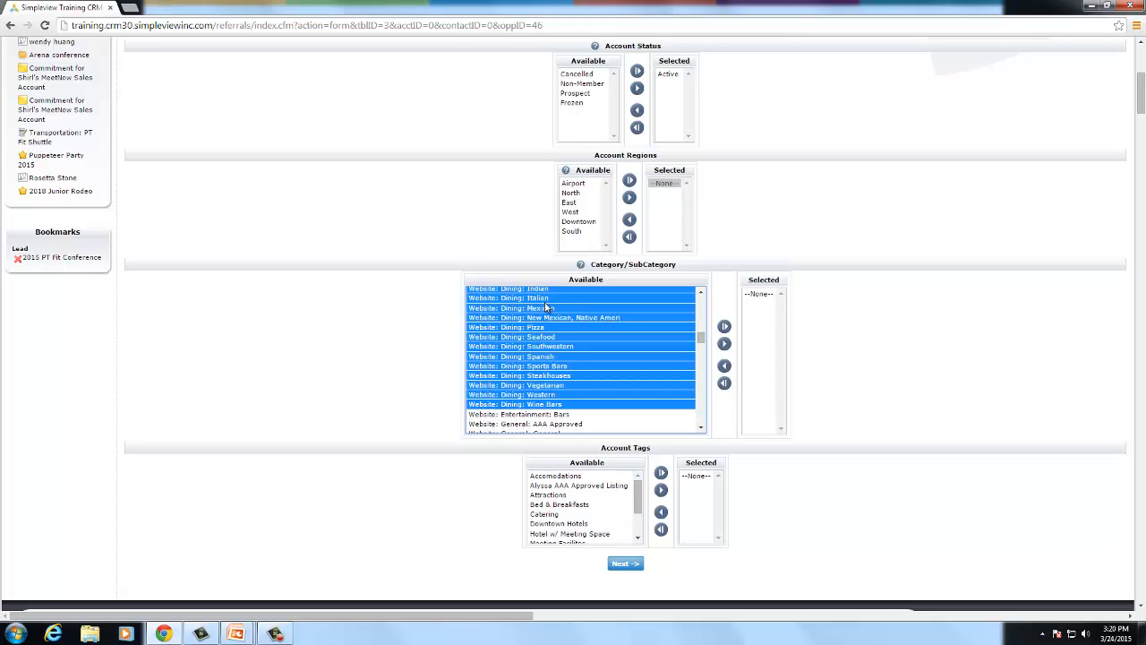
pyautogui.click(724, 344)
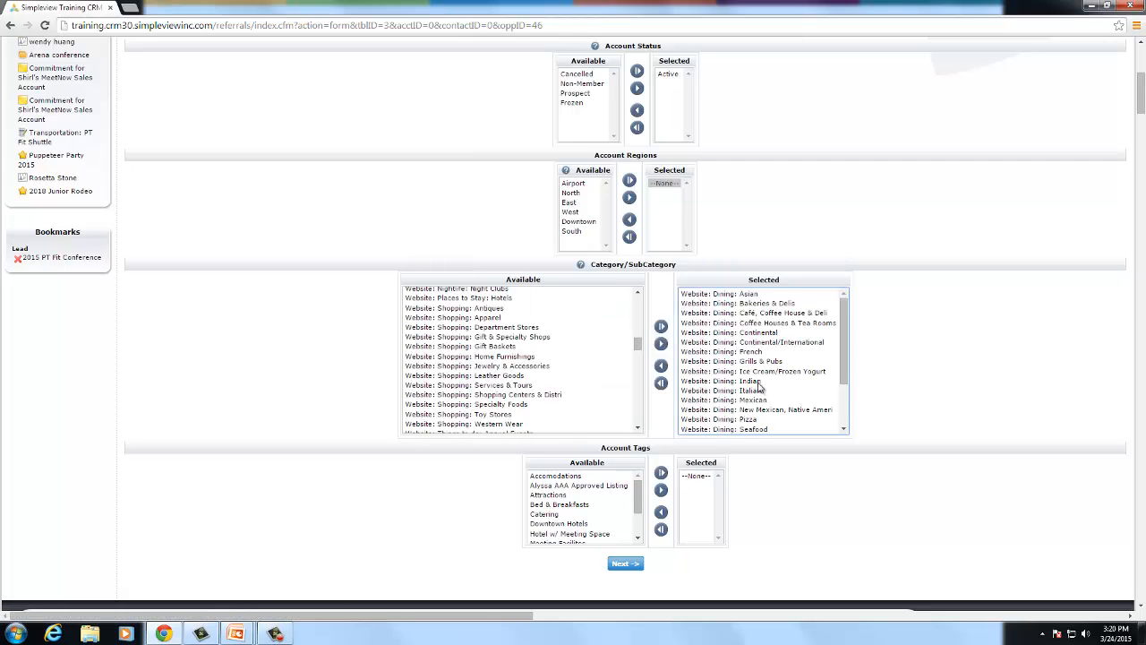
# - Check the account tags area, leaving no tags chosen, and return to the top of the form
pyautogui.scroll(-1, 804, 442)
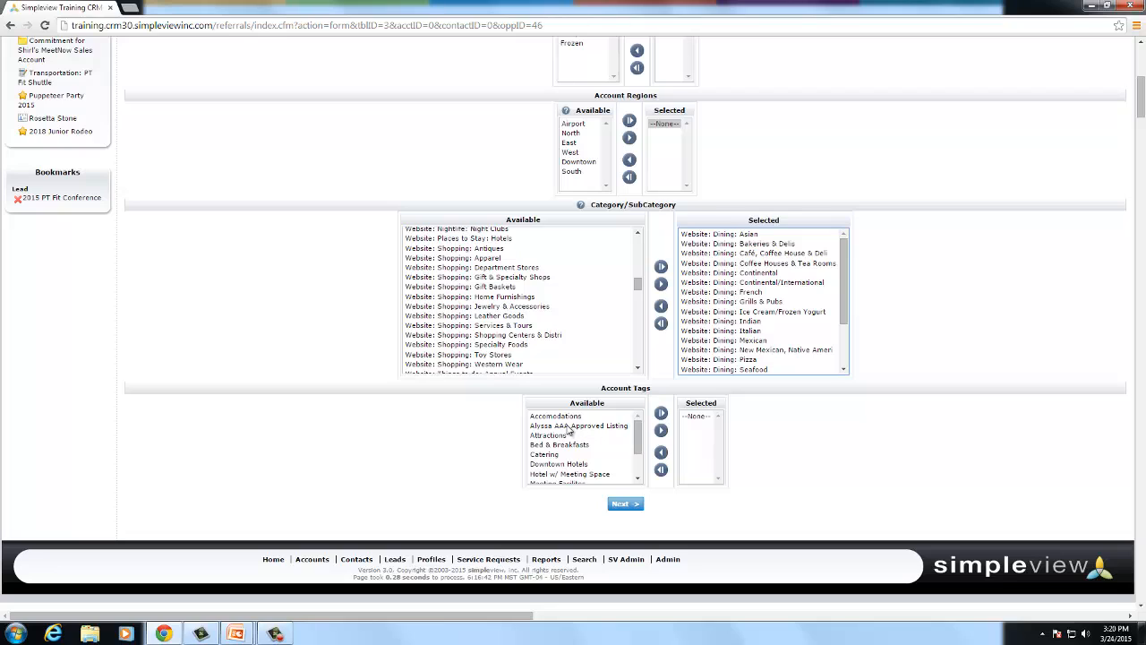
pyautogui.moveTo(641, 436); pyautogui.dragTo(640, 464)
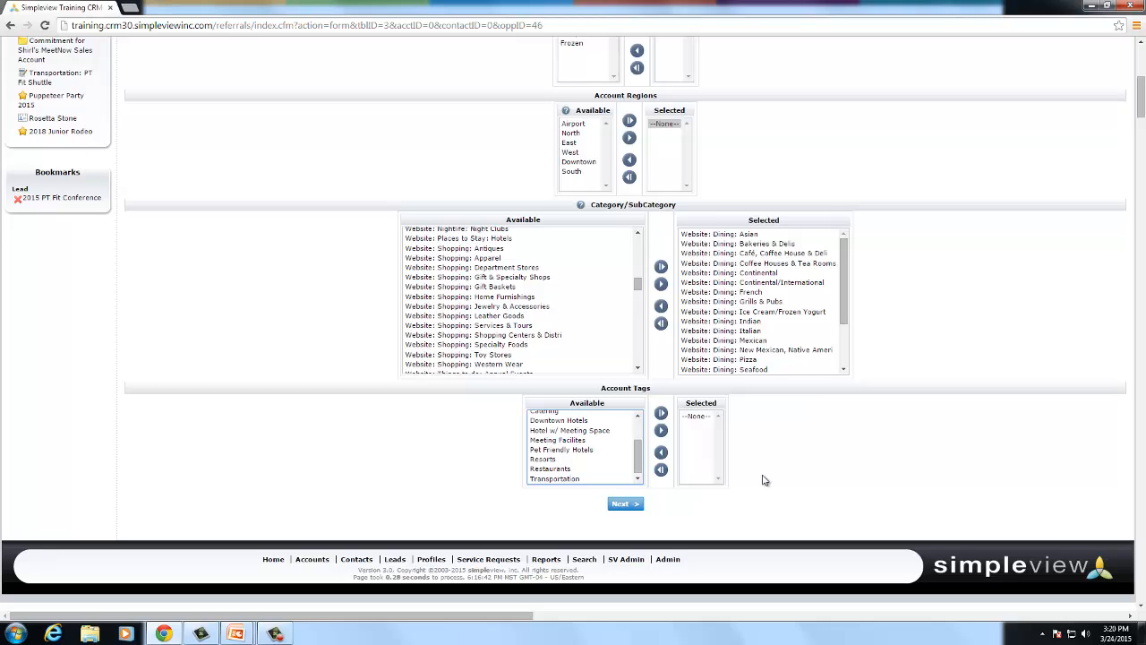
pyautogui.scroll(1, 763, 469)
pyautogui.scroll(2, 762, 469)
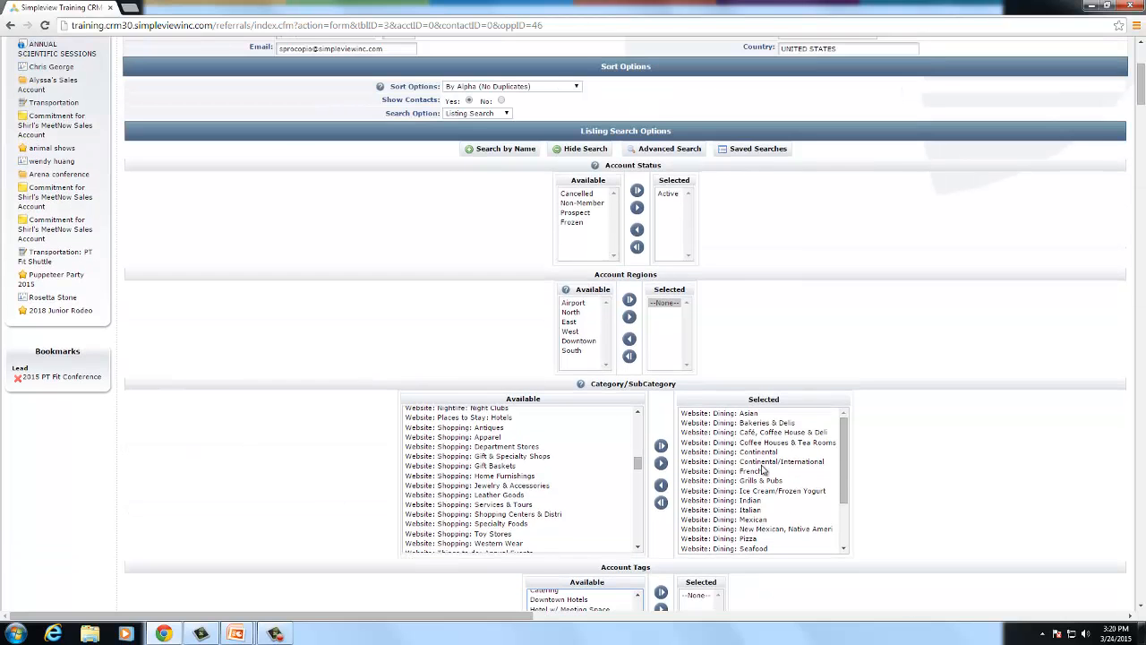
pyautogui.scroll(1, 761, 469)
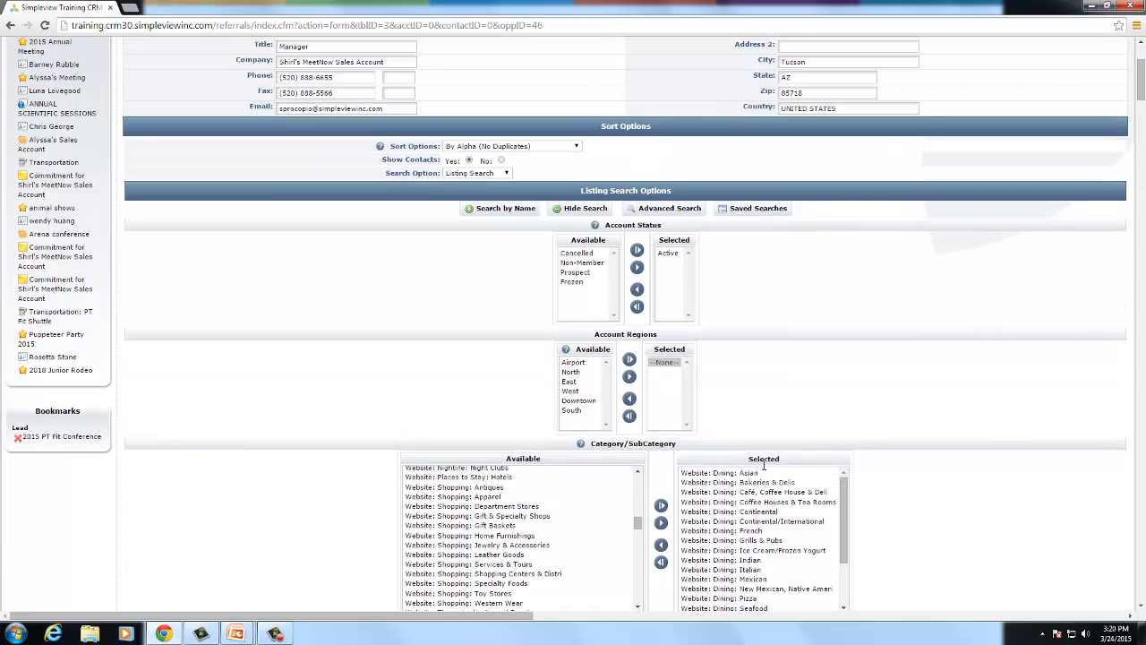
# - Switch to Advanced Search and browse the Contact field group in Find Listings
pyautogui.click(664, 212)
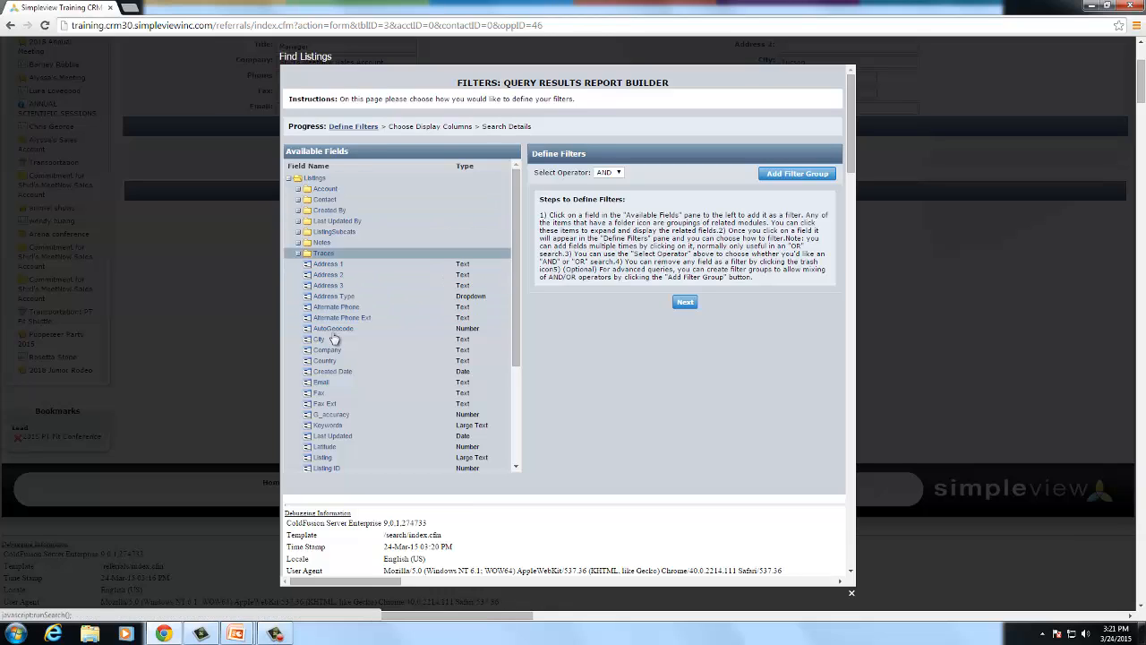
pyautogui.click(296, 200)
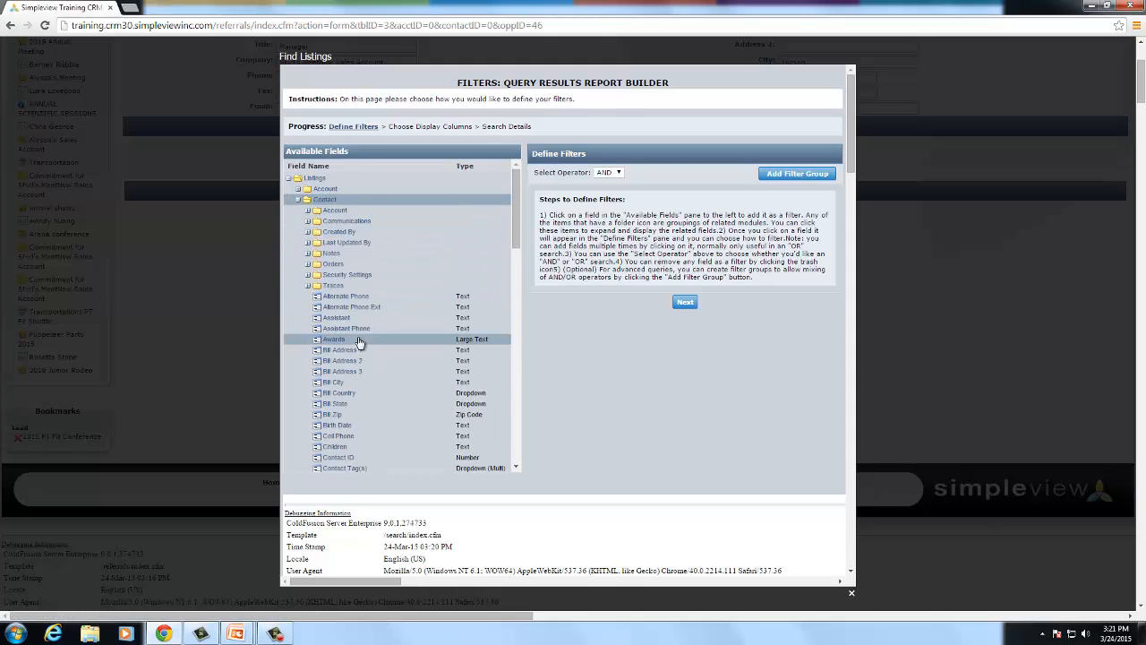
pyautogui.scroll(-1, 358, 338)
pyautogui.scroll(2, 358, 326)
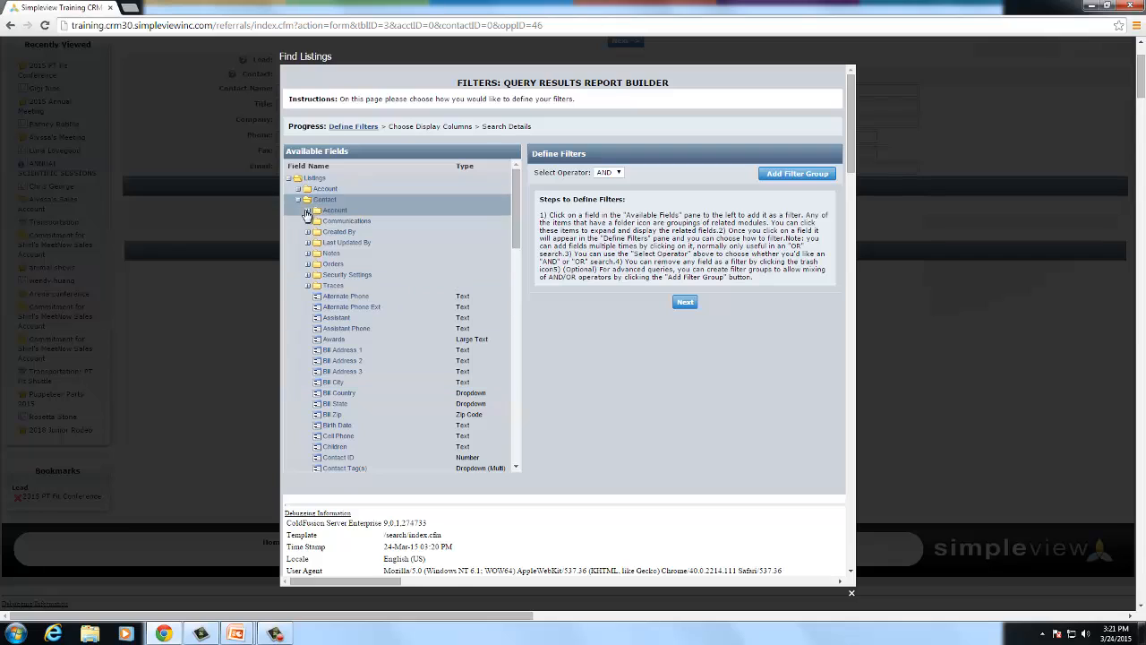
pyautogui.click(297, 200)
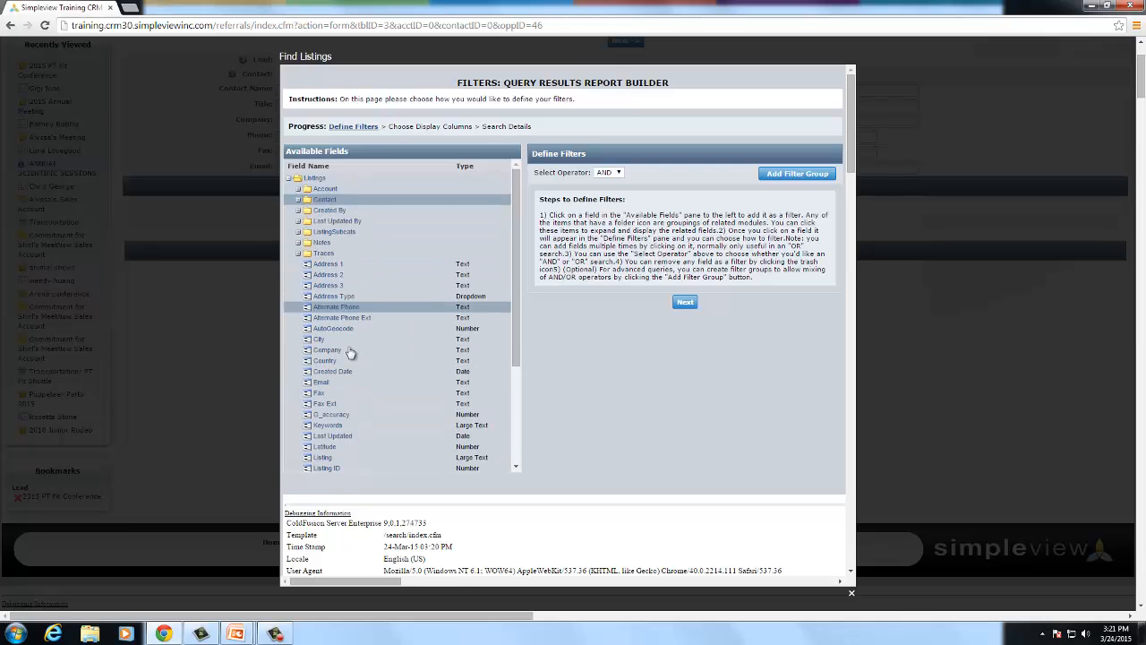
# - Add two Company filters and a Listing Contains filter, then close the builder without running it
pyautogui.click(376, 350)
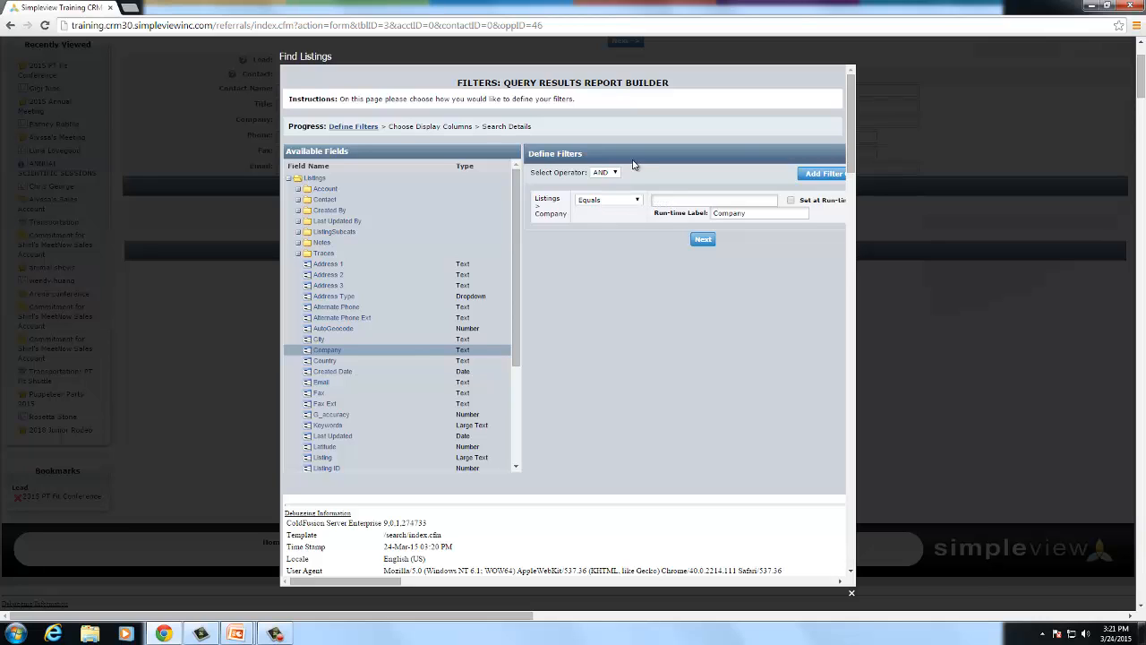
pyautogui.click(406, 355)
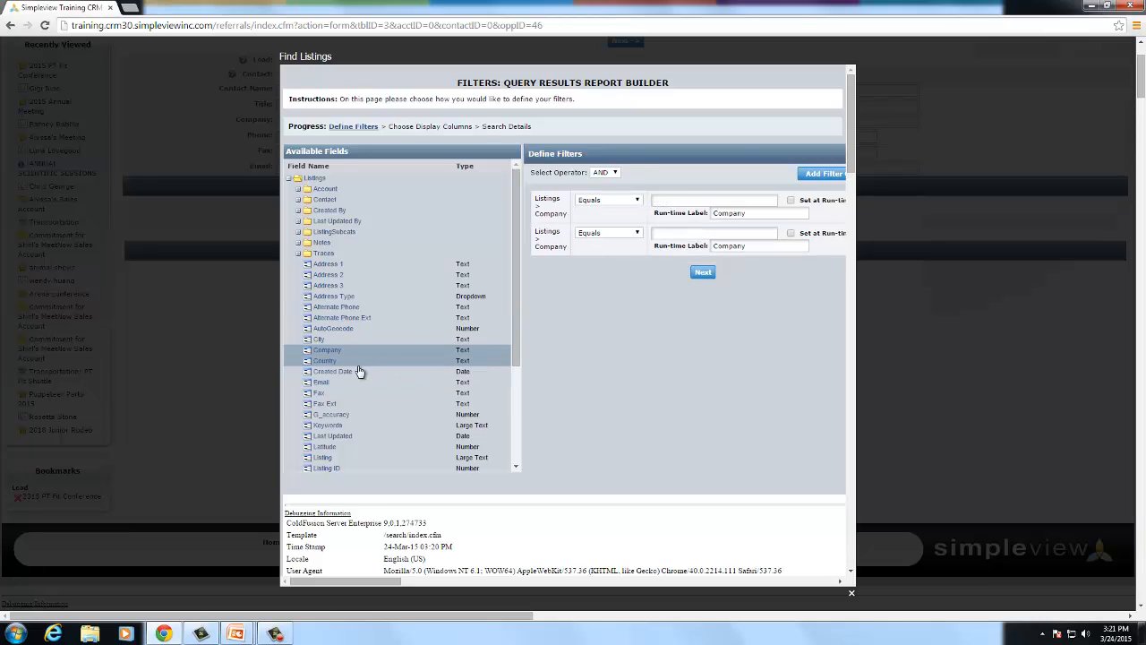
pyautogui.scroll(-1, 336, 398)
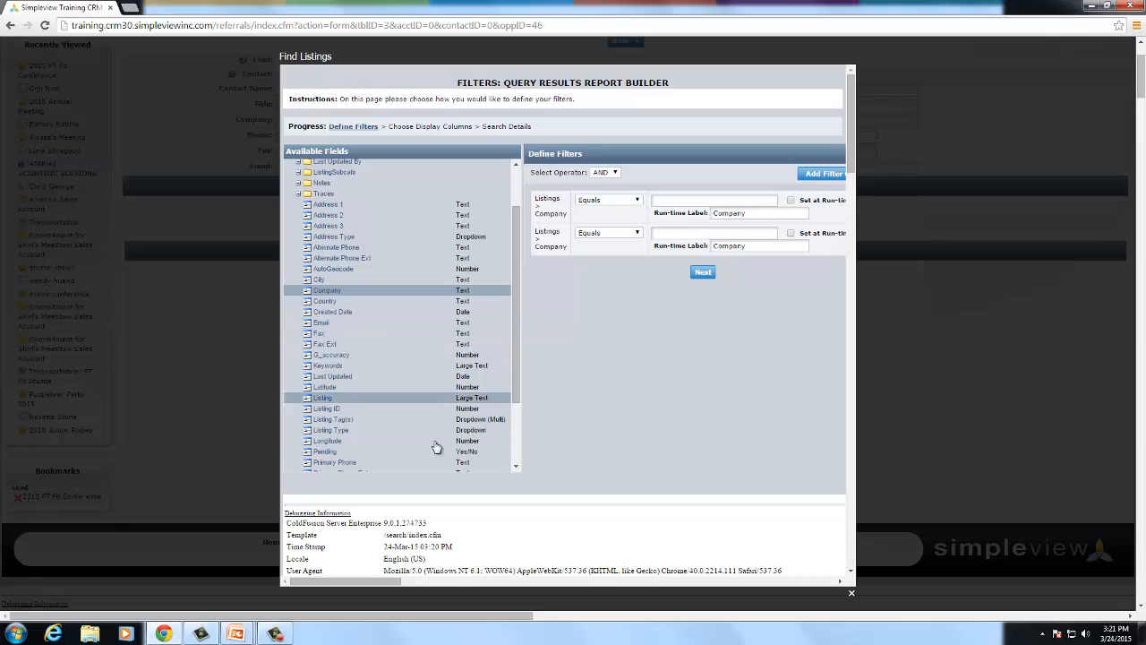
pyautogui.click(341, 398)
pyautogui.click(671, 264)
pyautogui.click(598, 268)
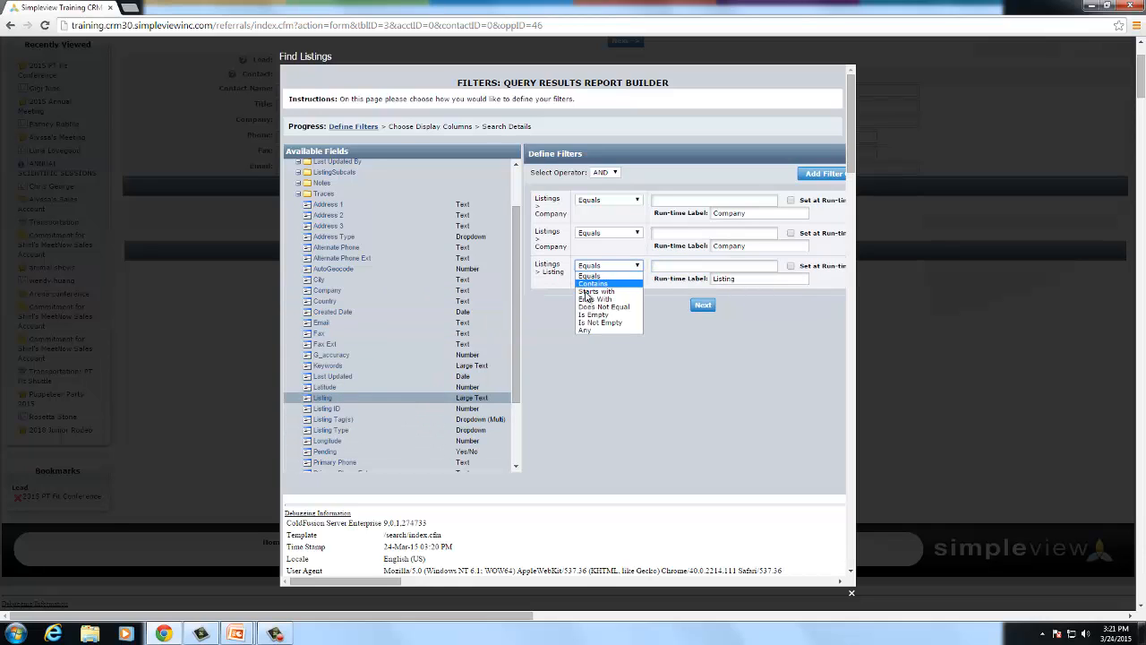
pyautogui.click(609, 288)
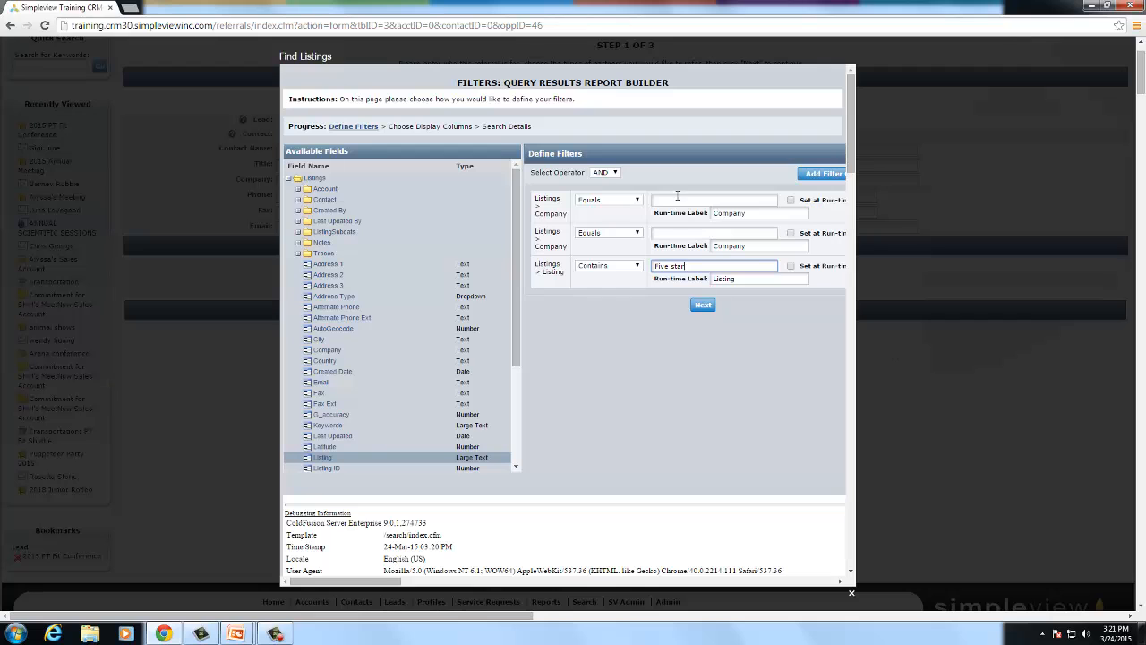
pyautogui.click(937, 399)
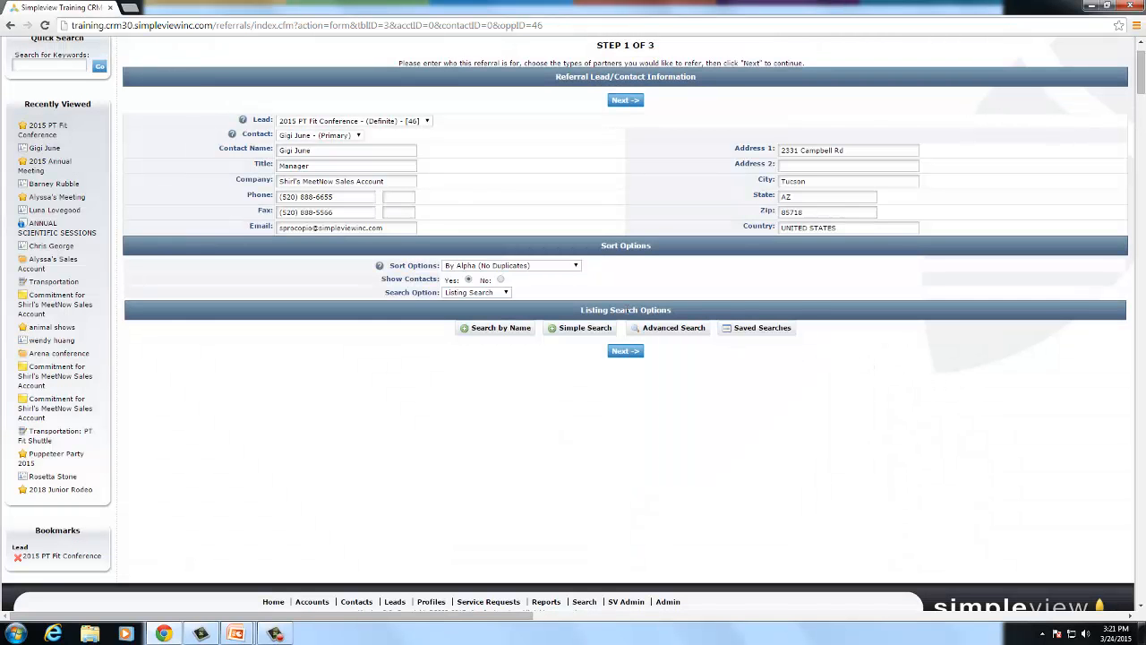
# - Run the Restaurants for Referrals saved search and select all 7 returned listings
pyautogui.click(764, 331)
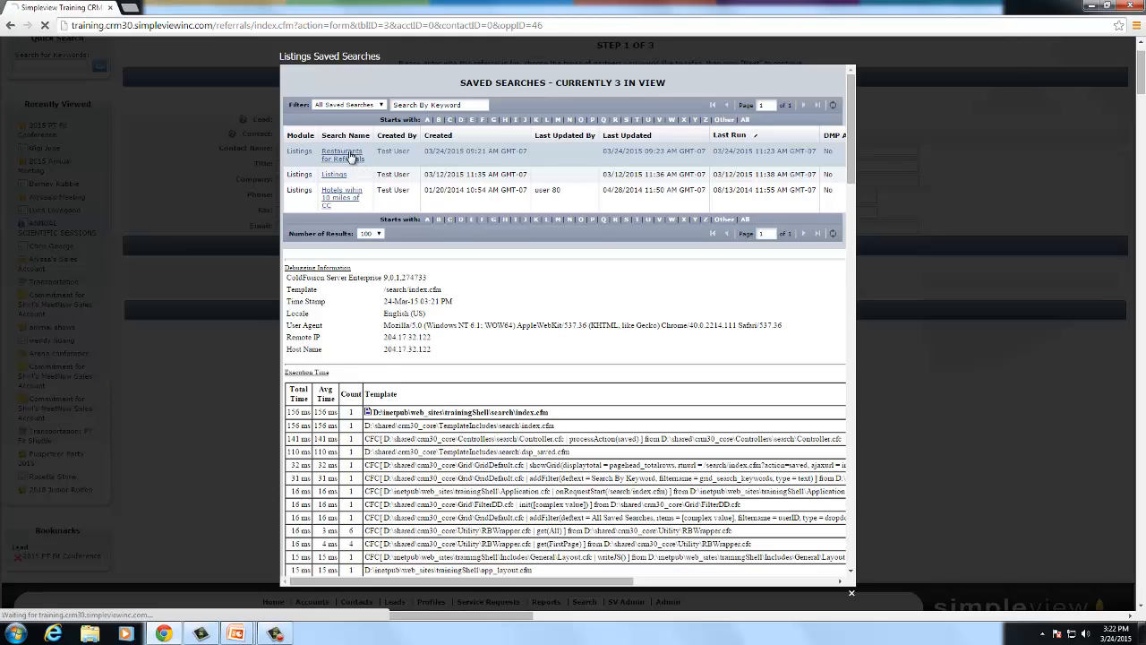
pyautogui.click(351, 158)
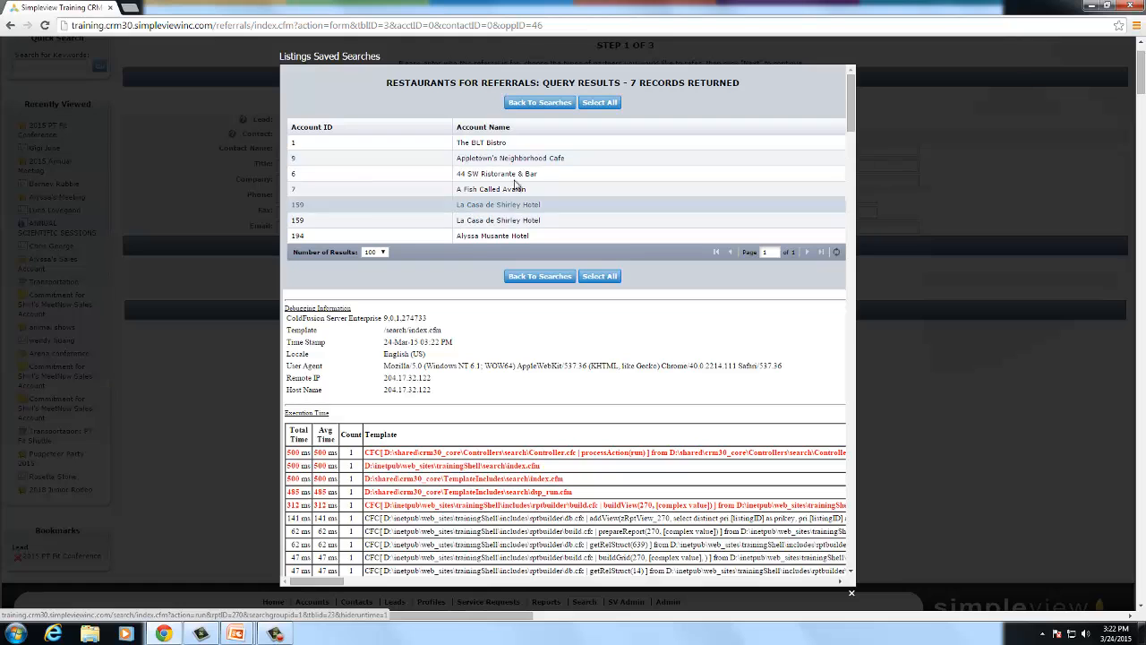
pyautogui.click(597, 104)
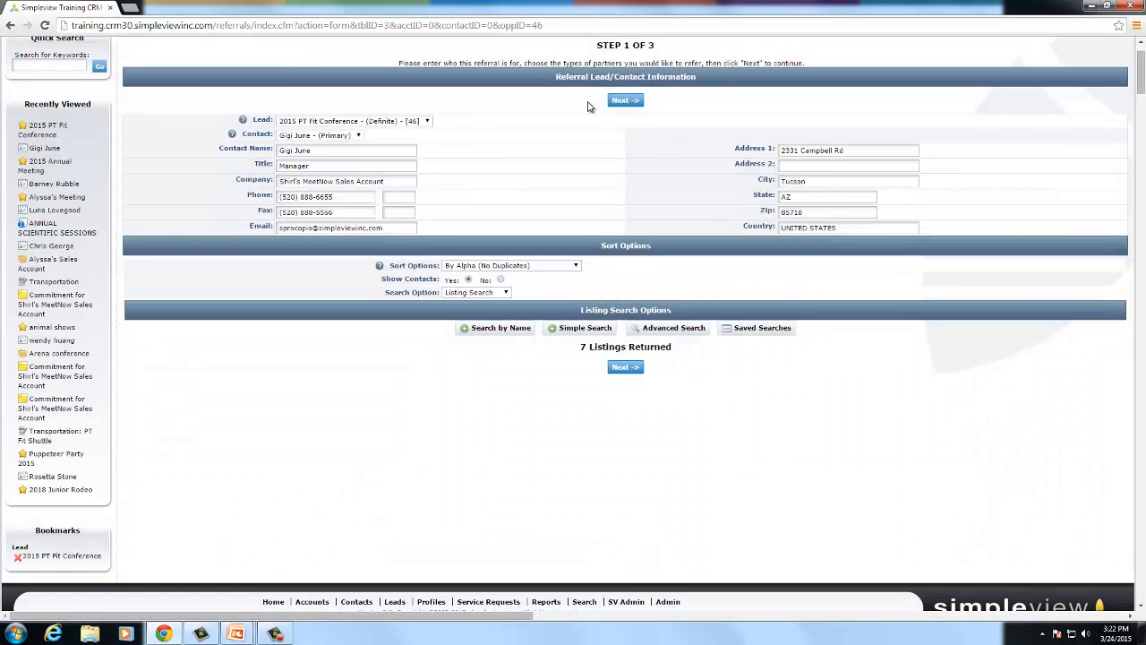
pyautogui.doubleClick(593, 347)
pyautogui.click(706, 361)
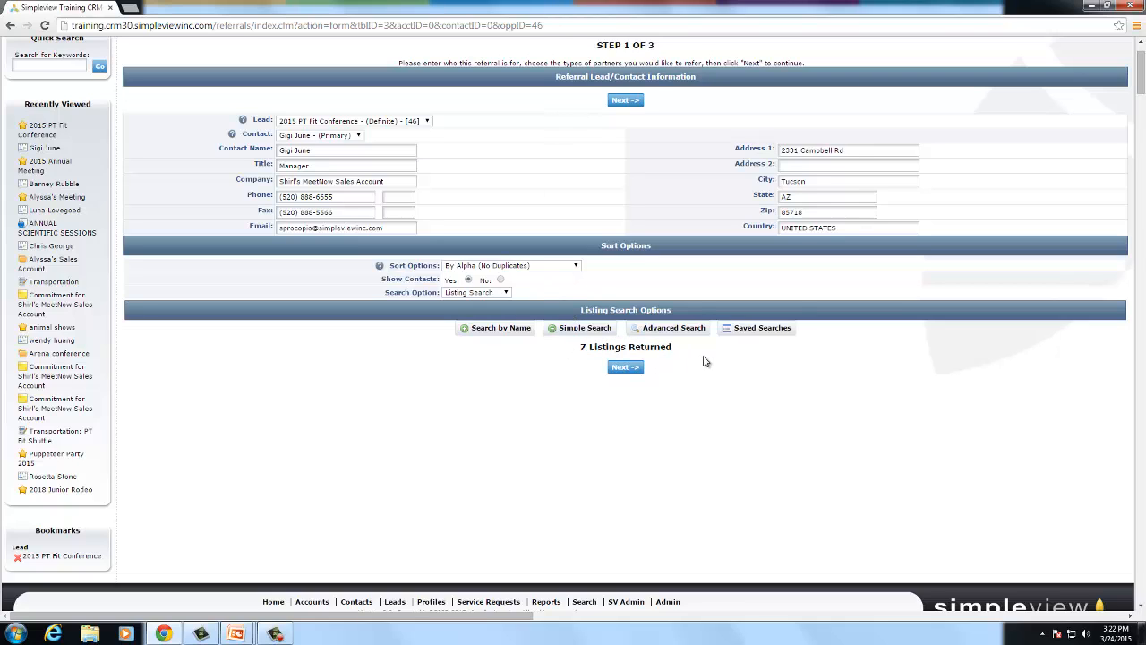
# - Select all partners except La Casa de Shirley Hotel and advance to Step 3 delivery options
pyautogui.click(625, 368)
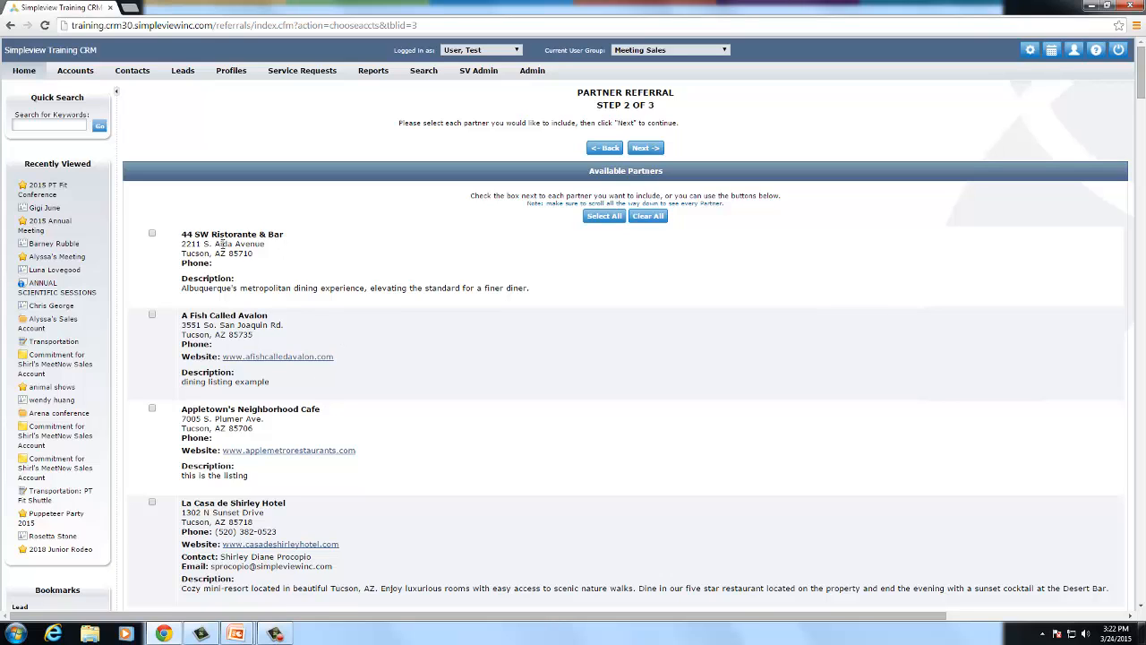
pyautogui.scroll(-2, 219, 243)
pyautogui.scroll(1, 288, 245)
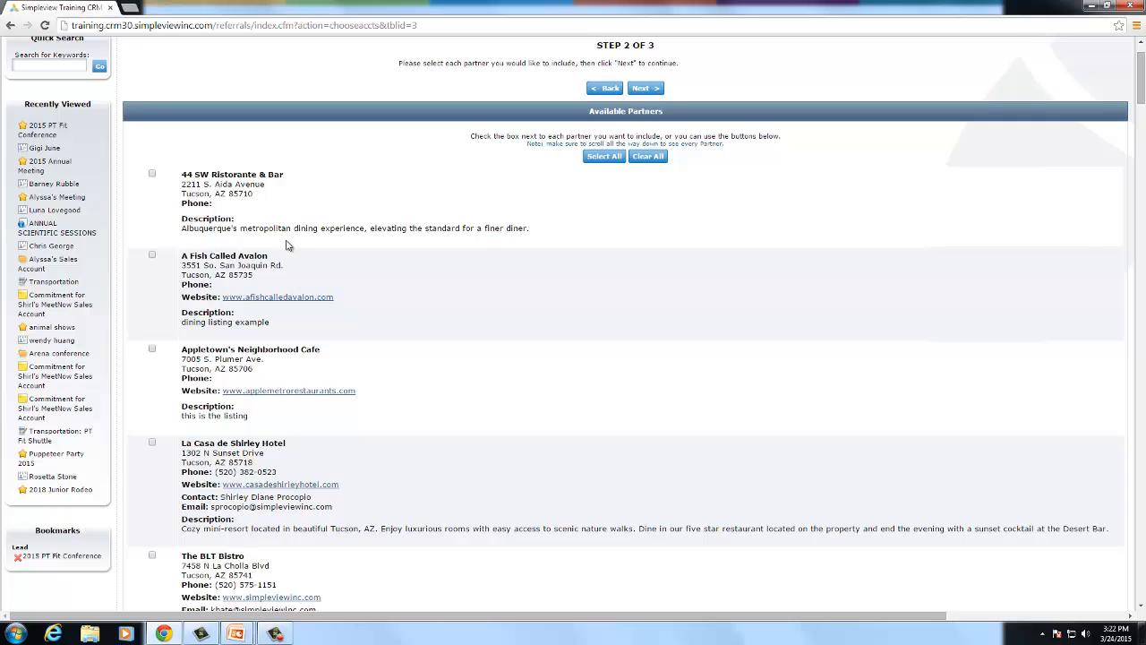
pyautogui.click(605, 156)
pyautogui.scroll(-1, 331, 237)
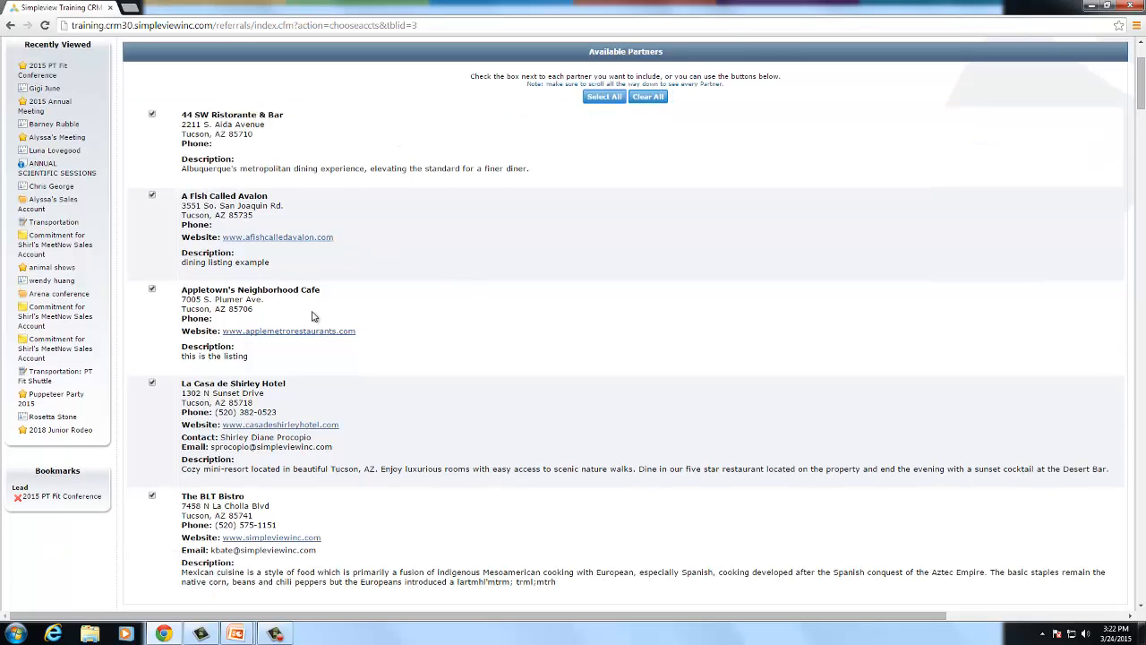
pyautogui.click(153, 383)
pyautogui.moveTo(192, 385); pyautogui.dragTo(256, 392)
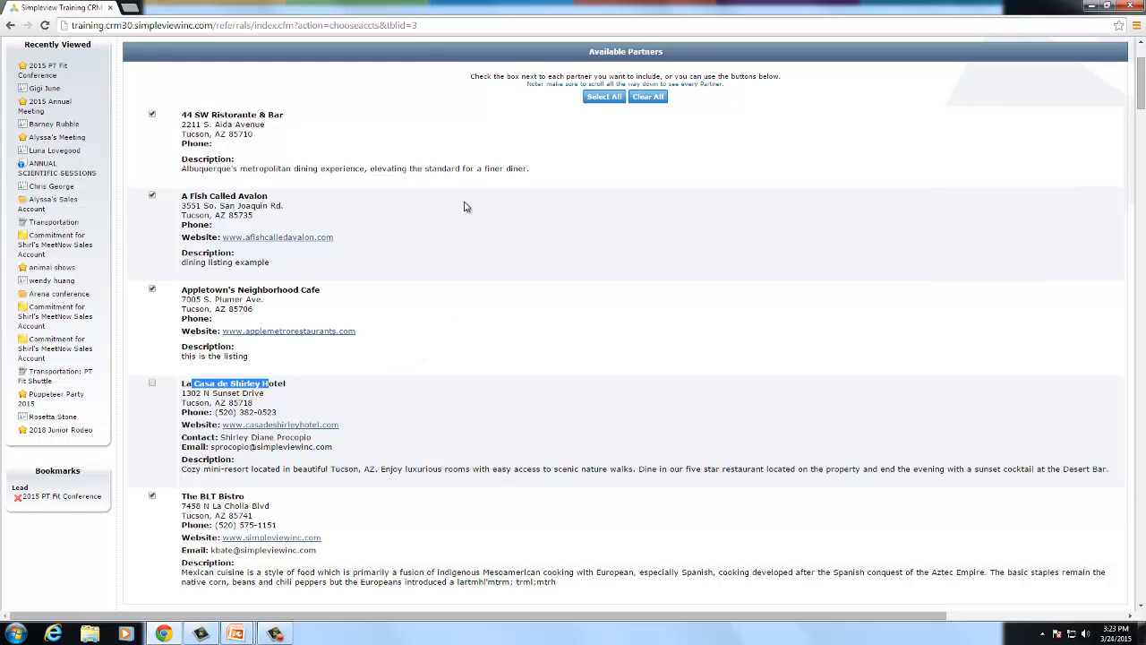
pyautogui.scroll(1, 464, 207)
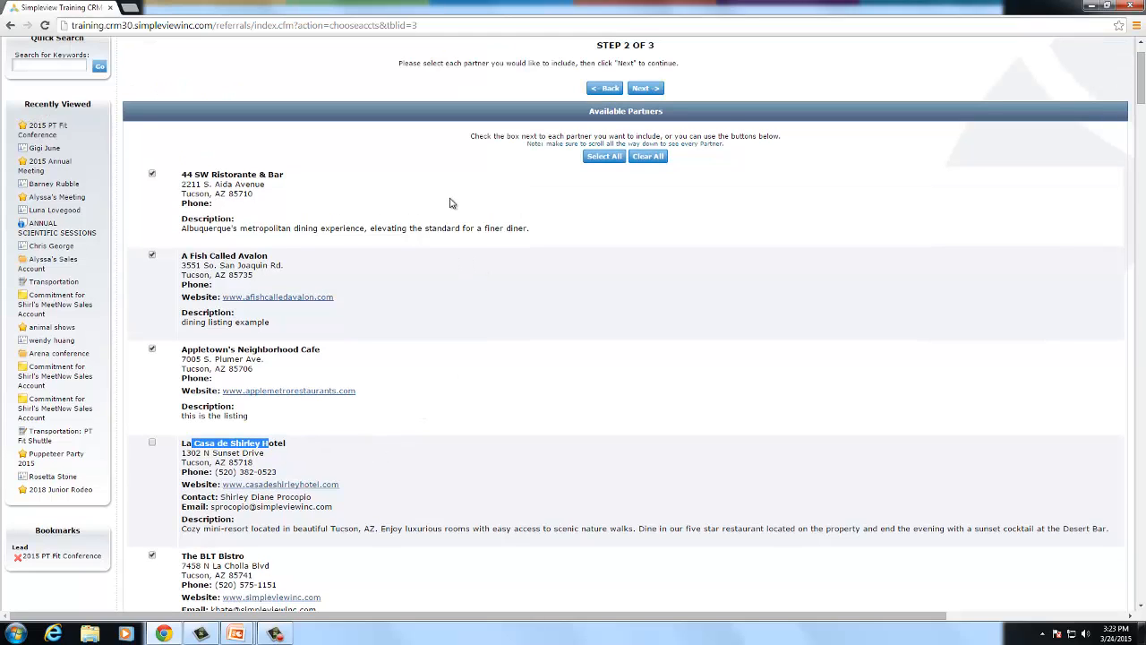
pyautogui.click(152, 441)
pyautogui.click(637, 90)
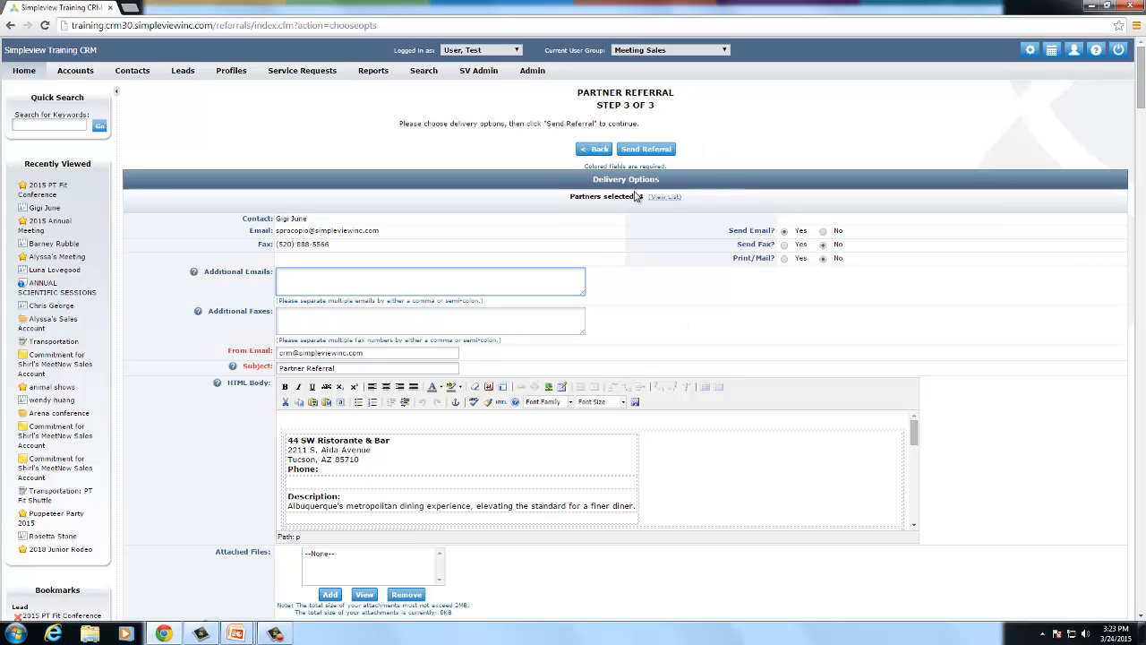
pyautogui.scroll(-1, 680, 247)
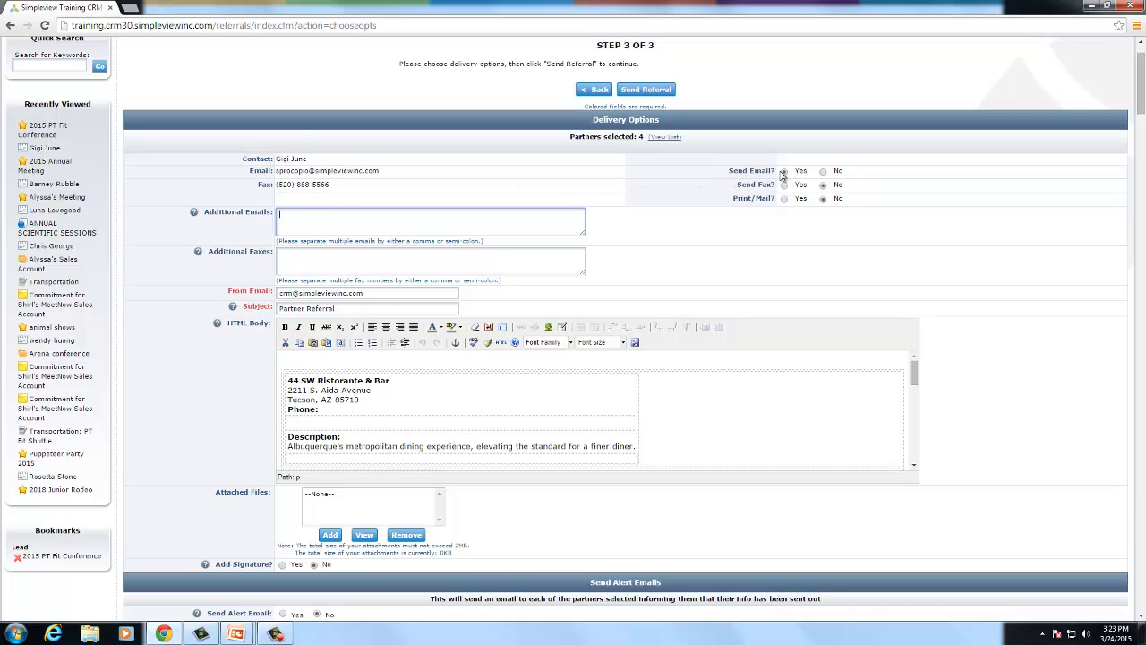
pyautogui.moveTo(737, 199); pyautogui.dragTo(762, 199)
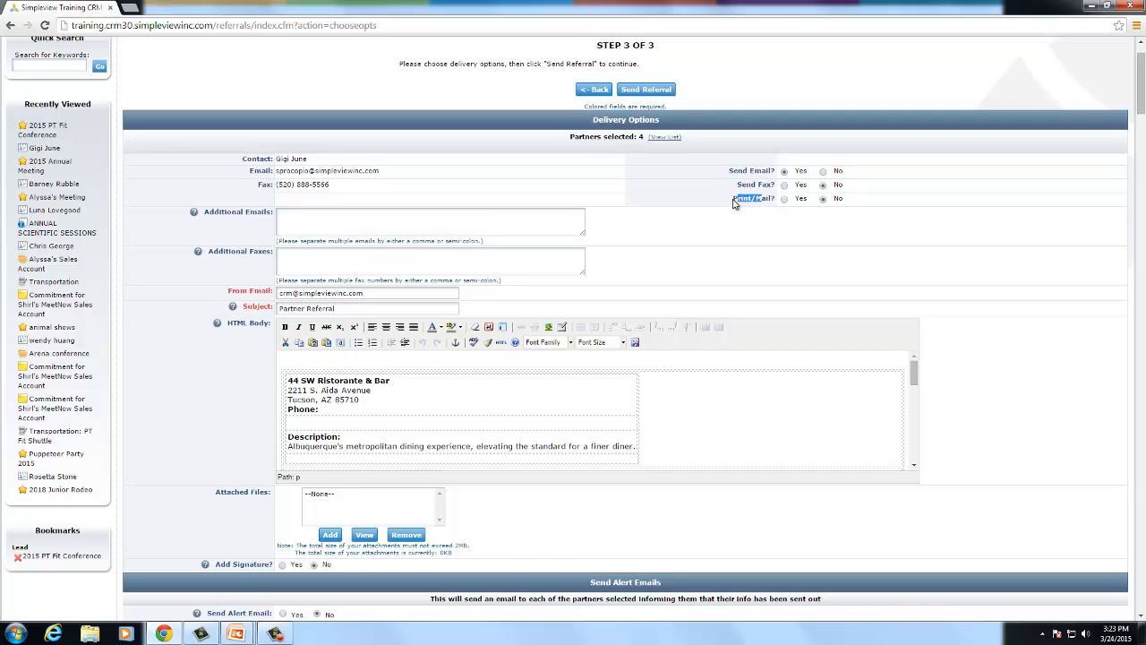
pyautogui.scroll(-2, 716, 203)
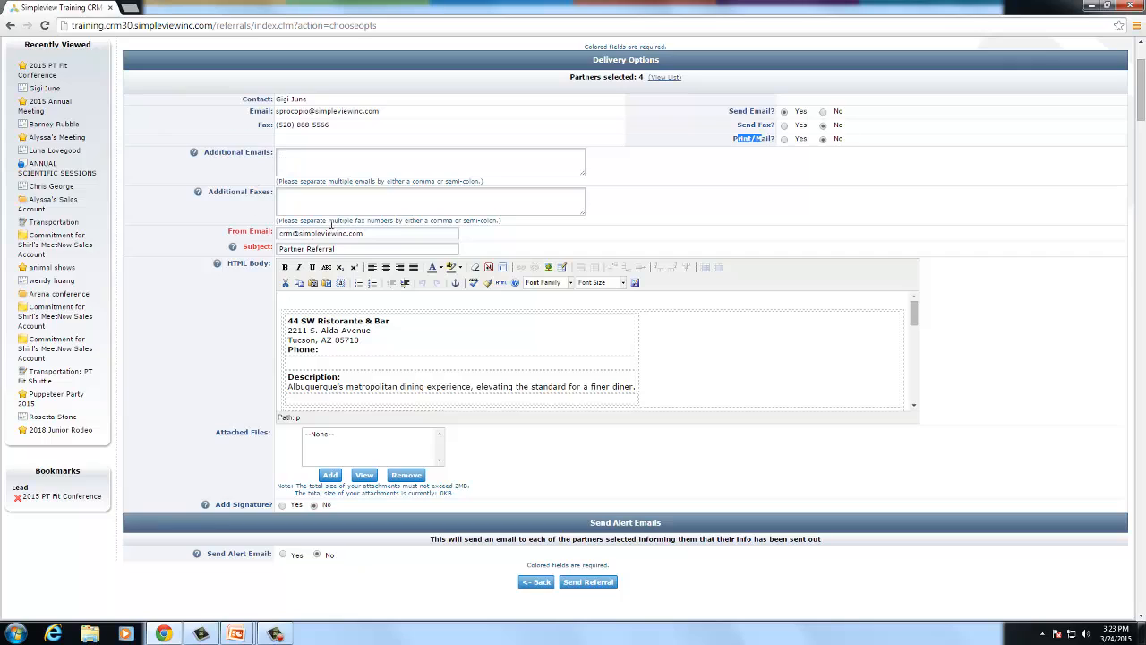
pyautogui.click(335, 160)
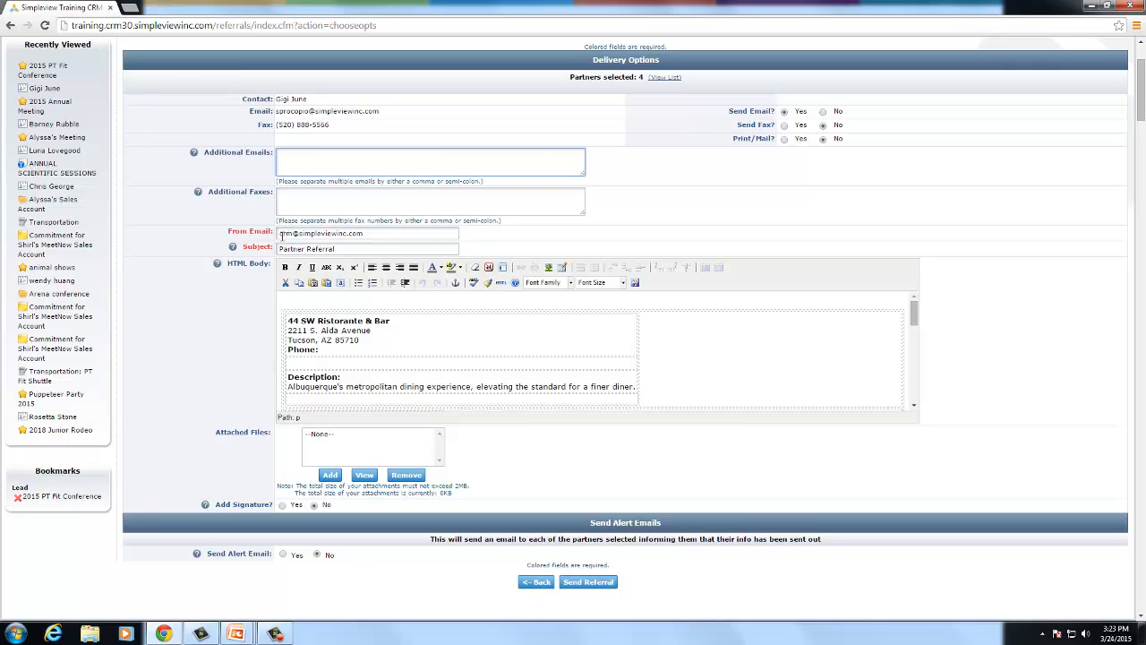
pyautogui.moveTo(280, 233); pyautogui.dragTo(295, 233)
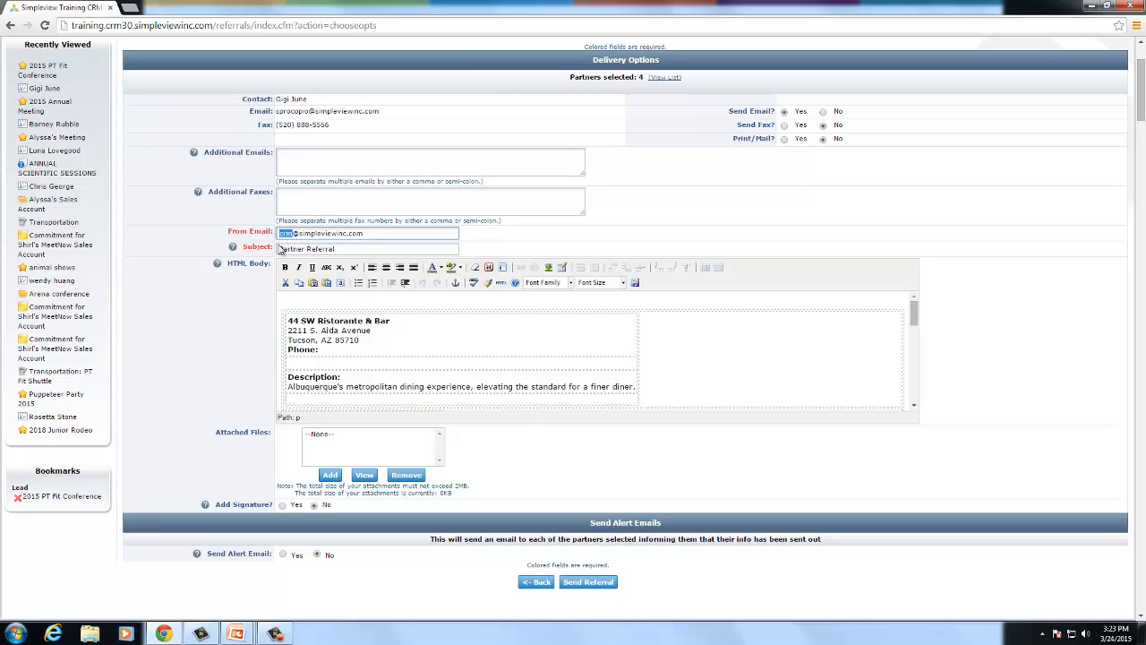
pyautogui.click(302, 248)
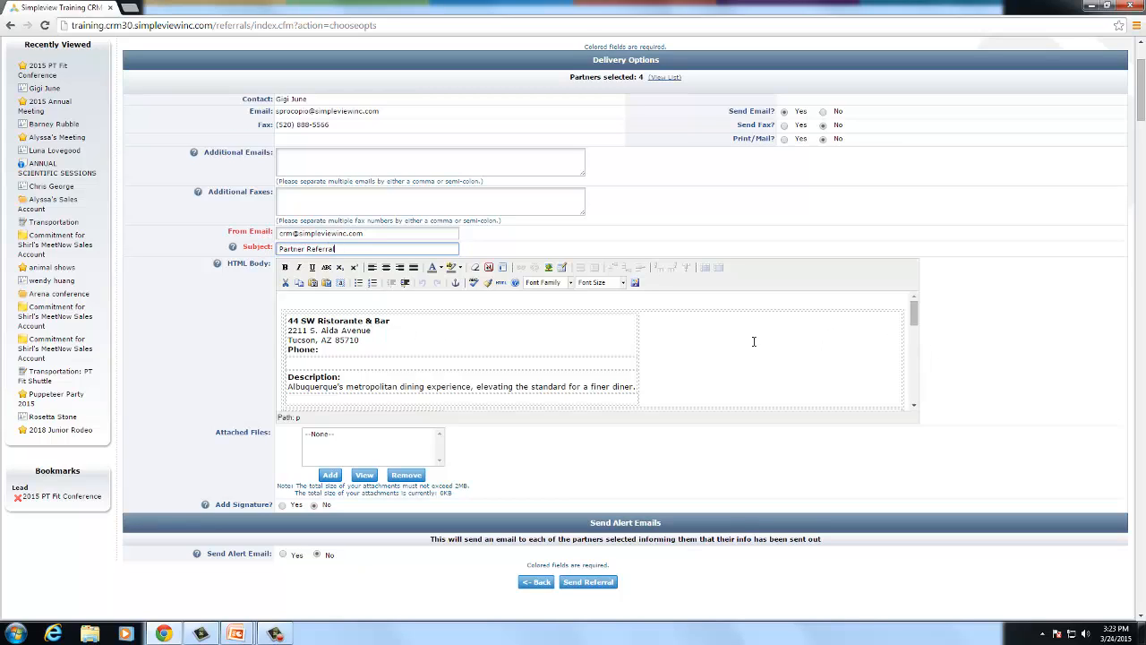
pyautogui.scroll(-1, 611, 333)
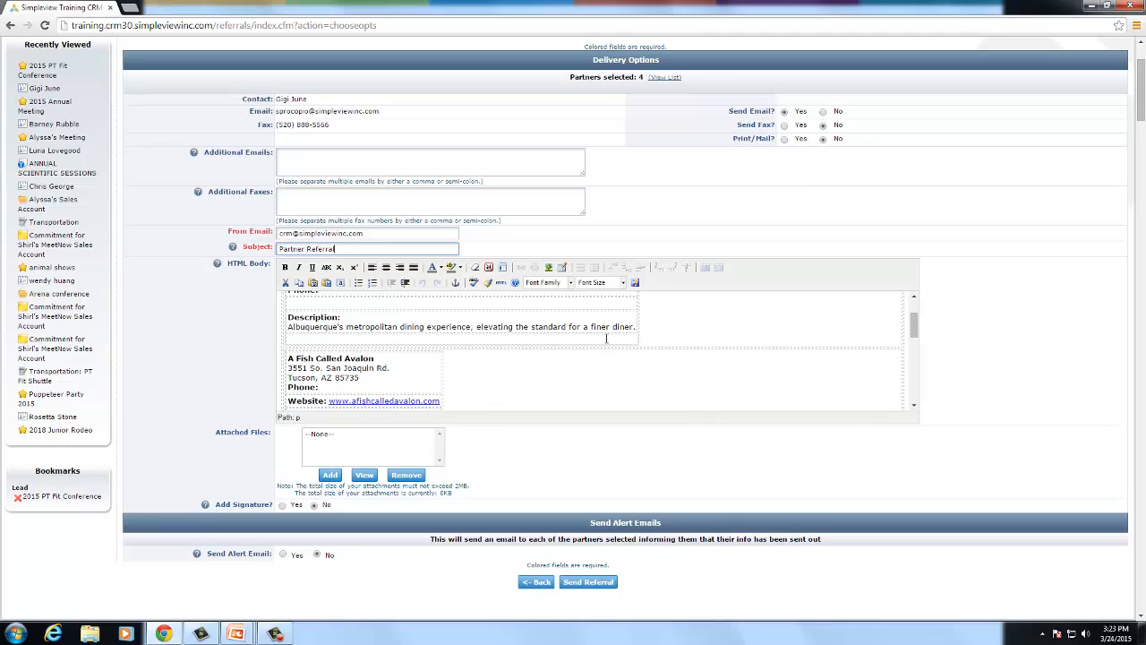
pyautogui.scroll(-2, 597, 380)
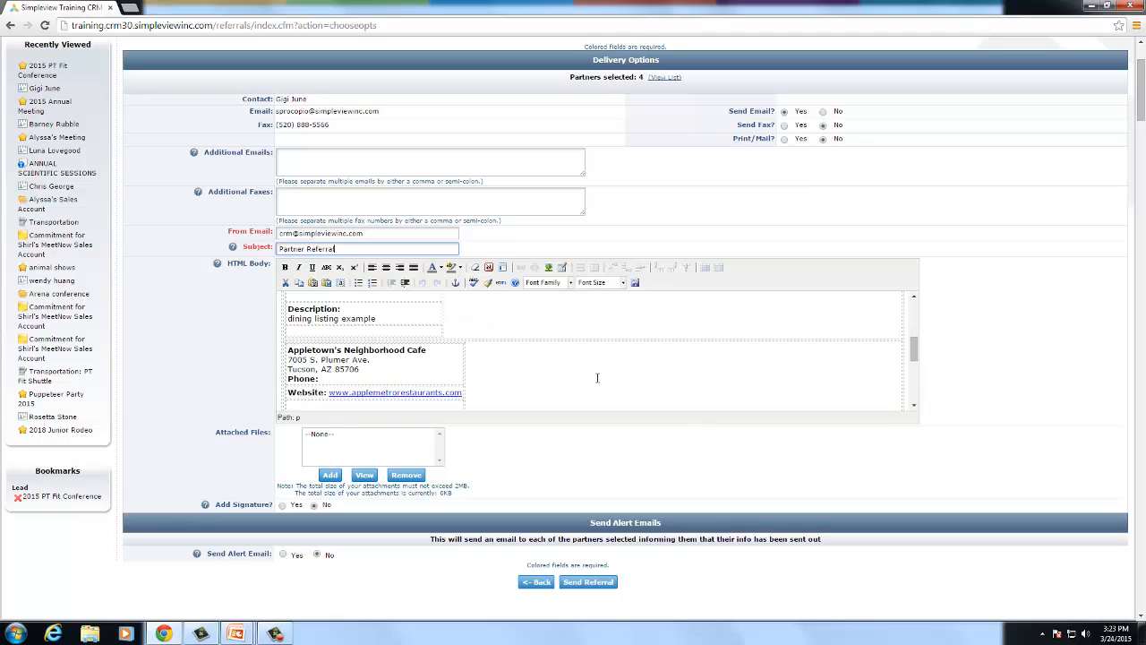
pyautogui.scroll(-1, 608, 369)
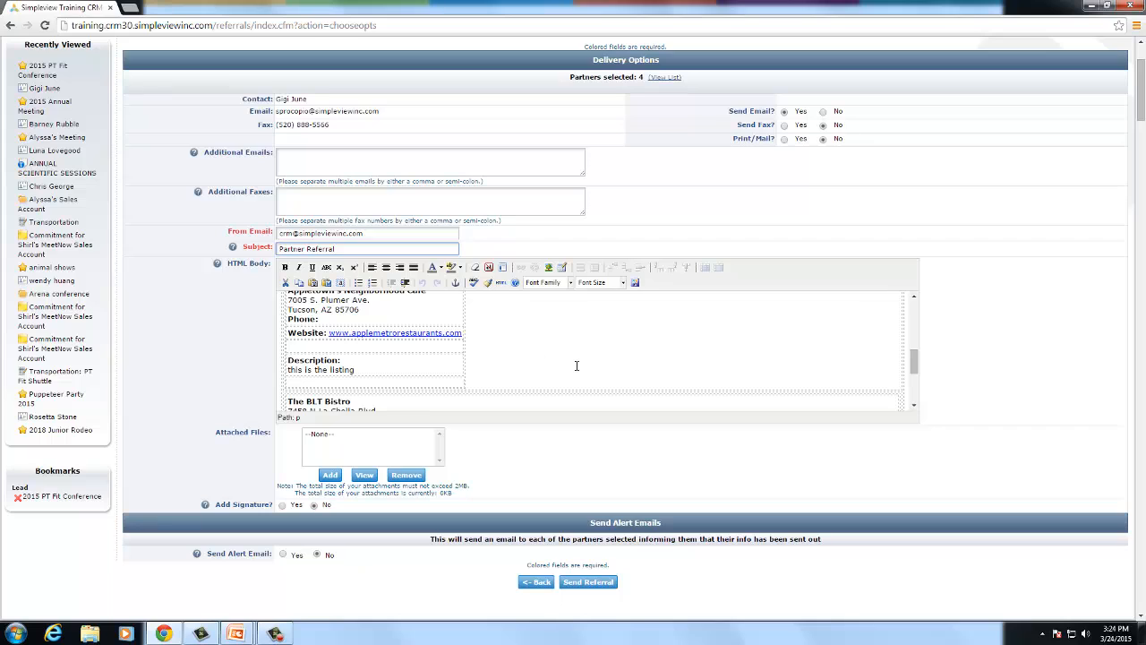
pyautogui.scroll(-2, 576, 365)
pyautogui.scroll(10, 575, 363)
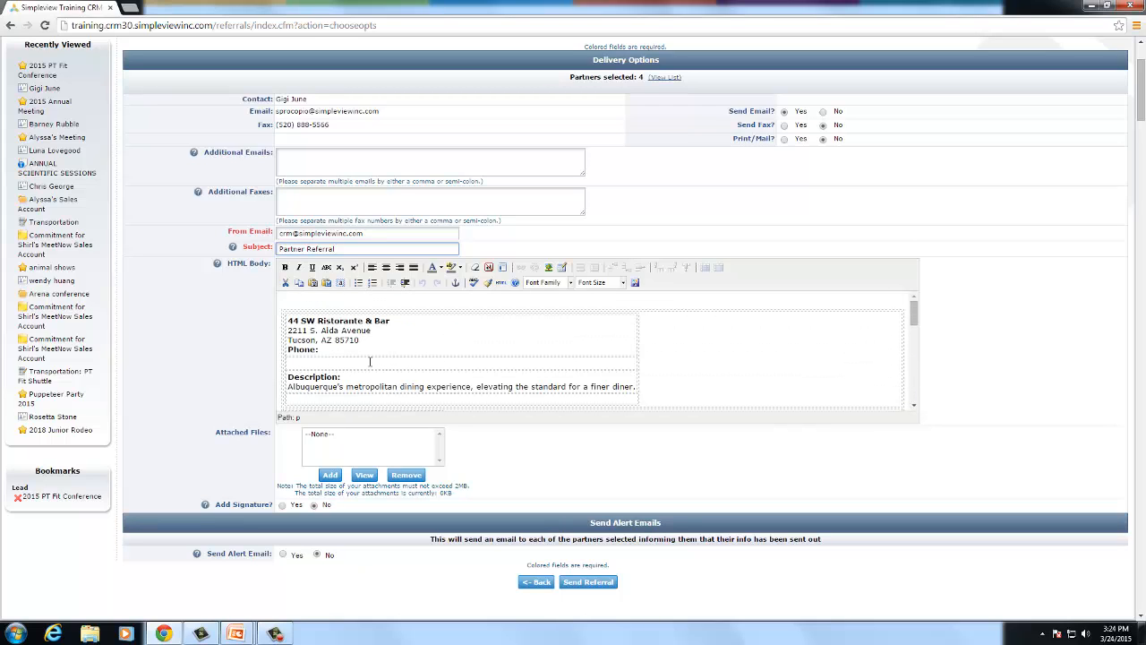
pyautogui.click(381, 361)
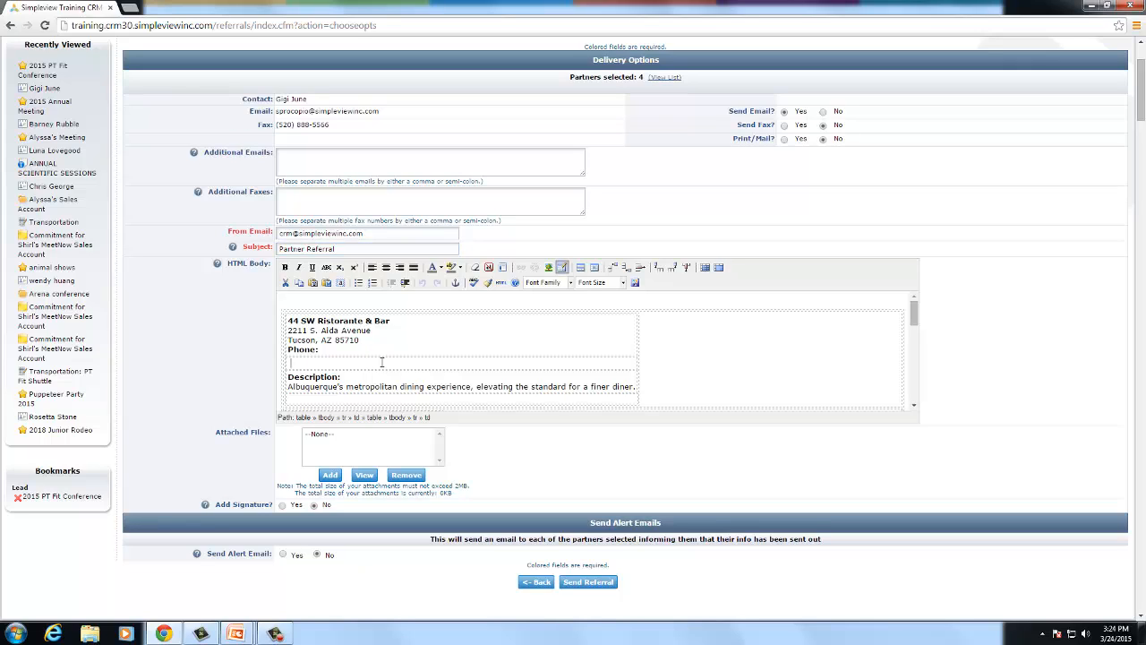
pyautogui.write('**Great place!')
pyautogui.click(324, 302)
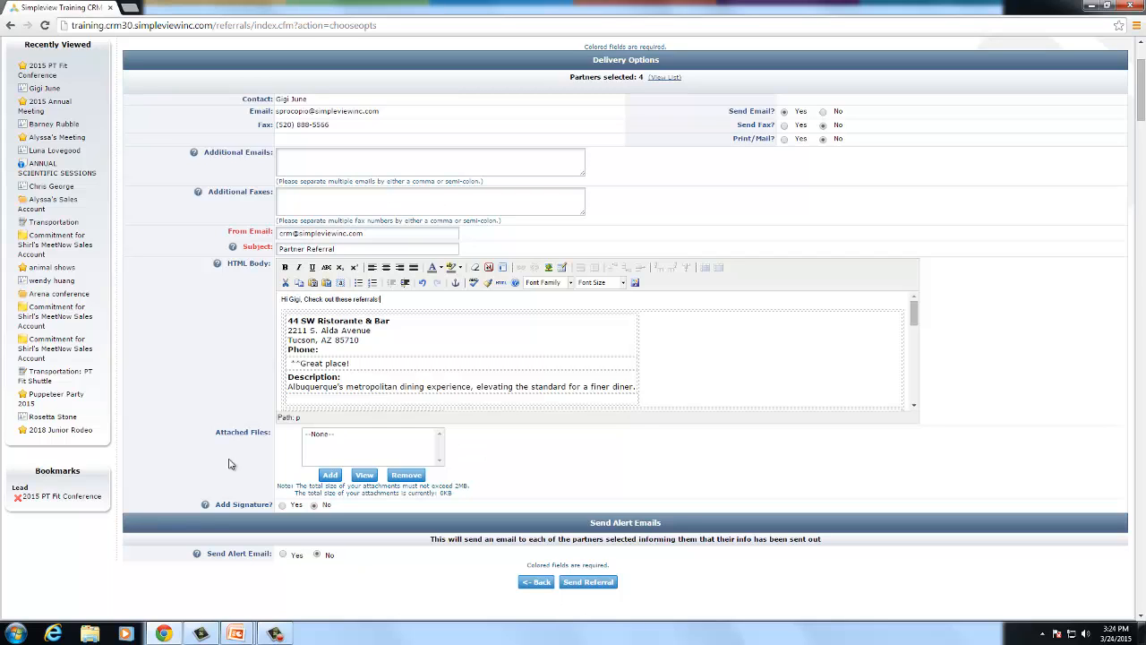
# - Remove the partner alert email explanation text further down the email body
pyautogui.scroll(-1, 302, 479)
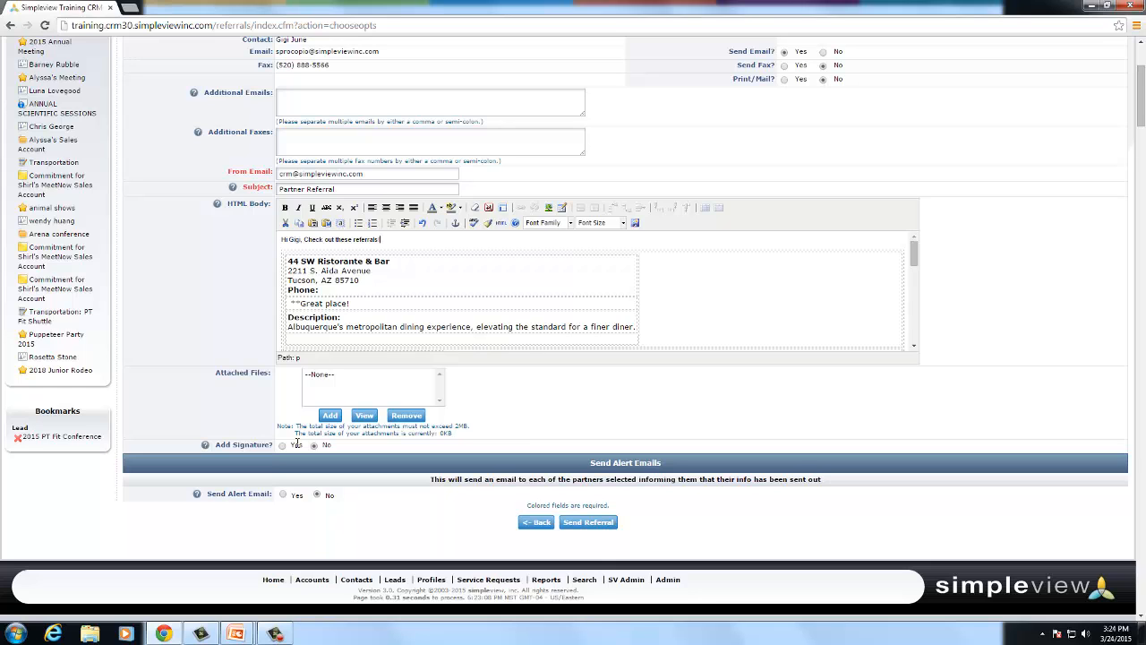
pyautogui.scroll(-1, 414, 388)
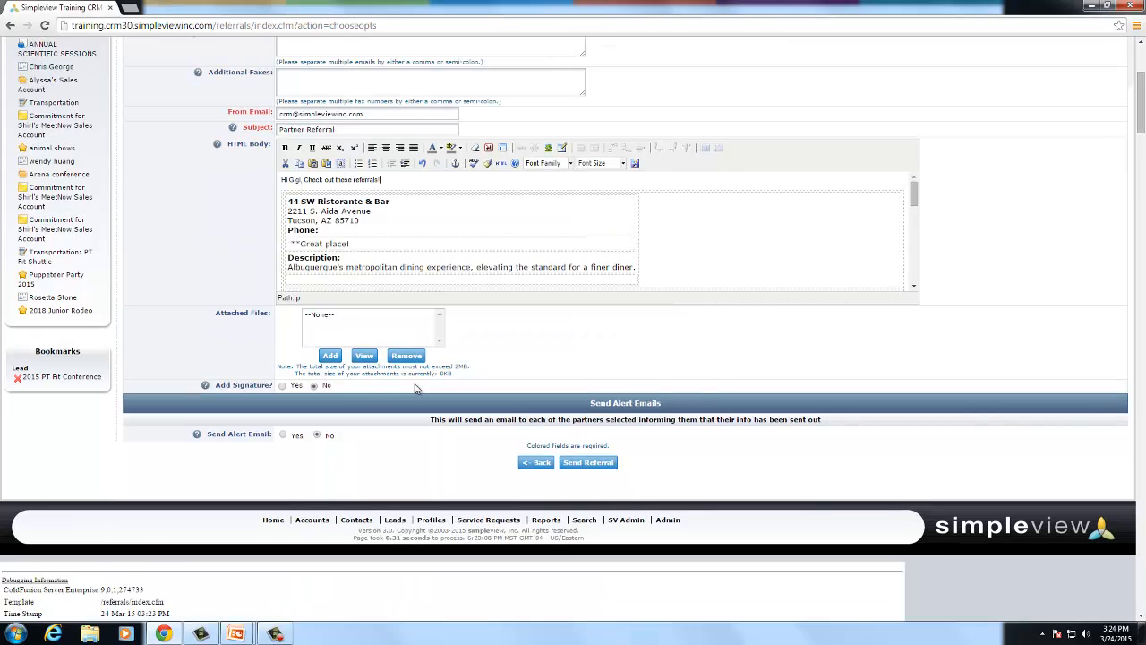
pyautogui.scroll(-1, 415, 388)
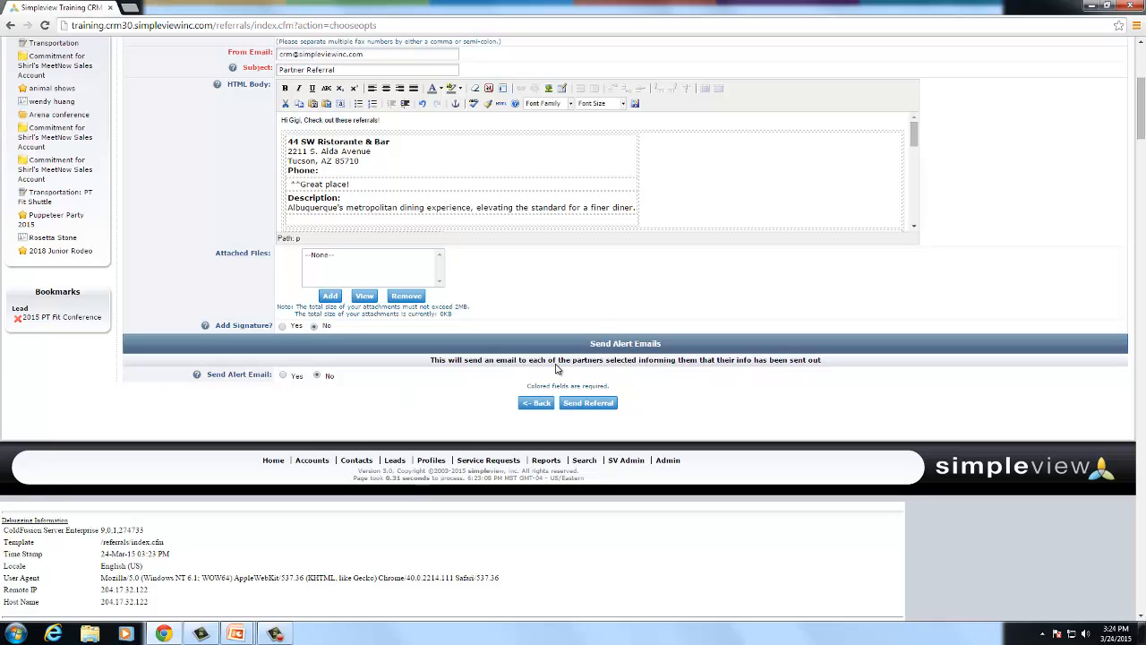
pyautogui.moveTo(508, 361); pyautogui.dragTo(598, 360)
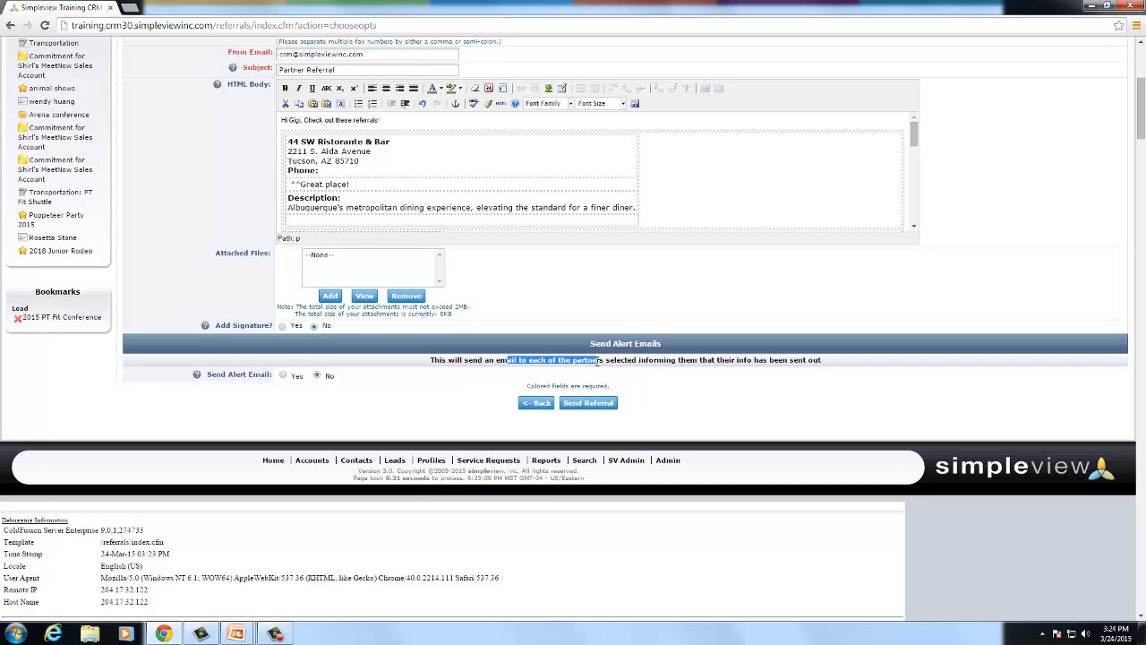
pyautogui.click(577, 369)
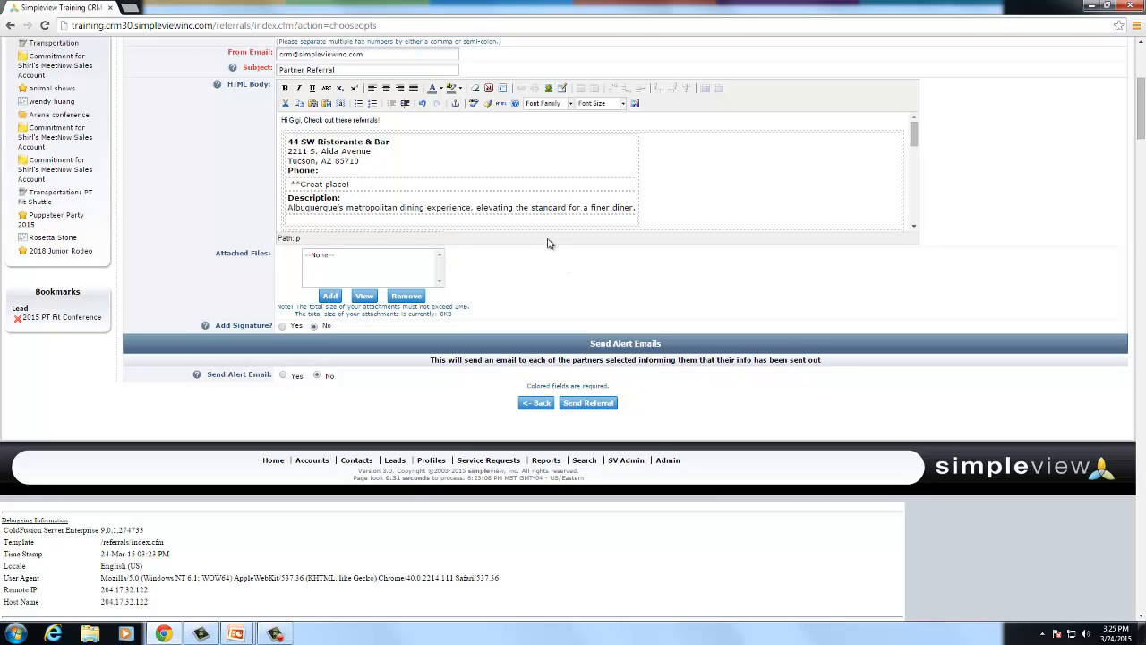
pyautogui.click(283, 376)
pyautogui.scroll(-1, 466, 416)
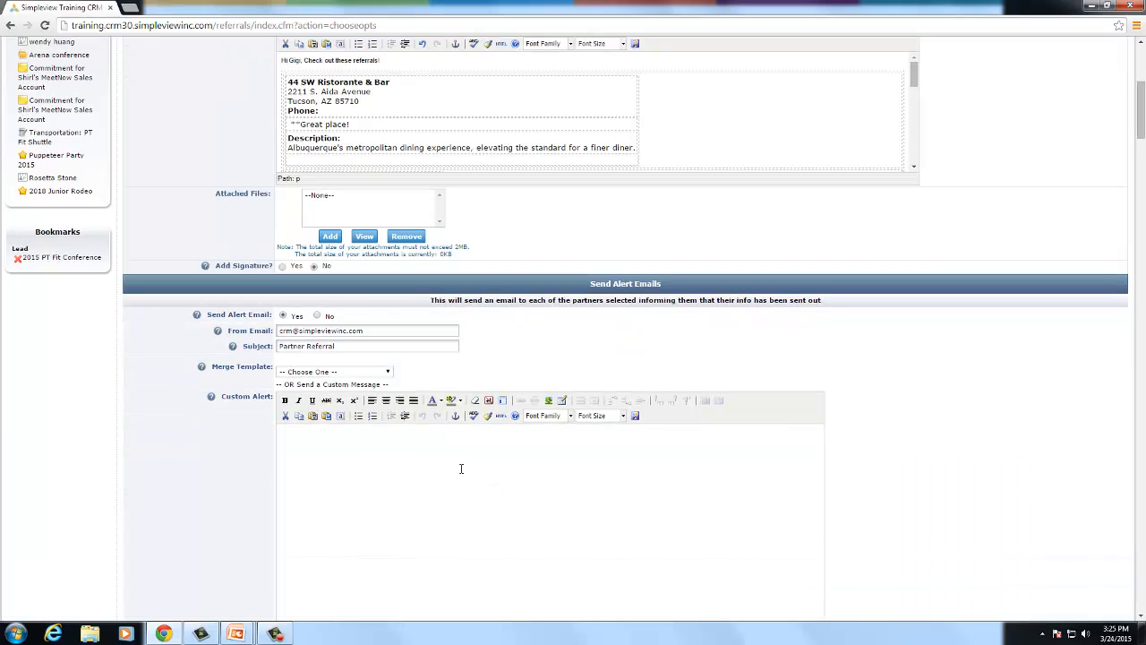
pyautogui.scroll(-2, 399, 431)
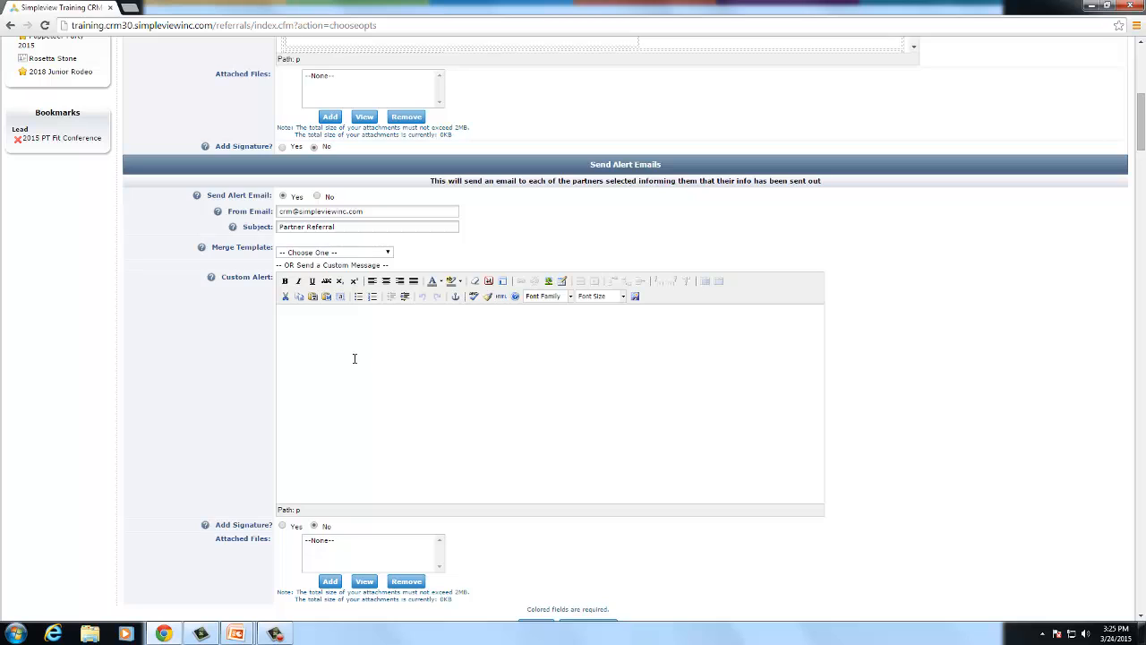
pyautogui.scroll(-1, 354, 358)
pyautogui.click(311, 192)
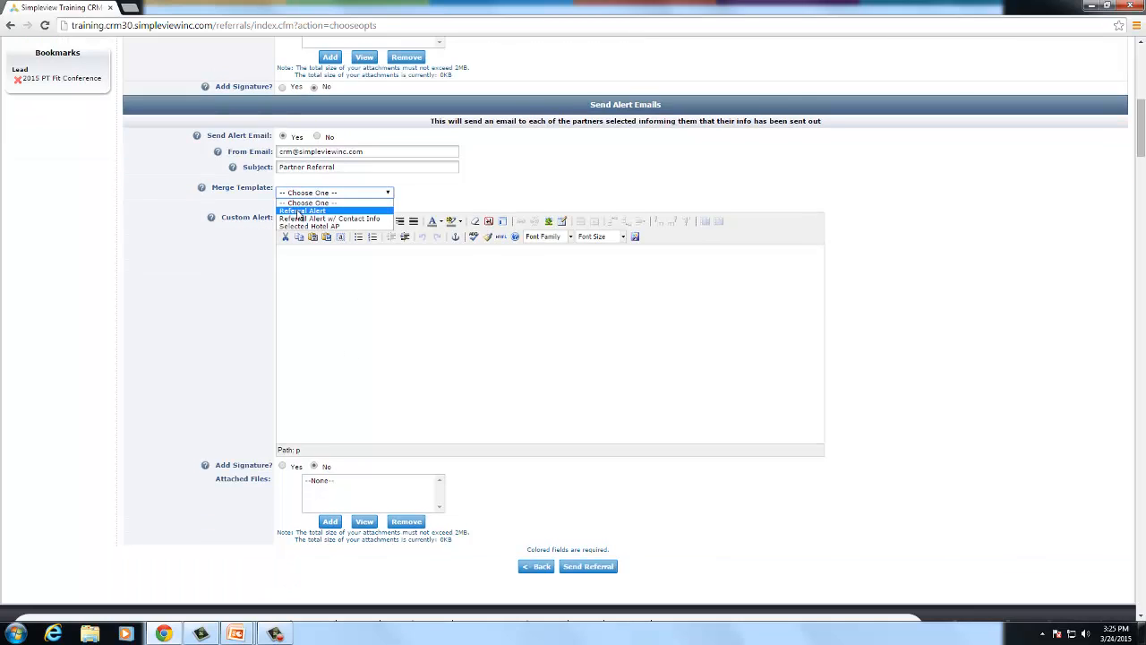
pyautogui.click(296, 212)
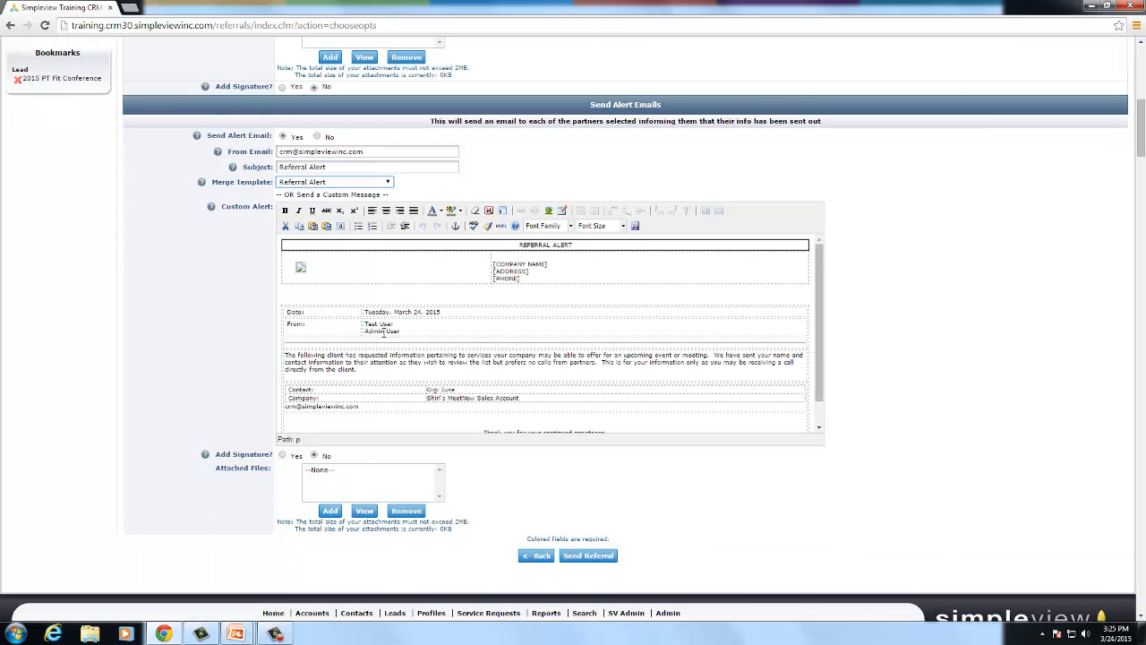
pyautogui.scroll(1, 427, 433)
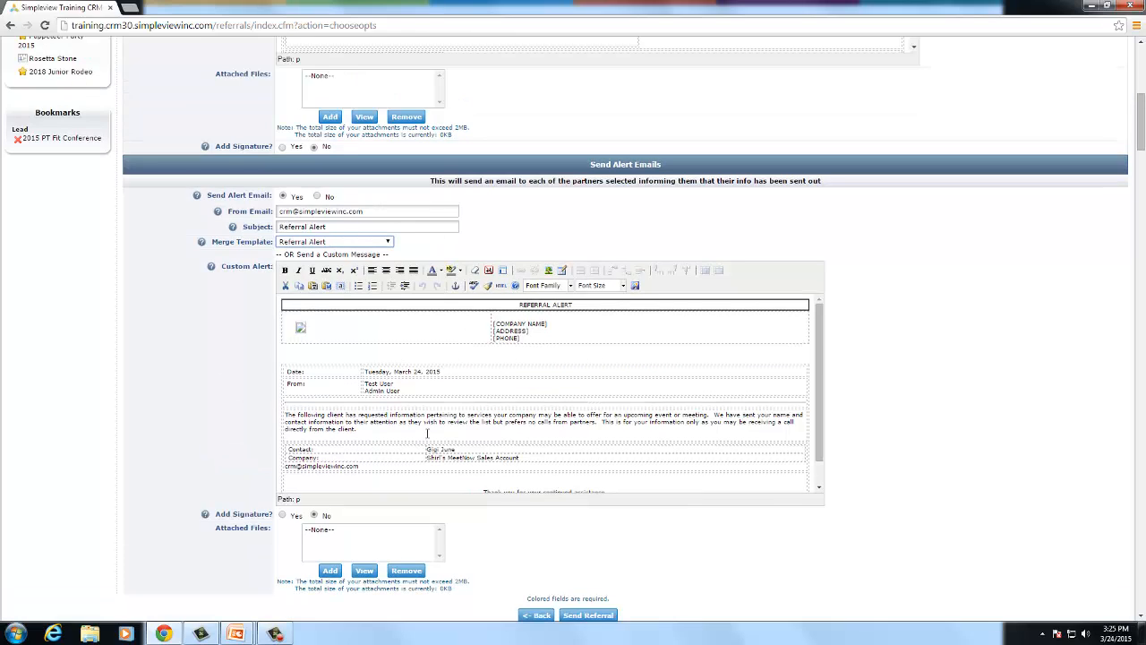
pyautogui.click(316, 197)
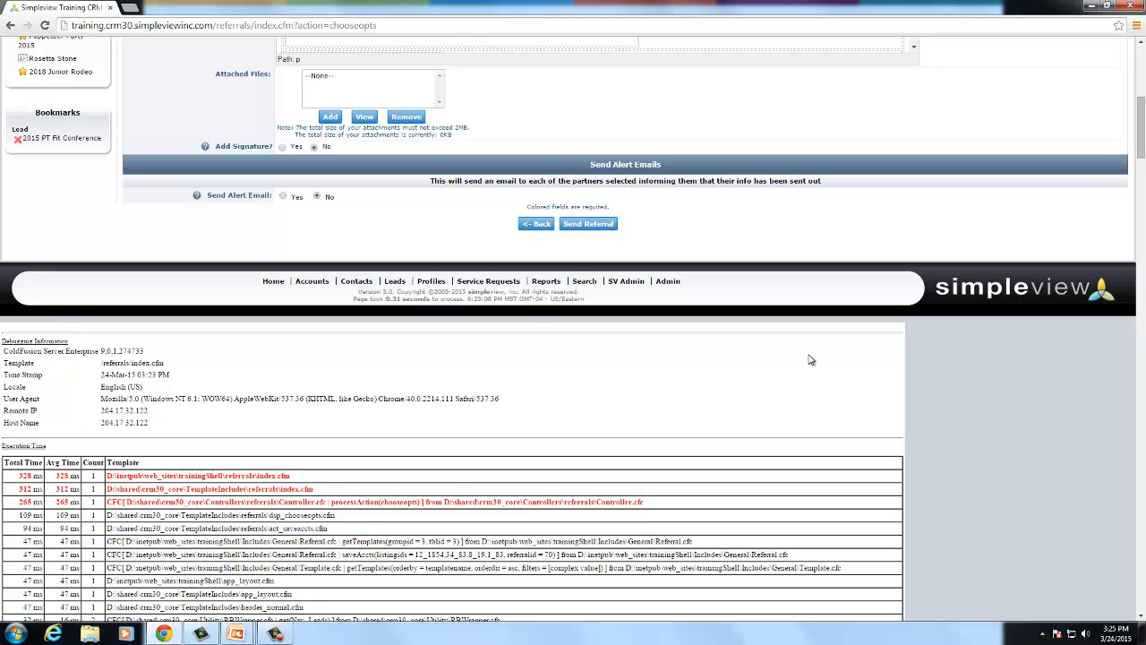
pyautogui.scroll(1, 809, 359)
pyautogui.scroll(6, 809, 359)
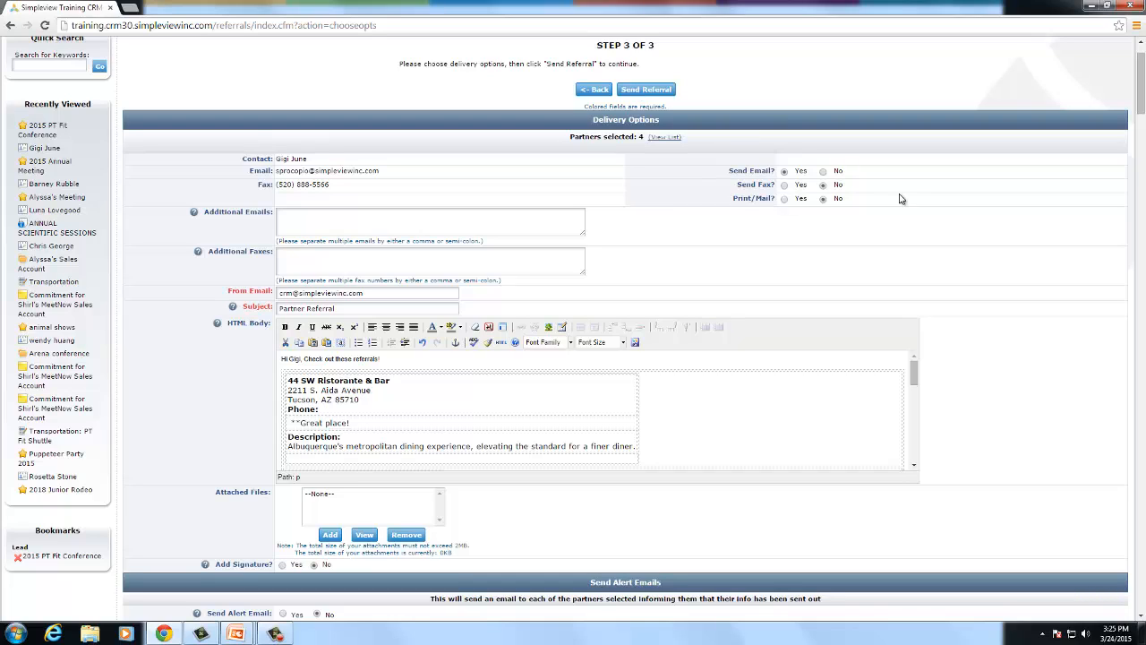
# - Send the referral by print/mail instead of email, then finish and return to the lead
pyautogui.click(784, 199)
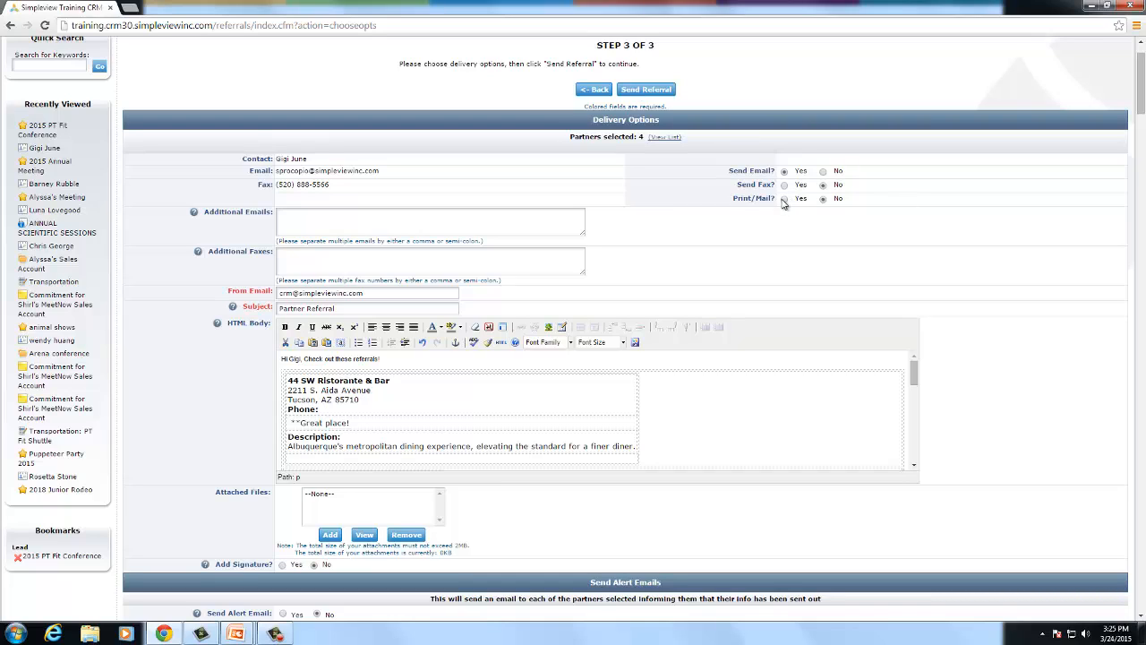
pyautogui.click(822, 171)
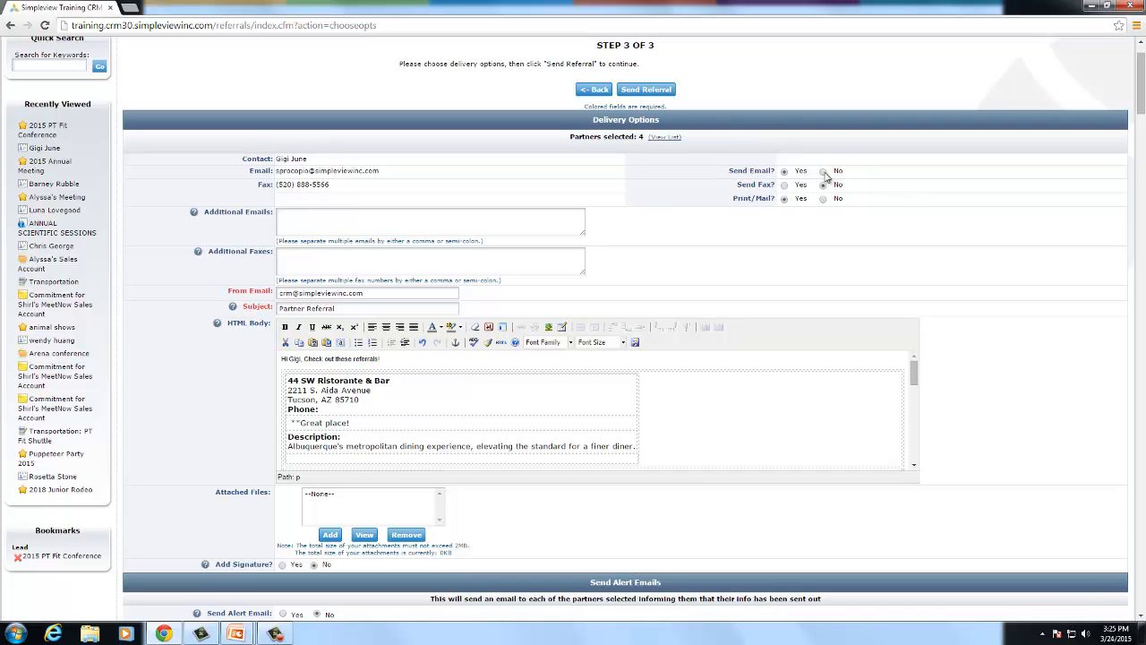
pyautogui.click(659, 91)
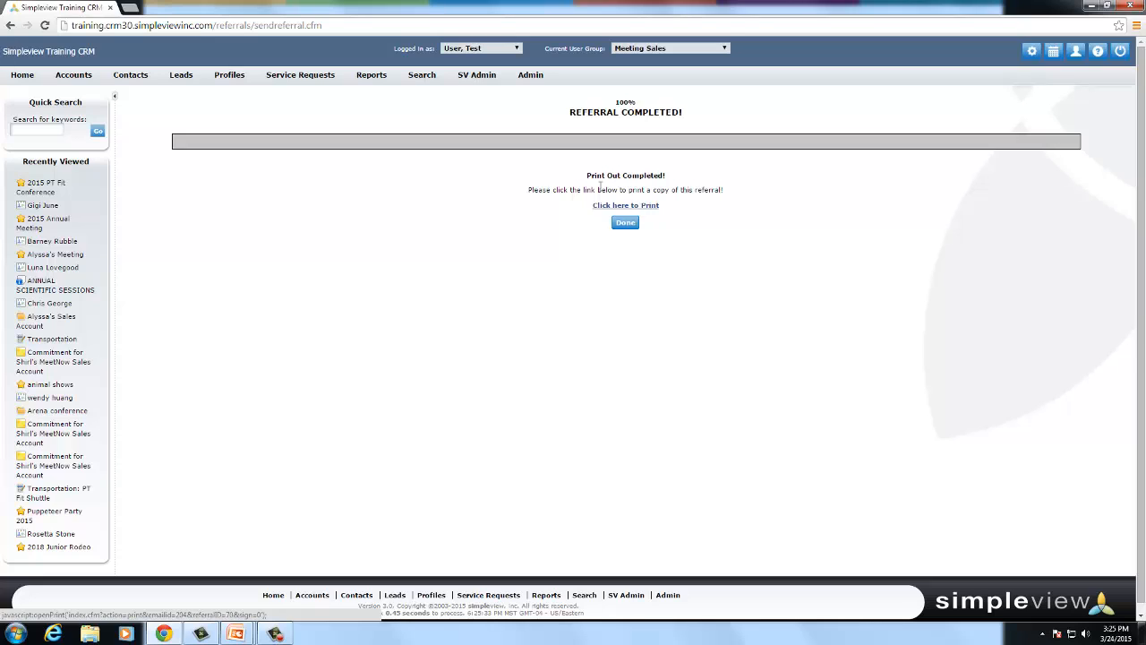
pyautogui.click(624, 223)
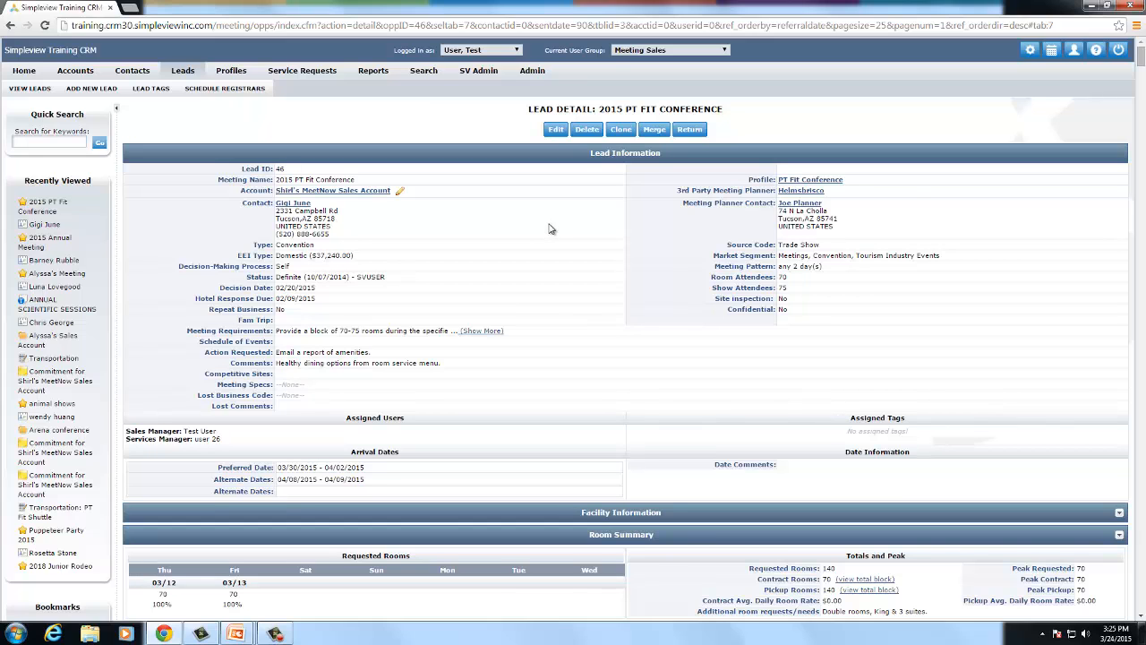
# - Show the lead's Inkind/Expense partner services, listing the $450.00 Flora's Floral Arrangements expense
pyautogui.scroll(-1, 551, 230)
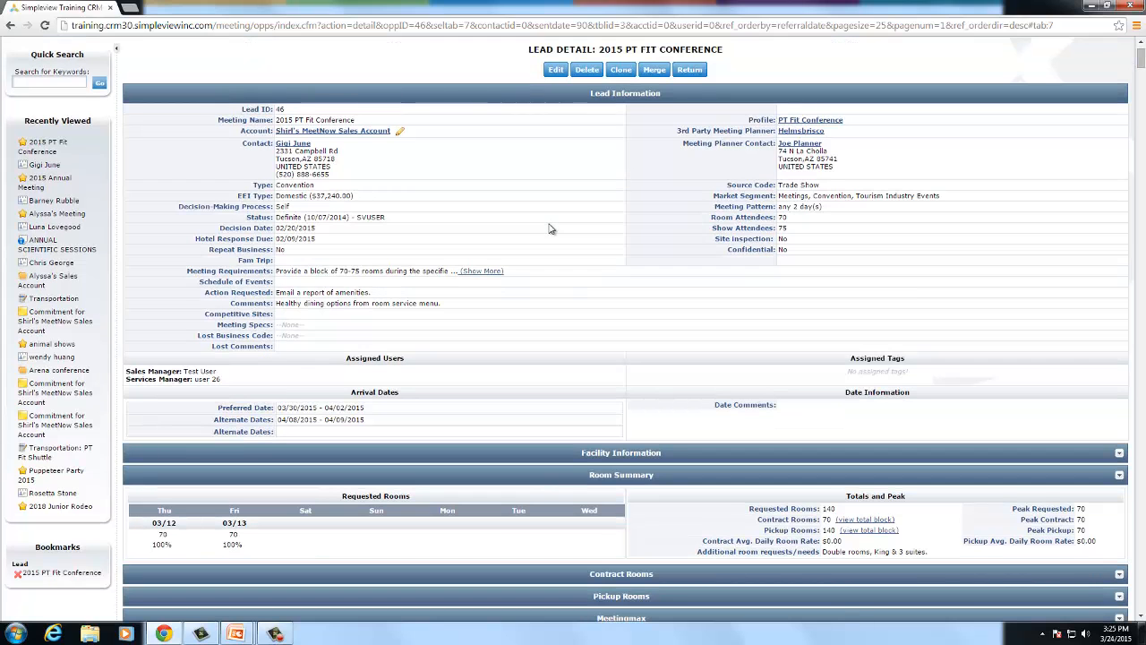
pyautogui.scroll(-7, 551, 229)
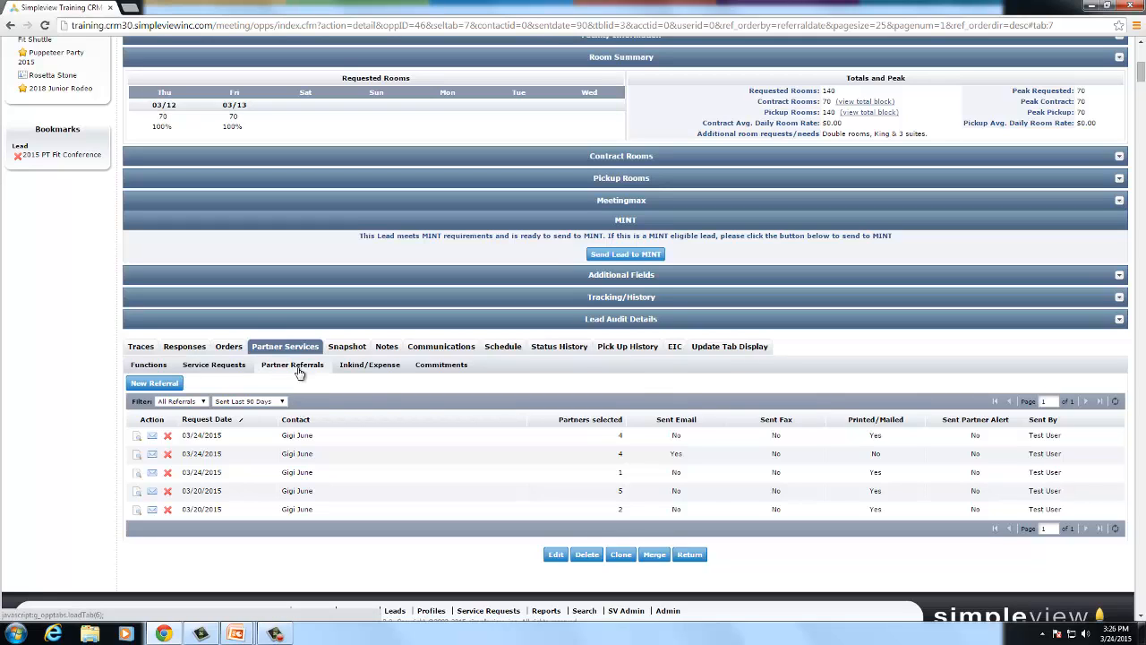
pyautogui.click(367, 369)
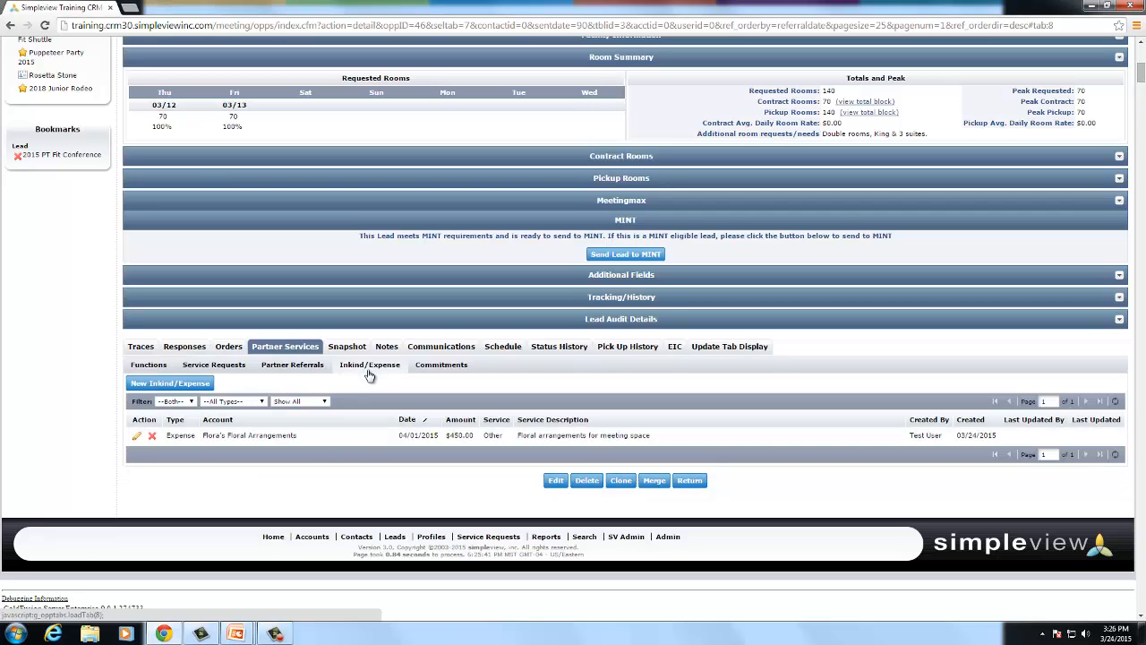
# - Start a new Inkind entry dated 3/25/2015 and search 'energy' for the member/partner
pyautogui.click(198, 384)
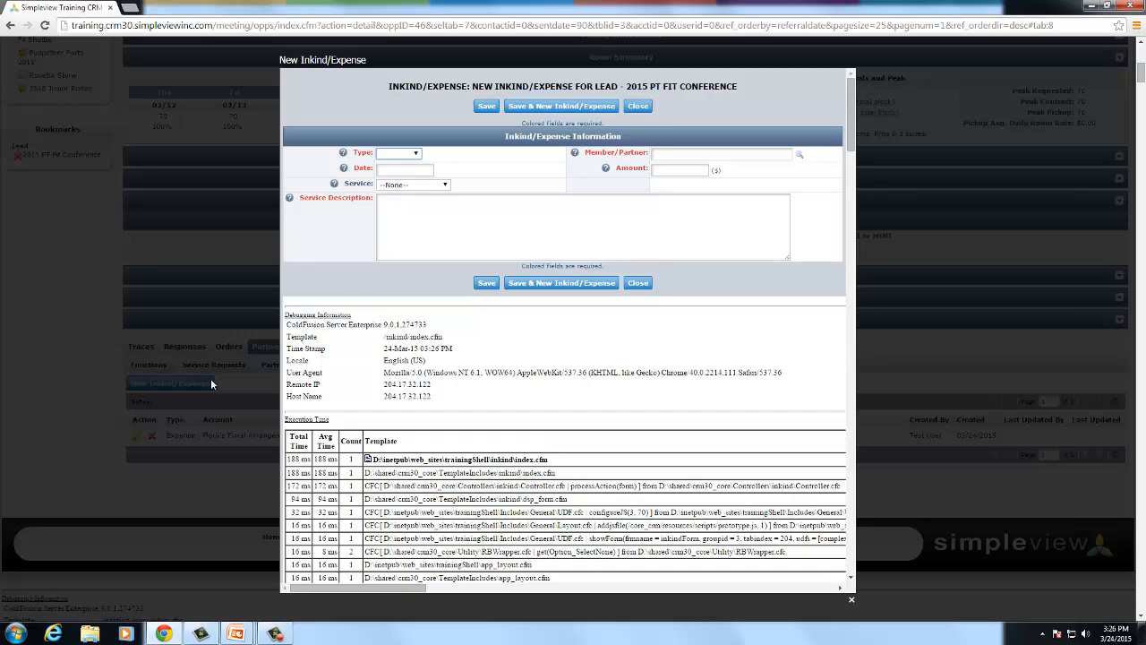
pyautogui.click(416, 154)
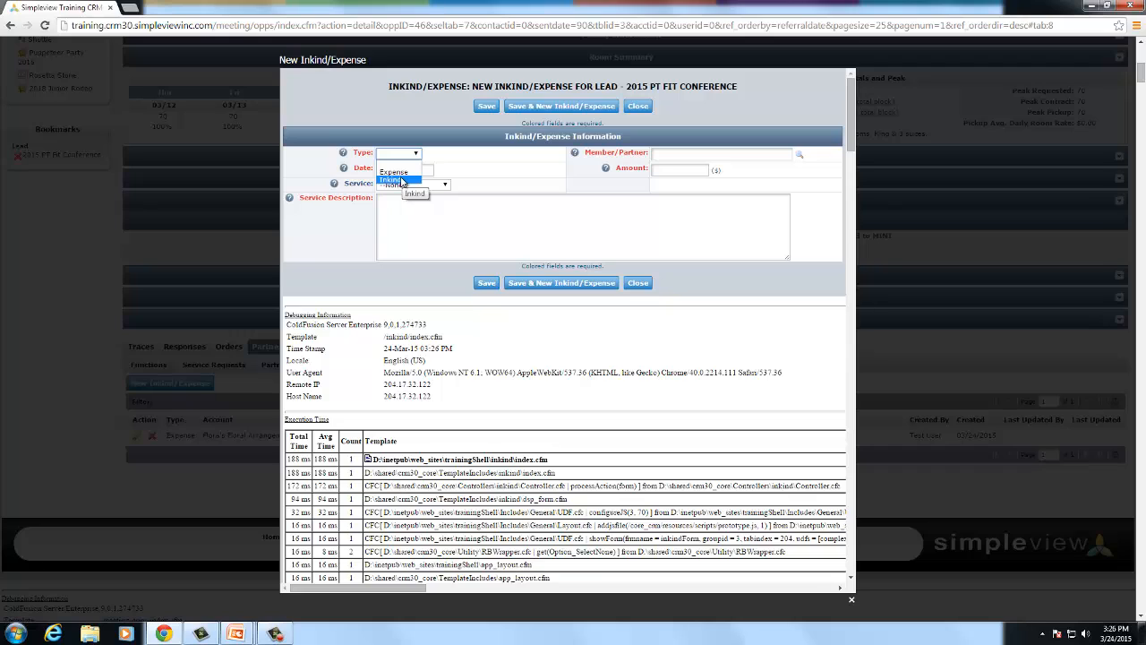
pyautogui.click(402, 181)
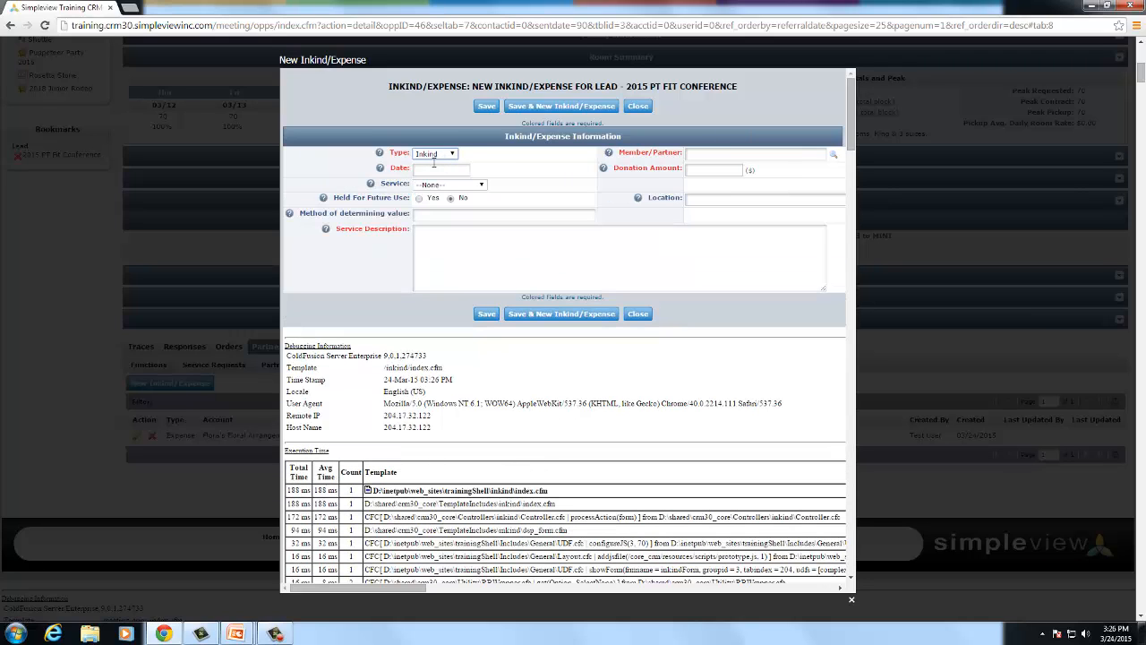
pyautogui.click(434, 169)
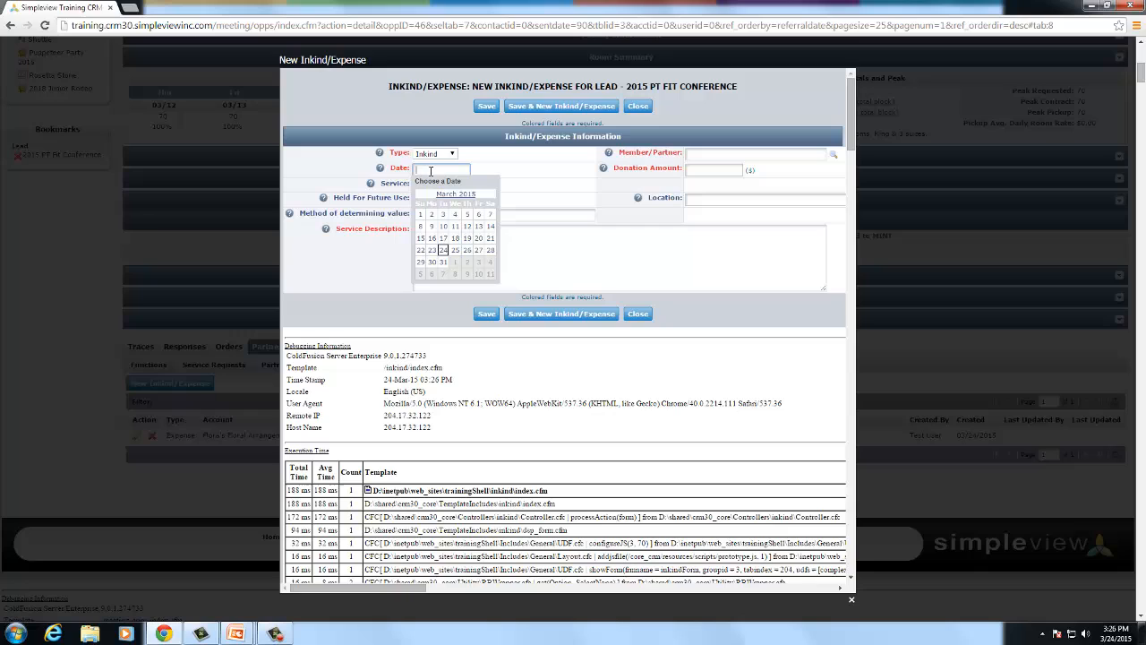
pyautogui.click(454, 250)
pyautogui.click(723, 154)
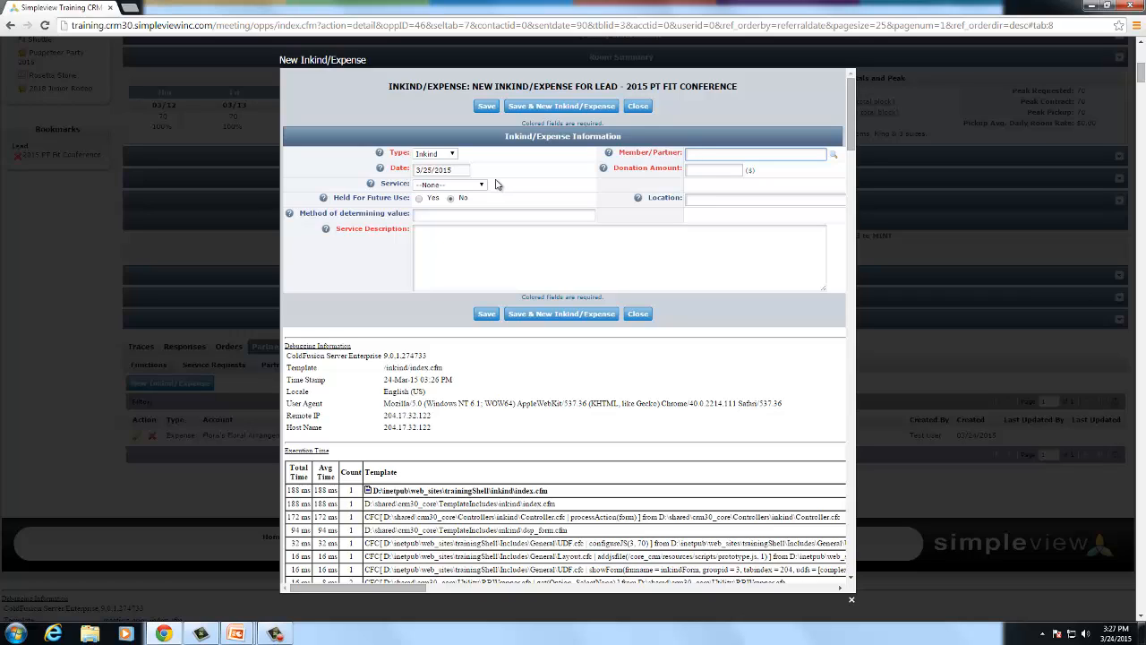
pyautogui.write('energy')
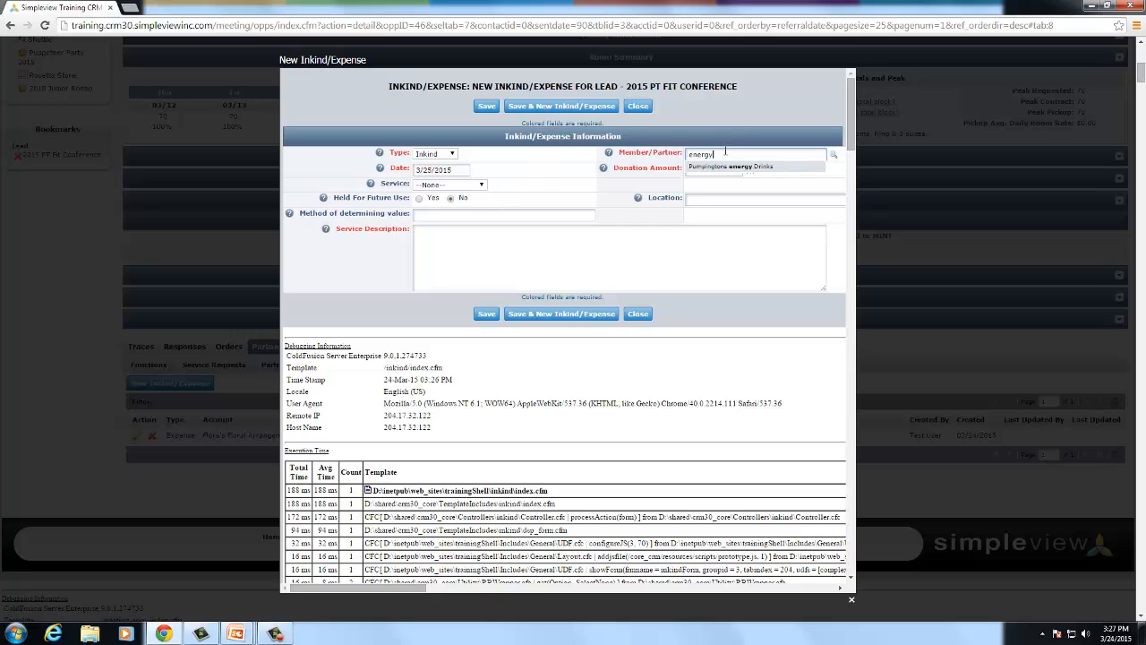
# - Choose partner Pumpingtons Energy Drinks, amount 150.00, and service category Other
pyautogui.click(697, 166)
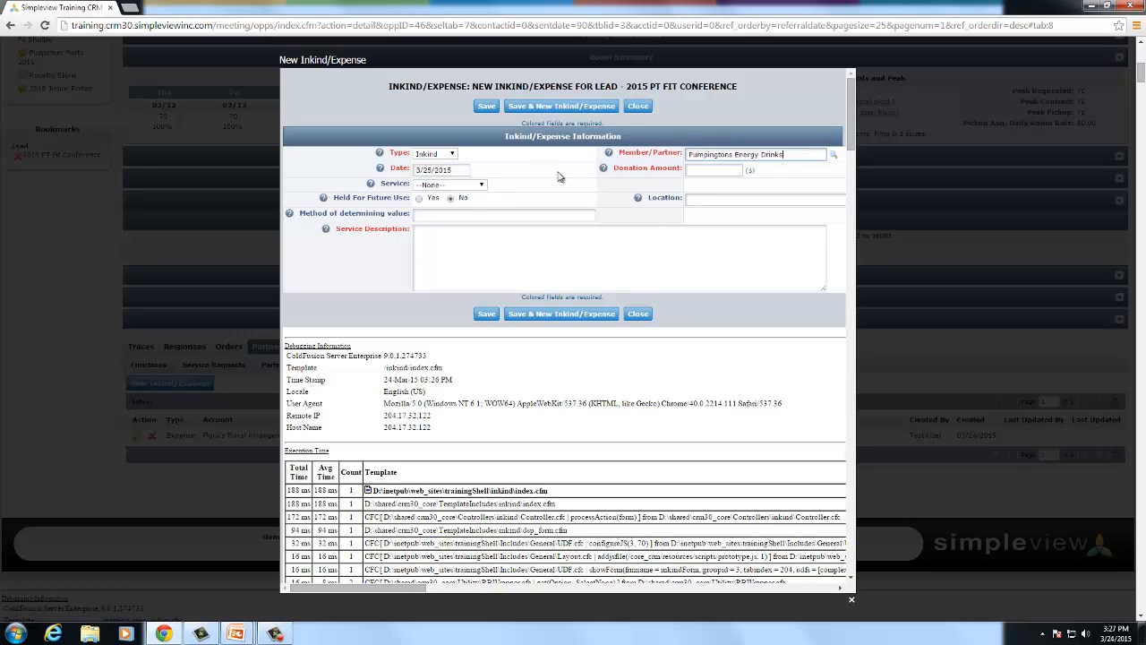
pyautogui.click(718, 170)
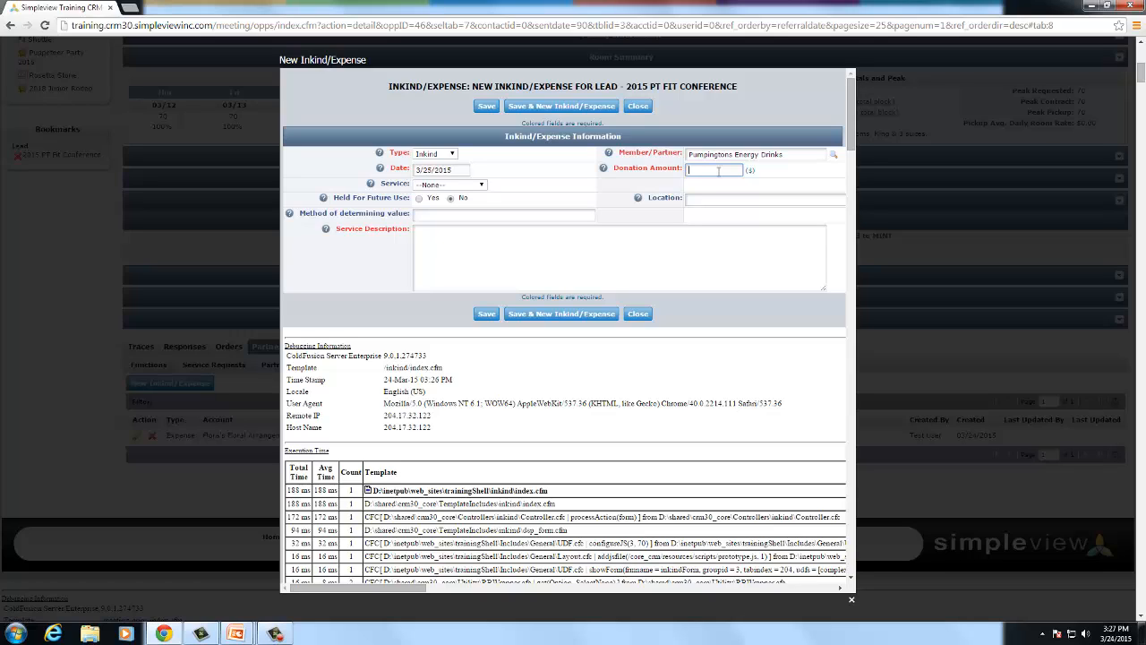
pyautogui.write('150.00')
pyautogui.click(436, 185)
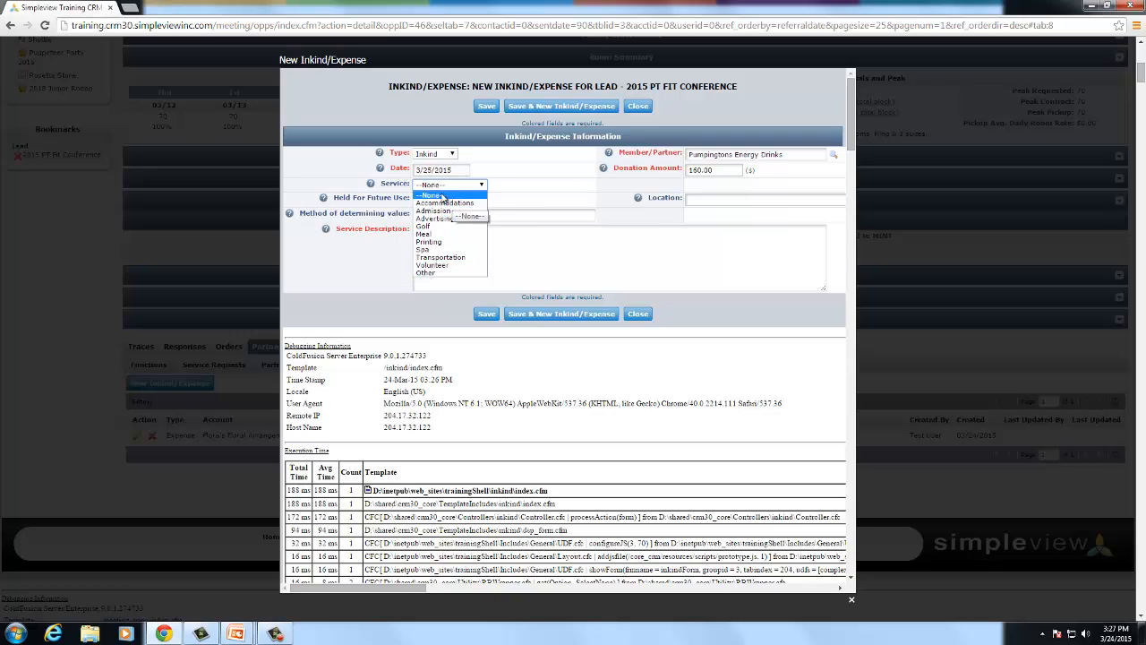
pyautogui.click(424, 273)
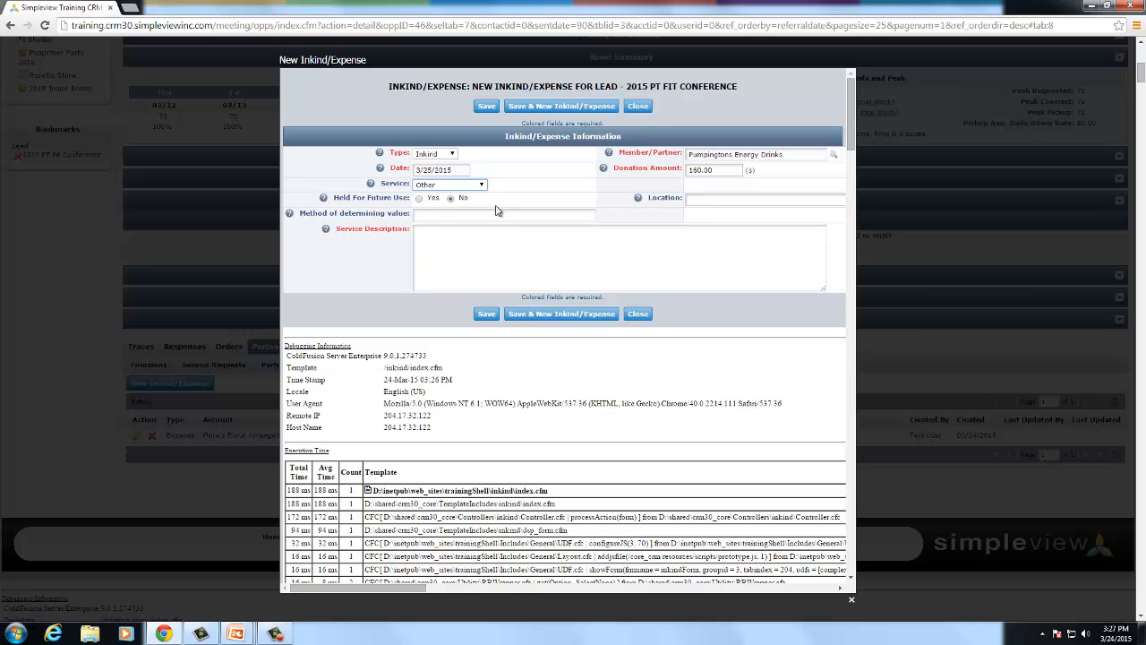
# - Enter valuation method 'Business provided cost' and description 'Donated drinks for all attendees'
pyautogui.click(431, 212)
pyautogui.click(435, 212)
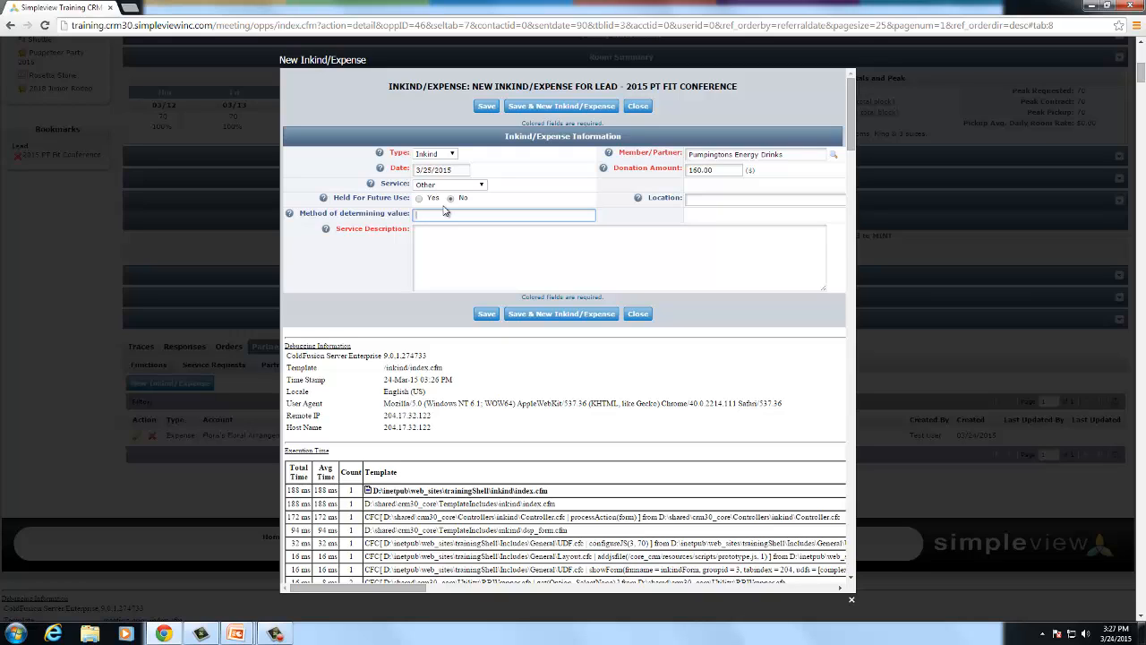
pyautogui.write('Business provided cots')
pyautogui.press('BackSpace')
pyautogui.press('BackSpace')
pyautogui.write('st')
pyautogui.click(441, 242)
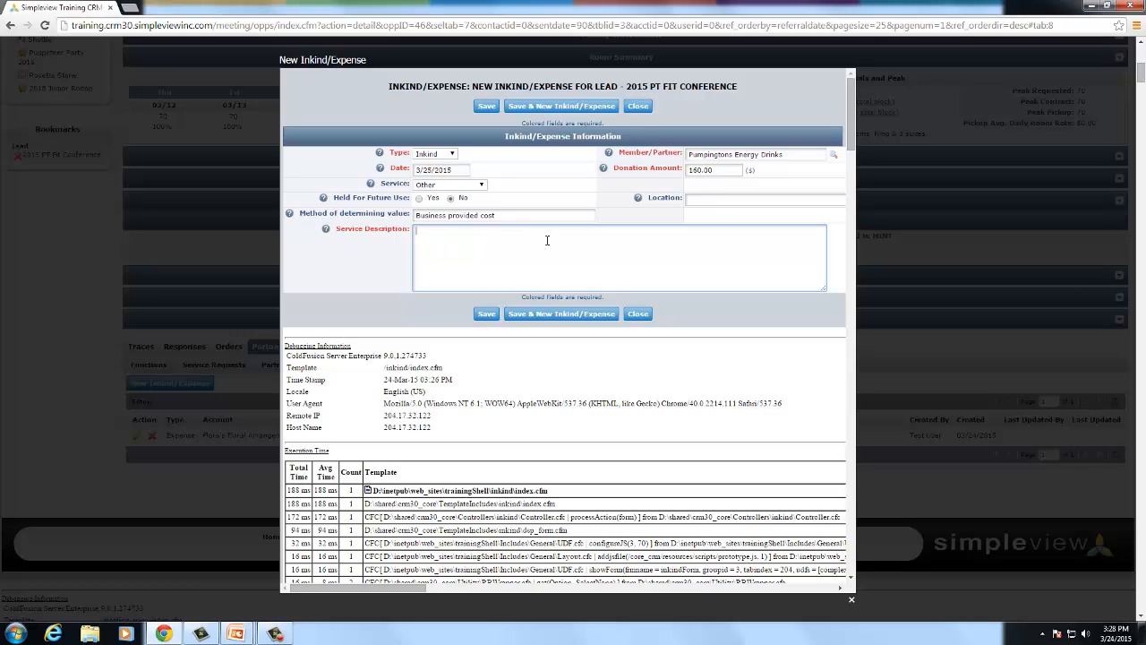
pyautogui.write('Donated drinks for all attendees')
# - Save the Pumpingtons Energy Drinks in-kind entry and show the lead's Schedule of registrant shifts
pyautogui.click(486, 106)
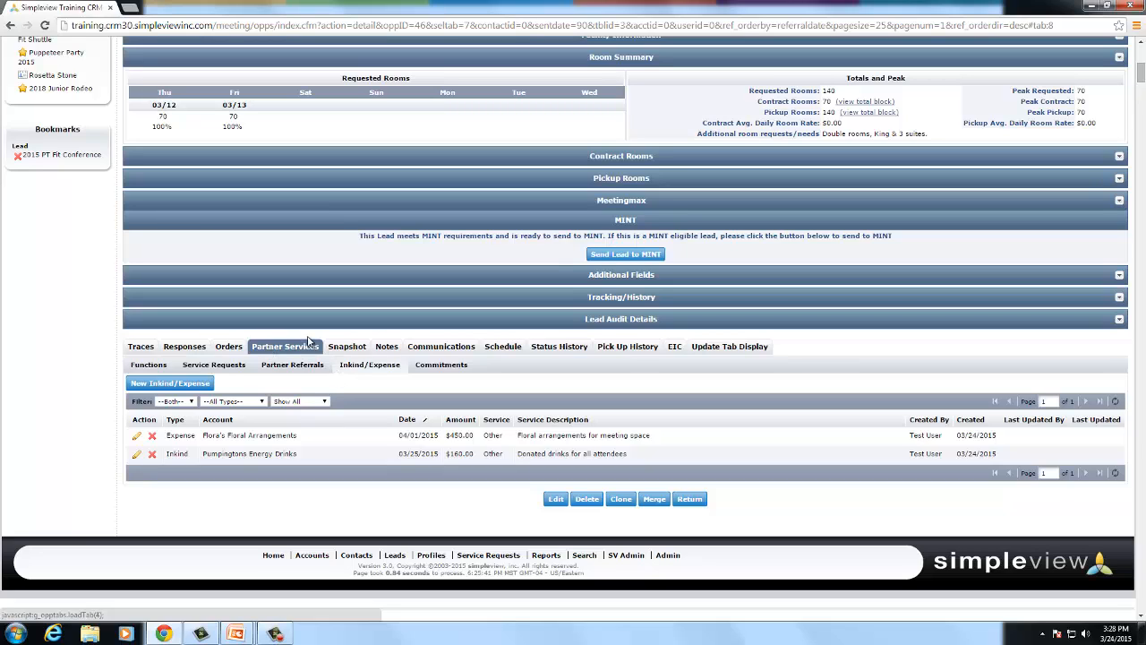
pyautogui.click(505, 346)
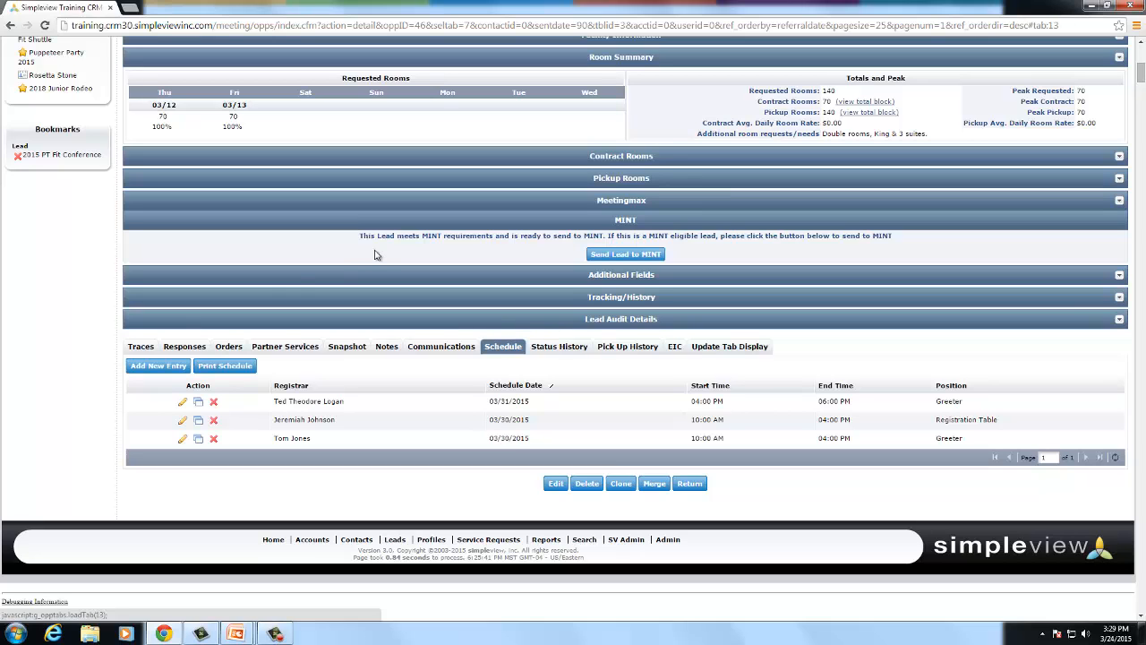
# - Start a new registration schedule entry with the clerk as registrar and position Takedown
pyautogui.click(156, 368)
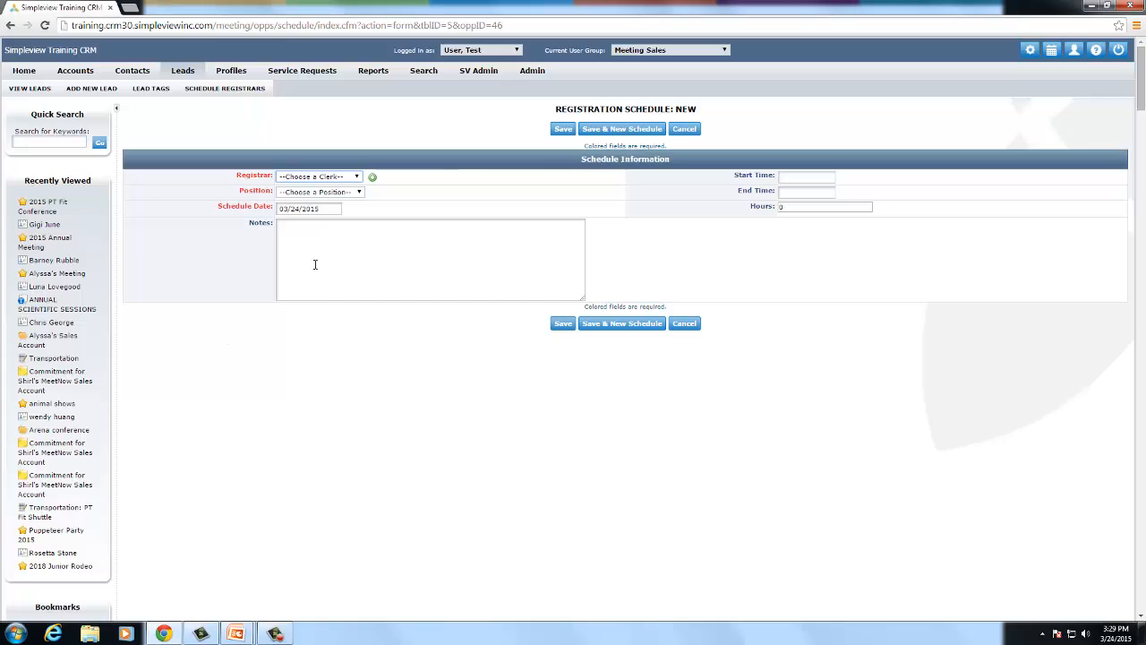
pyautogui.click(313, 178)
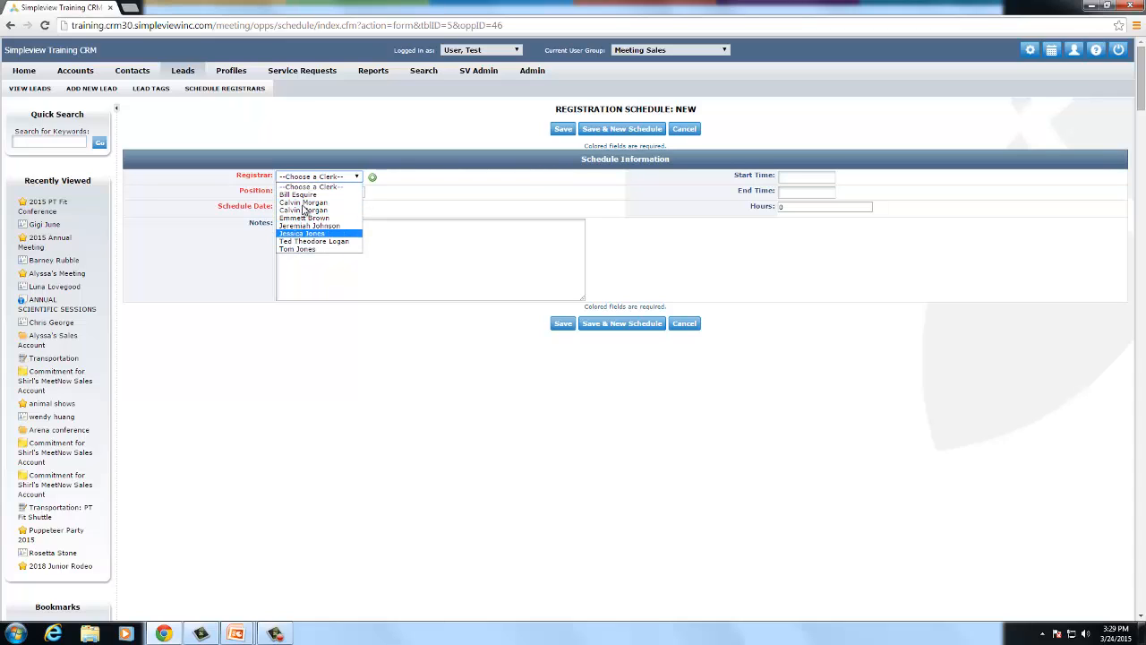
pyautogui.click(310, 149)
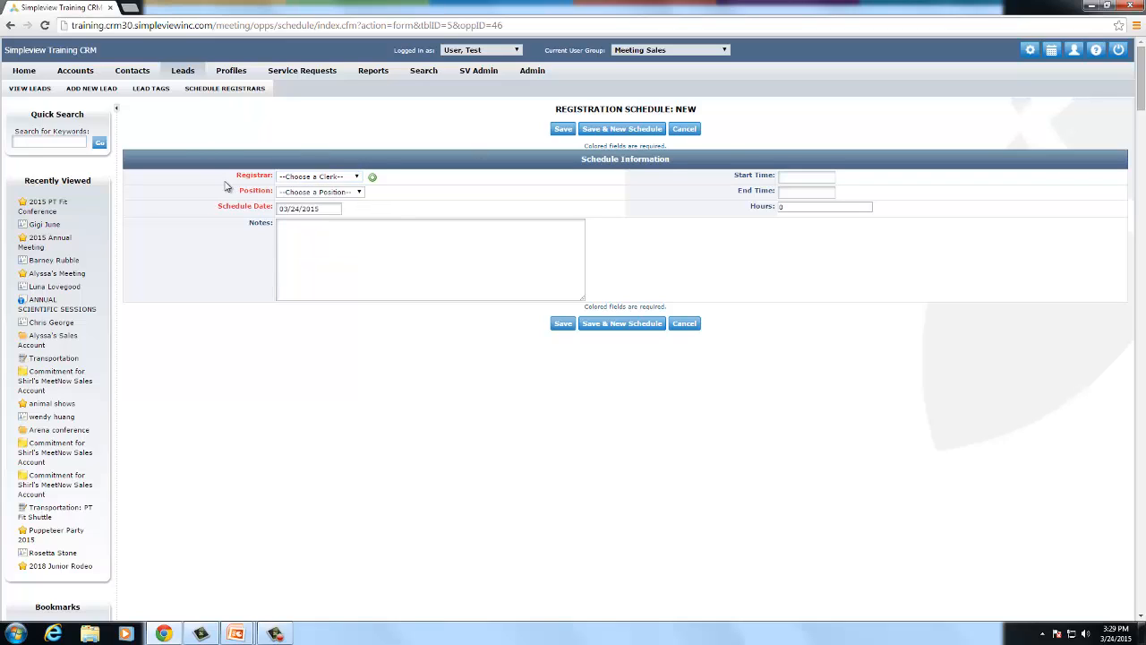
pyautogui.click(294, 178)
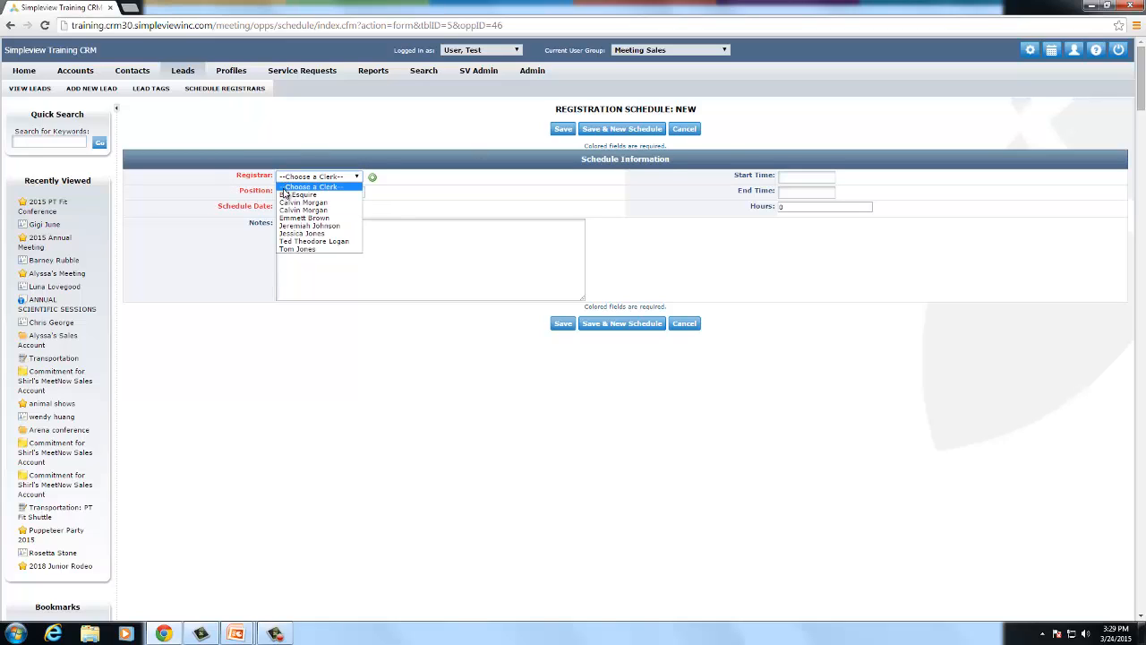
pyautogui.click(291, 218)
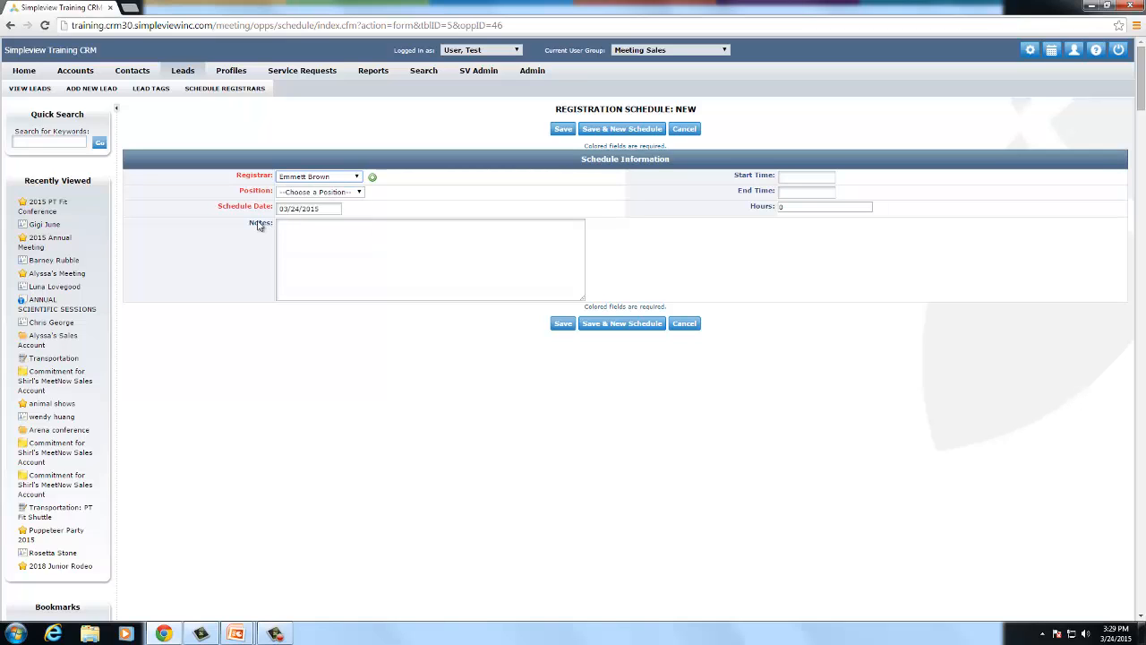
pyautogui.click(373, 177)
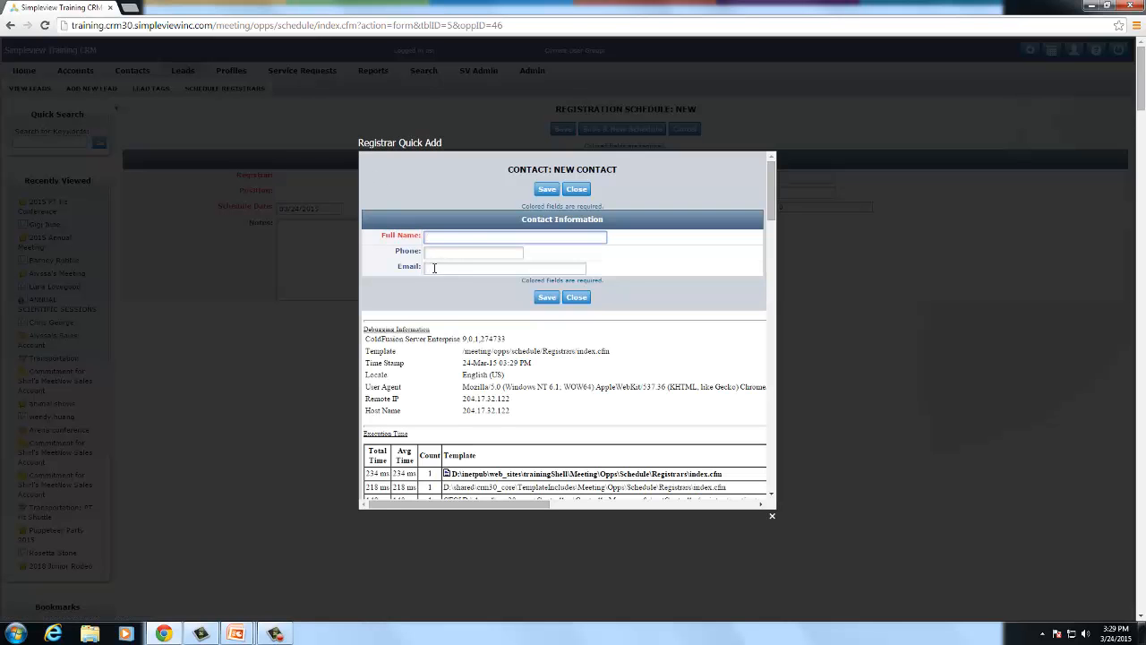
pyautogui.click(872, 272)
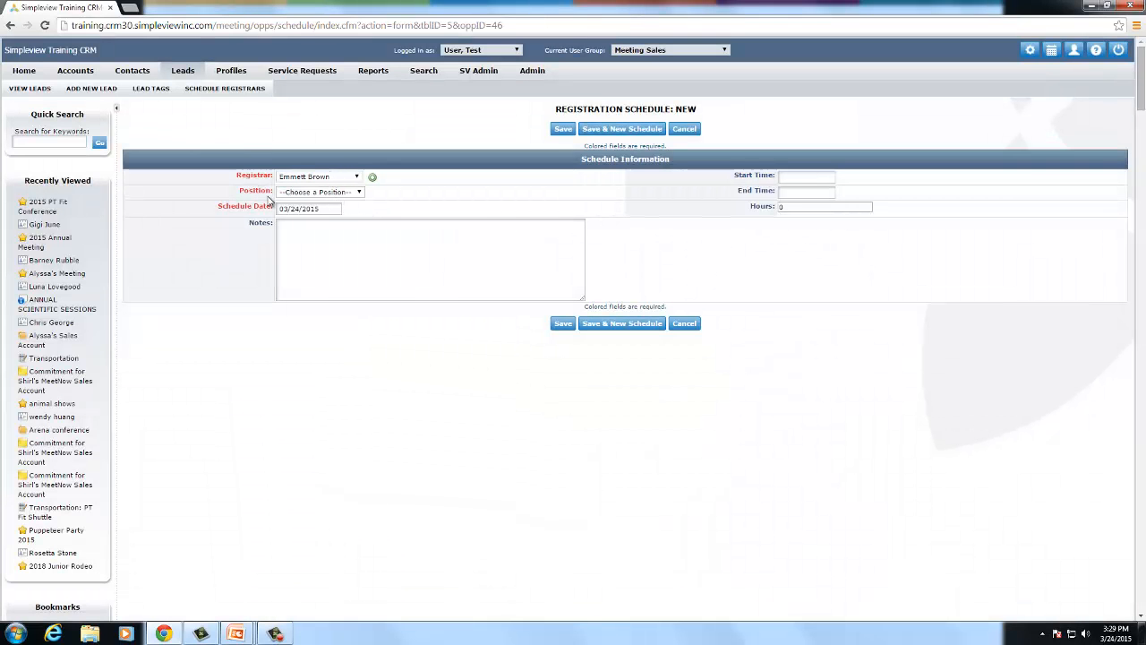
pyautogui.click(319, 195)
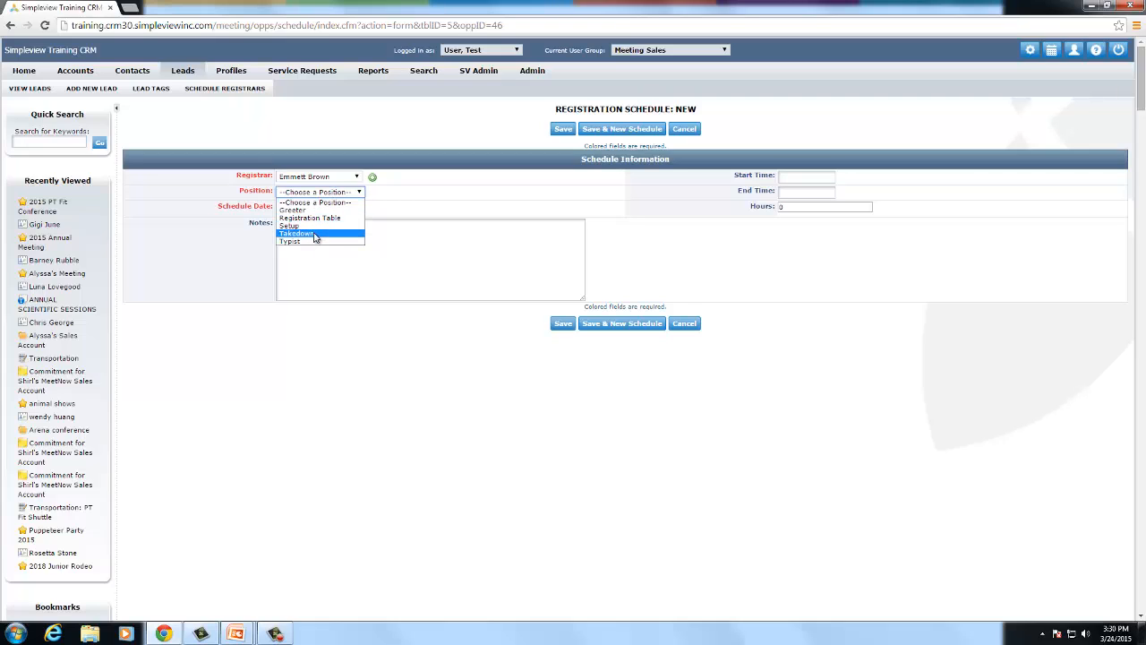
pyautogui.click(314, 234)
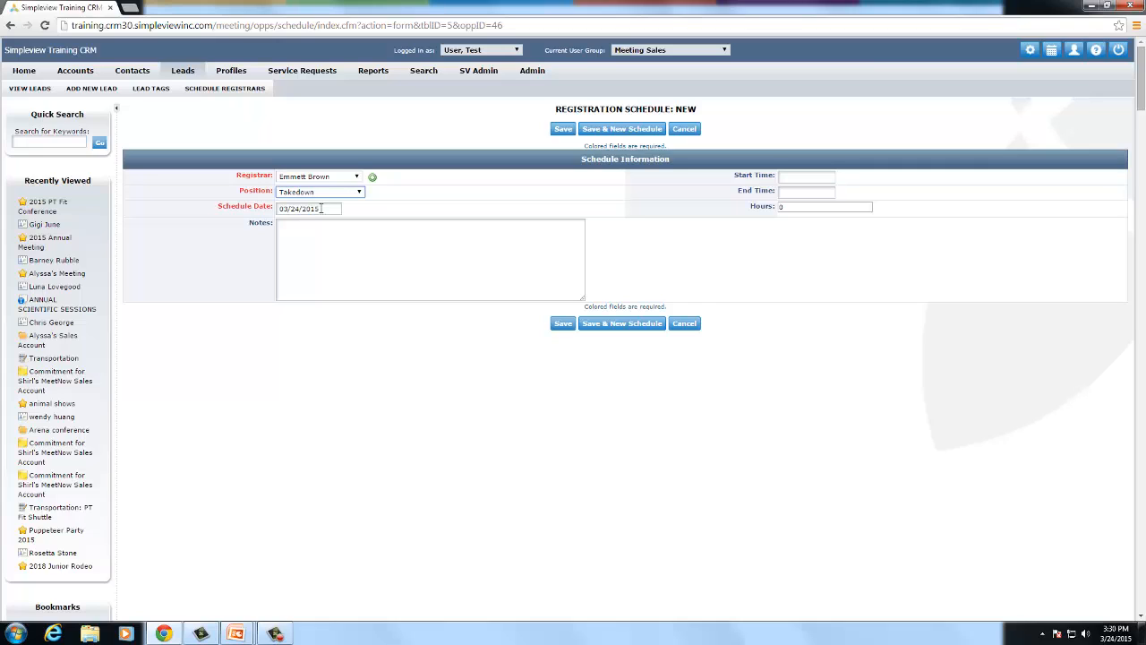
# - Set the schedule date to 03/31/2015 and view who is already scheduled that day
pyautogui.click(326, 208)
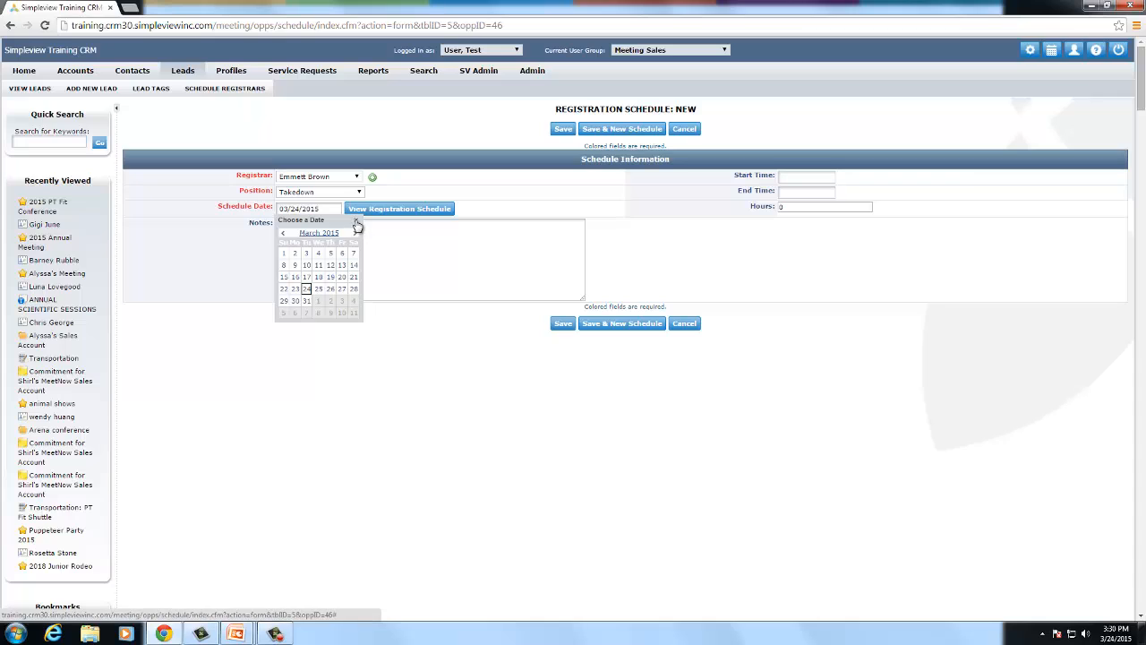
pyautogui.click(356, 219)
pyautogui.click(307, 209)
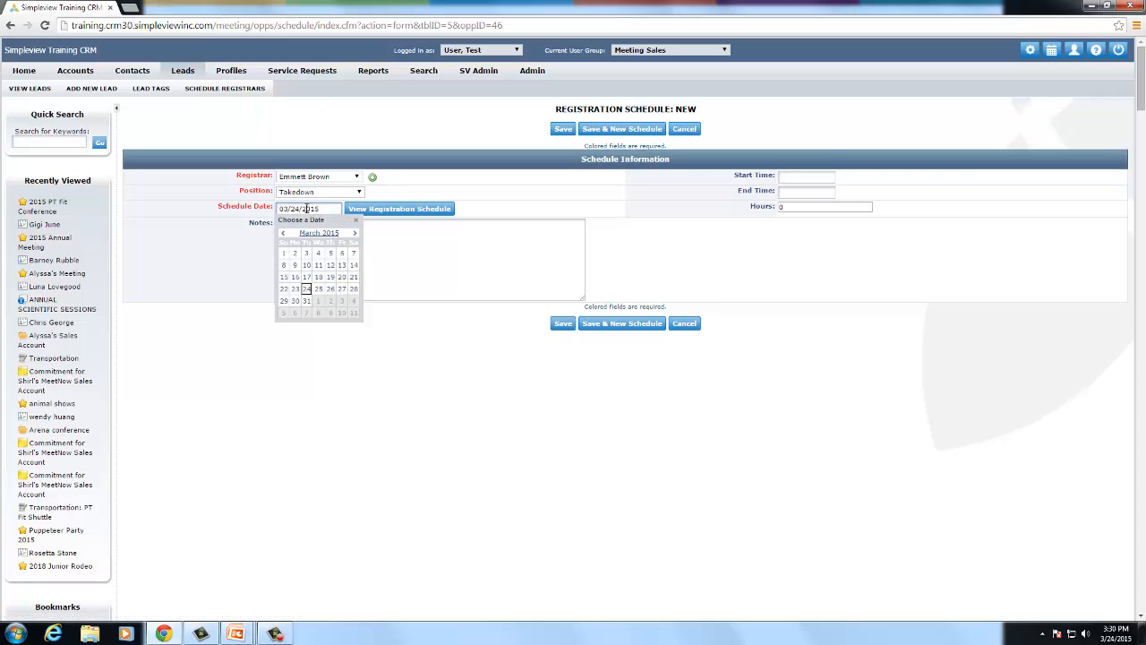
pyautogui.click(308, 302)
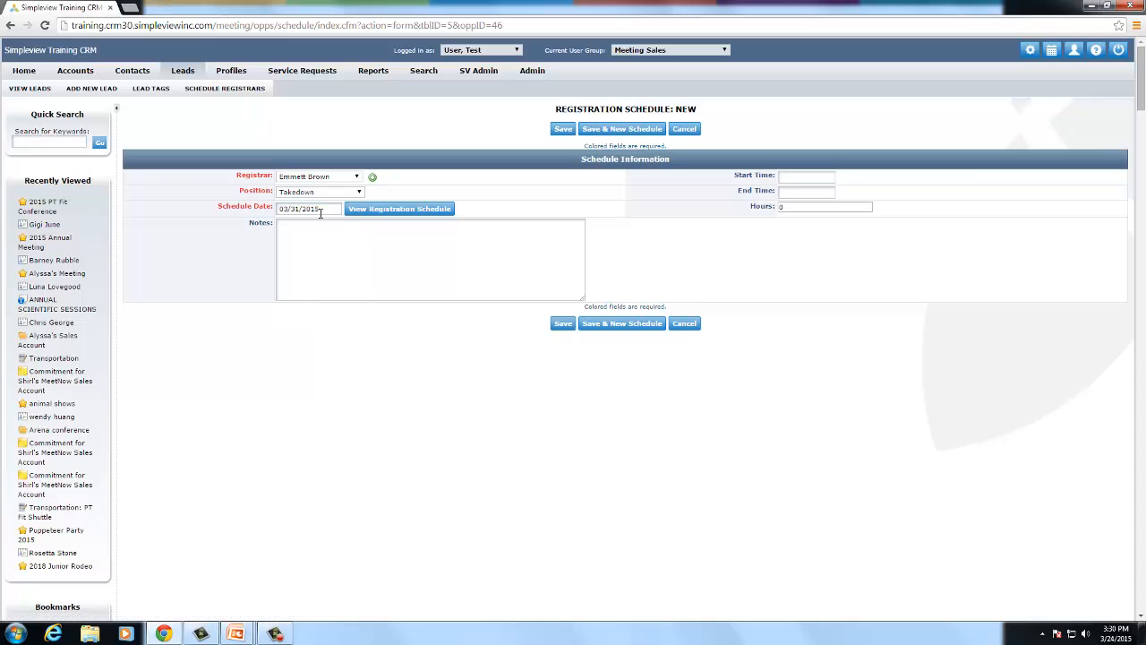
pyautogui.click(367, 213)
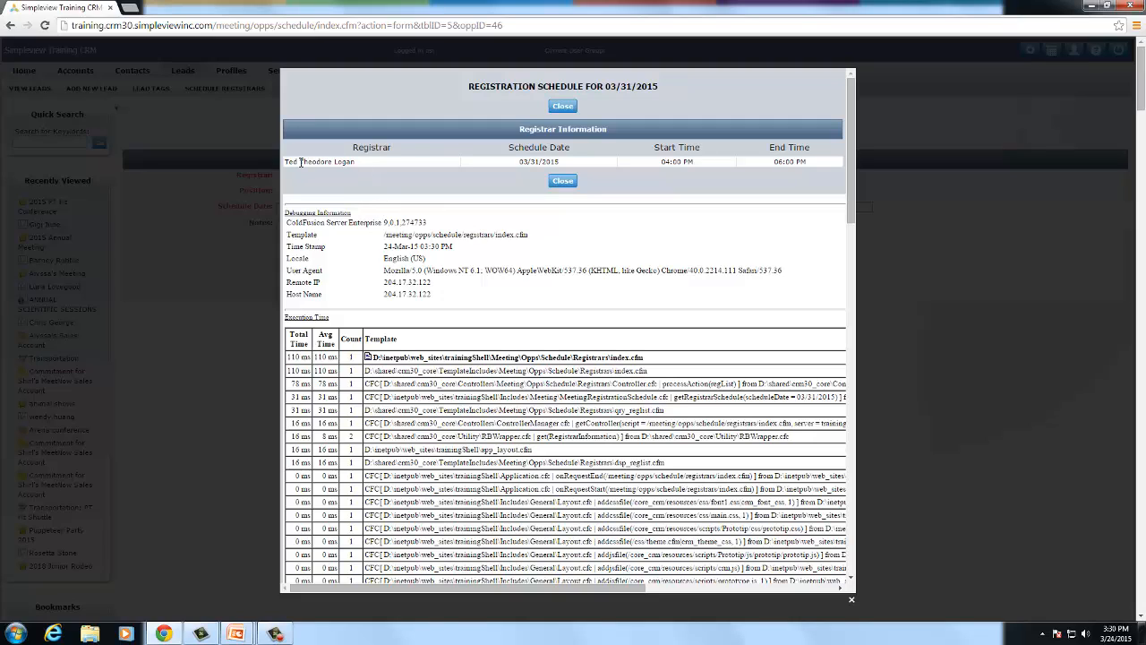
# - Review the existing 04:00 PM registrar shift on 03/31/2015, then close the schedule view
pyautogui.moveTo(301, 161); pyautogui.dragTo(352, 163)
pyautogui.click(491, 156)
pyautogui.moveTo(519, 162); pyautogui.dragTo(562, 163)
pyautogui.moveTo(660, 162); pyautogui.dragTo(693, 162)
pyautogui.click(897, 164)
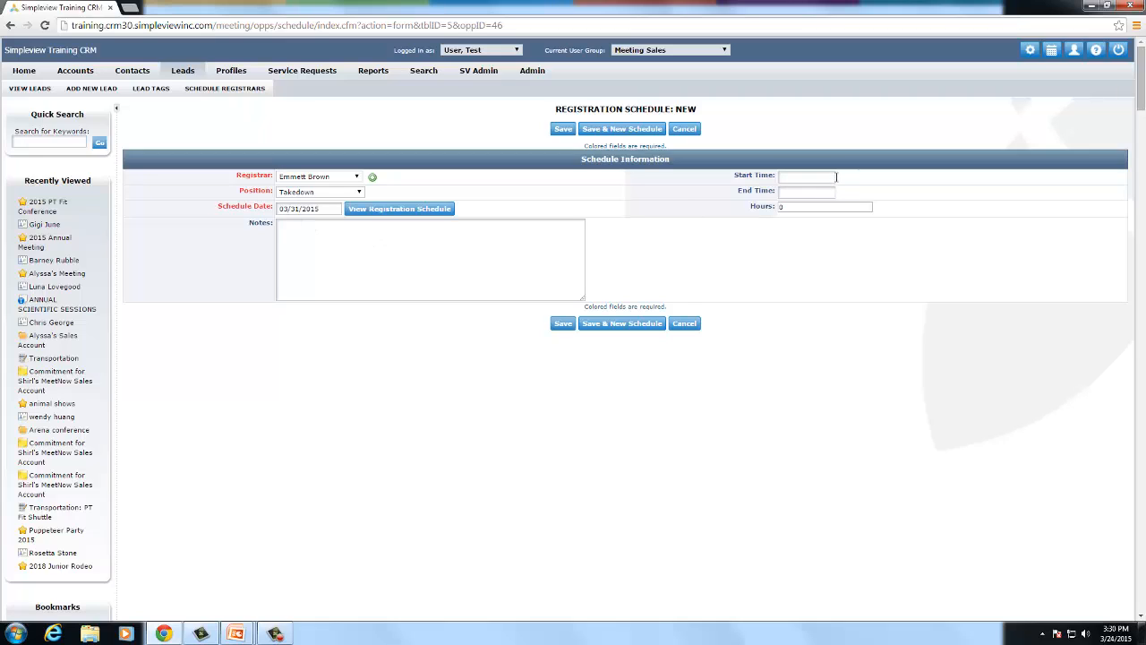
# - Set the takedown shift to start at 7:00 PM and end at 10:00 PM
pyautogui.click(828, 176)
pyautogui.press('Tab')
pyautogui.write('10')
pyautogui.press('Tab')
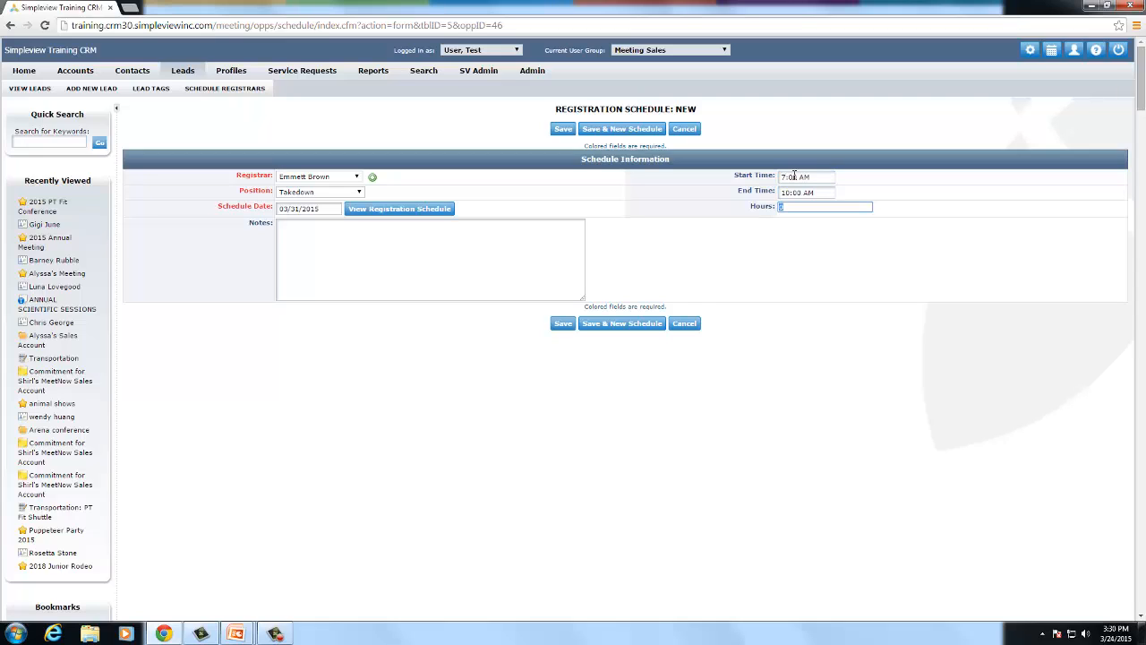
pyautogui.click(806, 176)
pyautogui.press('BackSpace')
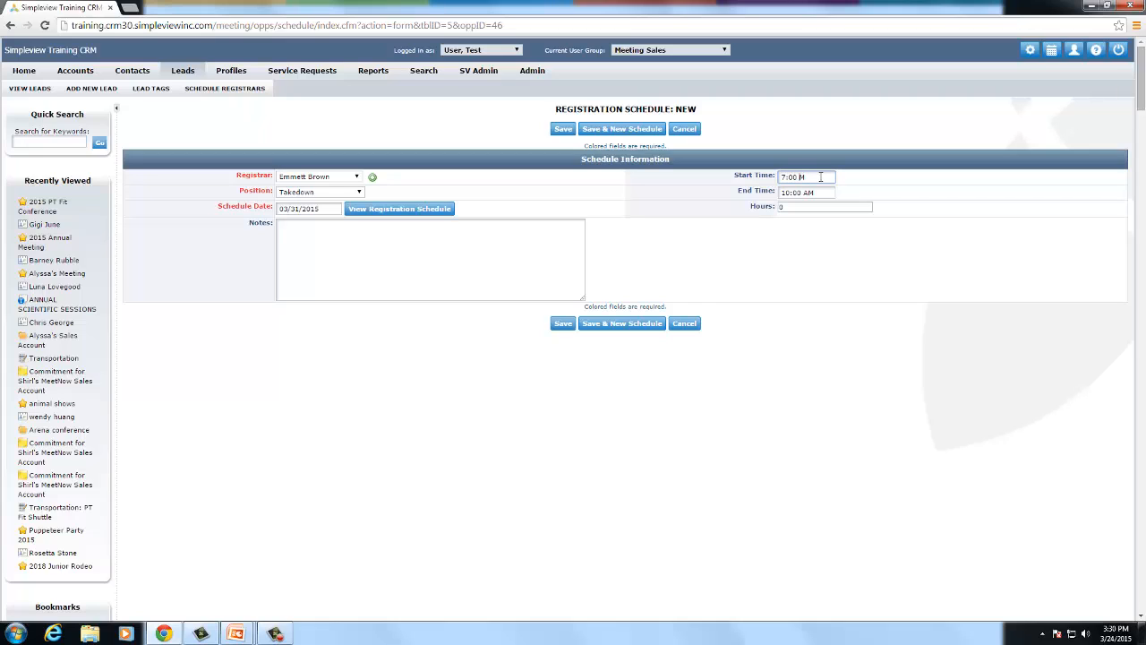
pyautogui.write('p')
pyautogui.click(824, 194)
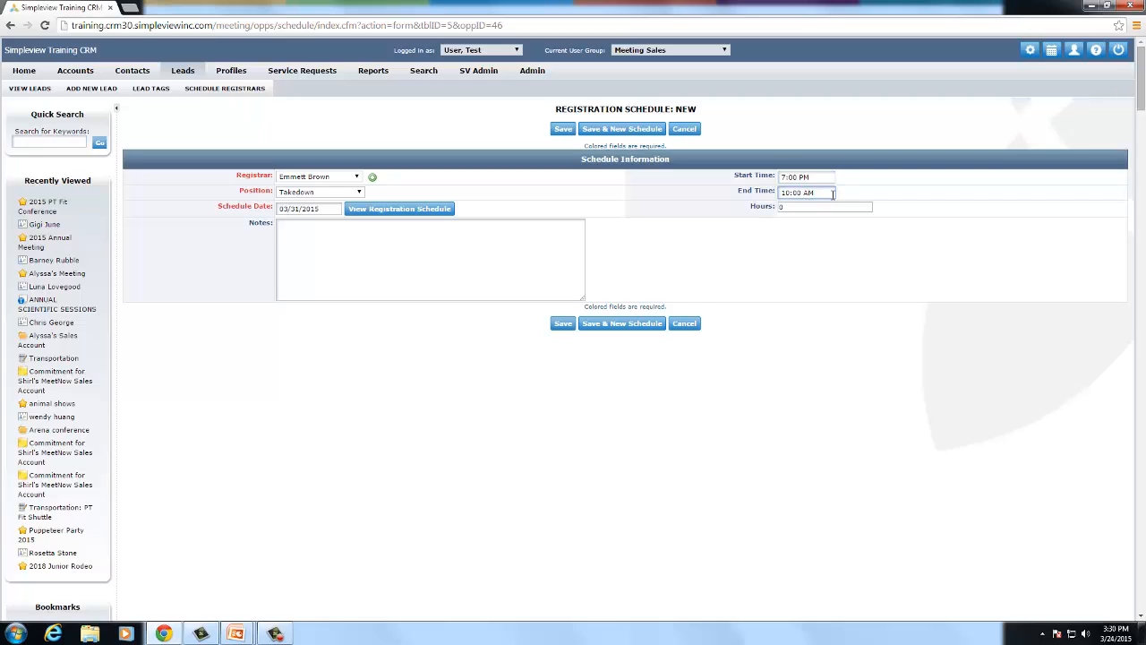
pyautogui.press('BackSpace')
pyautogui.write('p')
pyautogui.click(795, 205)
pyautogui.click(798, 177)
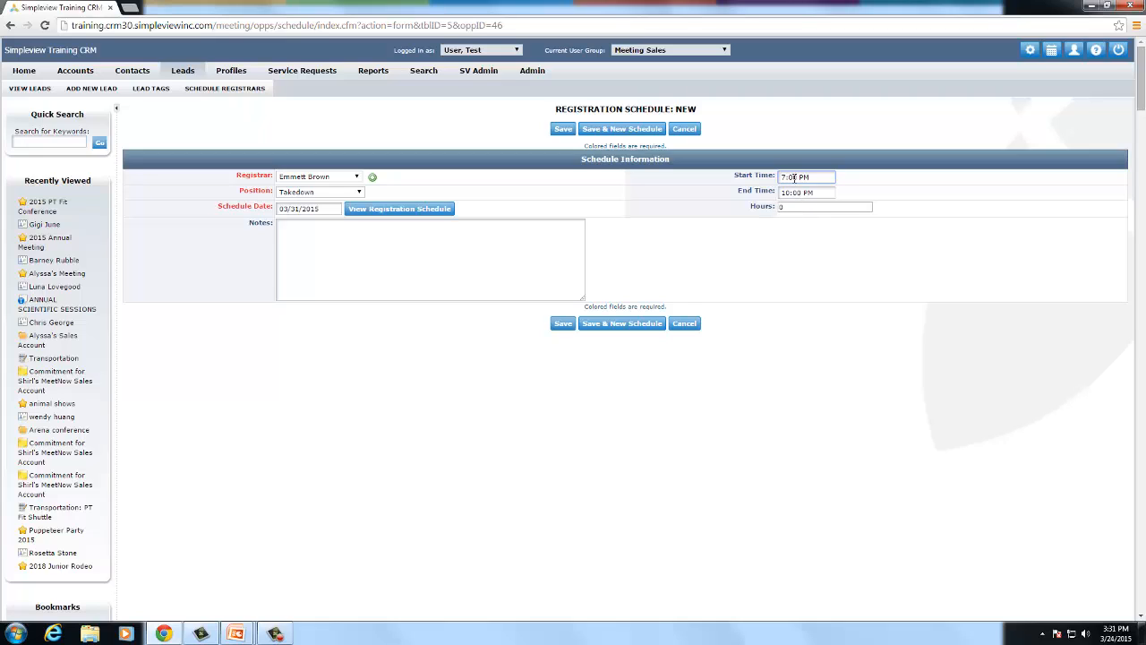
# - Let Hours update to 3 and add the note 'Break down of facility materials'
pyautogui.click(797, 208)
pyautogui.click(697, 253)
pyautogui.click(410, 268)
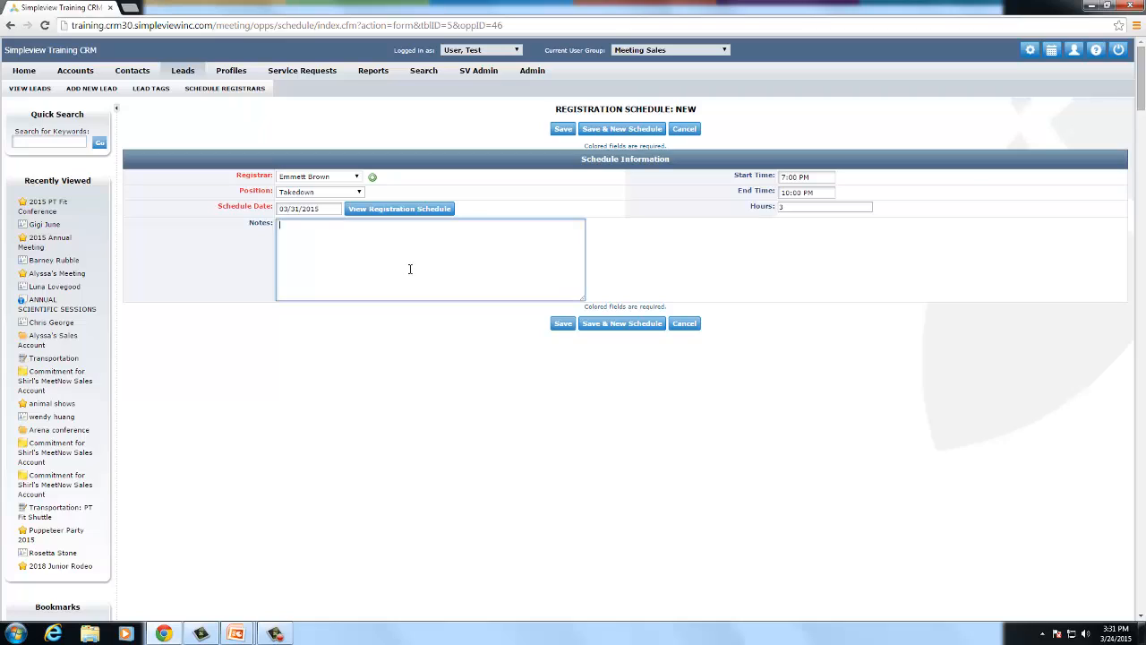
pyautogui.write('Break down of facility materials')
# - Save the 7:00–10:00 PM Takedown entry, then open Print Schedule for the lead's four shifts
pyautogui.click(555, 128)
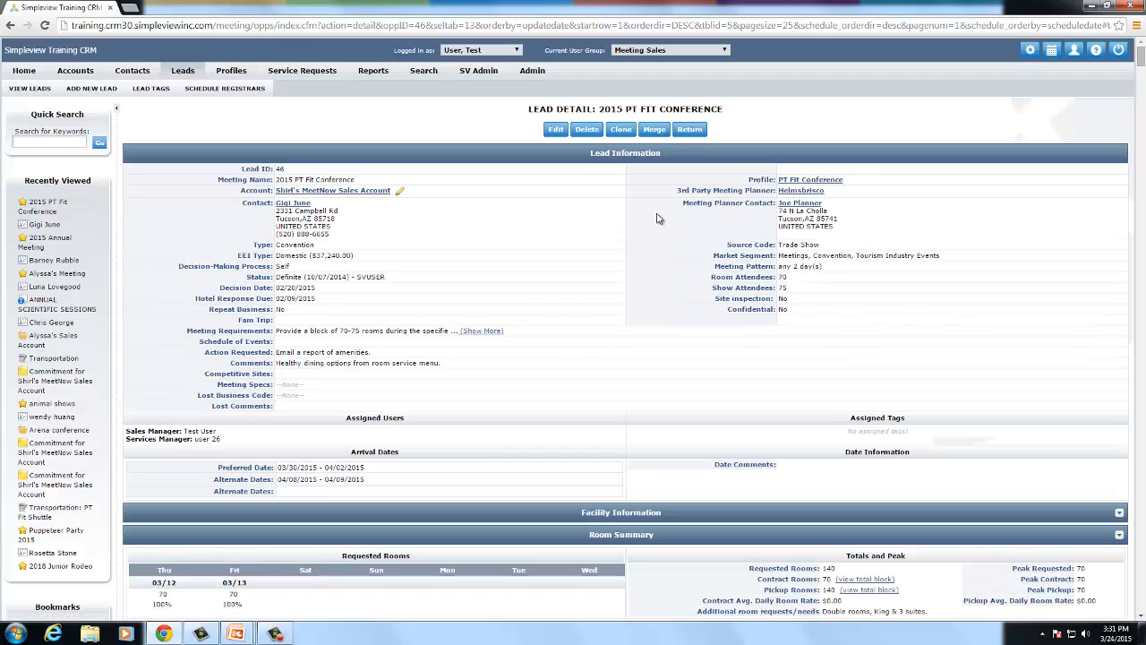
pyautogui.scroll(-4, 657, 218)
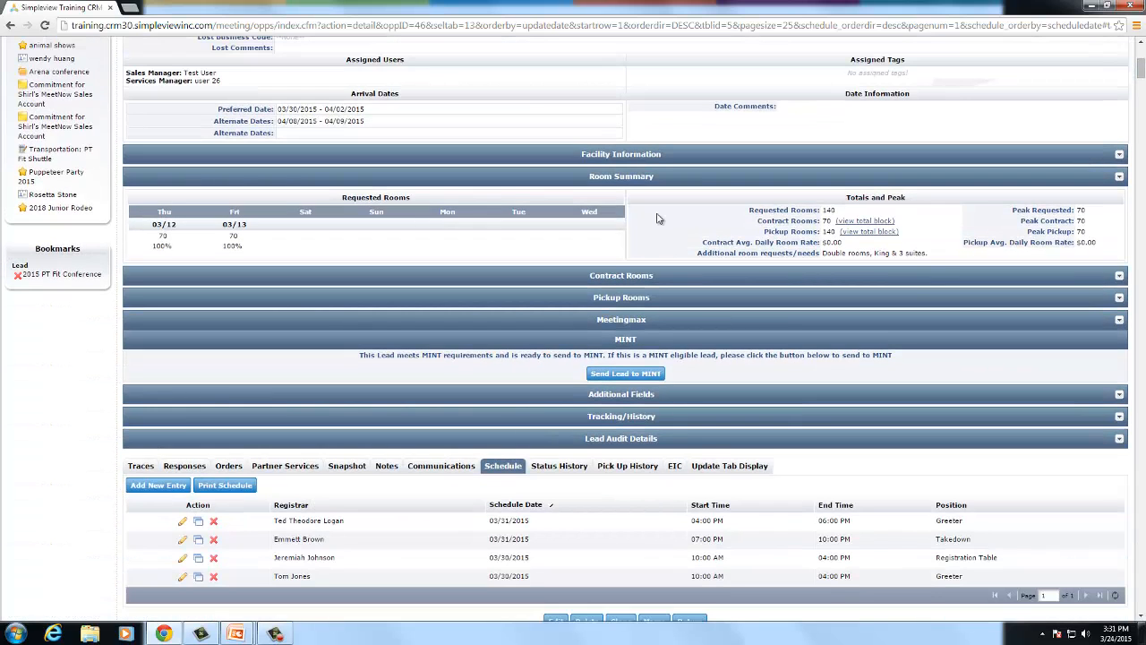
pyautogui.scroll(-1, 656, 218)
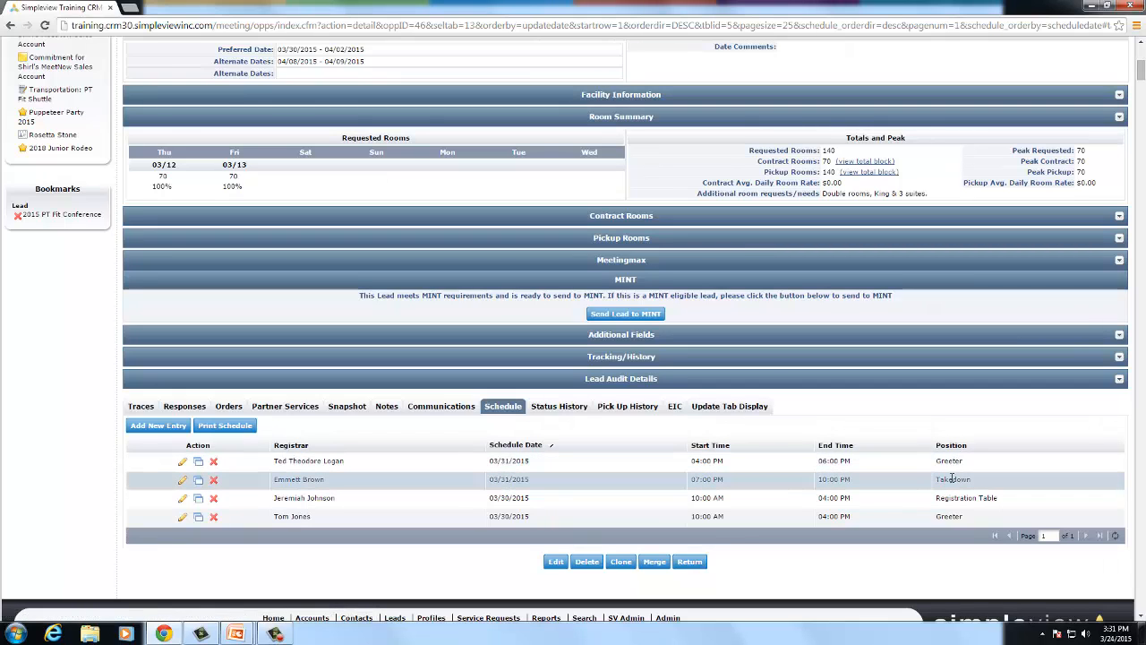
pyautogui.click(240, 430)
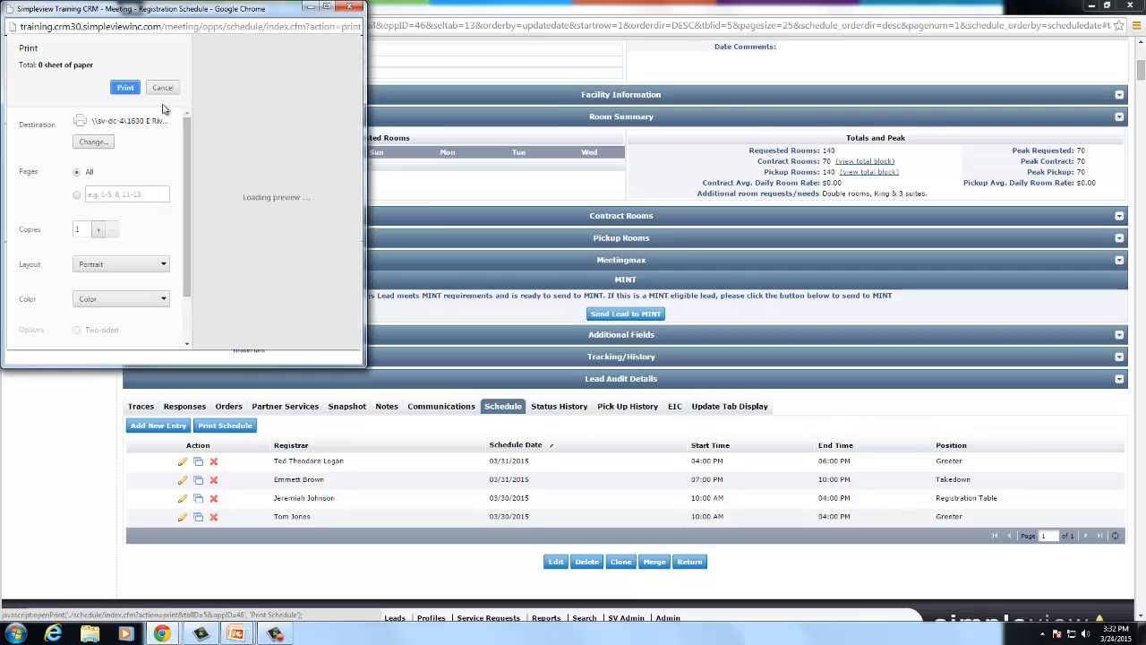
# - Skip printing, enlarge the Registration Assistance Schedule popup to read it, then close it
pyautogui.click(162, 87)
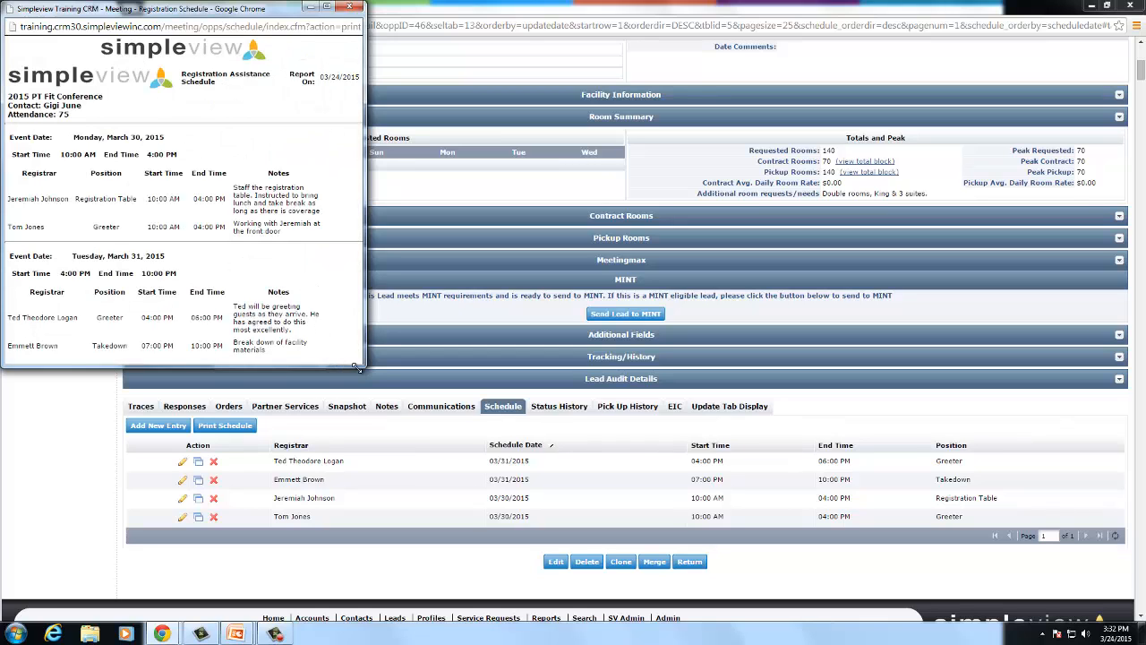
pyautogui.moveTo(358, 367); pyautogui.dragTo(503, 476)
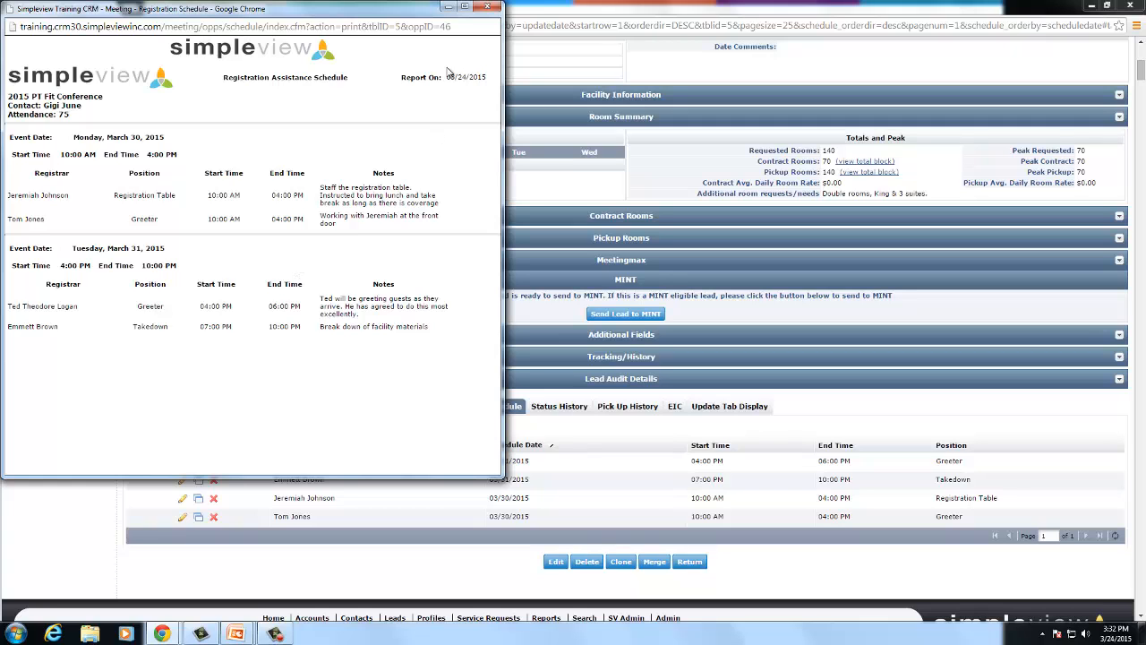
pyautogui.click(486, 8)
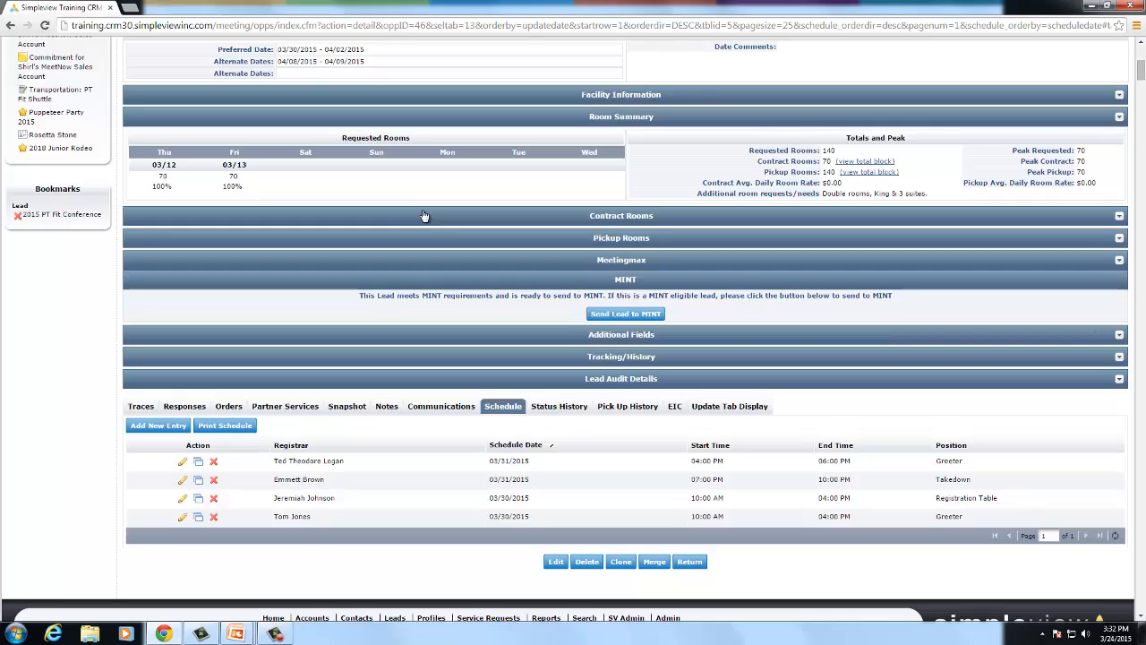
# - Show the lead's commitments: a $60.00 Registration comp and a $450.00 Marketing banner
pyautogui.click(285, 406)
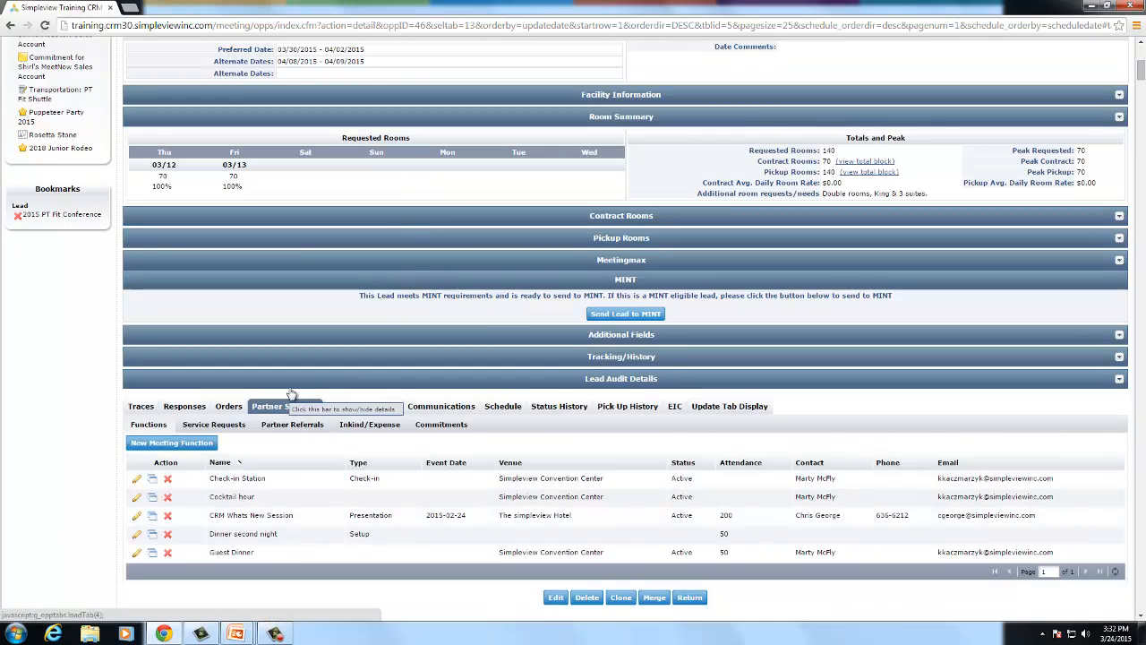
pyautogui.click(441, 425)
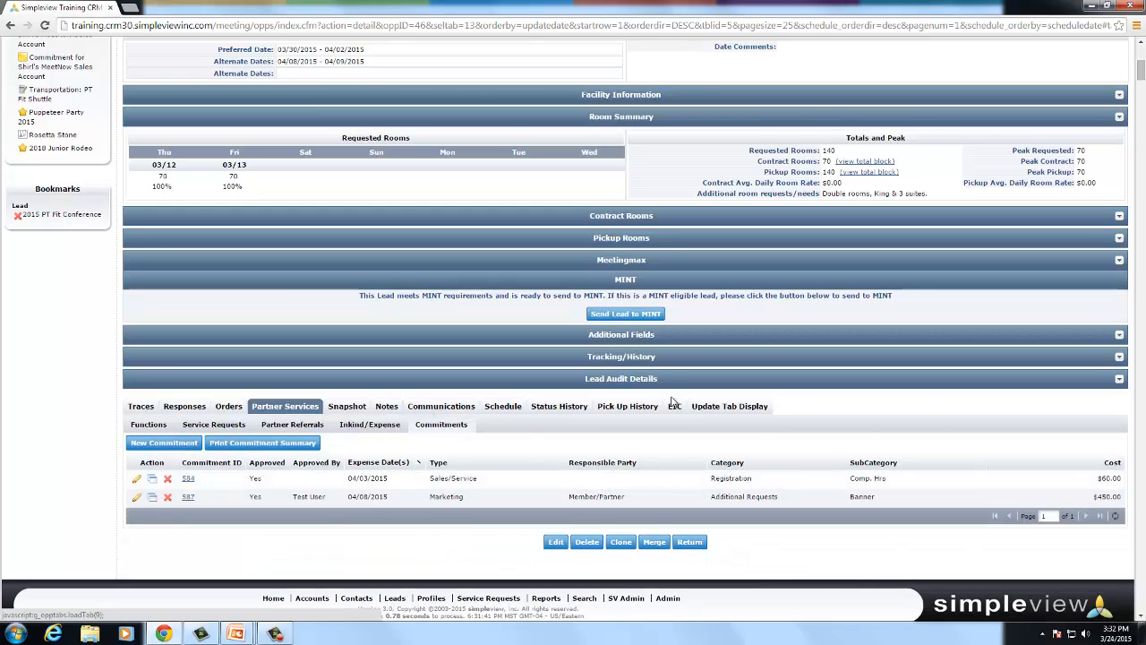
pyautogui.scroll(5, 444, 431)
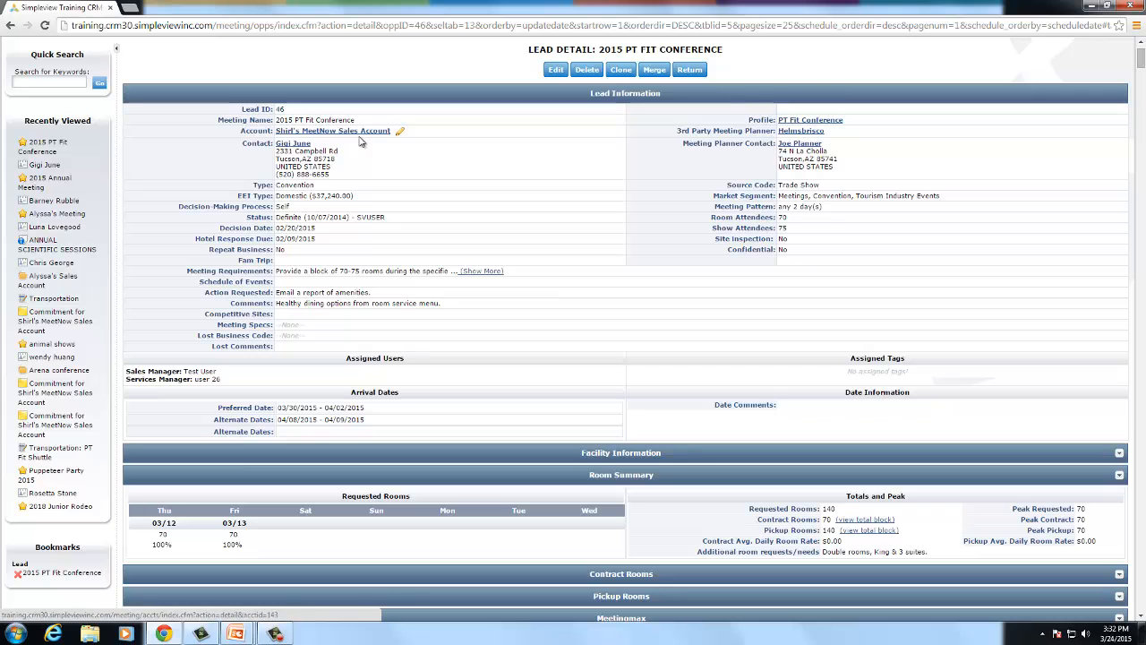
pyautogui.scroll(-1, 392, 427)
pyautogui.scroll(-2, 391, 427)
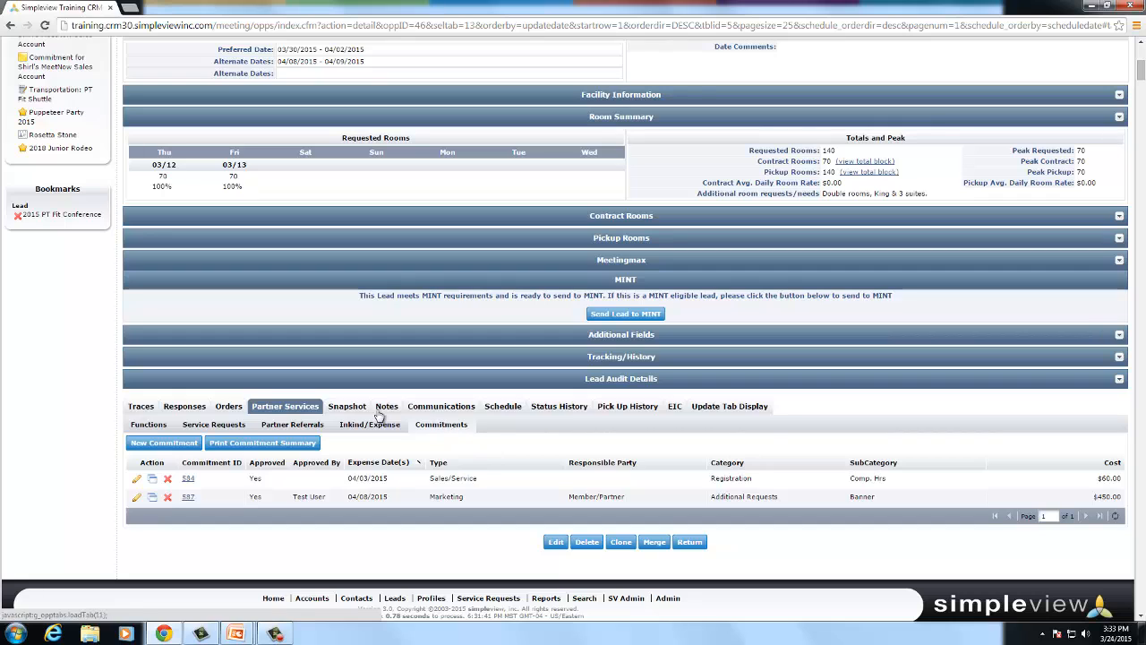
# - Start a new commitment with Daguerreotype's Express Printer as the account
pyautogui.click(160, 445)
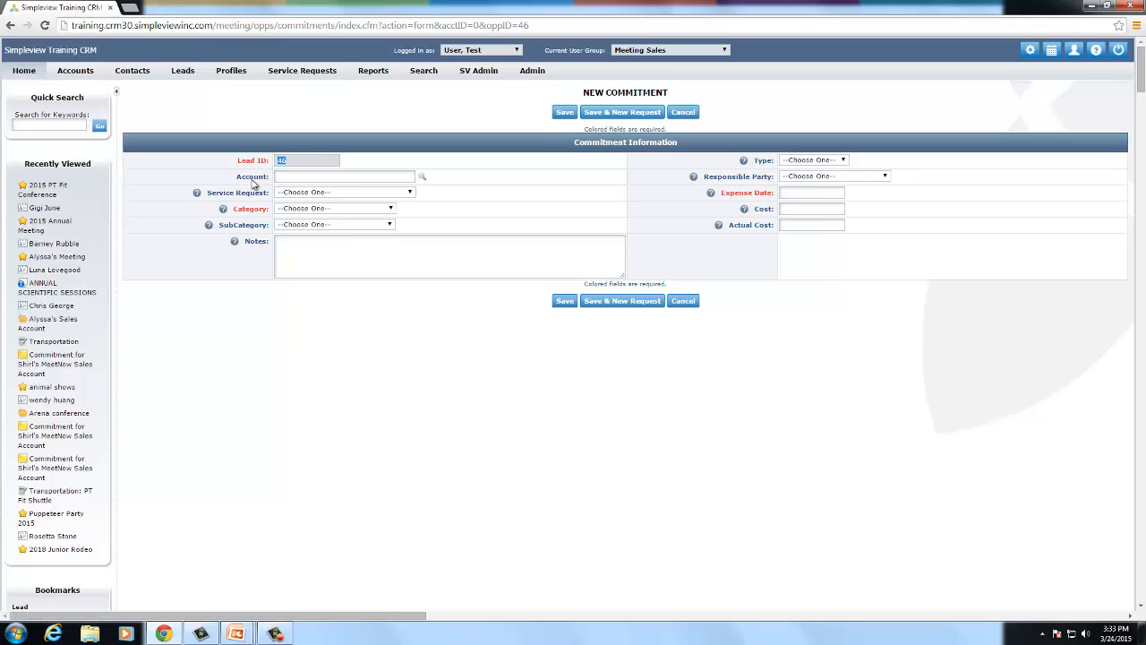
pyautogui.click(279, 176)
pyautogui.click(288, 177)
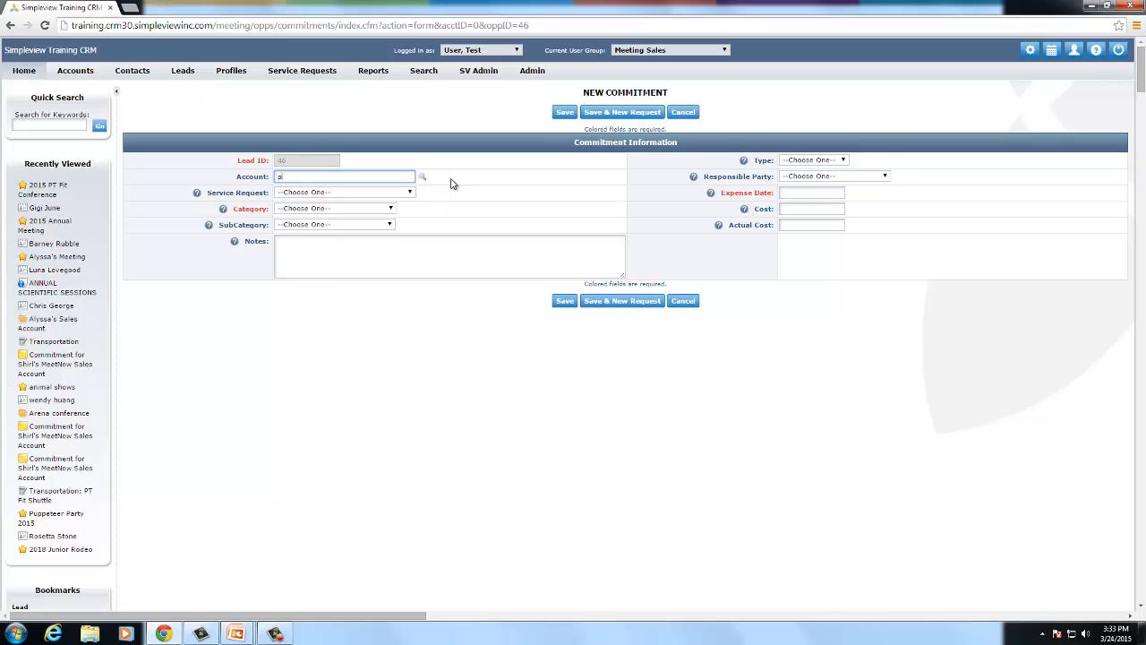
pyautogui.write('rin')
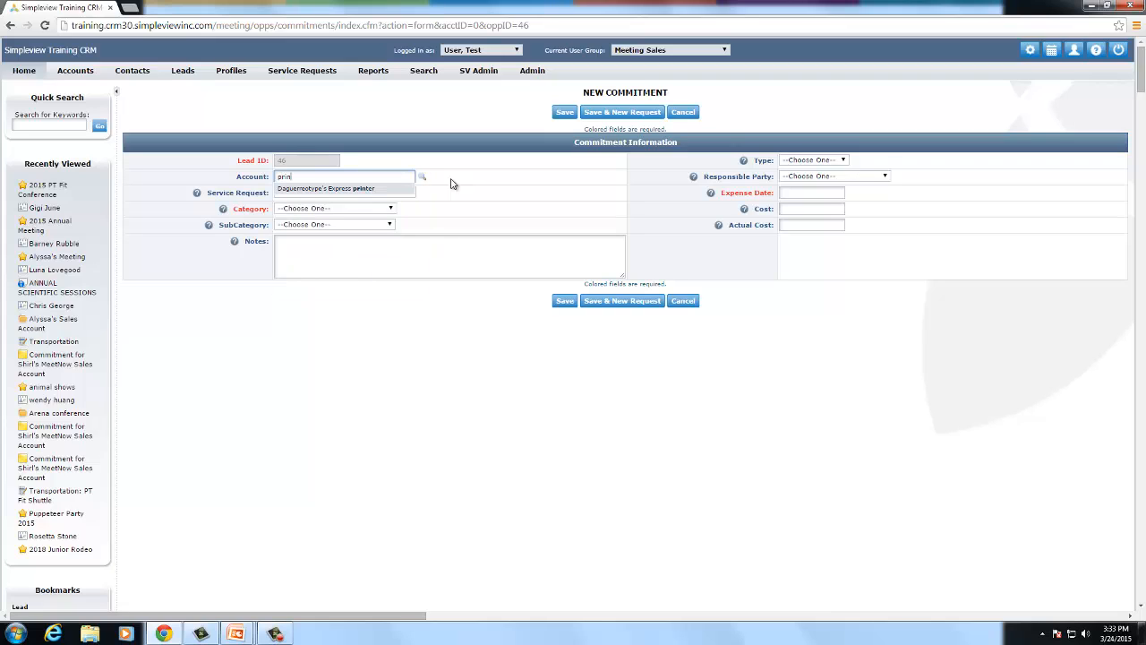
pyautogui.click(345, 189)
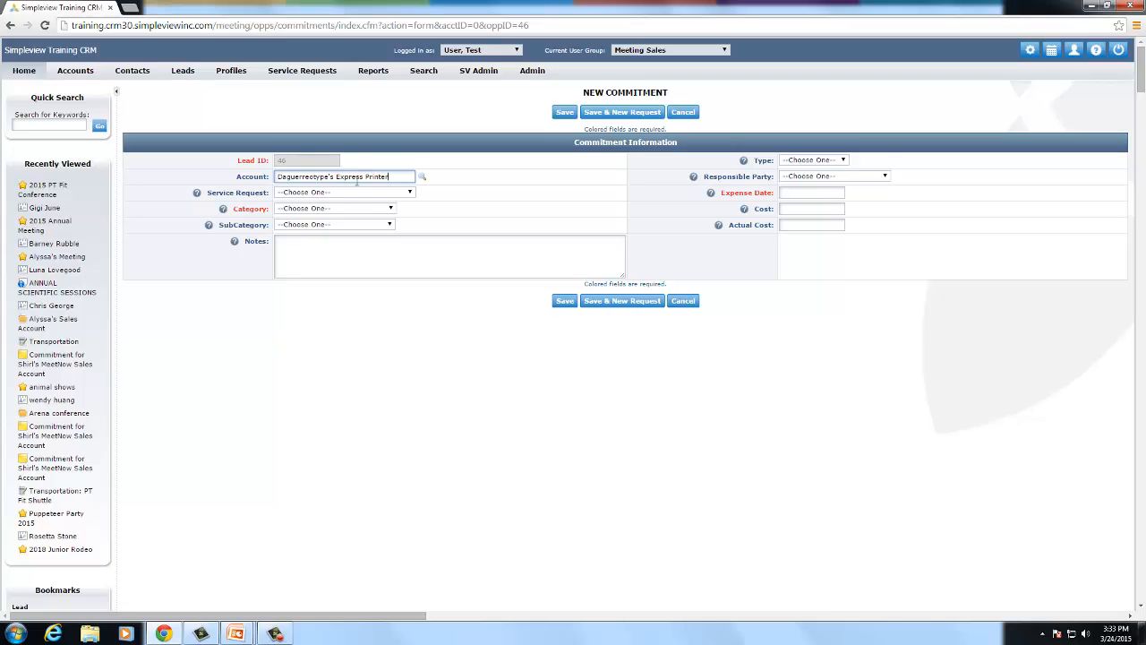
# - Set type Marketing, responsible party Member/Partner, and expense date 04/30/2015
pyautogui.click(825, 163)
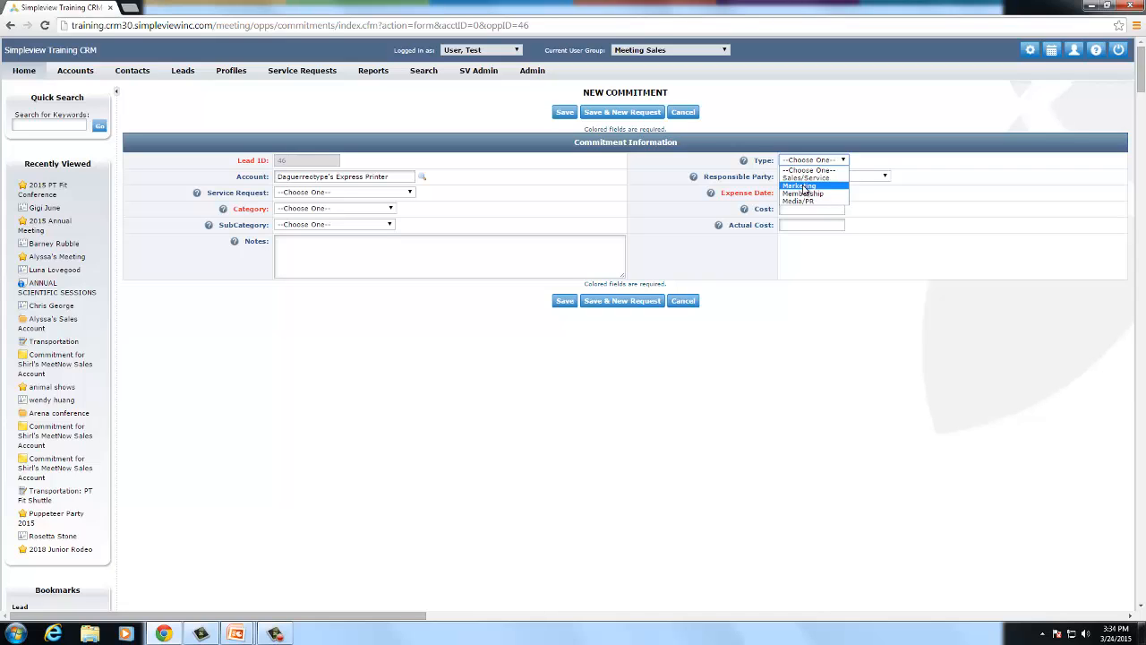
pyautogui.click(803, 186)
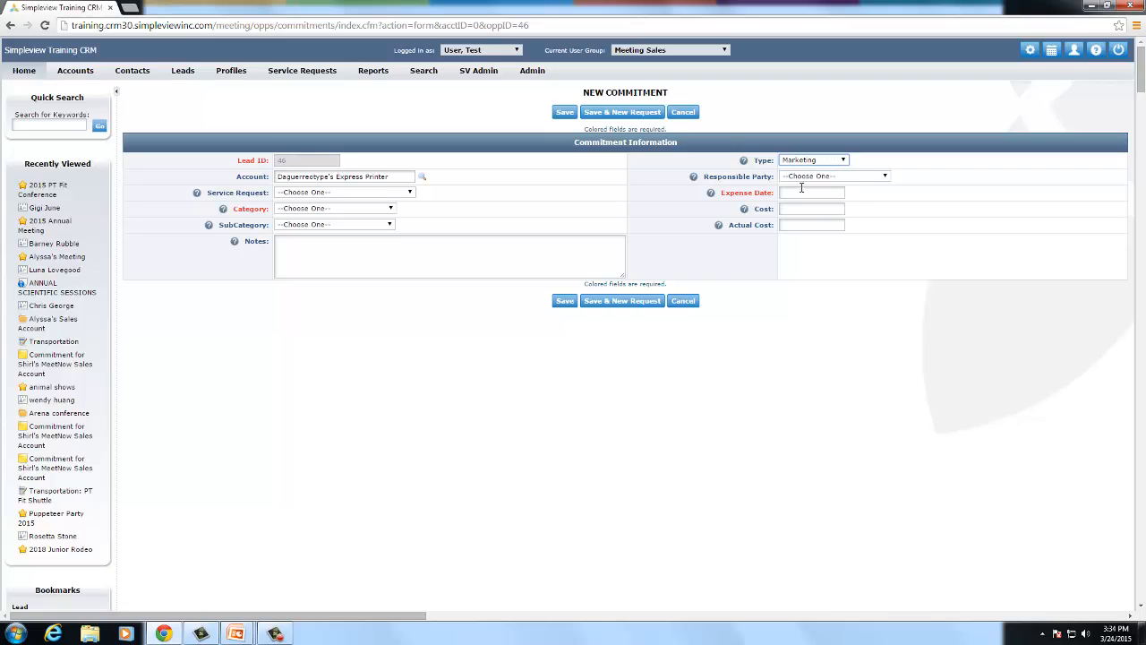
pyautogui.click(800, 177)
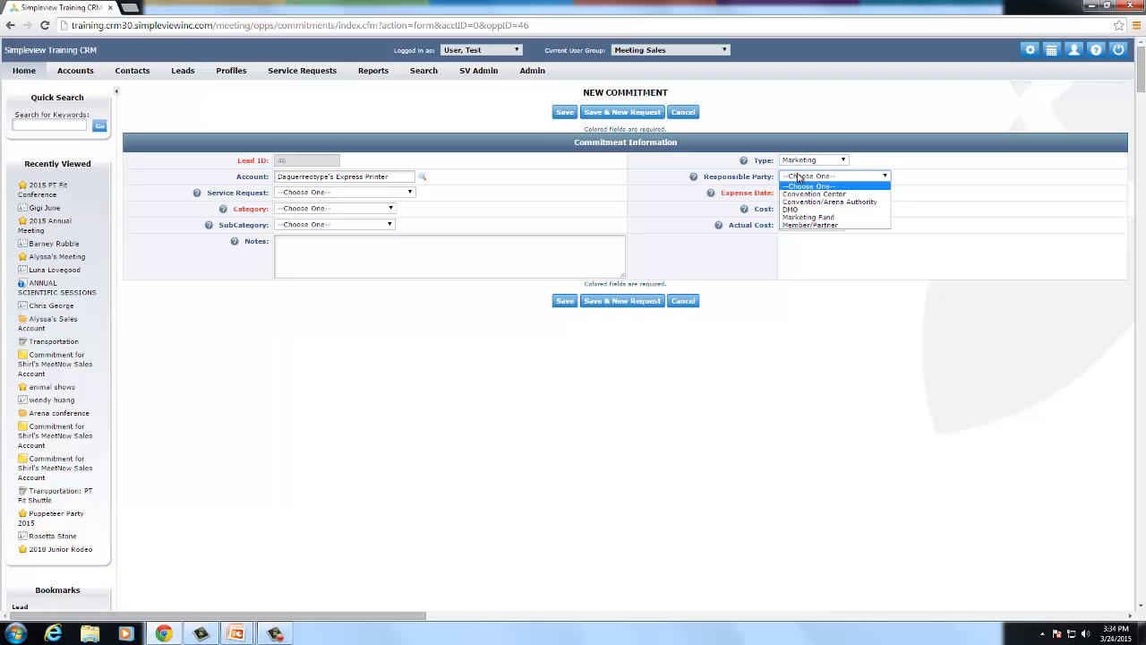
pyautogui.click(793, 225)
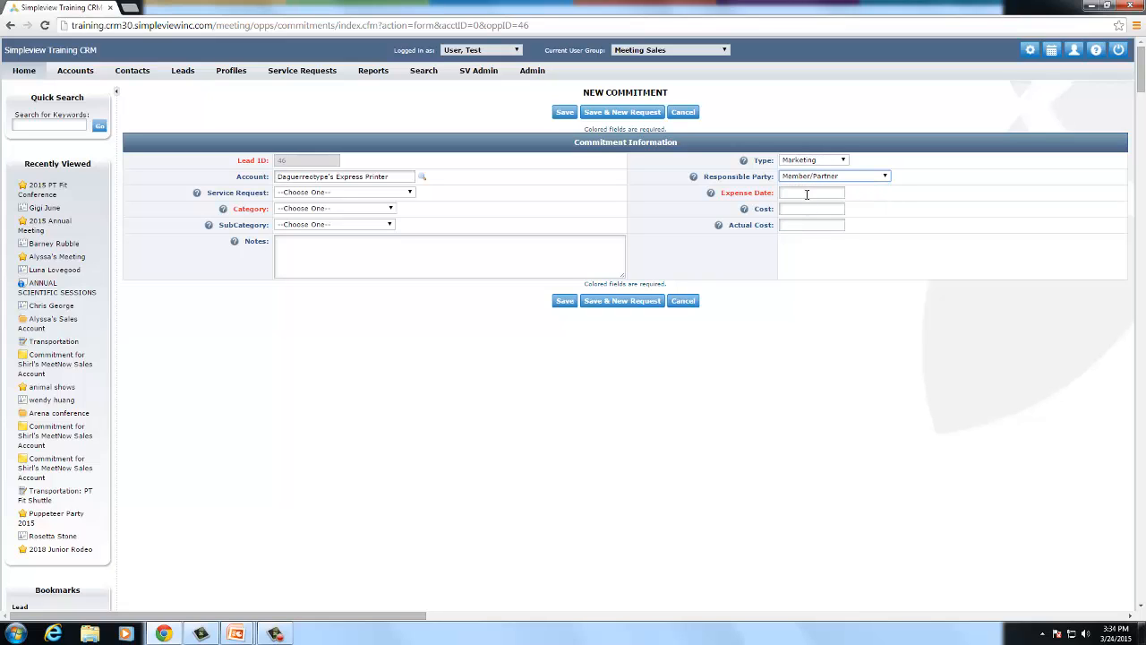
pyautogui.click(805, 192)
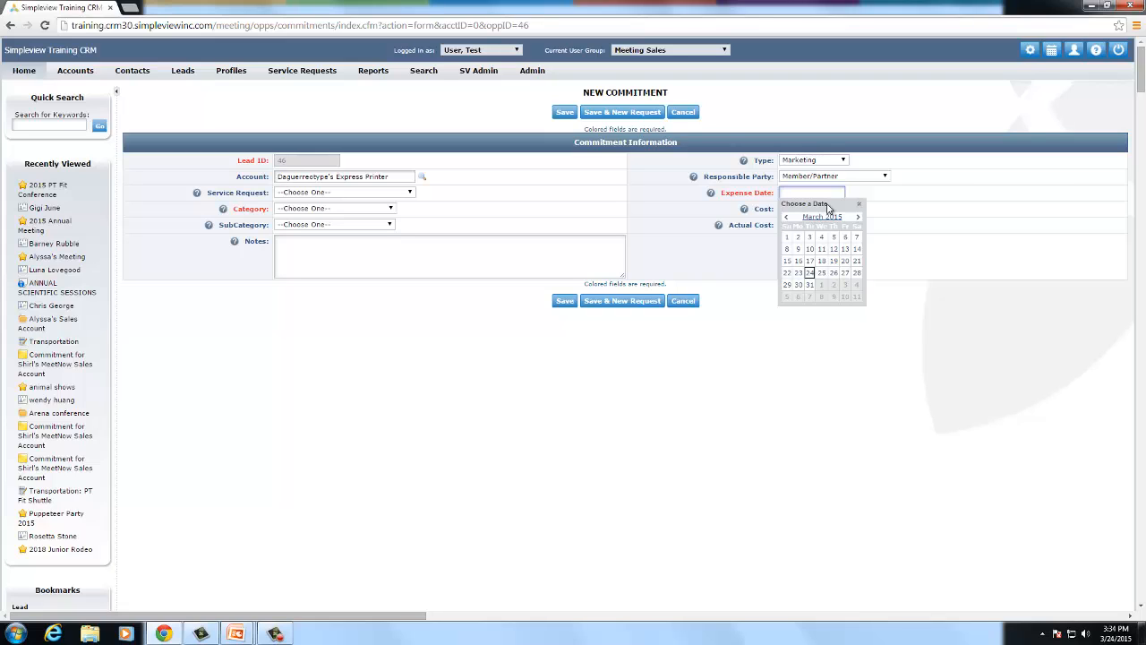
pyautogui.click(857, 219)
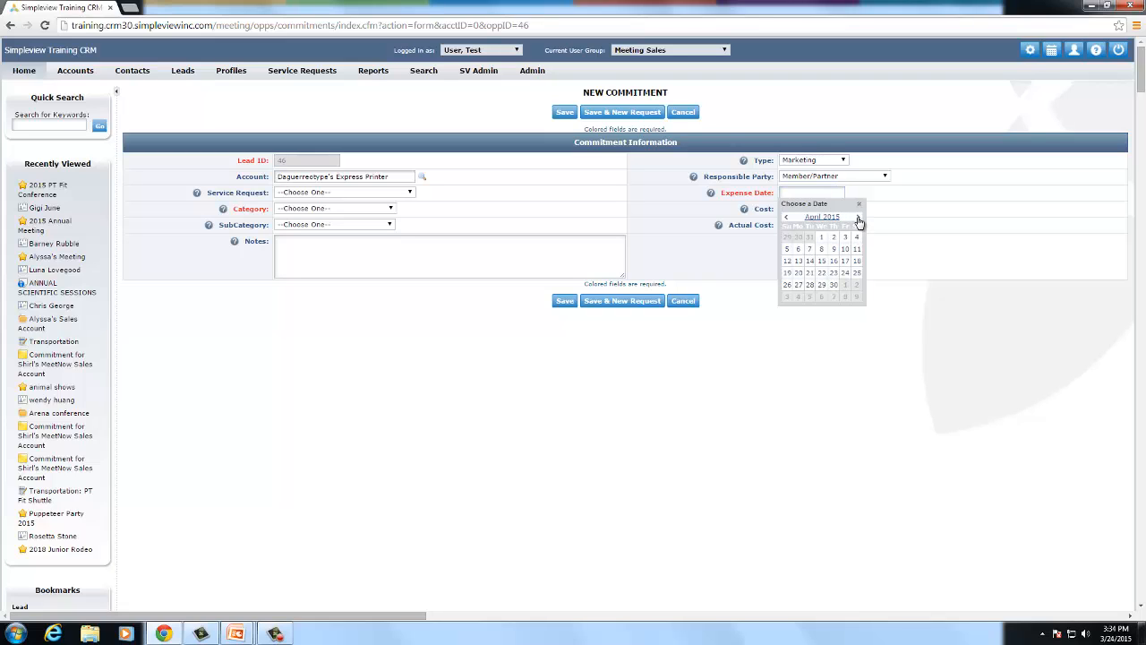
pyautogui.click(833, 284)
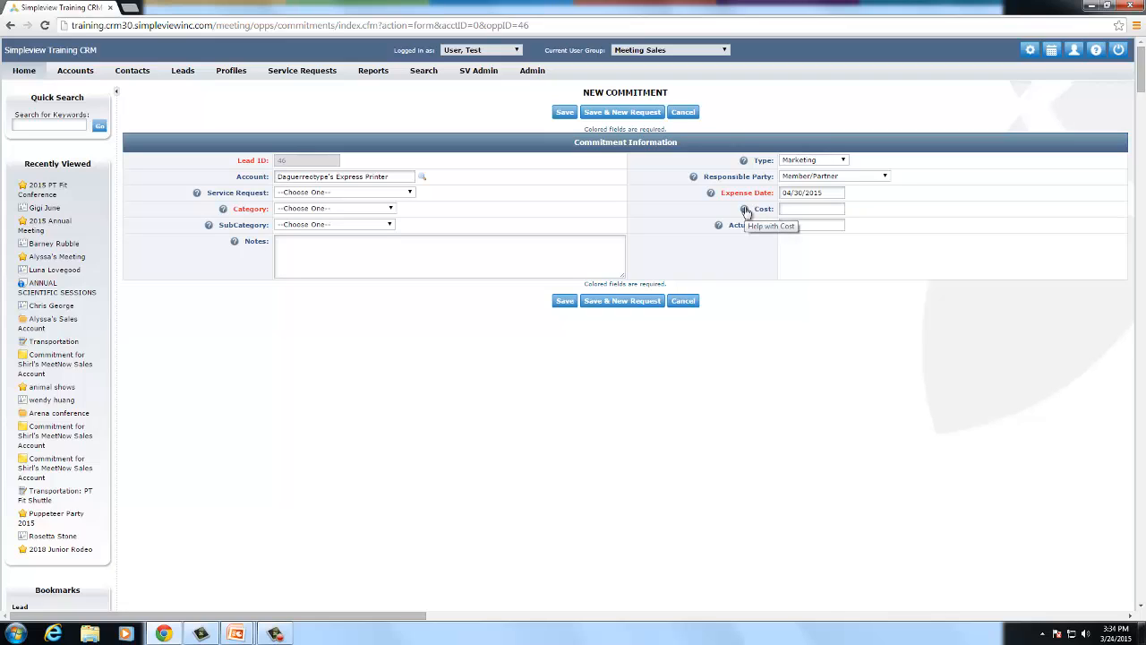
# - Enter a cost of 500 and leave the commitment unlinked to any service request
pyautogui.click(792, 209)
pyautogui.write('500')
pyautogui.click(776, 257)
pyautogui.click(290, 193)
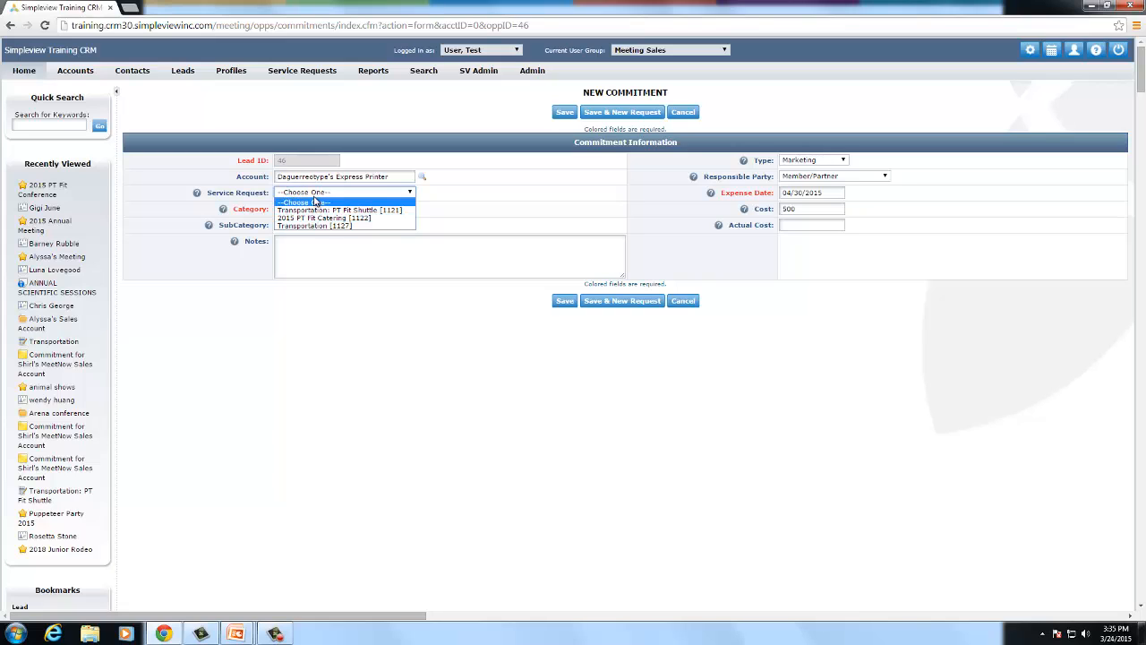
pyautogui.click(318, 194)
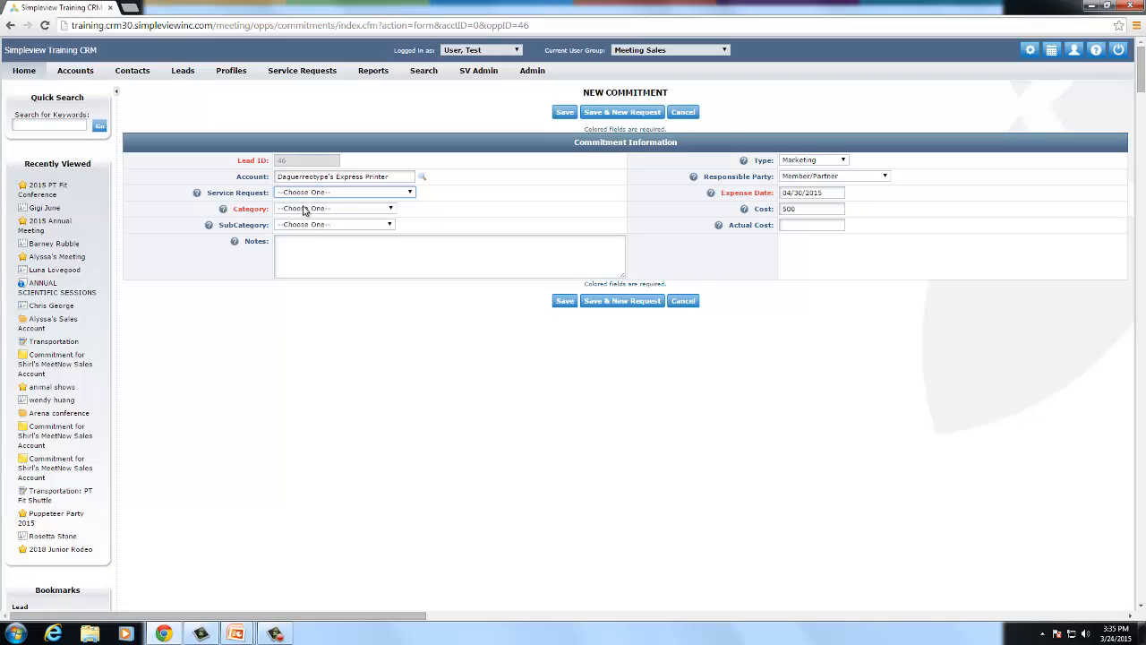
# - Choose Additional Requests / Banner, note 'Brochures to match banner display', and save the commitment
pyautogui.click(302, 209)
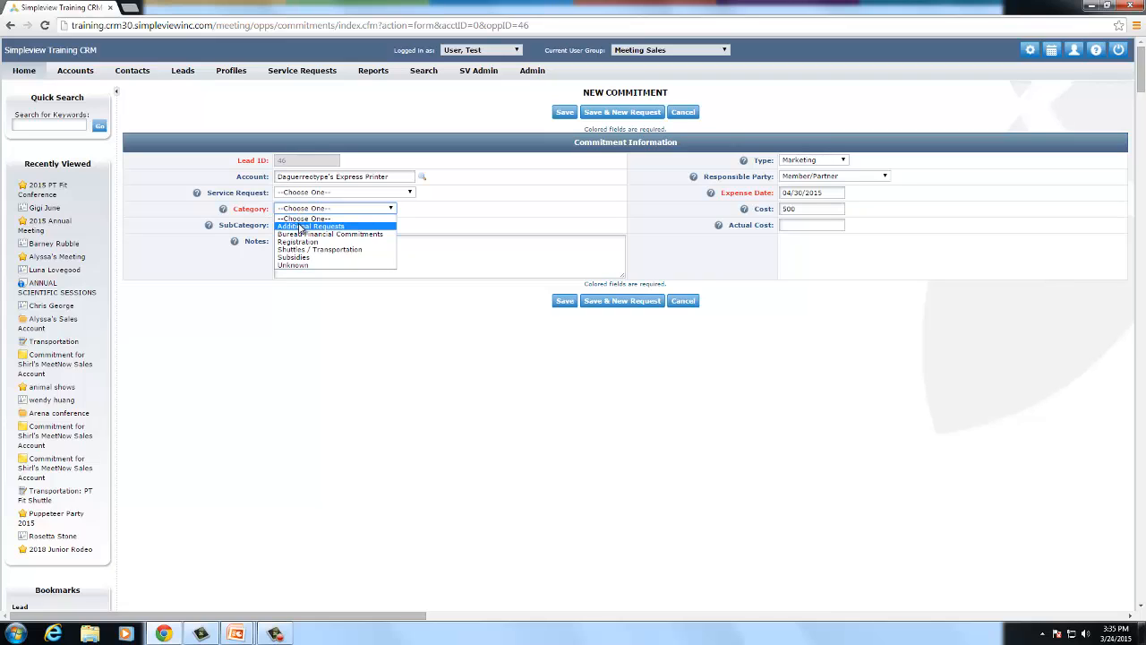
pyautogui.click(302, 226)
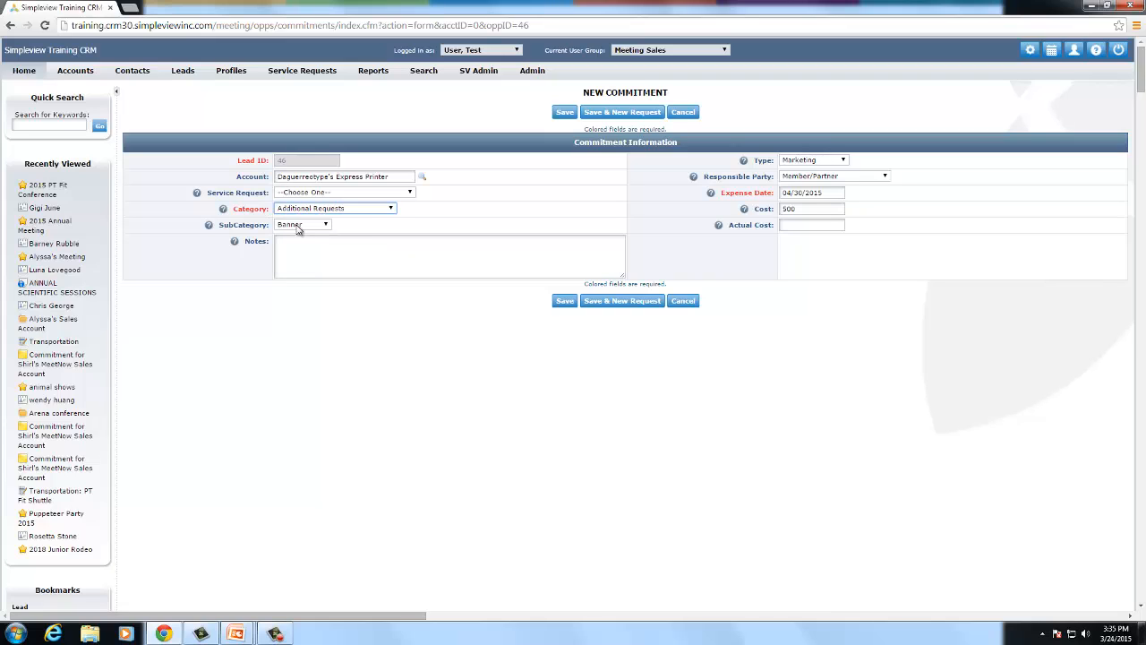
pyautogui.click(298, 224)
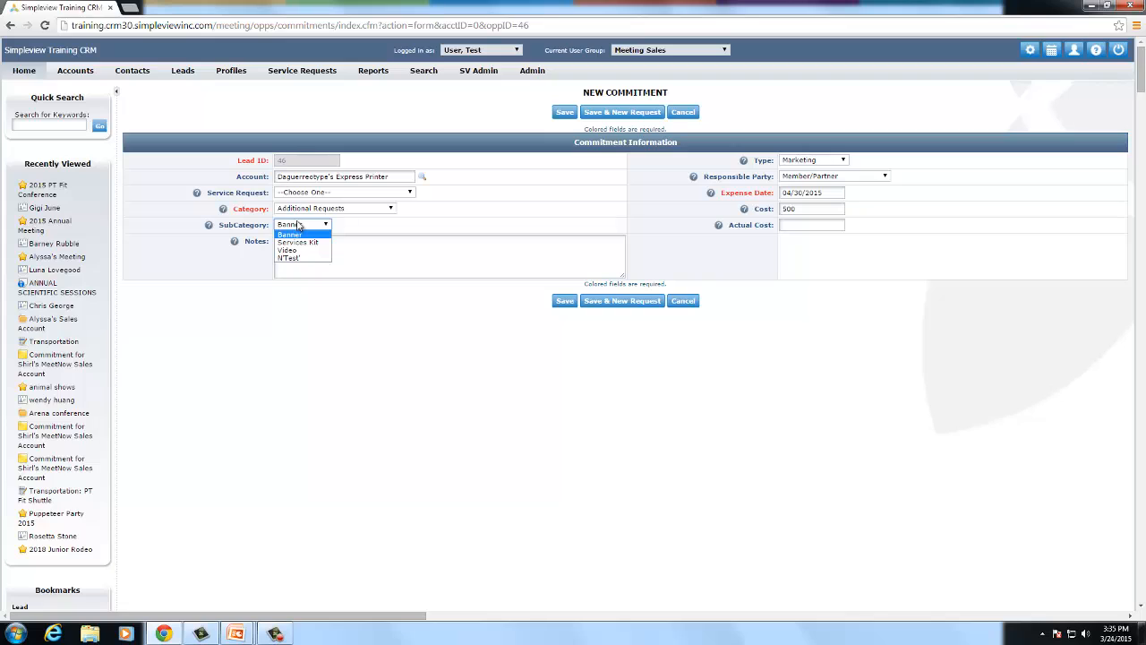
pyautogui.click(297, 232)
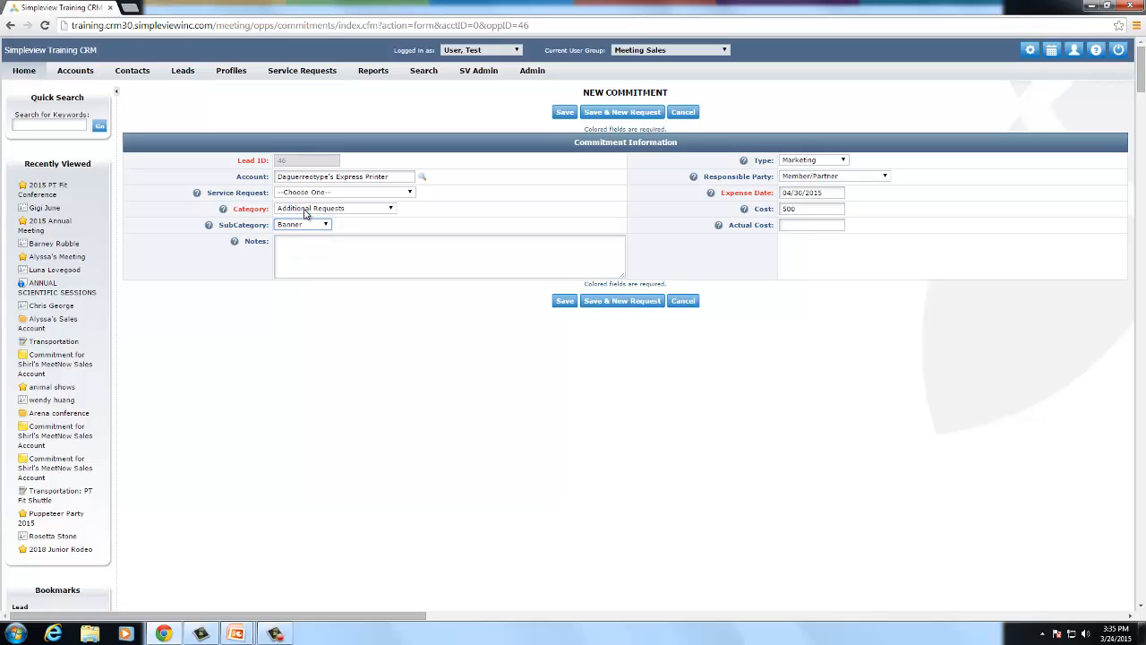
pyautogui.click(304, 265)
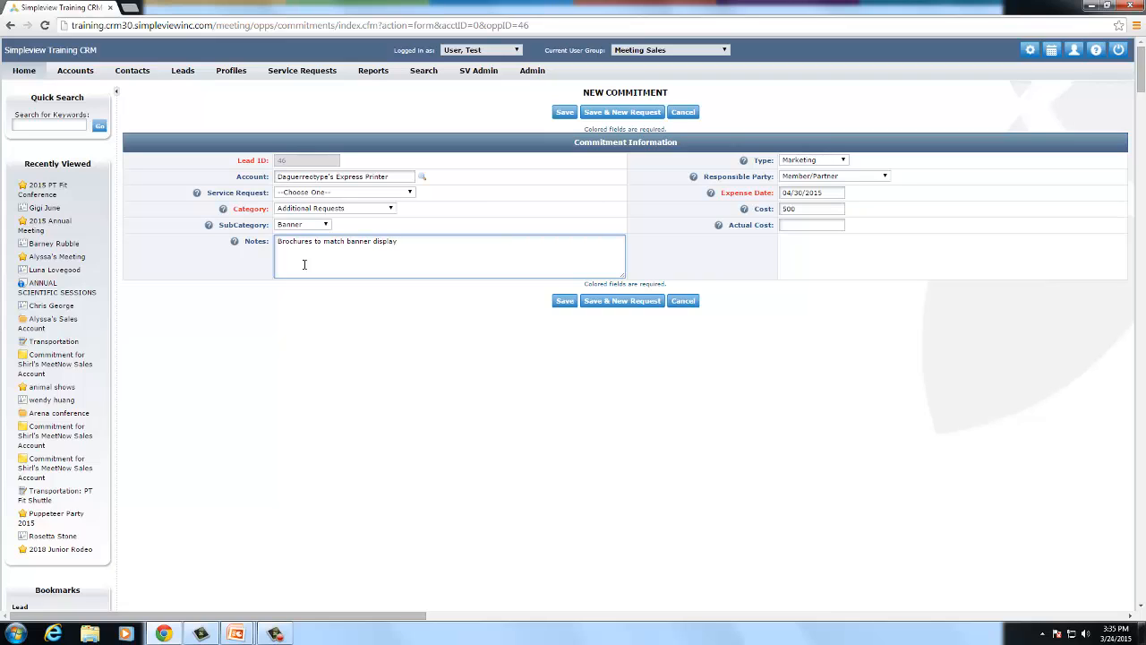
pyautogui.click(561, 115)
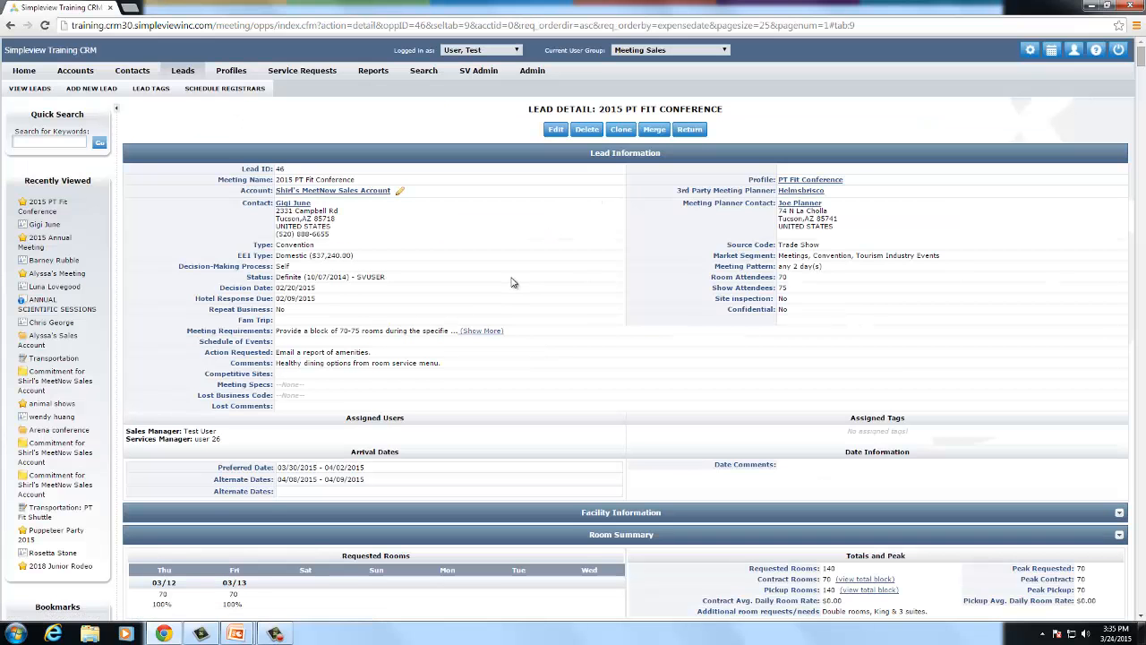
# - View commitment 588's details, then go to the Standard Reports page
pyautogui.scroll(-5, 513, 283)
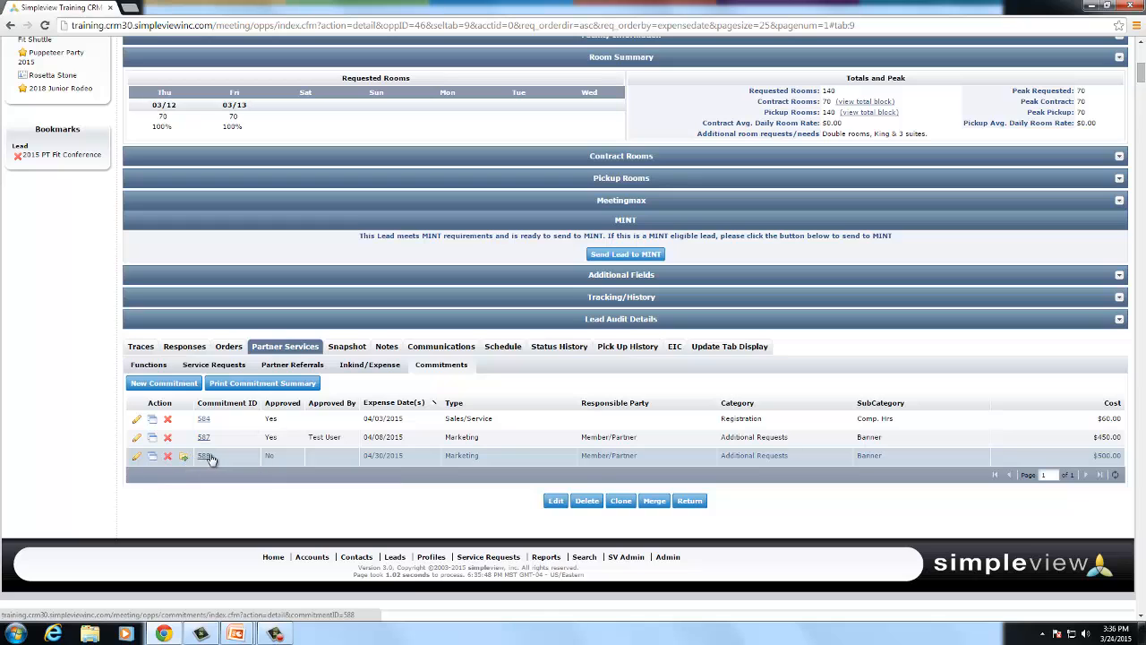
pyautogui.click(204, 457)
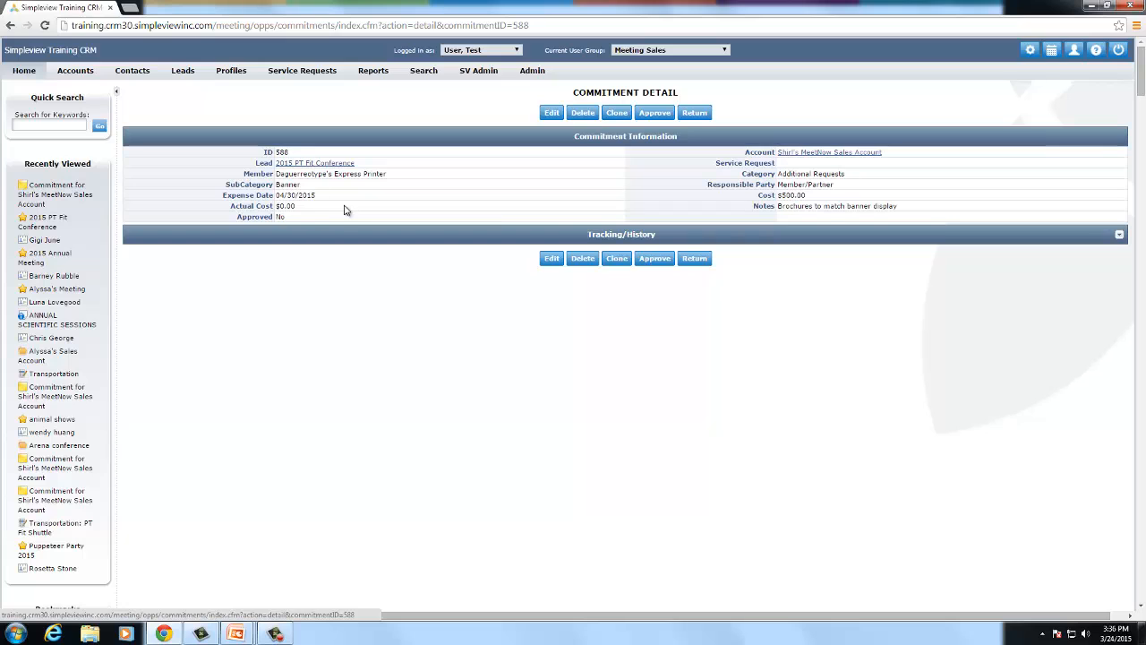
pyautogui.click(366, 71)
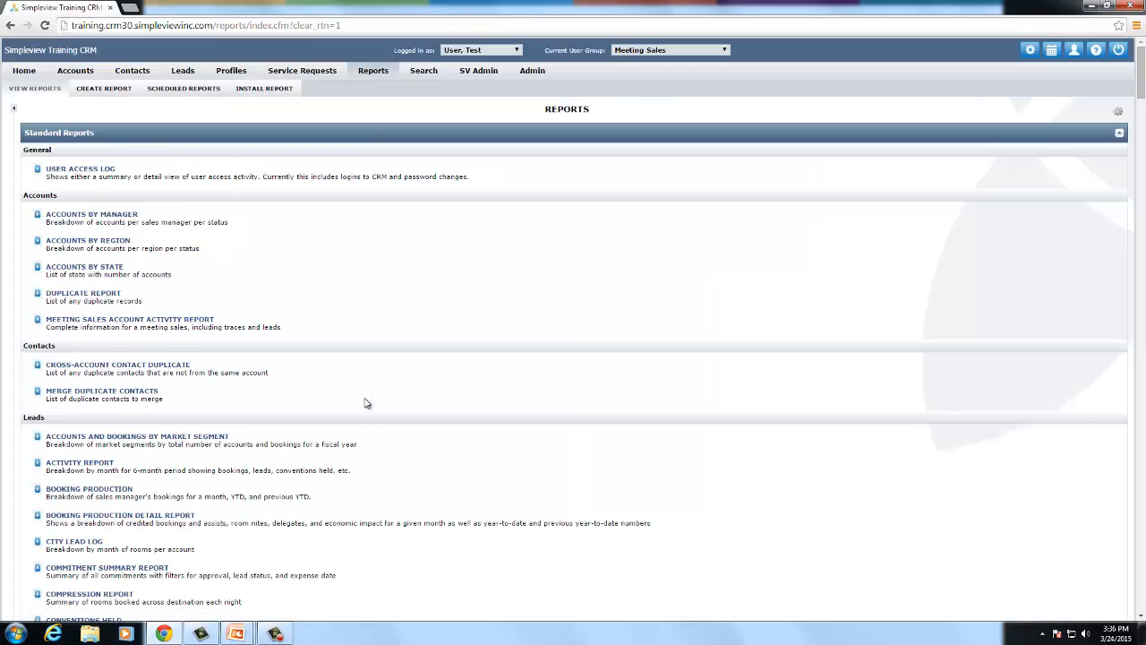
# - Run the Commitment Summary report for 03/01/2015 through 04/30/2015
pyautogui.scroll(-1, 365, 403)
pyautogui.click(141, 508)
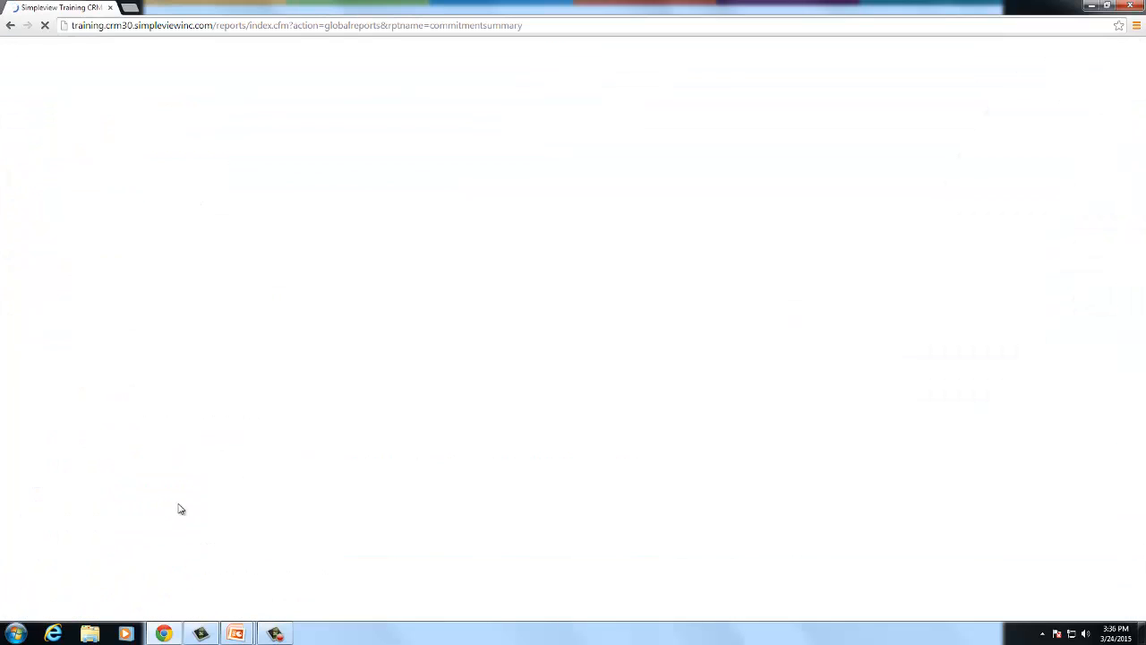
pyautogui.press('Tab')
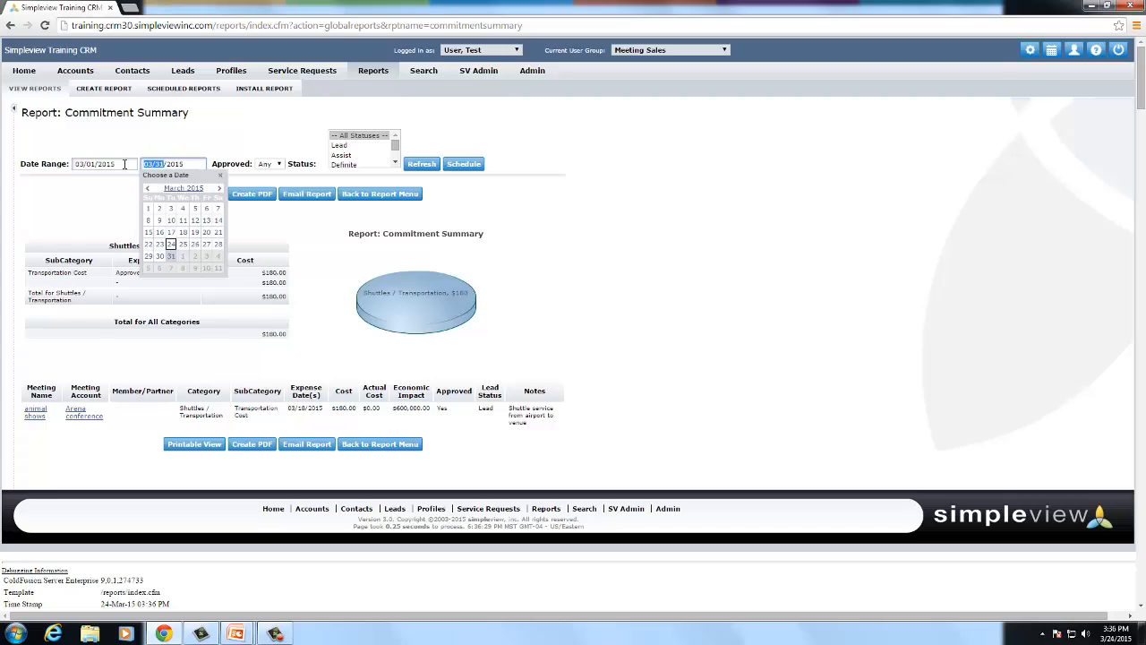
pyautogui.write('04/30')
pyautogui.click(427, 166)
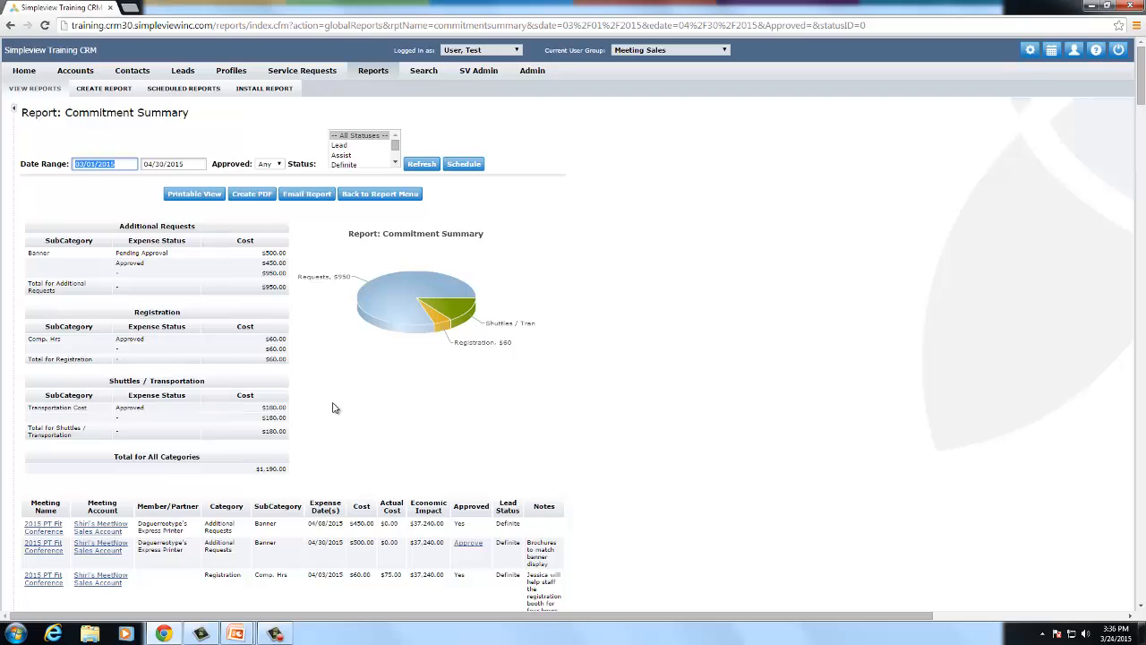
# - Filter the report to unapproved commitments, leaving only the $500 Banner request
pyautogui.scroll(-1, 330, 420)
pyautogui.scroll(-1, 322, 533)
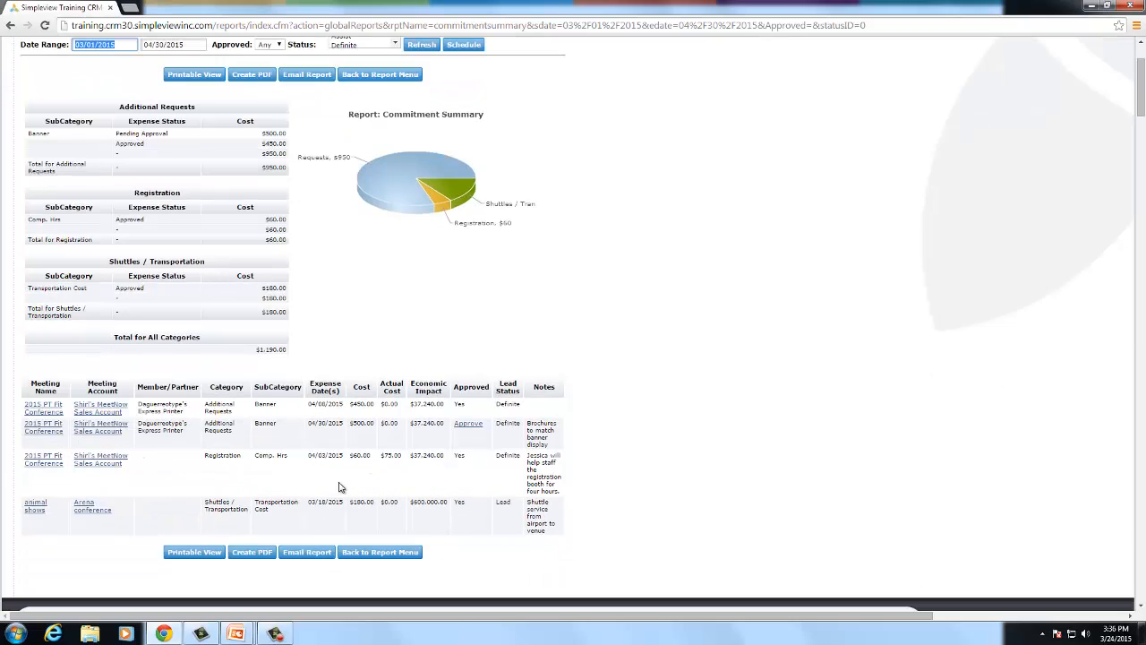
pyautogui.scroll(2, 347, 483)
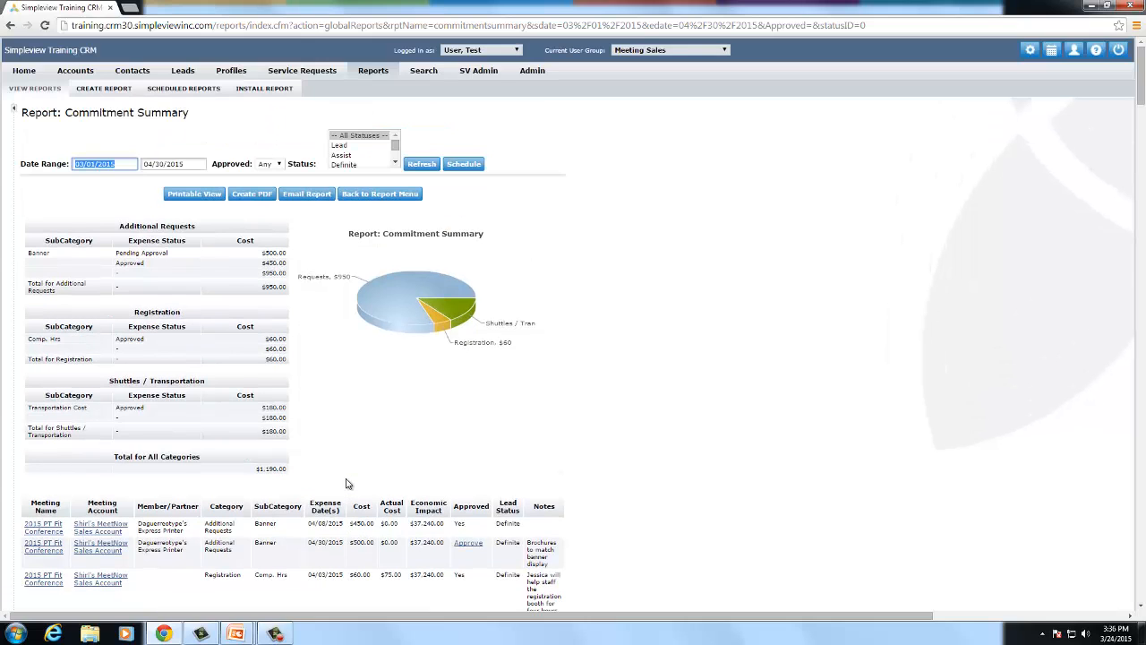
pyautogui.moveTo(366, 321)
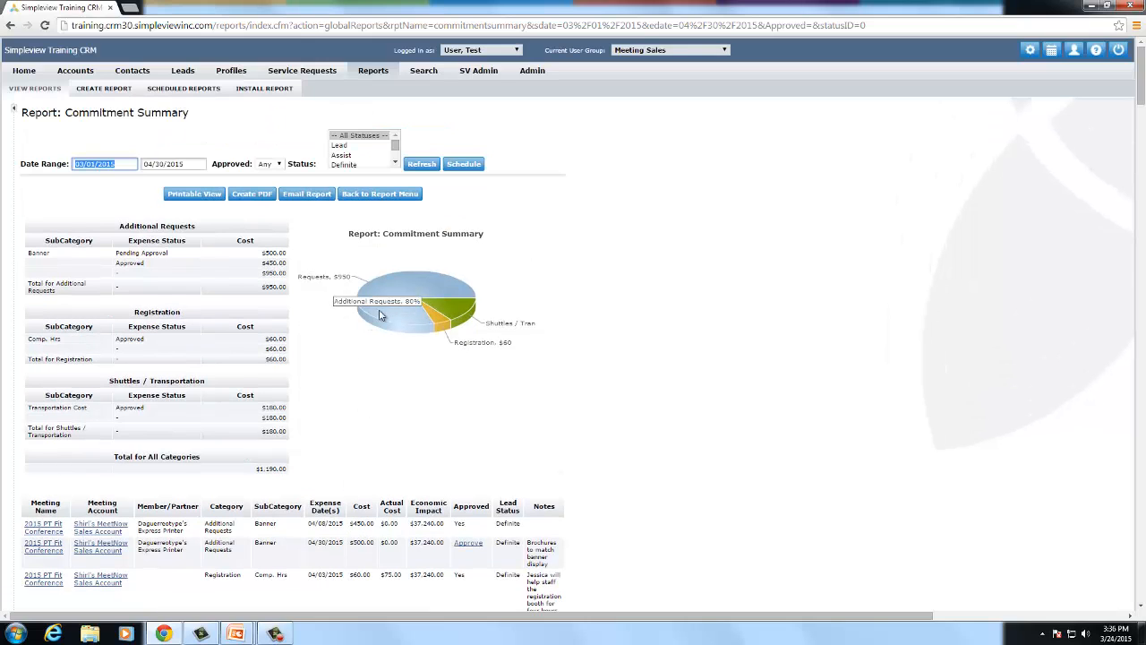
pyautogui.click(272, 164)
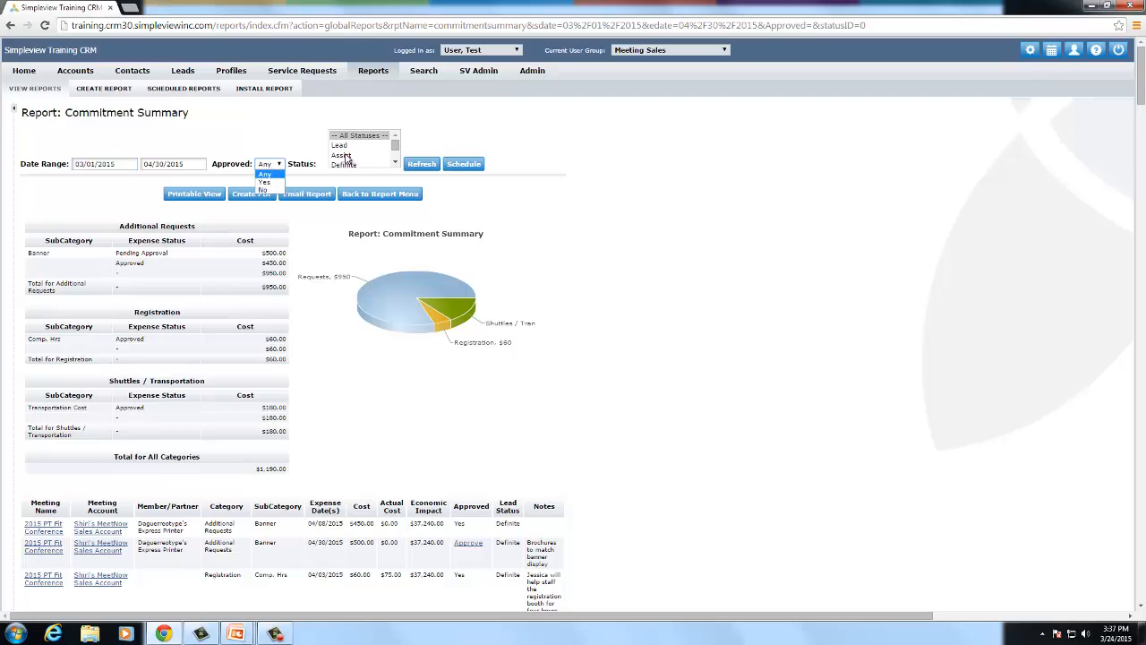
pyautogui.click(263, 189)
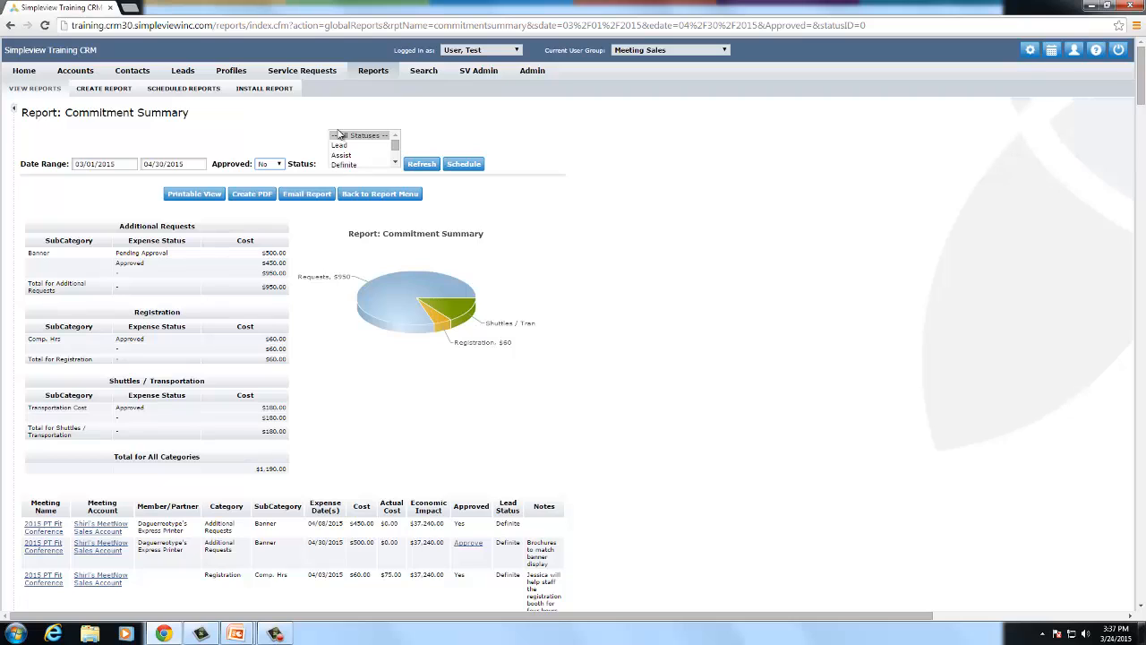
pyautogui.click(422, 167)
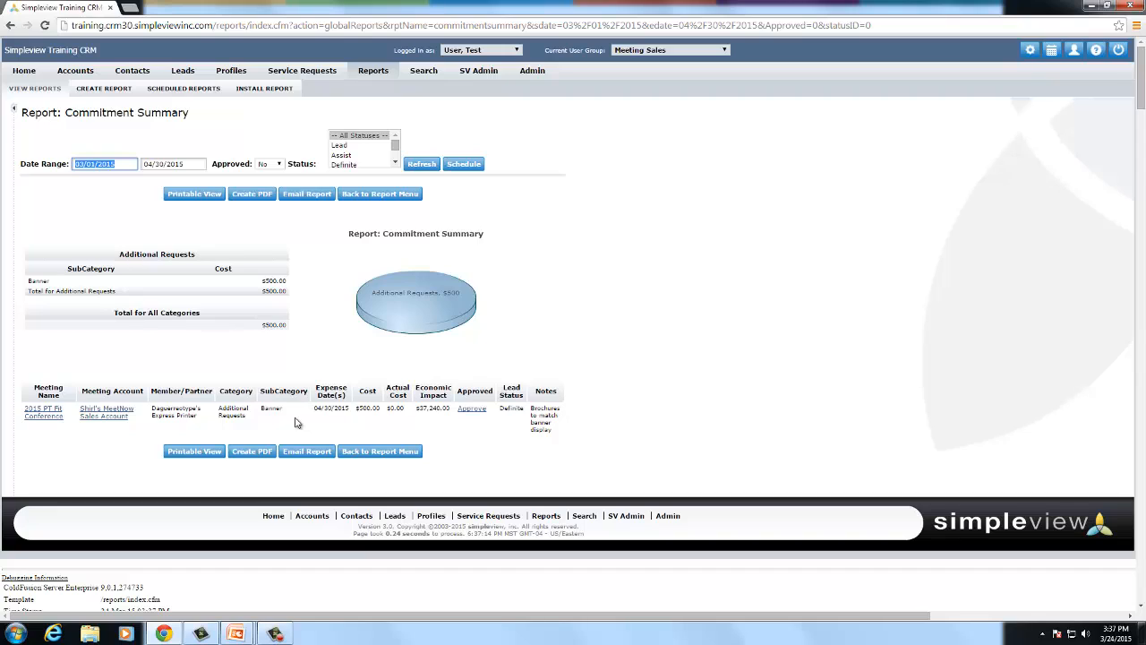
# - Approve the $500 Banner commitment, then reopen the 2015 PT Fit Conference lead from the side panel
pyautogui.click(482, 413)
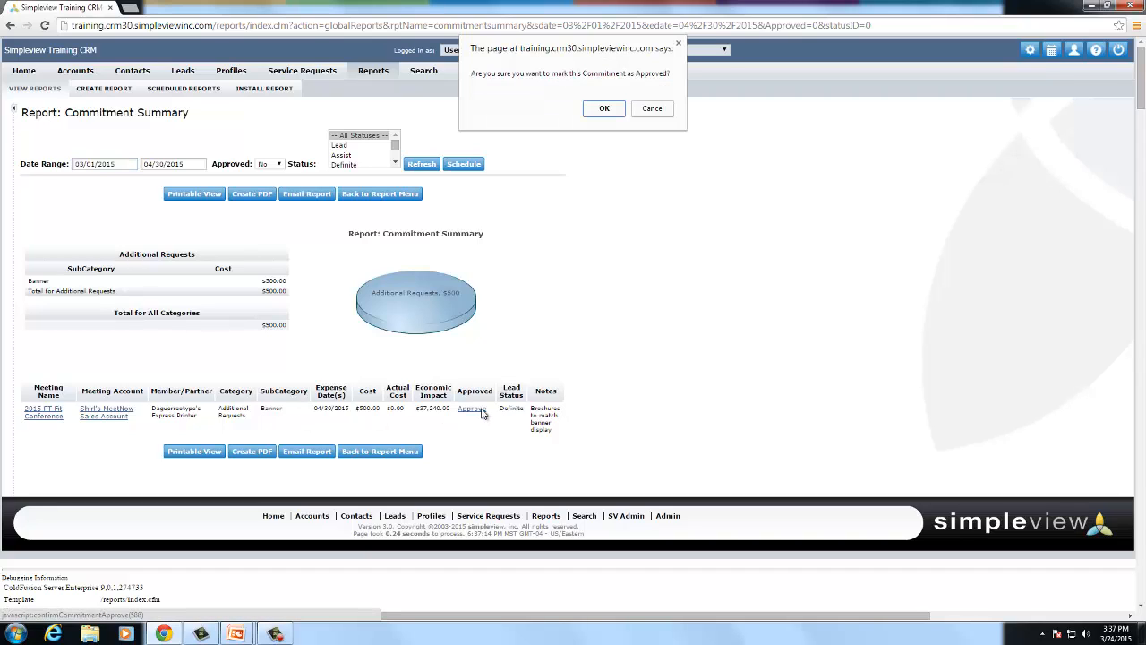
pyautogui.click(606, 108)
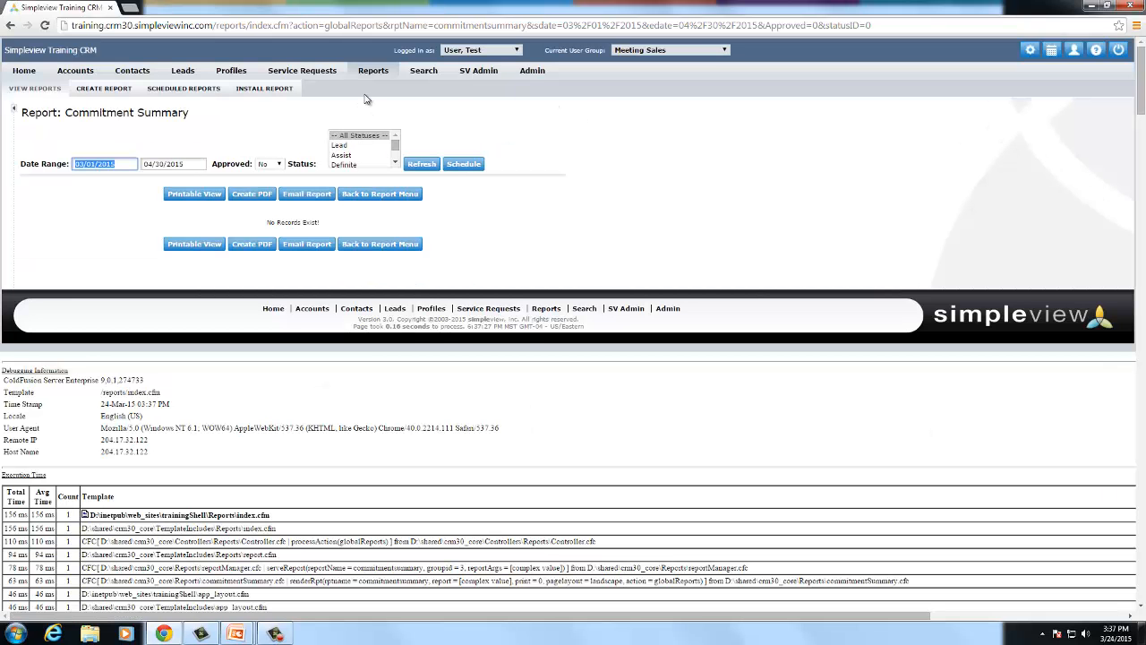
pyautogui.click(12, 109)
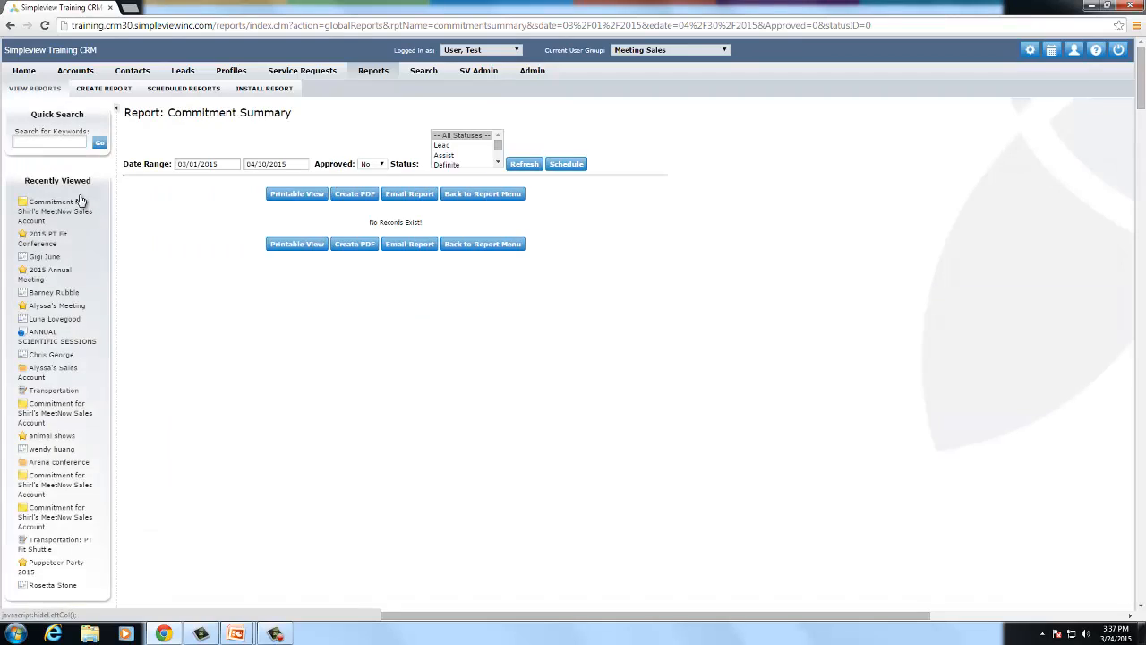
pyautogui.scroll(-3, 128, 339)
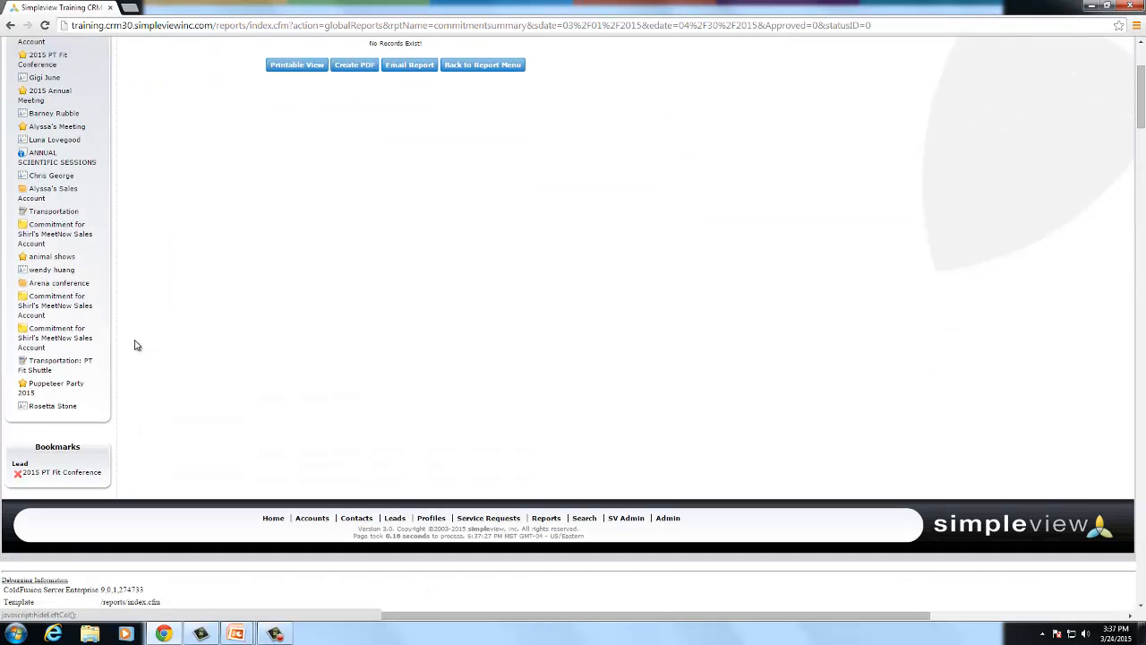
pyautogui.click(74, 473)
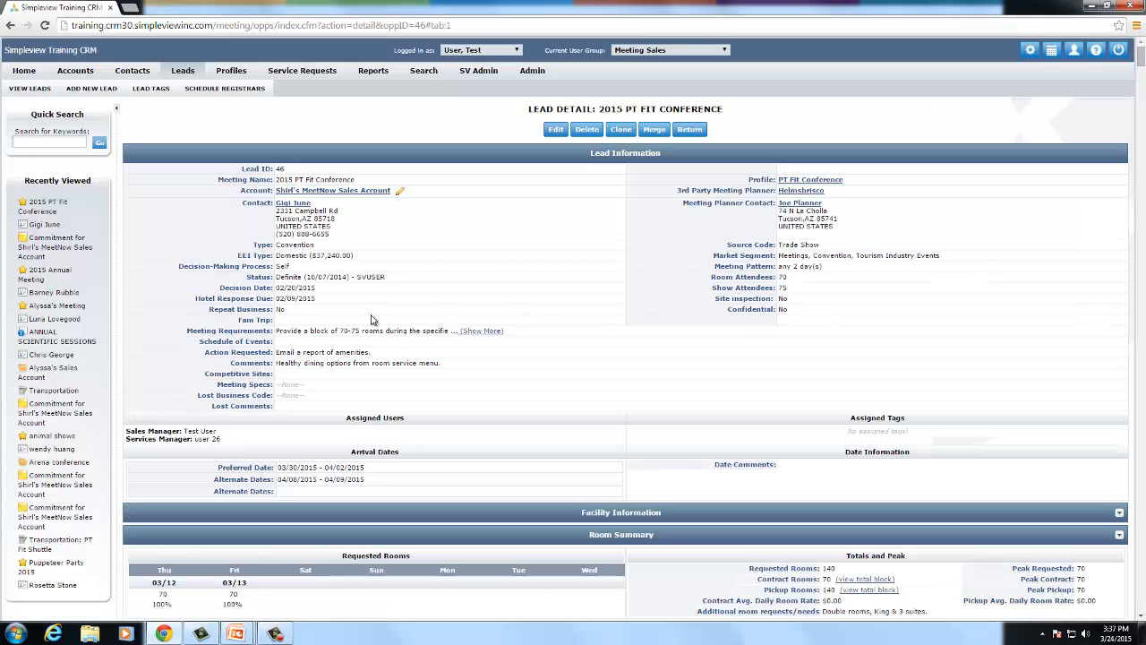
# - Open a blank New Request form from the lead's Partner Services service requests list
pyautogui.scroll(-1, 375, 320)
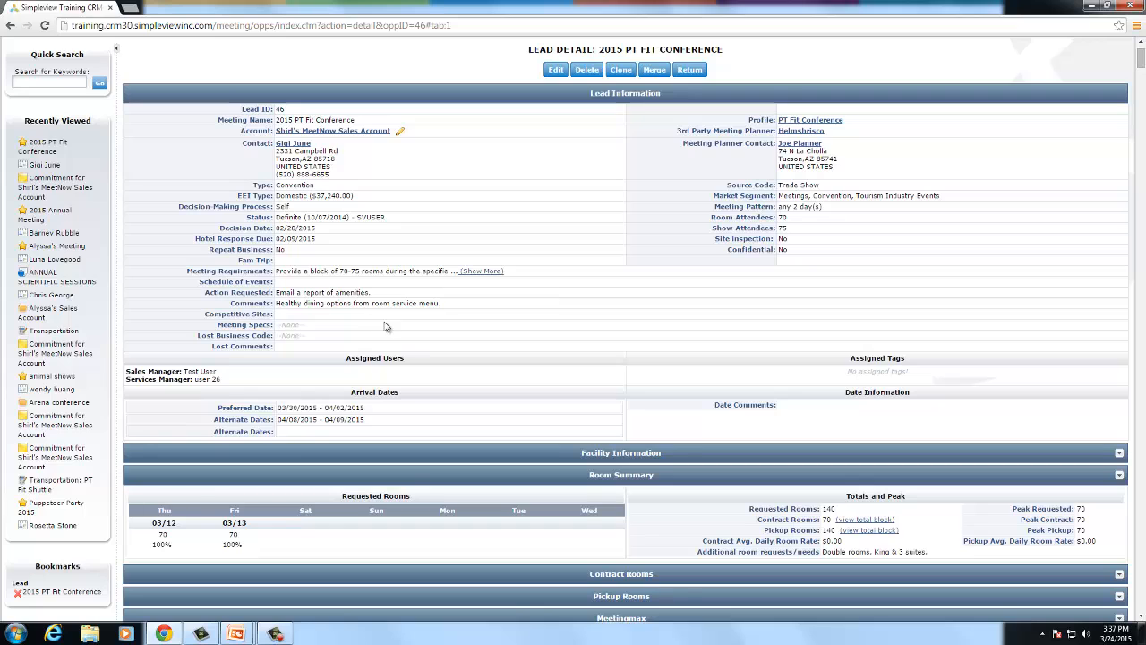
pyautogui.scroll(-4, 385, 326)
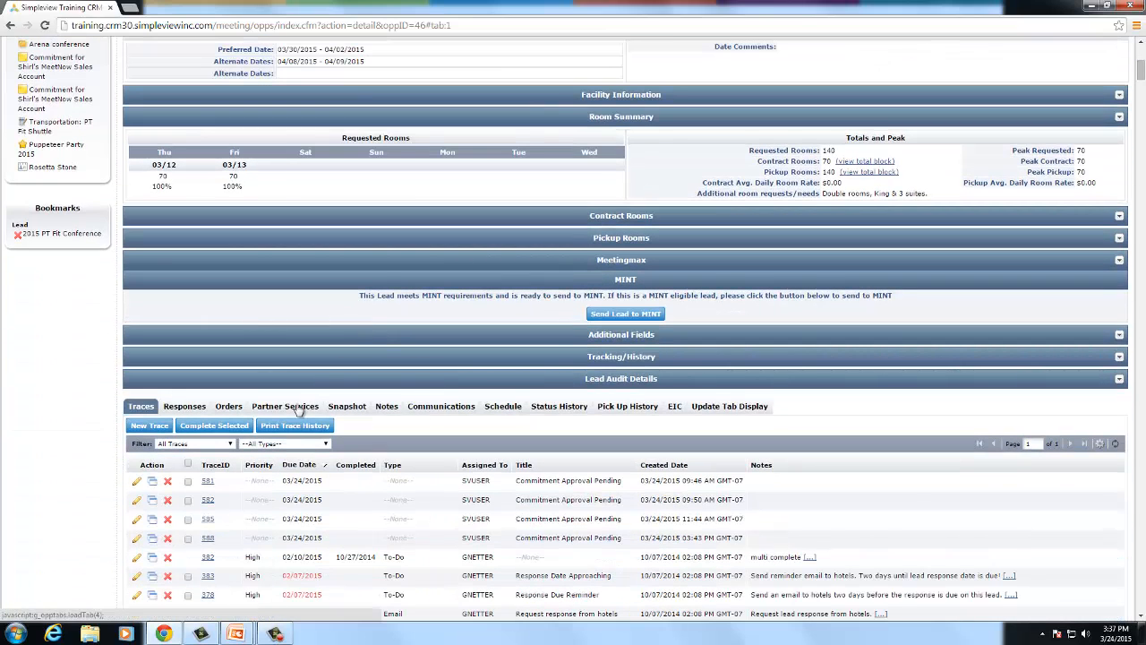
pyautogui.click(285, 406)
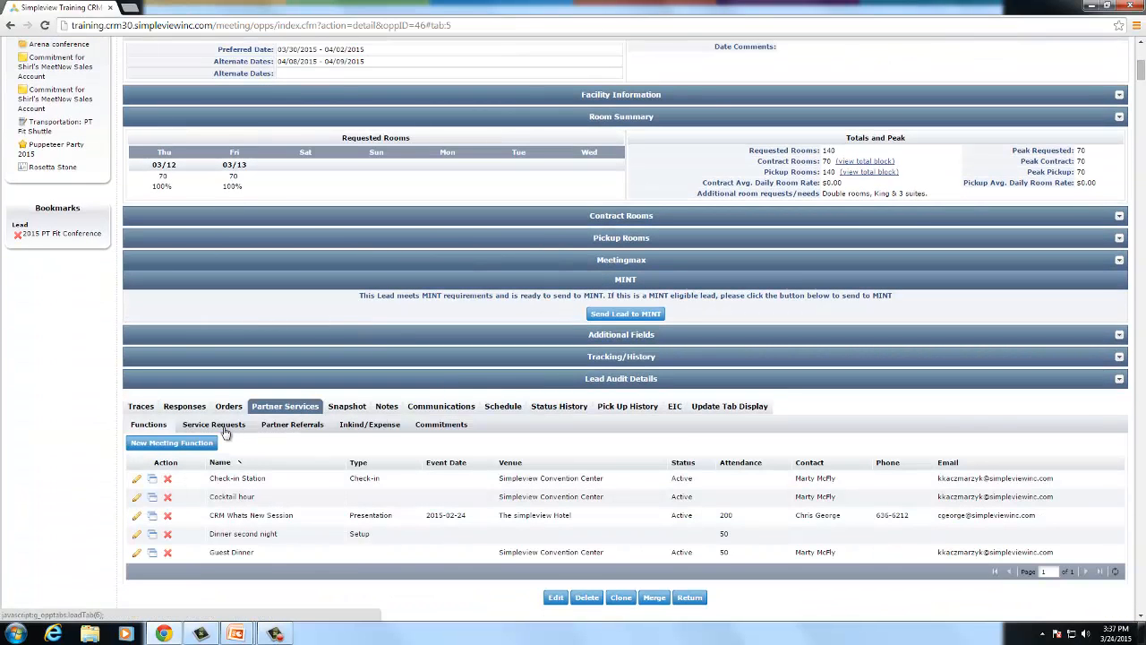
pyautogui.click(224, 430)
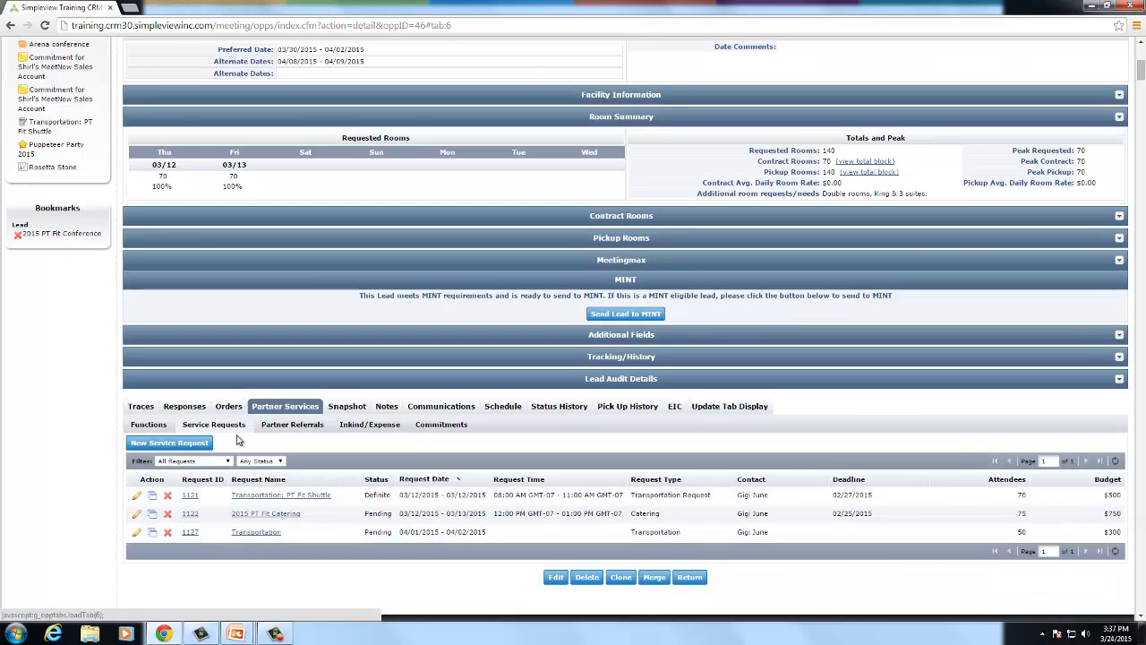
pyautogui.click(174, 445)
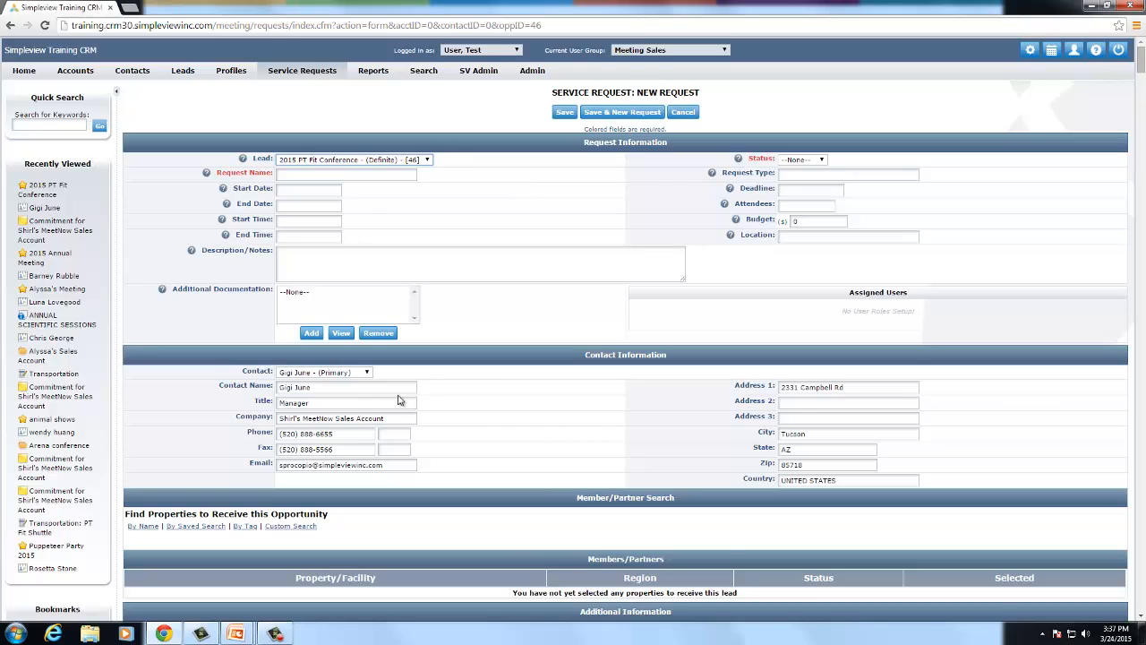
# - Name the request 'Post event transportation to airport'
pyautogui.scroll(-1, 407, 403)
pyautogui.scroll(1, 494, 418)
pyautogui.click(302, 175)
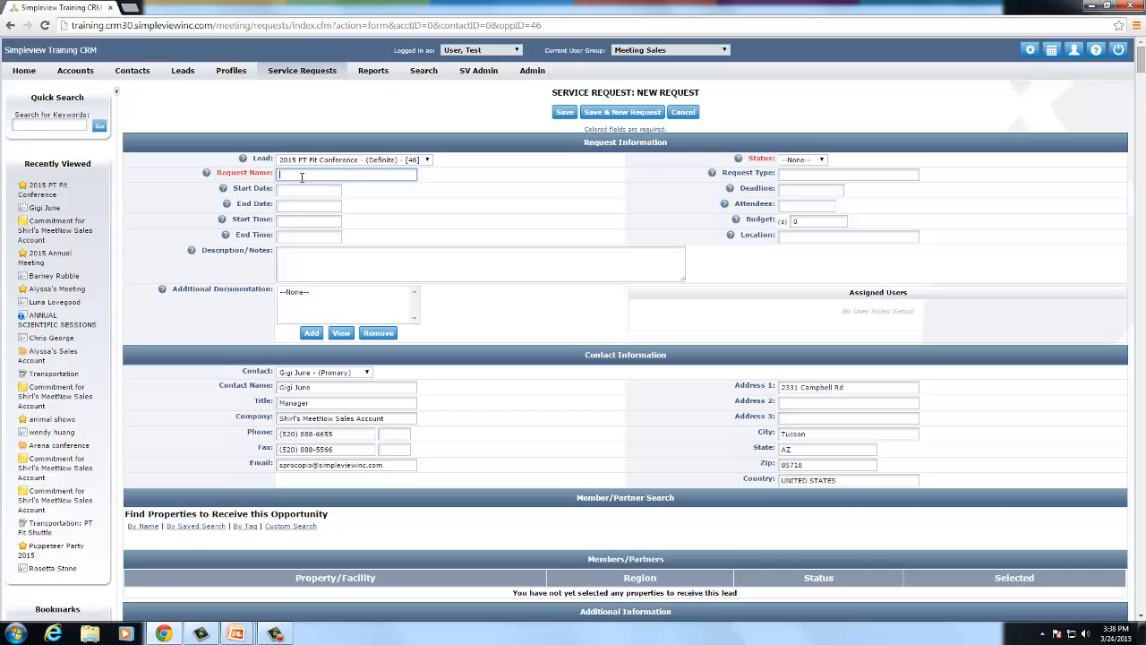
pyautogui.write('Post event transportation to airport')
# - Set the status to Pending and the request type to 'transportation'
pyautogui.click(804, 160)
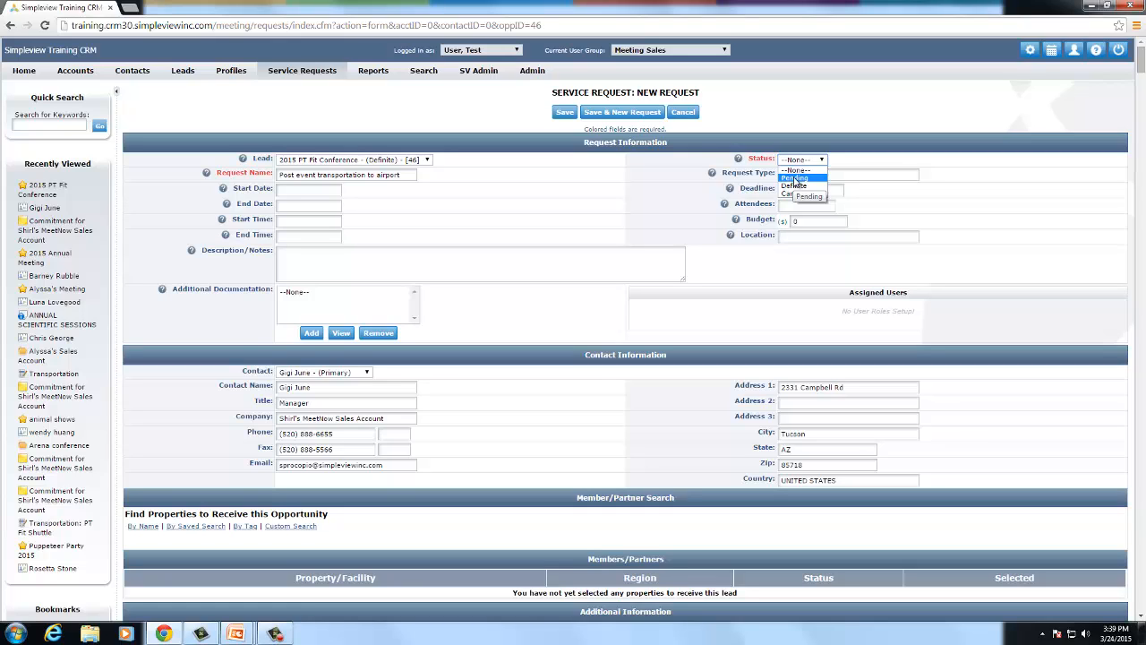
pyautogui.click(793, 177)
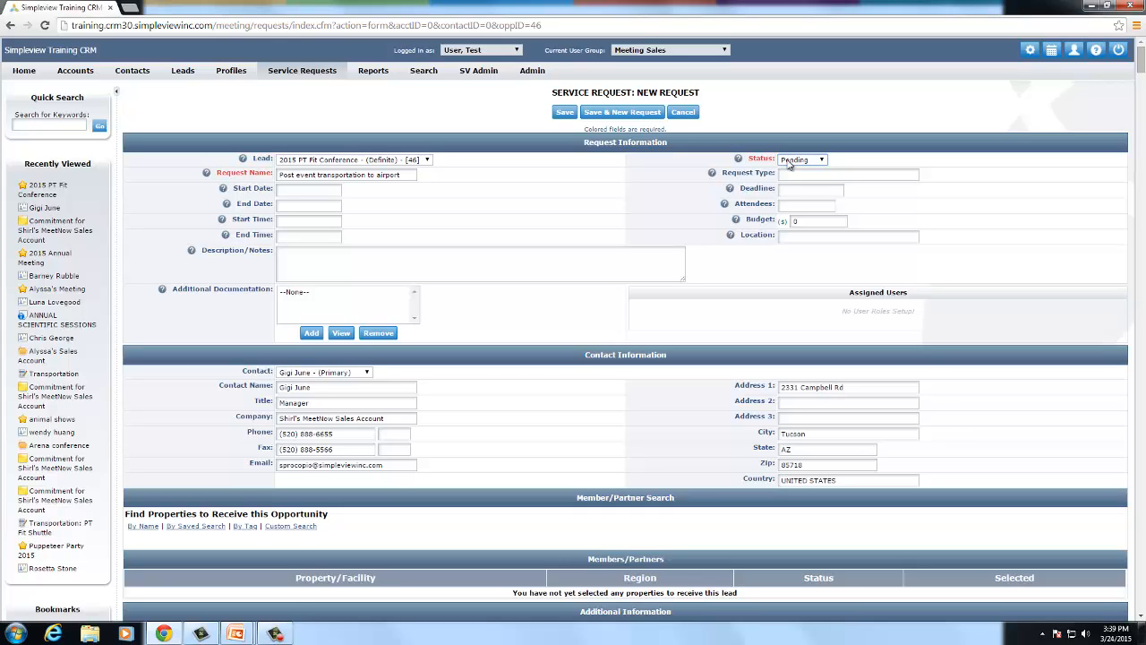
pyautogui.click(789, 161)
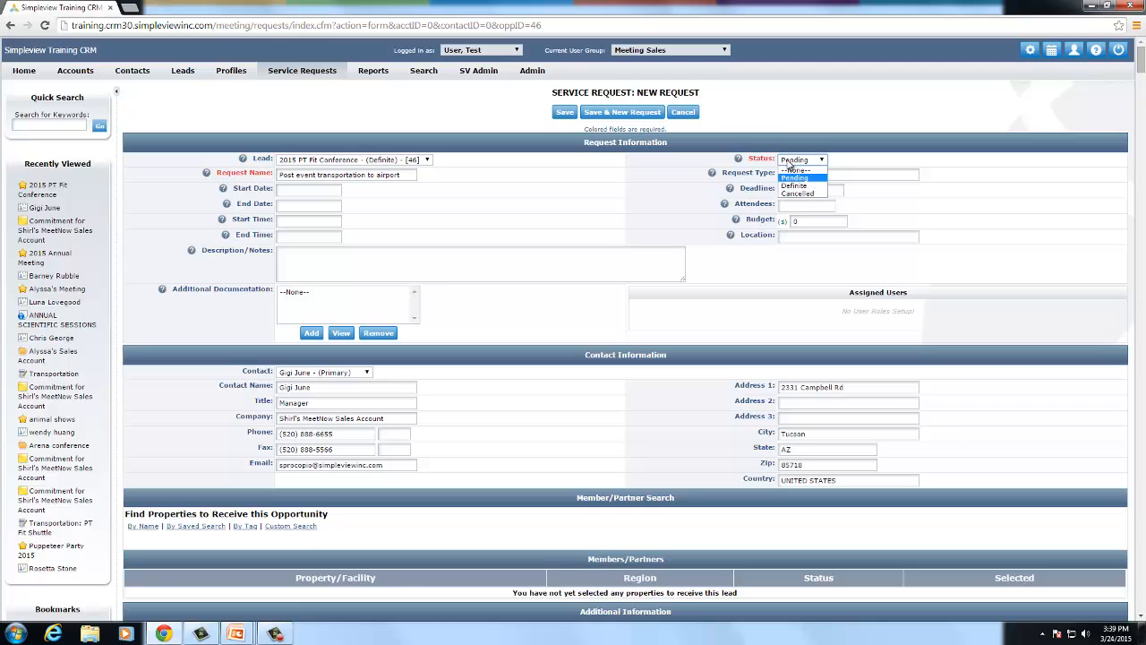
pyautogui.click(789, 179)
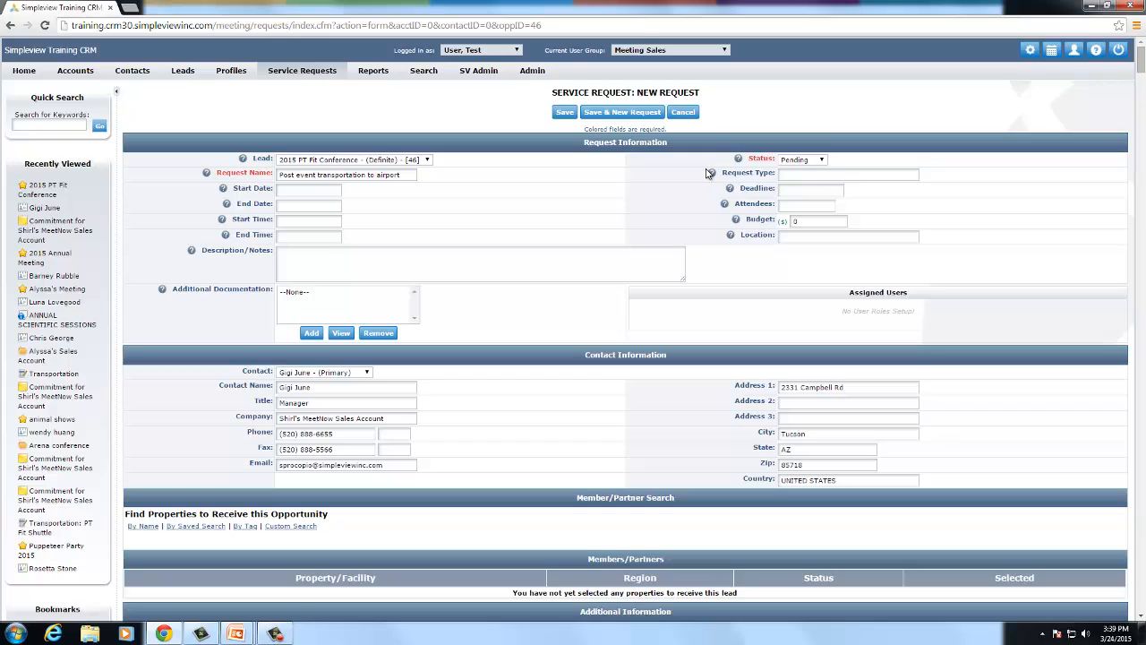
pyautogui.click(831, 173)
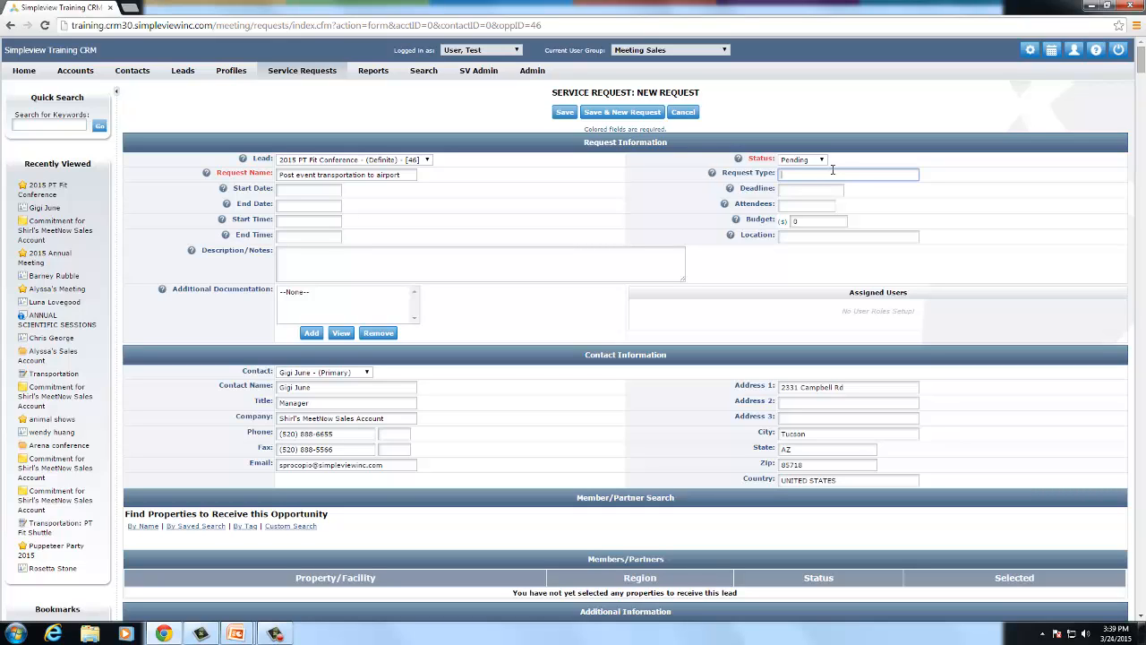
pyautogui.write('transportation')
# - Set both the start and end dates to 04/02/2015
pyautogui.click(290, 188)
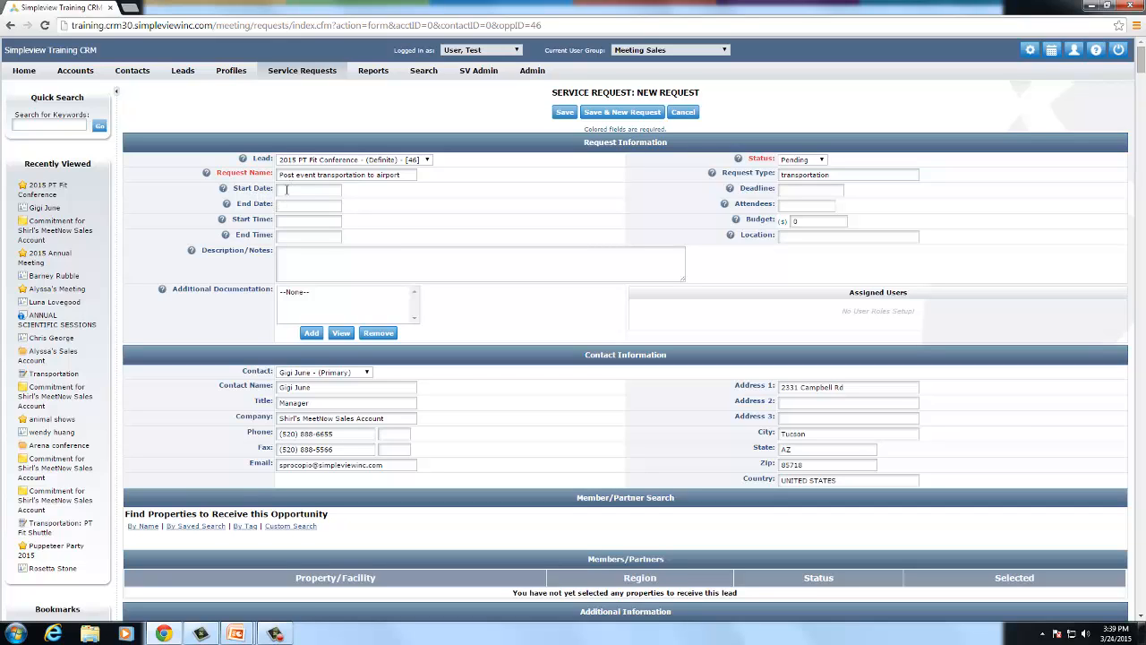
pyautogui.click(306, 190)
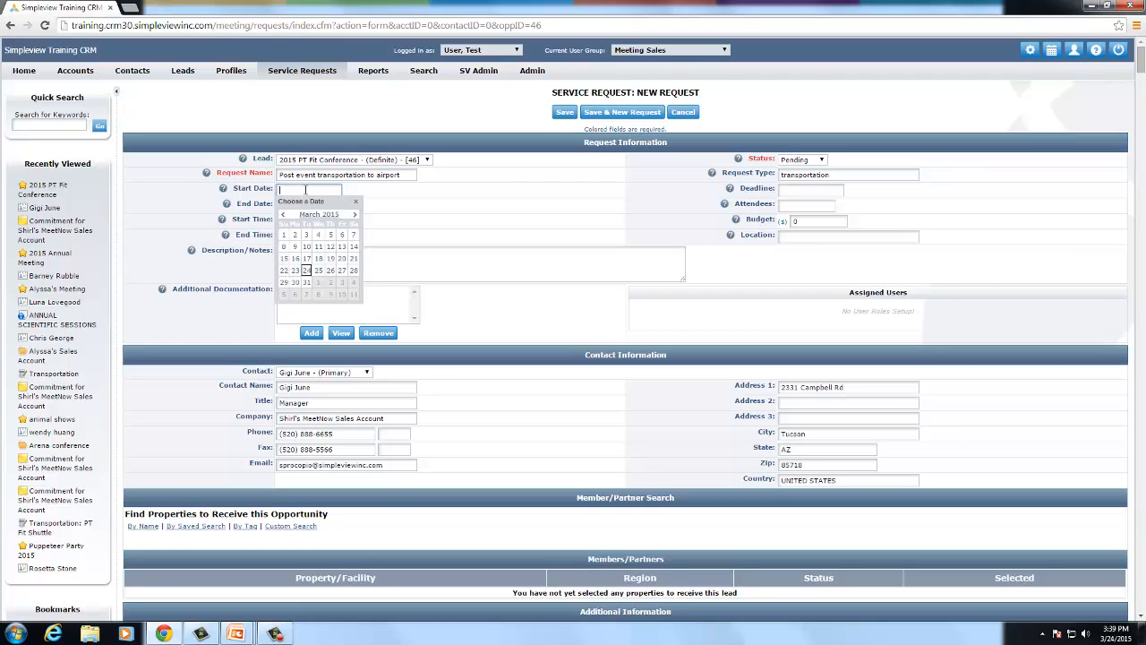
pyautogui.click(356, 216)
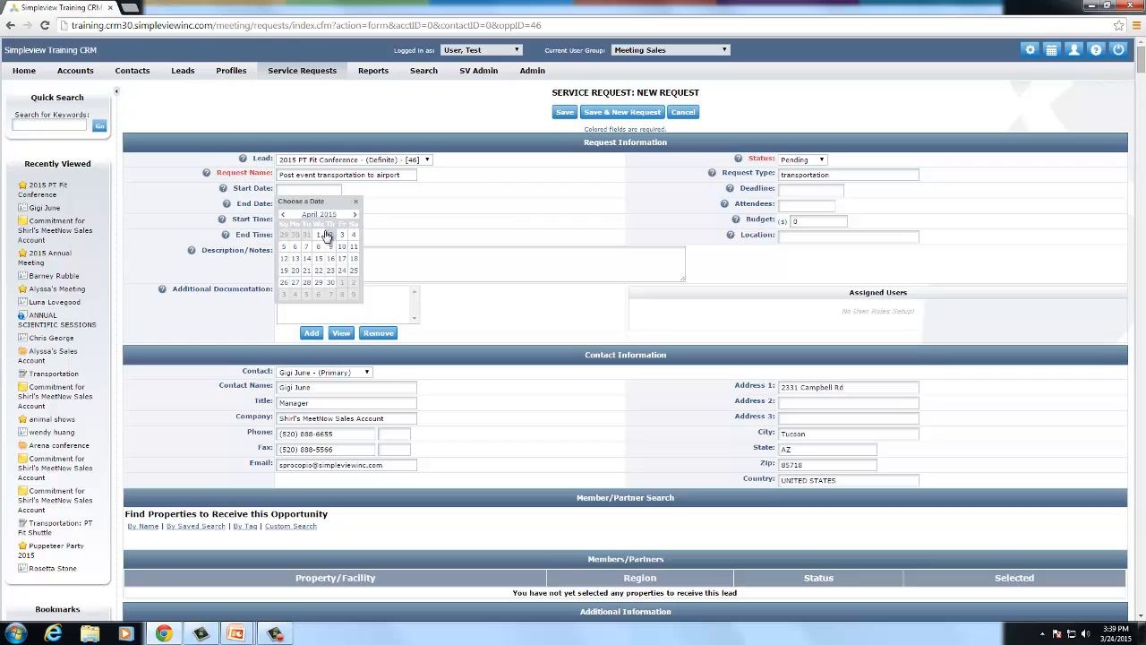
pyautogui.click(329, 234)
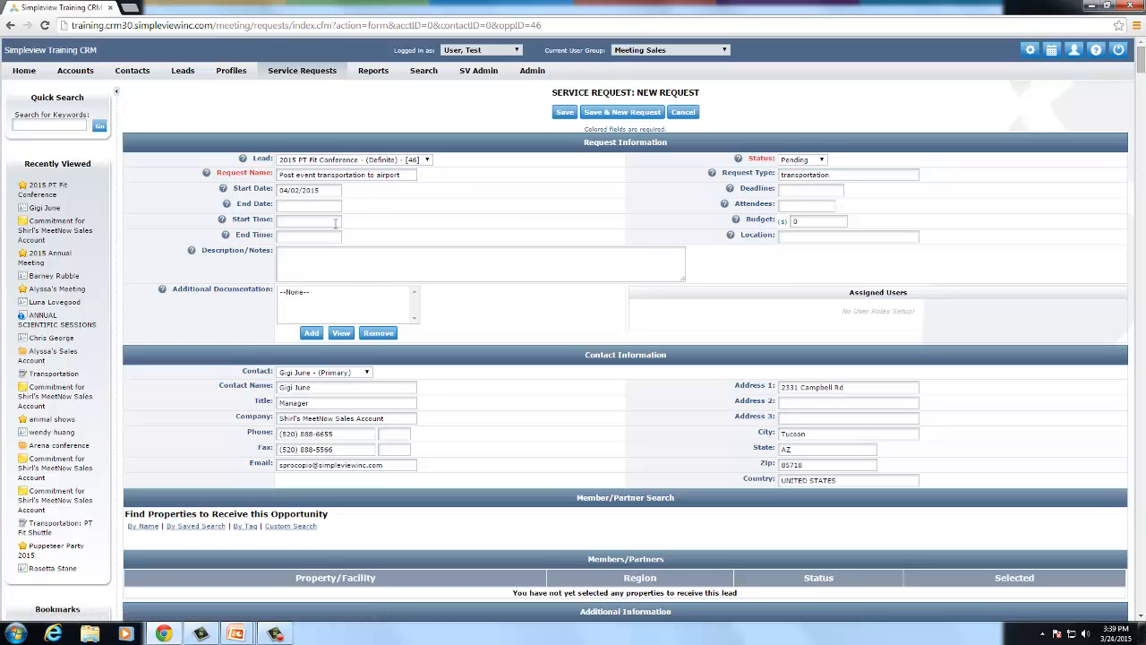
pyautogui.click(329, 192)
pyautogui.click(307, 205)
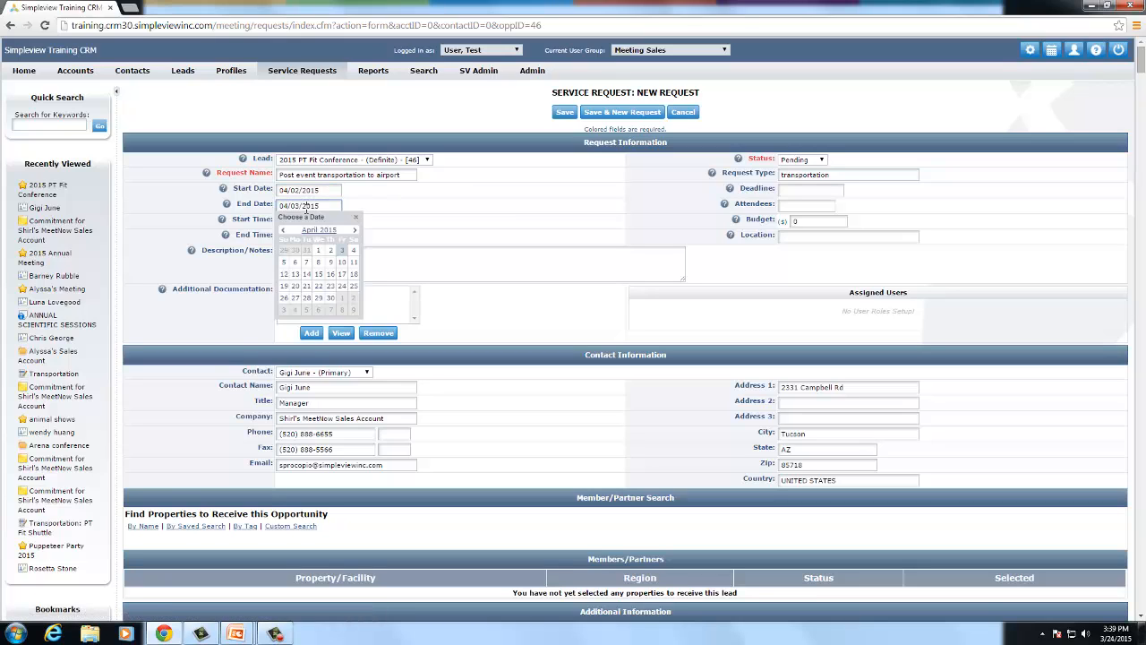
pyautogui.click(409, 215)
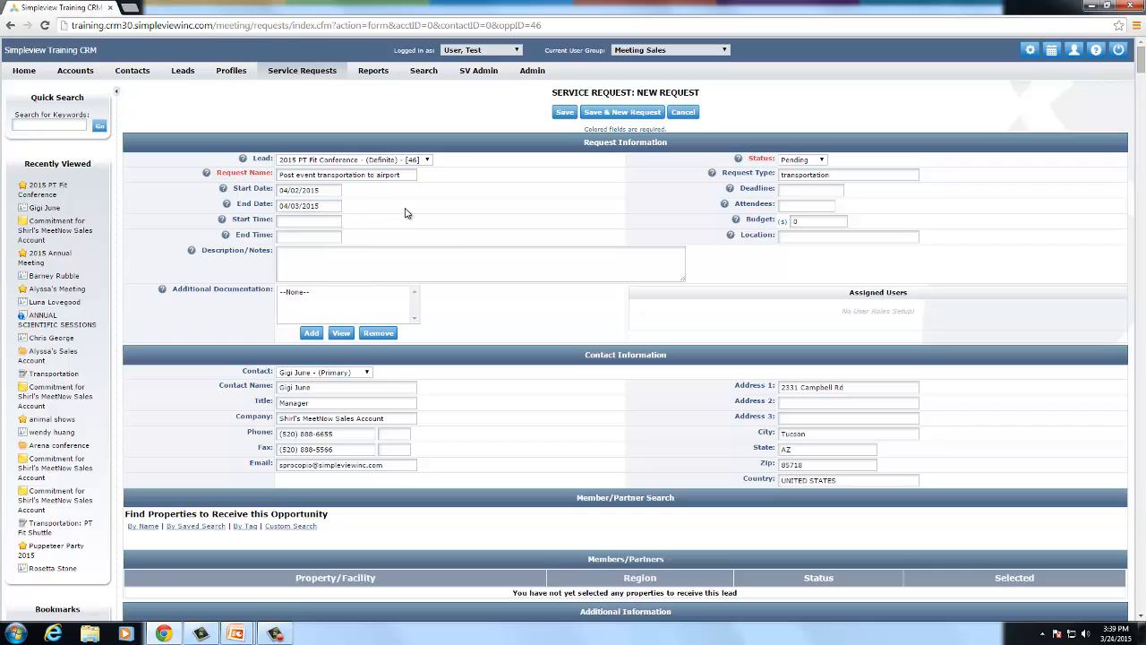
pyautogui.click(297, 206)
pyautogui.press('BackSpace')
pyautogui.write('2')
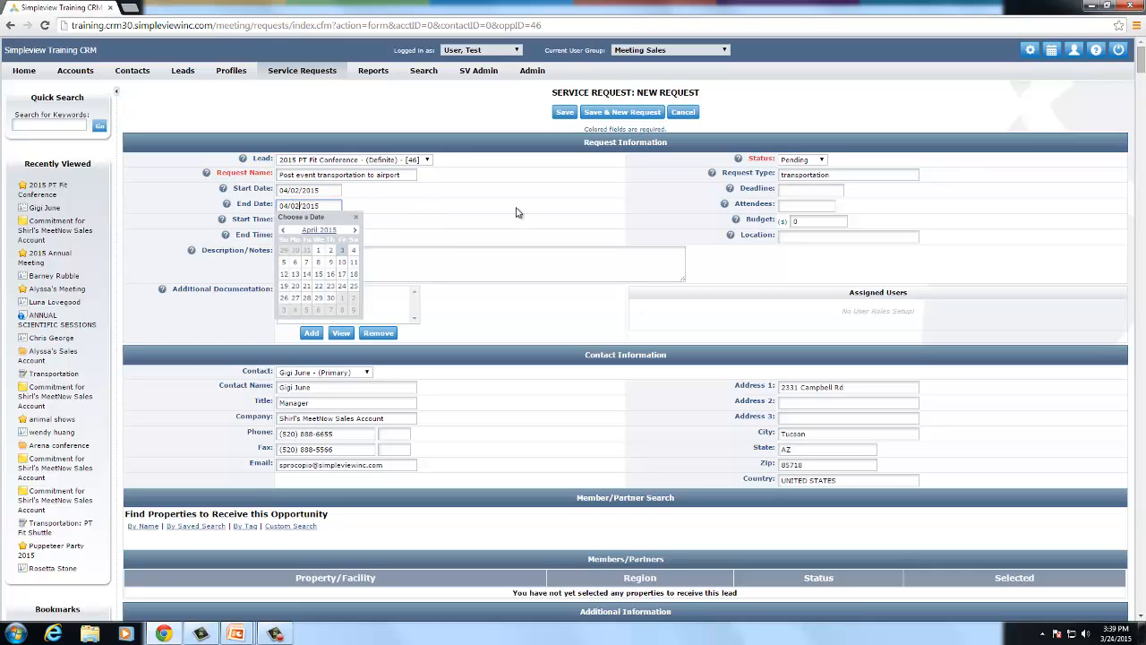
pyautogui.click(517, 212)
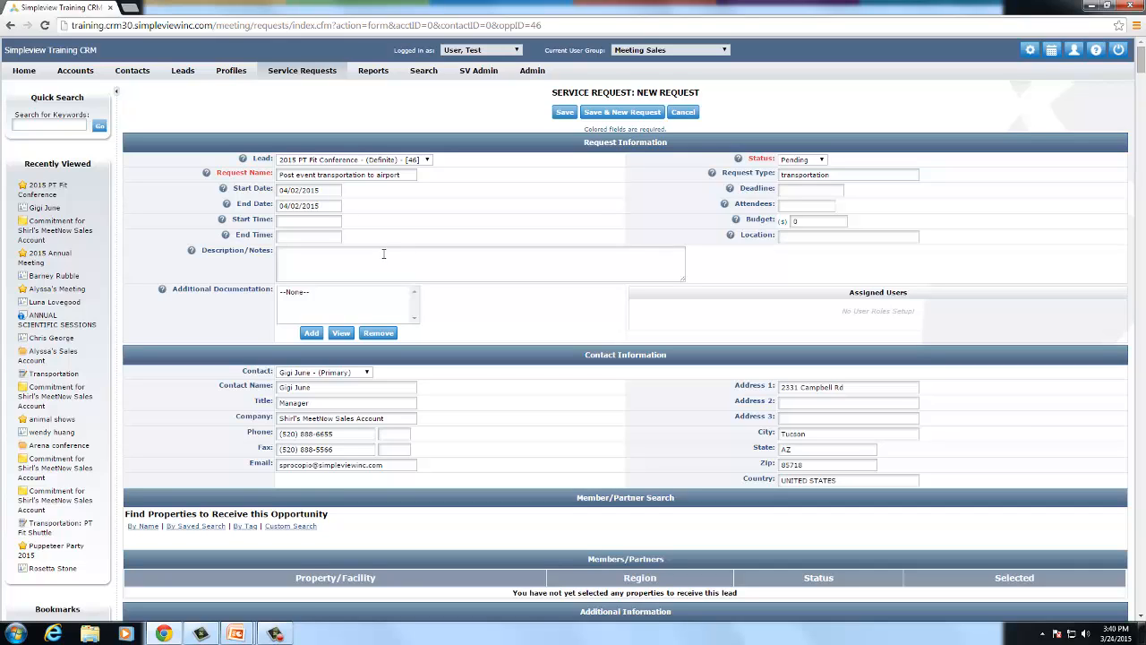
# - Set the deadline to 03/25/2015, attendees to 50, and the budget to 600
pyautogui.click(779, 189)
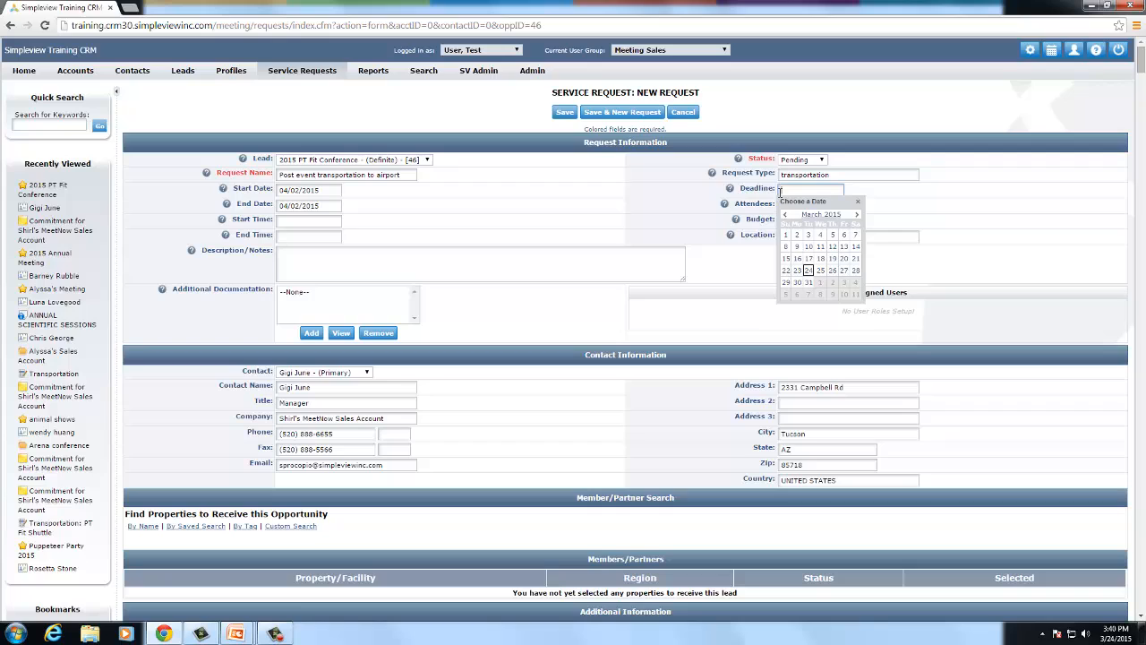
pyautogui.click(819, 271)
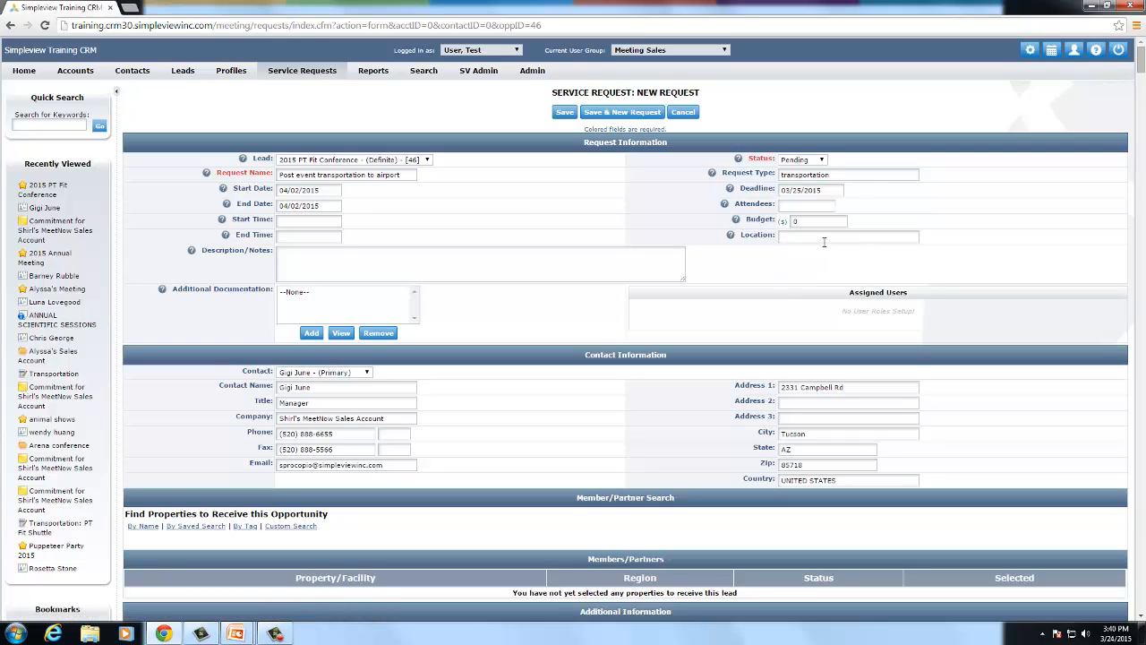
pyautogui.click(800, 204)
pyautogui.write('50')
pyautogui.press('Tab')
pyautogui.write('600')
pyautogui.click(907, 200)
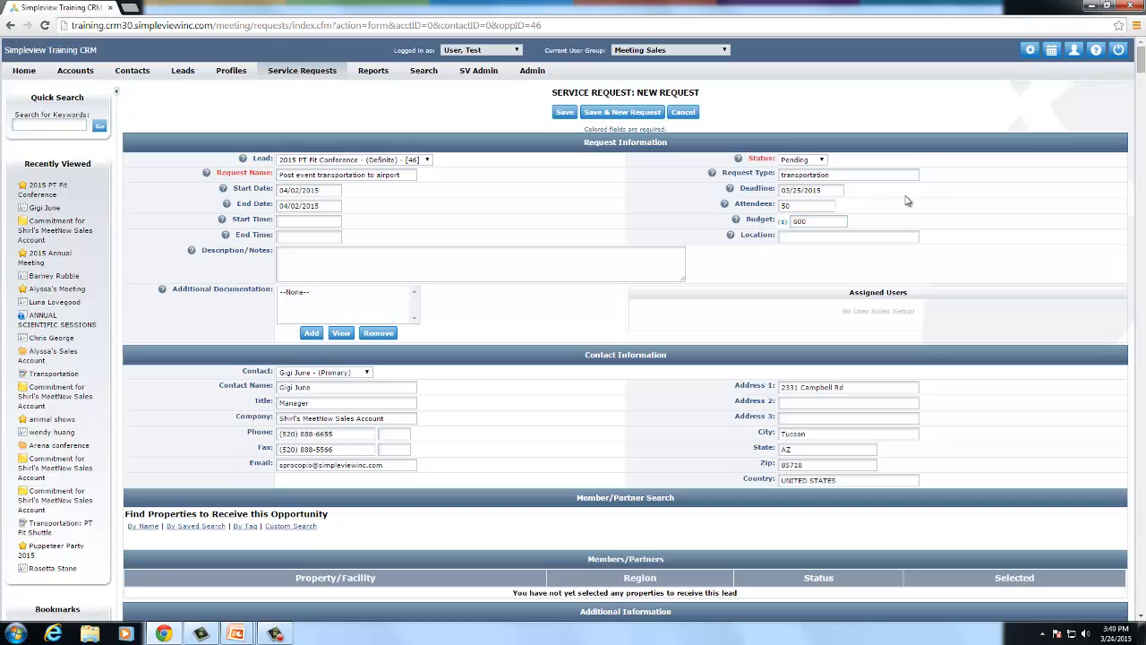
pyautogui.click(801, 237)
# - Add Adobe Transportation ('trans') and Arizona Shuttle Service ('shuttle') as recipients by name
pyautogui.scroll(-1, 617, 329)
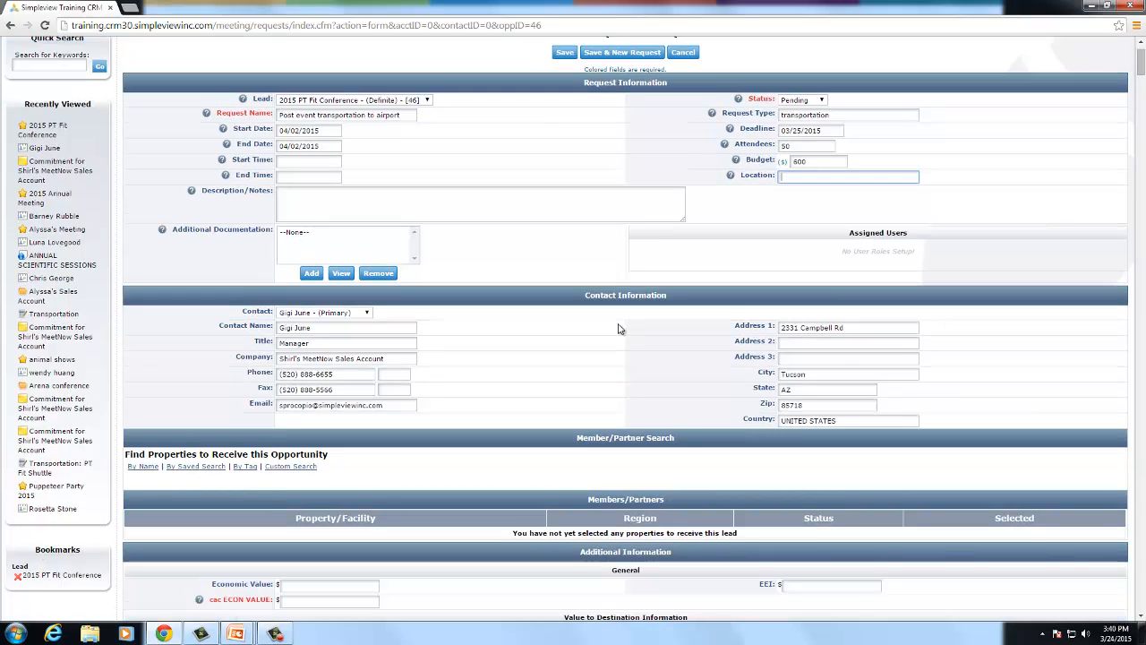
pyautogui.scroll(-1, 617, 330)
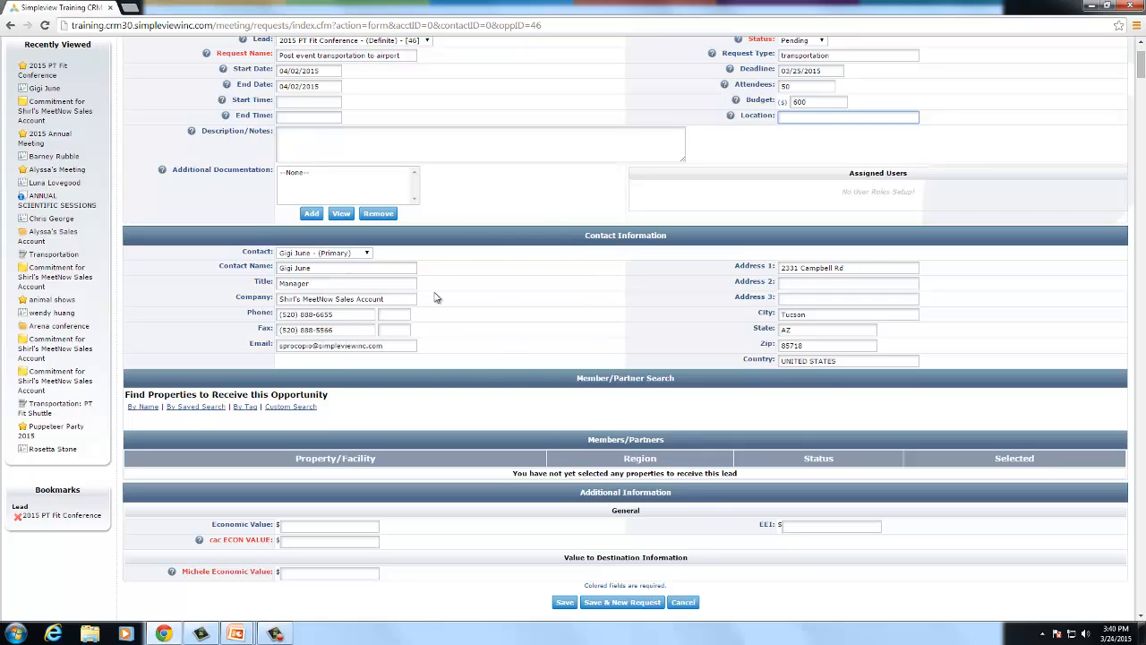
pyautogui.scroll(-1, 415, 317)
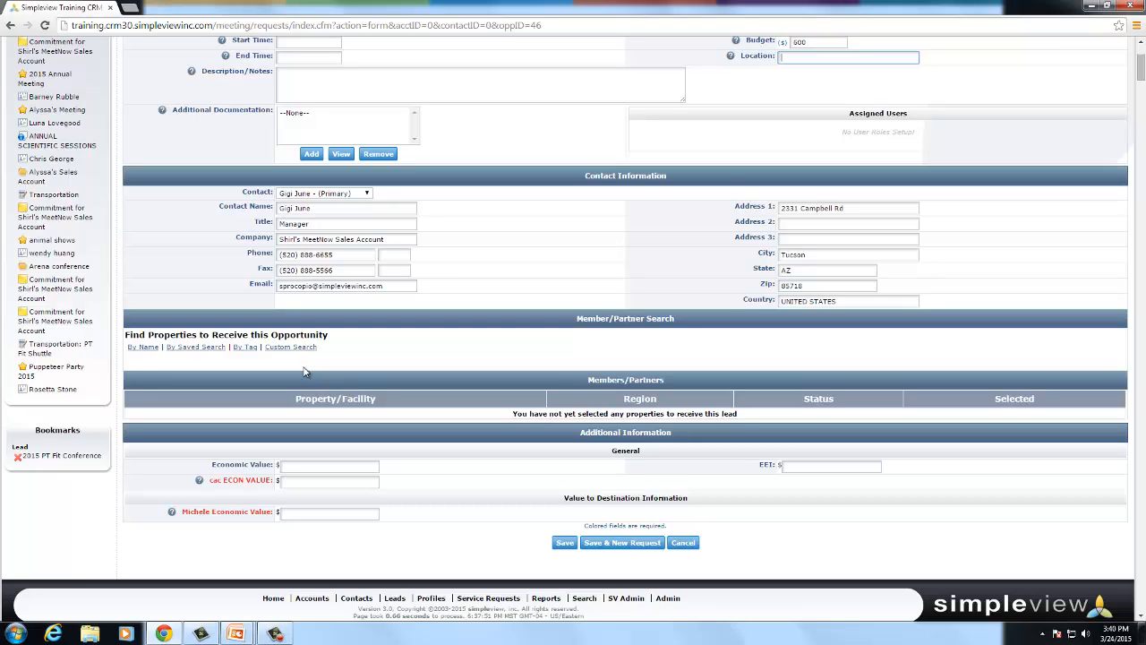
pyautogui.click(148, 349)
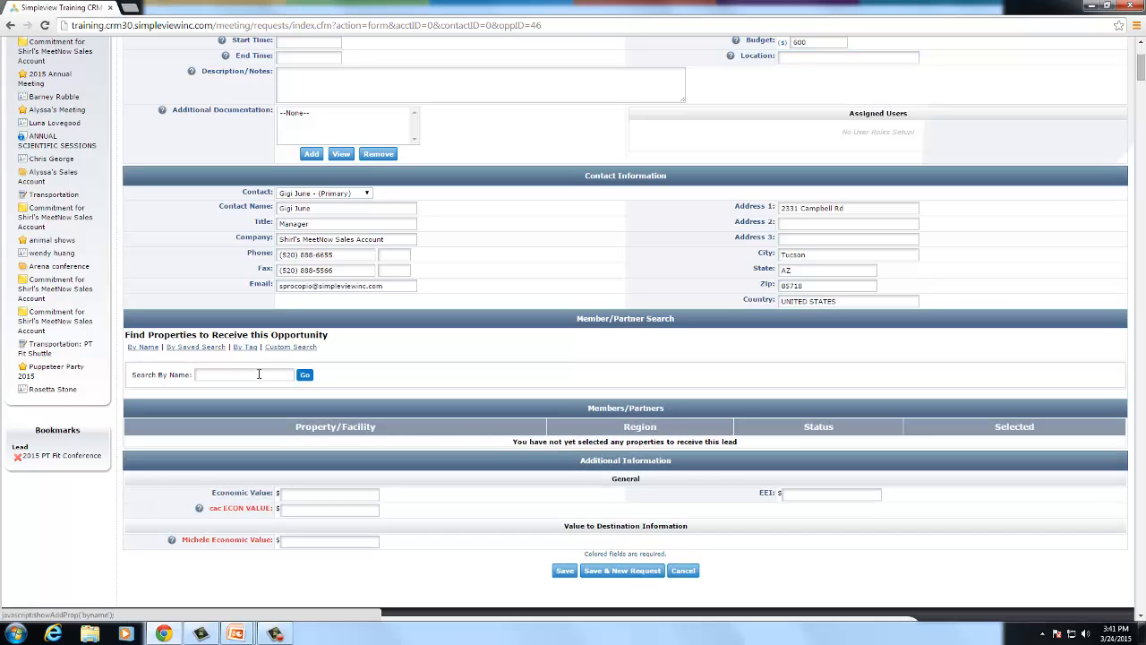
pyautogui.click(247, 379)
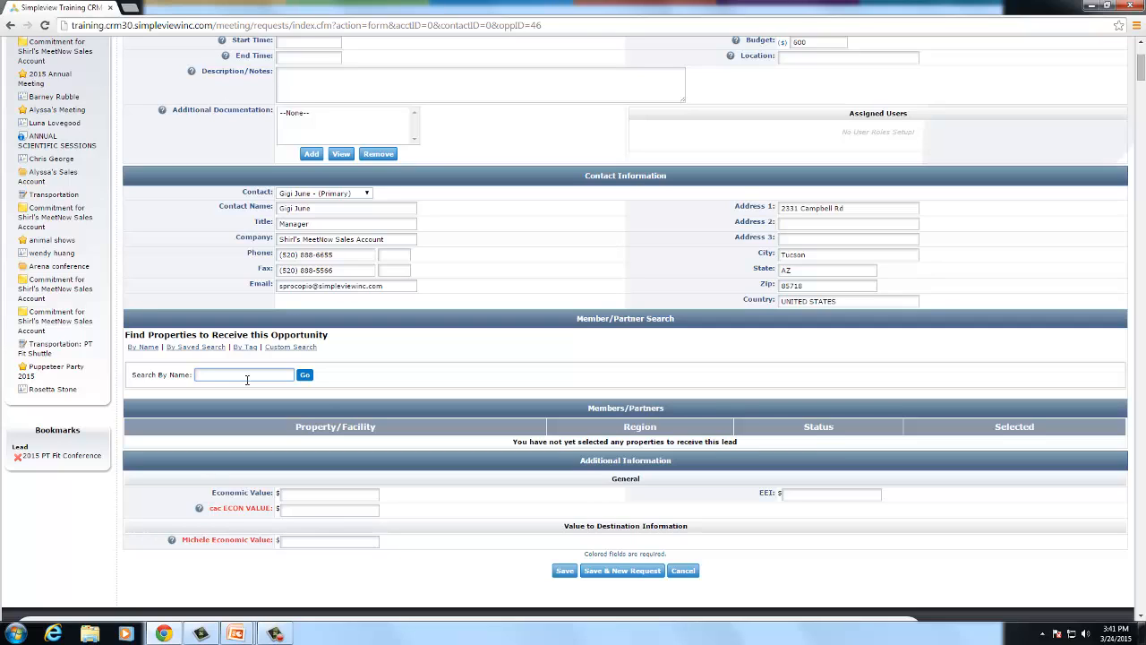
pyautogui.write('trans')
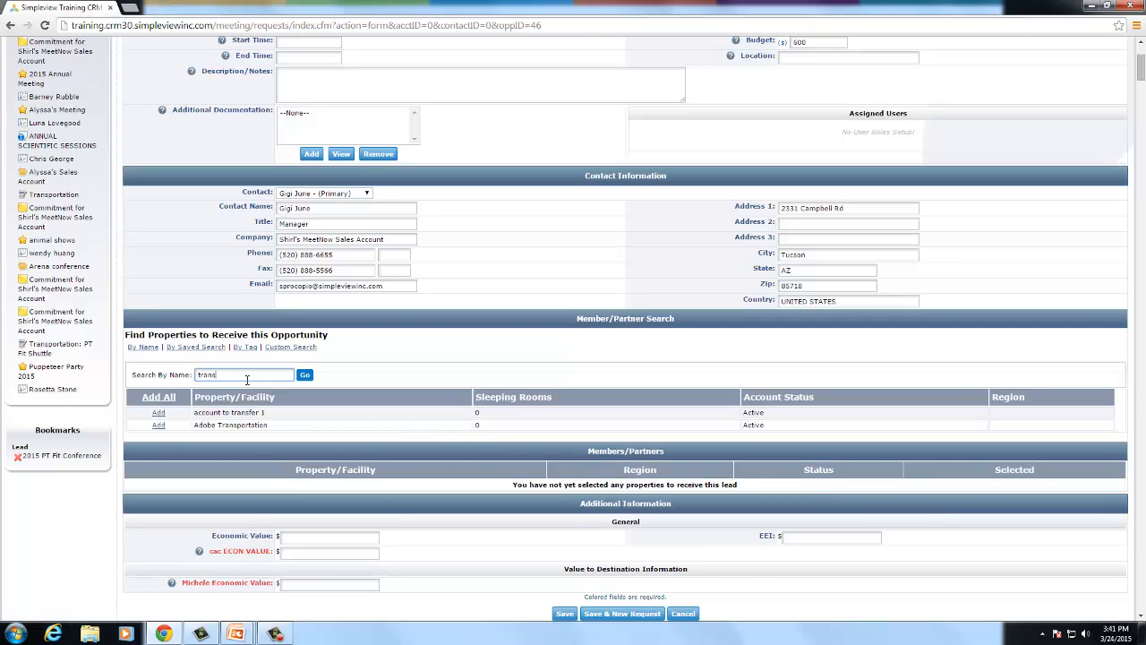
pyautogui.click(159, 425)
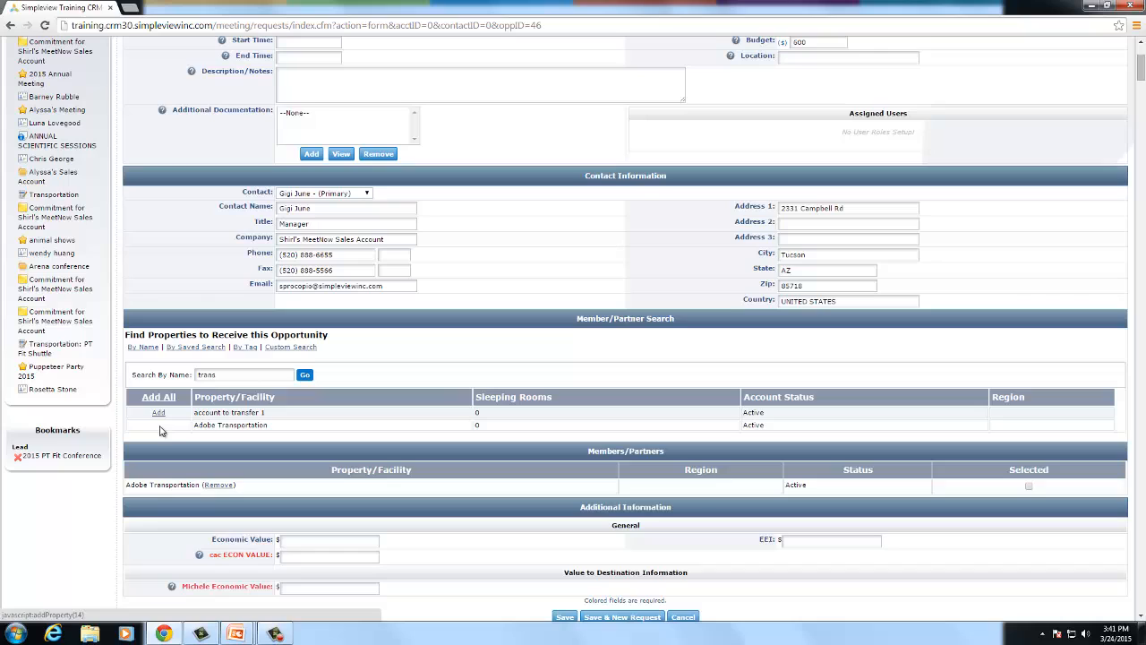
pyautogui.click(245, 374)
pyautogui.press('BackSpace')
pyautogui.press('BackSpace')
pyautogui.press('BackSpace')
pyautogui.press('BackSpace')
pyautogui.press('BackSpace')
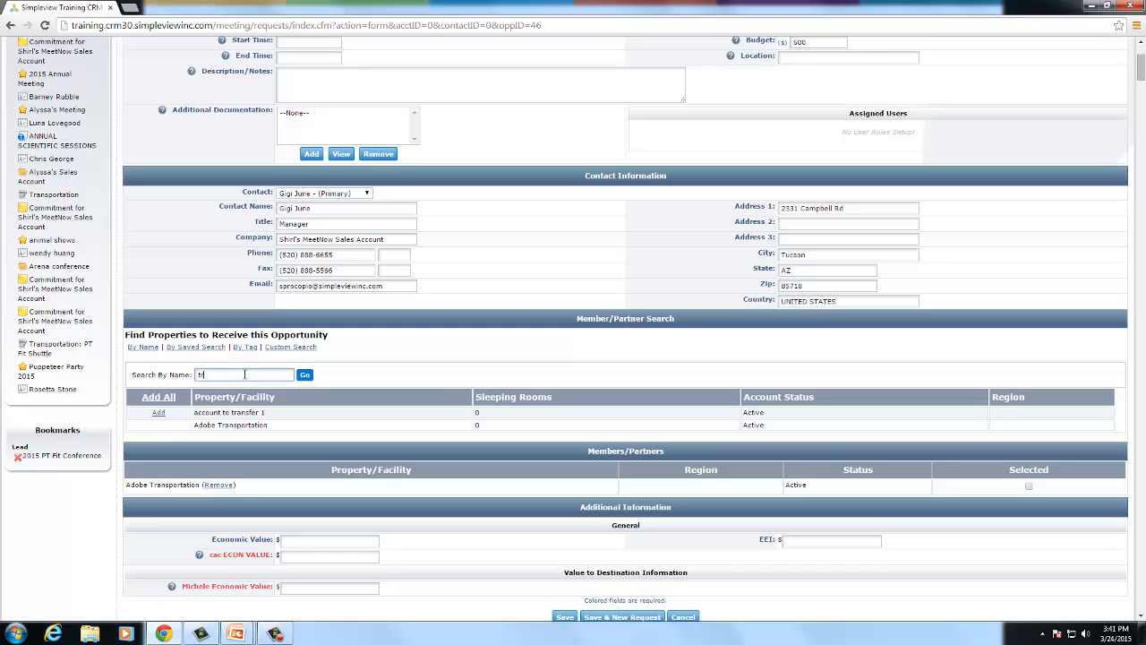
pyautogui.write('shutt')
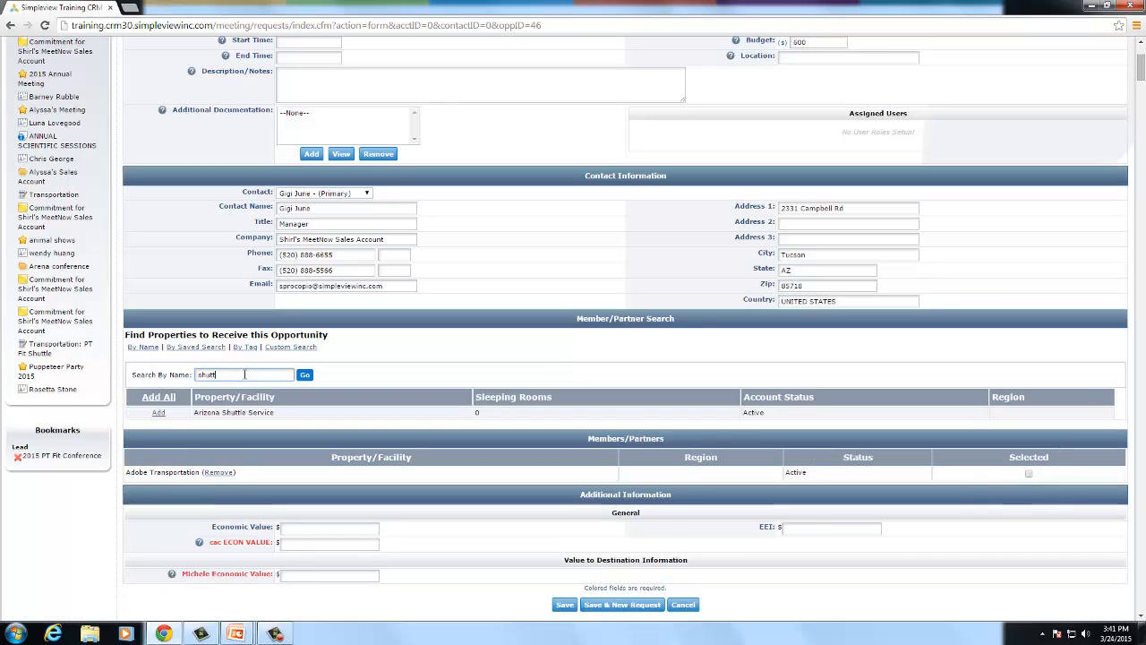
pyautogui.write('le')
pyautogui.click(158, 414)
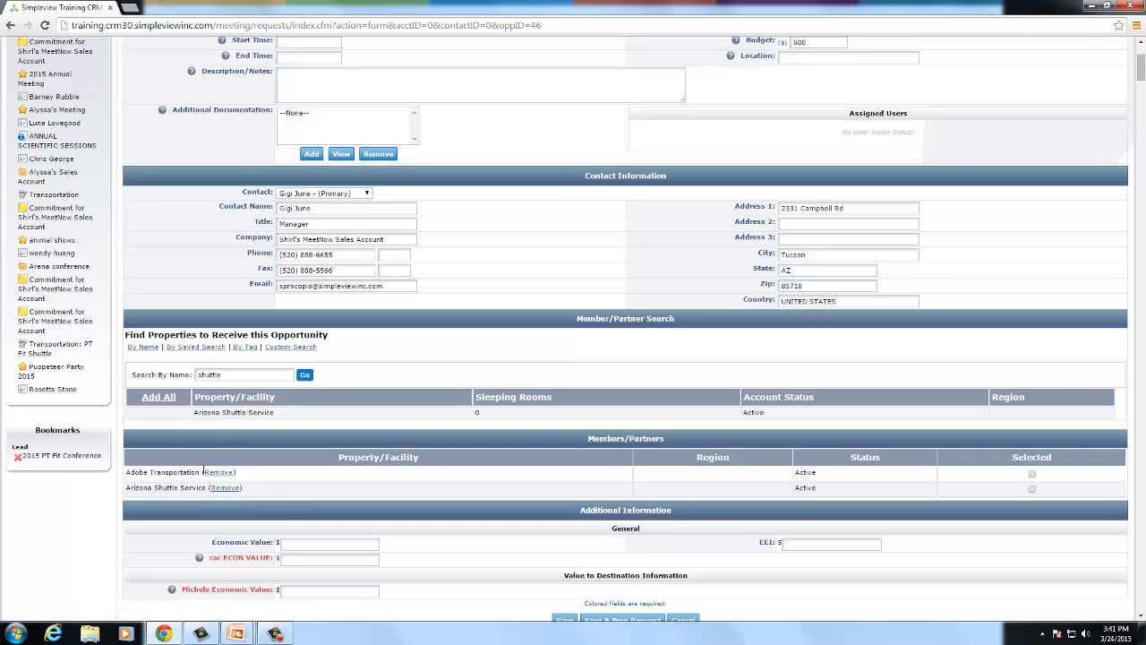
# - Enter 100 in both economic value fields and save the service request
pyautogui.scroll(-2, 850, 517)
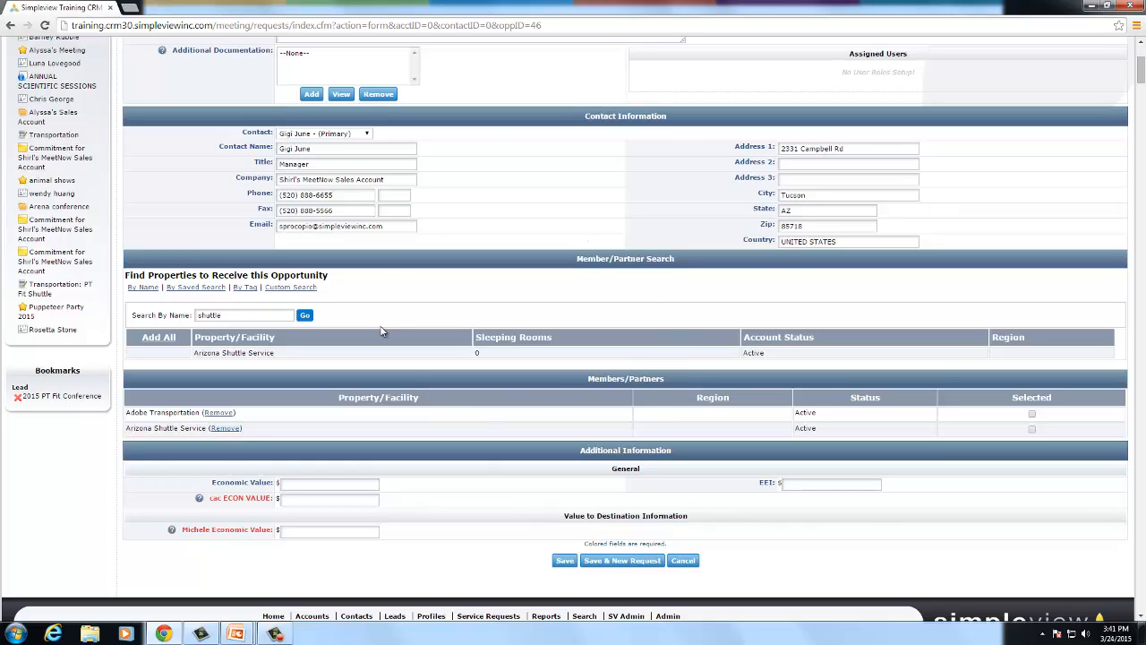
pyautogui.click(370, 498)
pyautogui.write('100')
pyautogui.click(369, 534)
pyautogui.write('0')
pyautogui.click(566, 562)
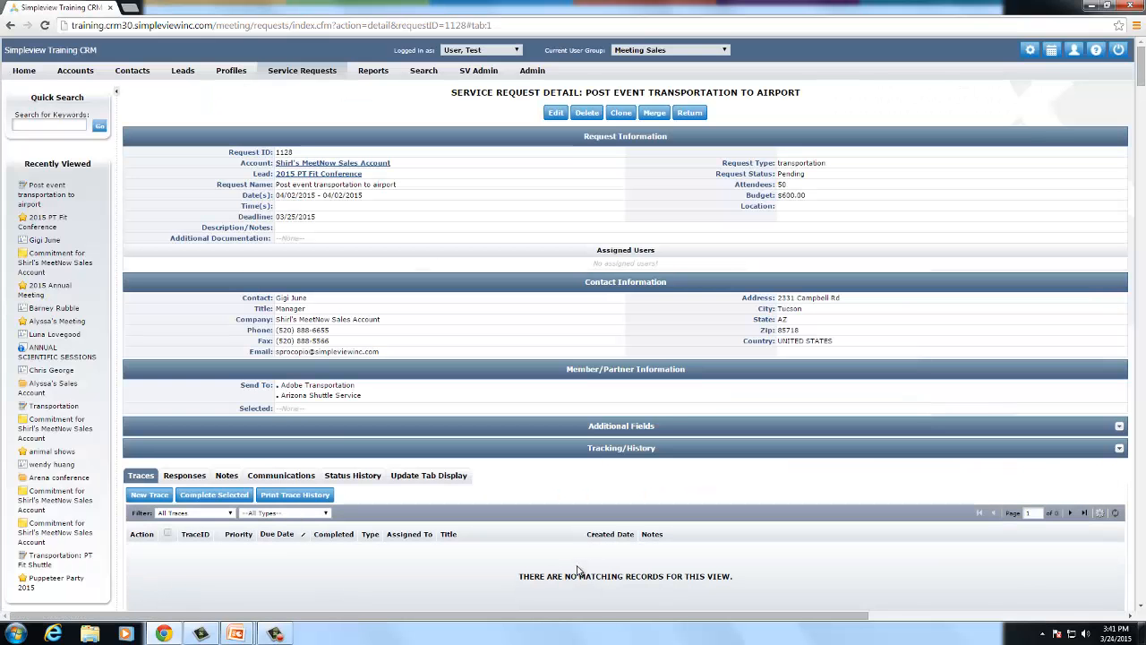
# - Review the saved request's title and vendors, then expand and collapse Additional Fields
pyautogui.moveTo(616, 96); pyautogui.dragTo(664, 92)
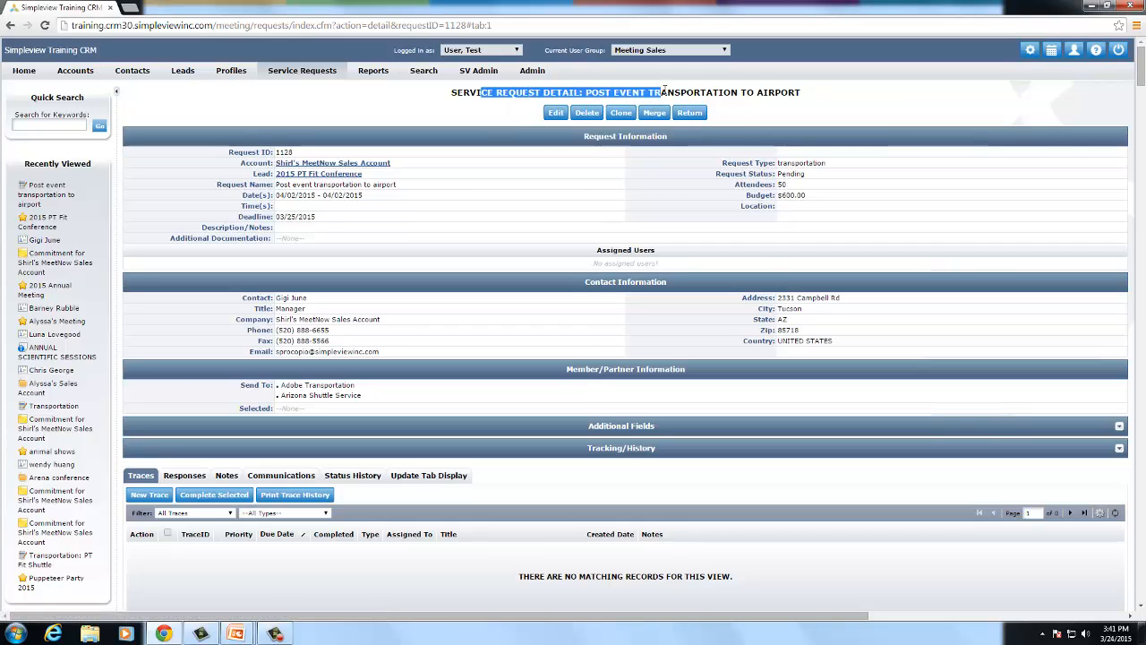
pyautogui.click(763, 106)
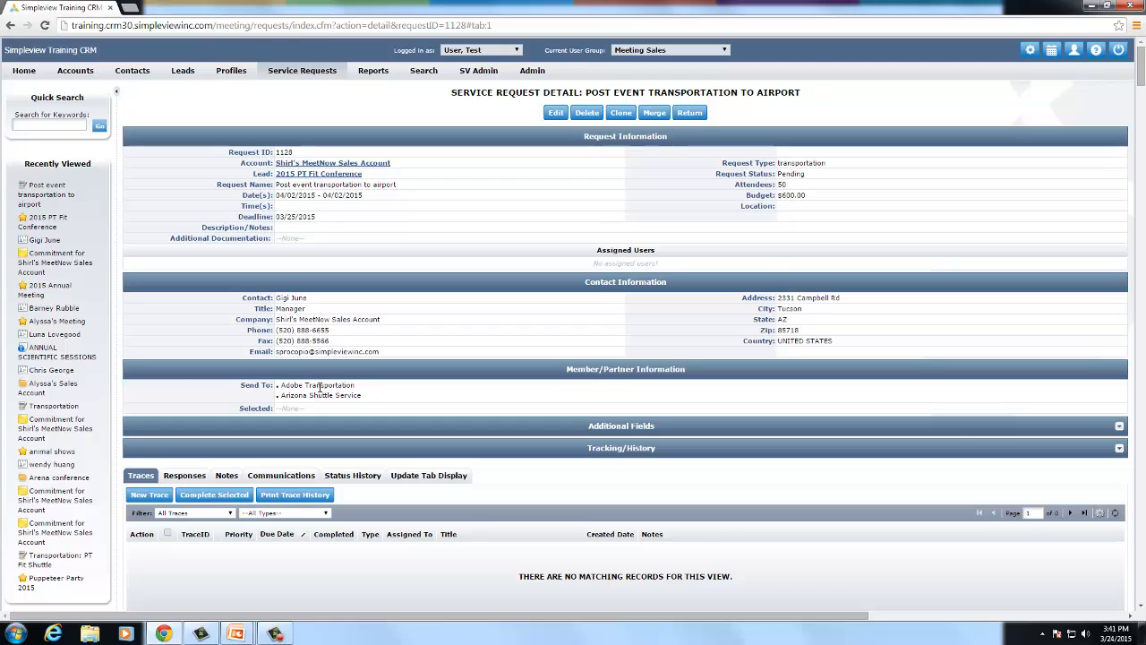
pyautogui.moveTo(321, 385); pyautogui.dragTo(369, 387)
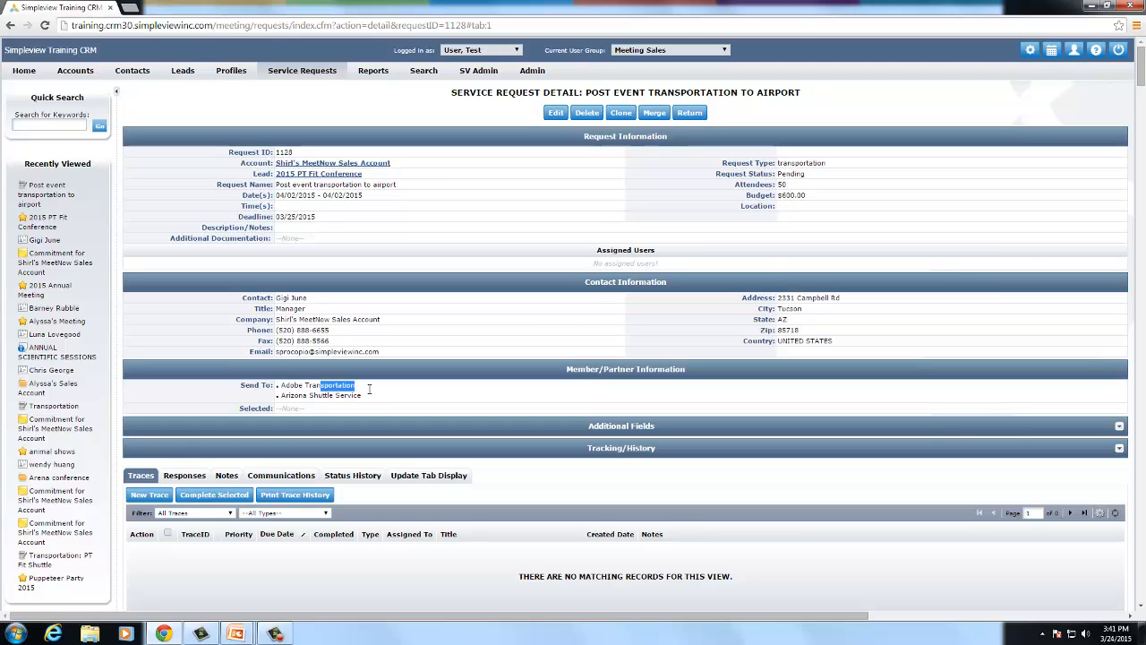
pyautogui.click(370, 400)
pyautogui.scroll(-1, 368, 406)
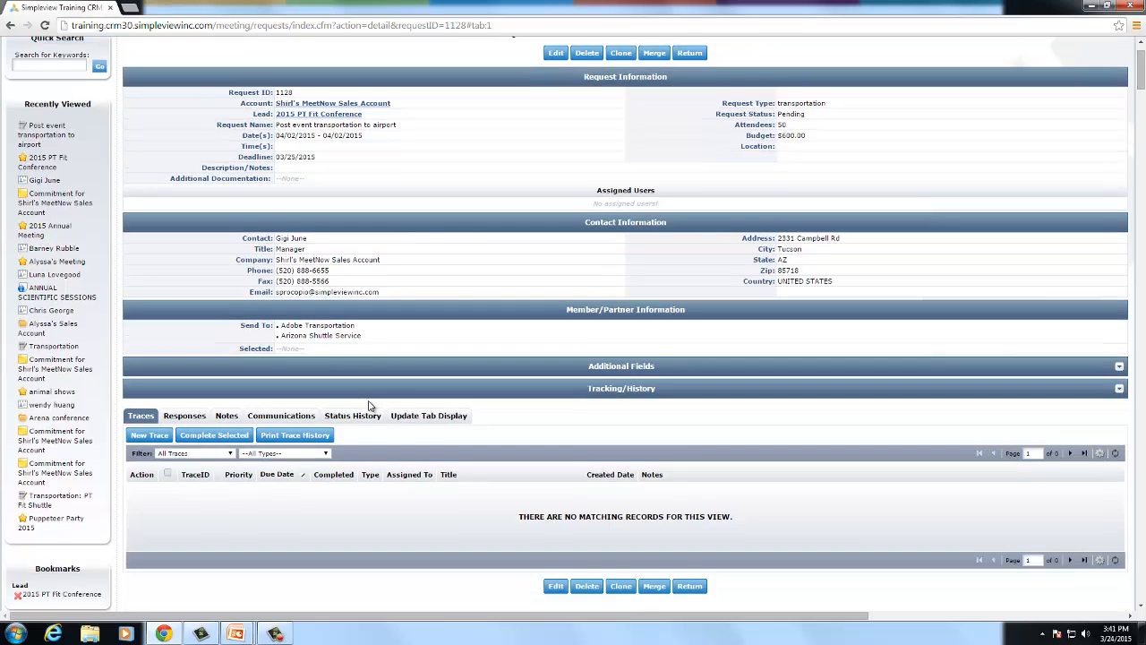
pyautogui.click(597, 374)
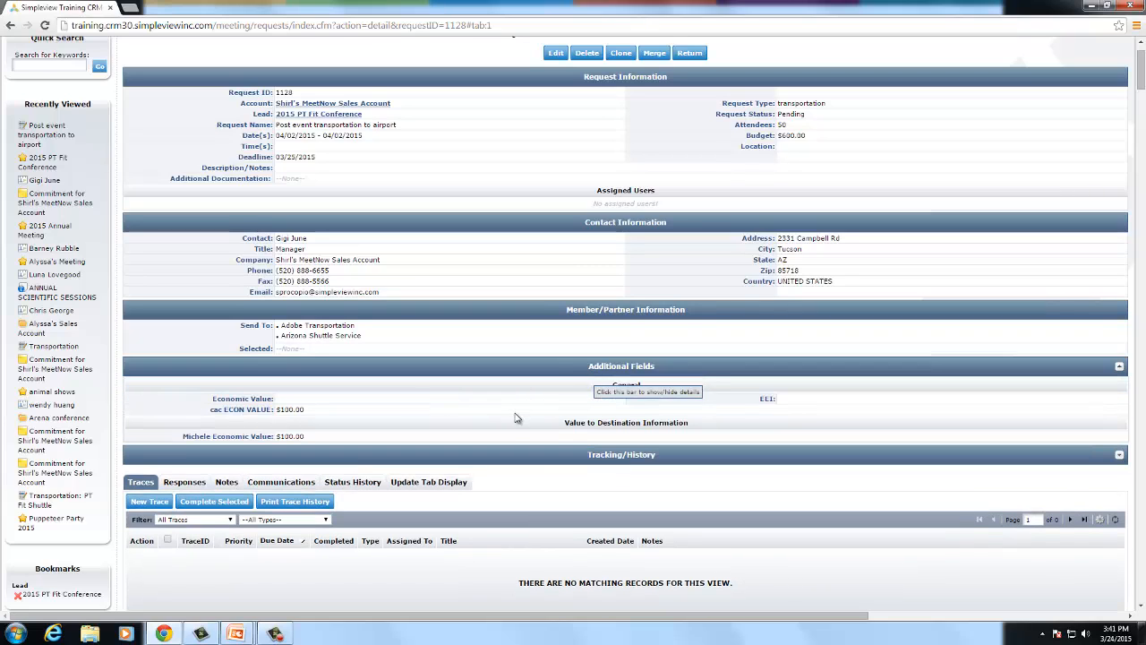
pyautogui.click(586, 369)
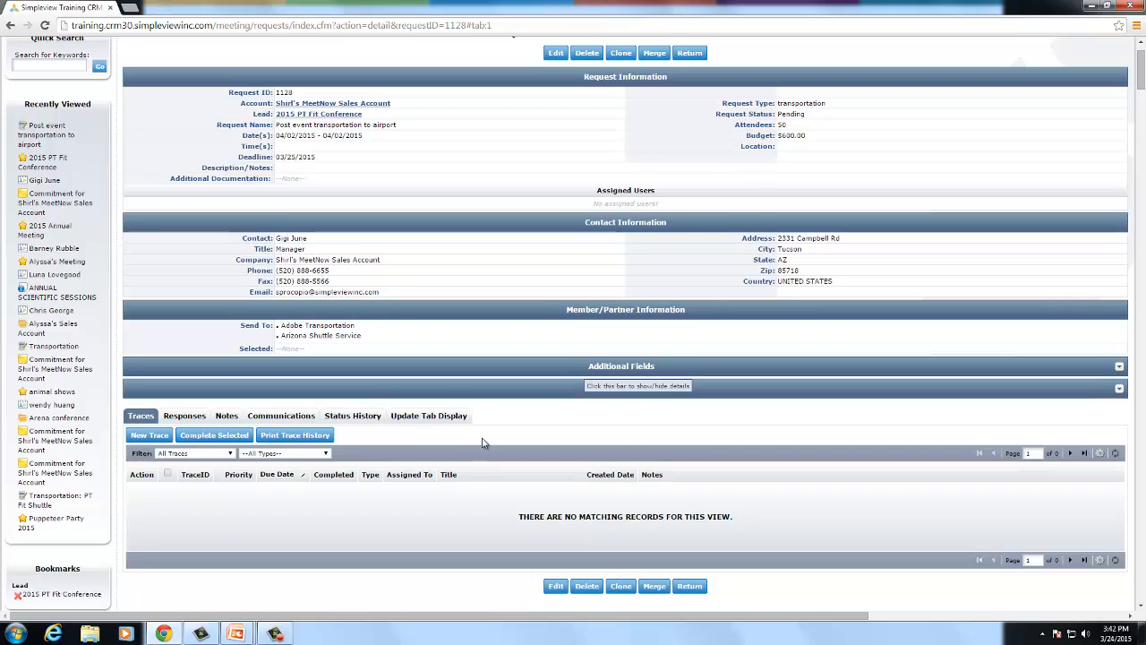
# - View the request's Responses, then its empty Communications history
pyautogui.scroll(-1, 473, 525)
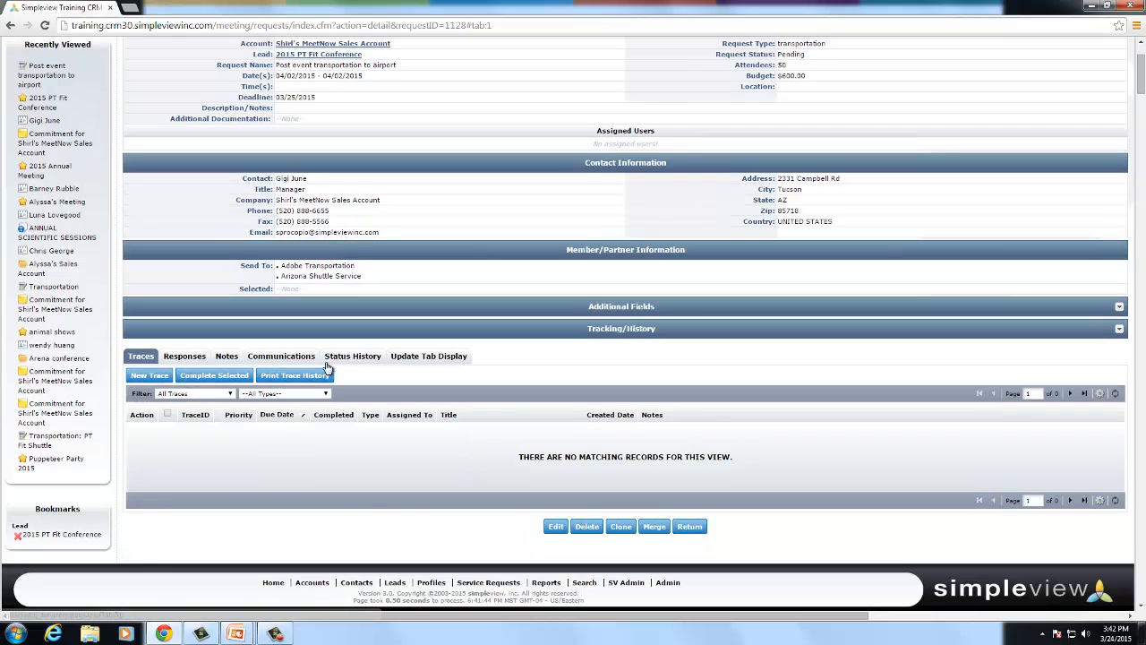
pyautogui.click(190, 359)
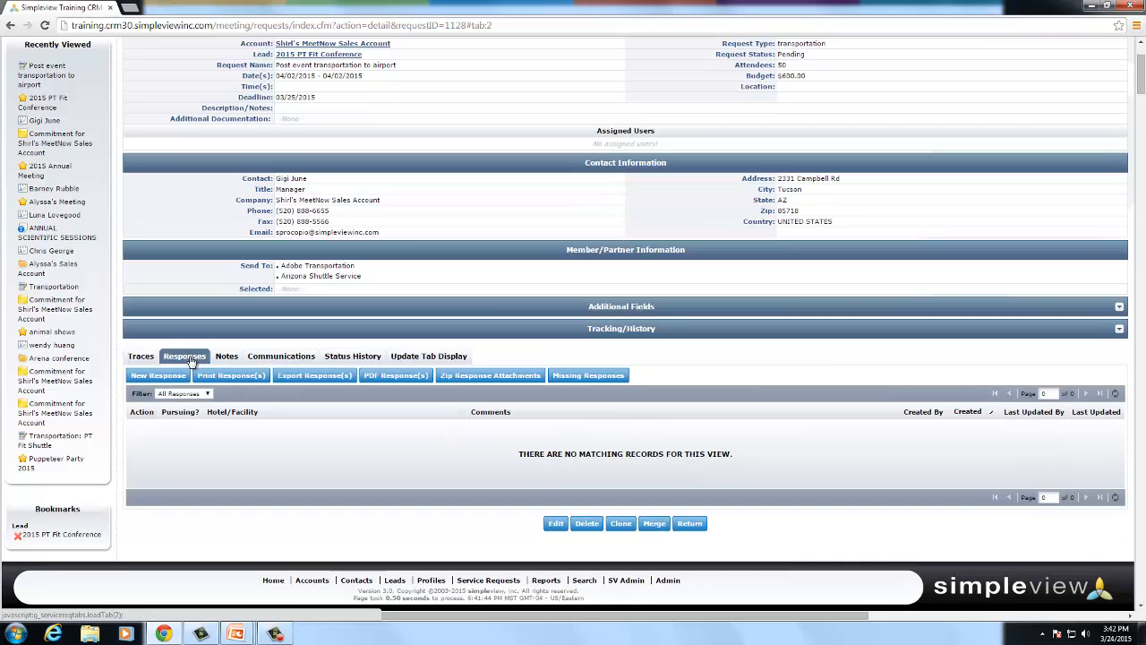
pyautogui.click(285, 358)
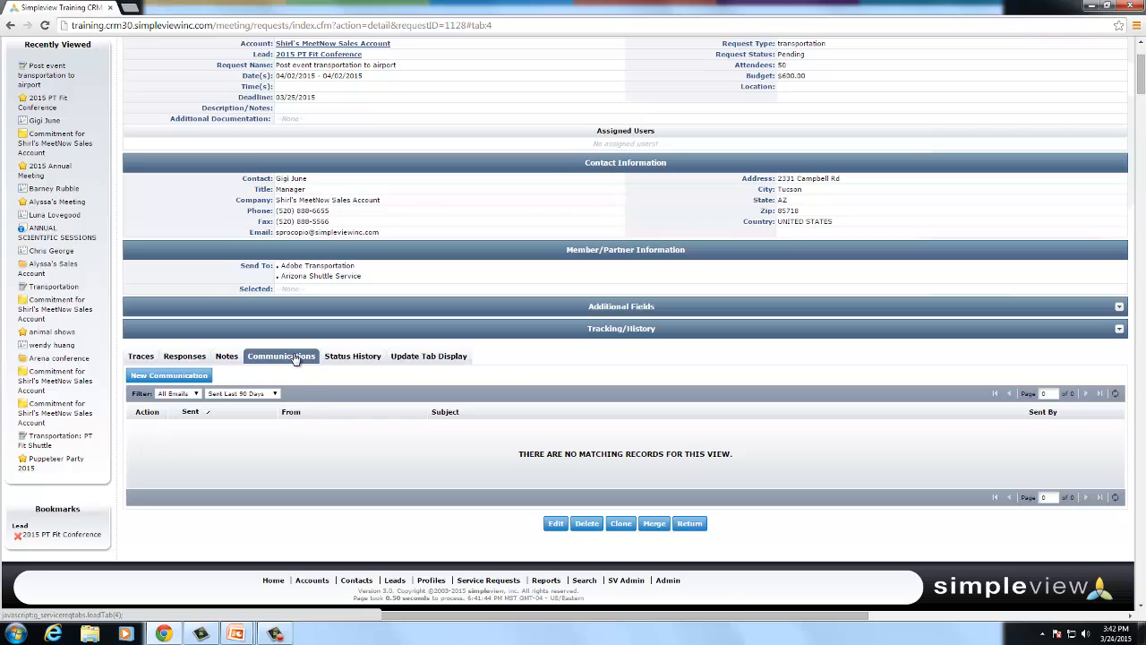
pyautogui.scroll(2, 629, 399)
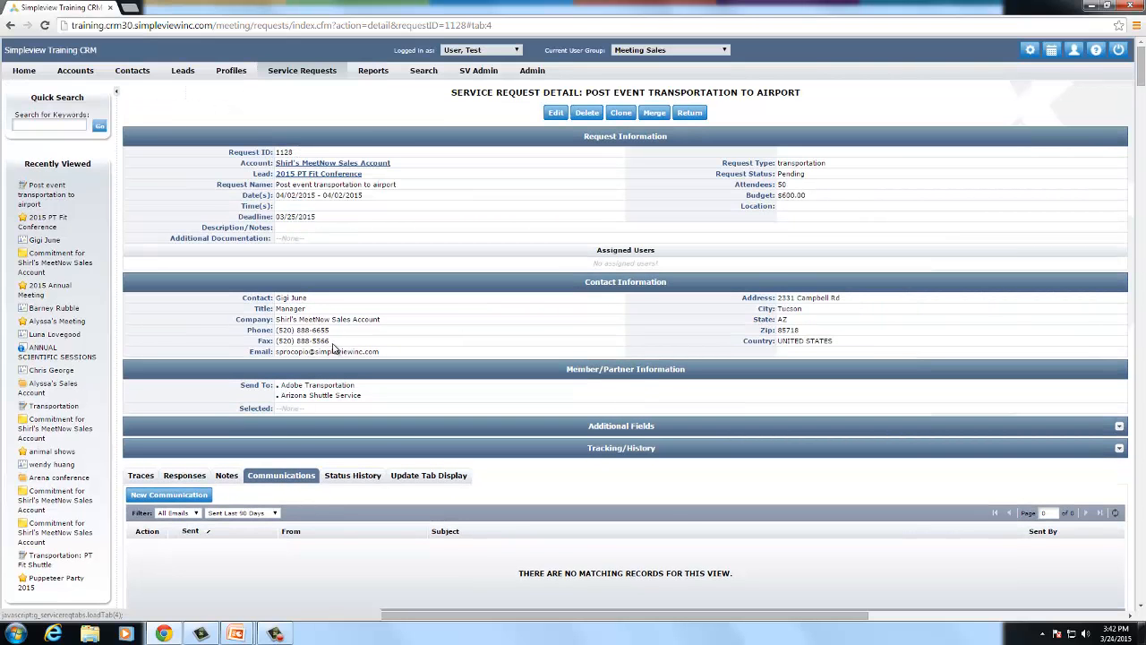
# - Start a new communication addressed only to the Adobe Transportation contact, not the request contact
pyautogui.click(195, 498)
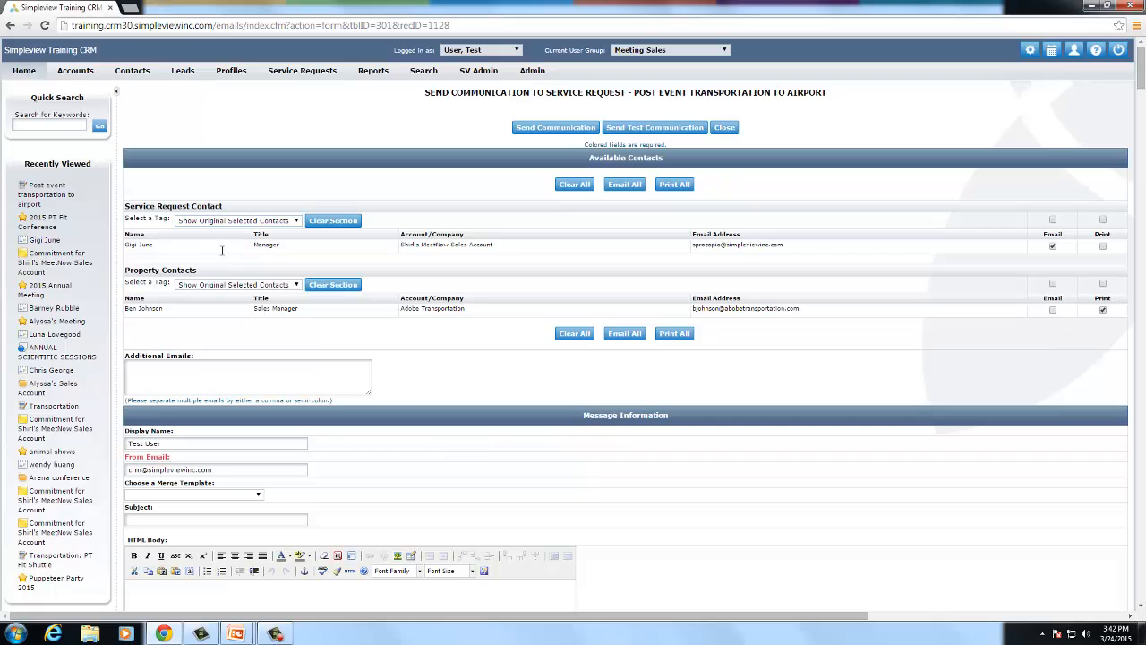
pyautogui.moveTo(125, 244); pyautogui.dragTo(300, 256)
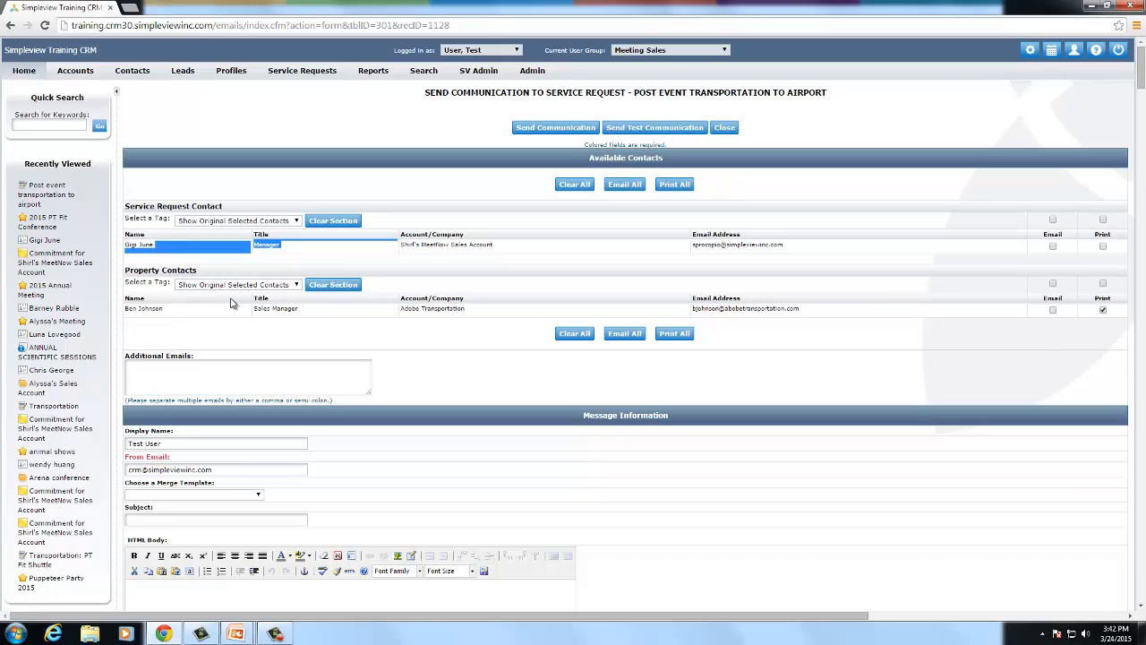
pyautogui.doubleClick(170, 309)
pyautogui.click(274, 332)
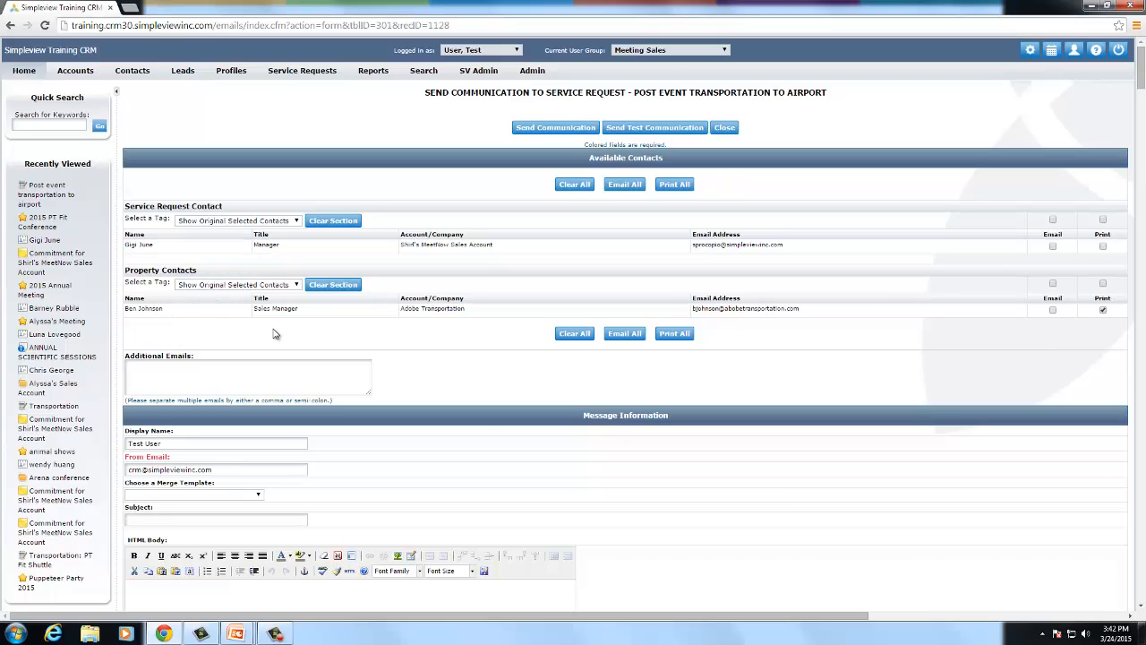
pyautogui.click(1052, 310)
# - Choose the Service Request Lead merge template for the email
pyautogui.scroll(-1, 297, 363)
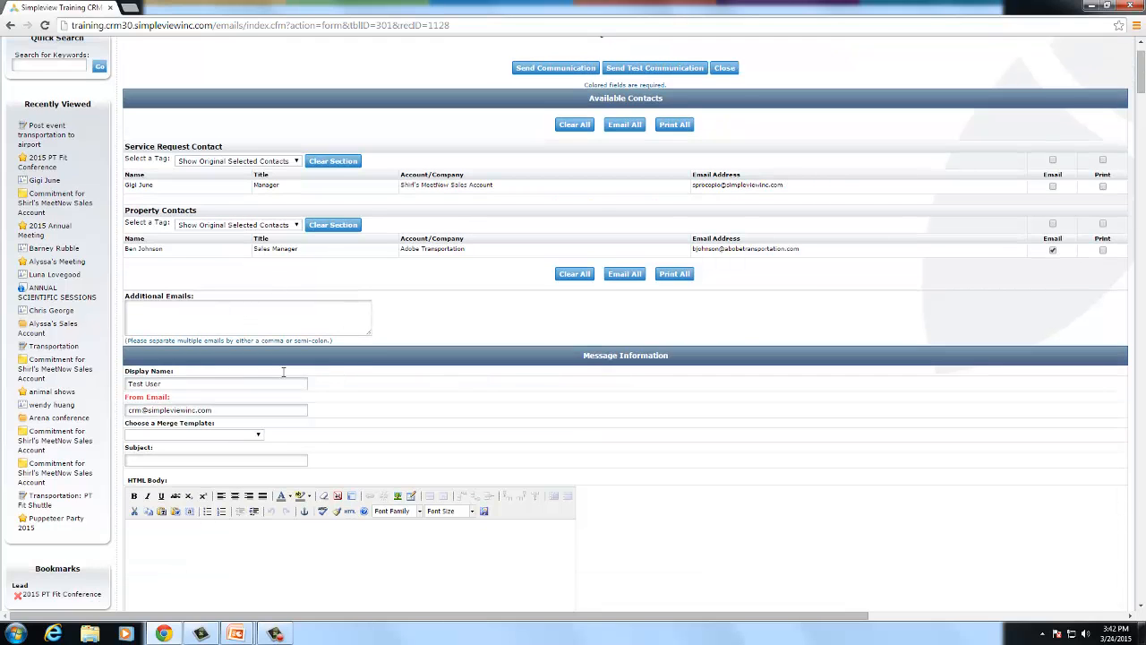
pyautogui.scroll(-1, 336, 391)
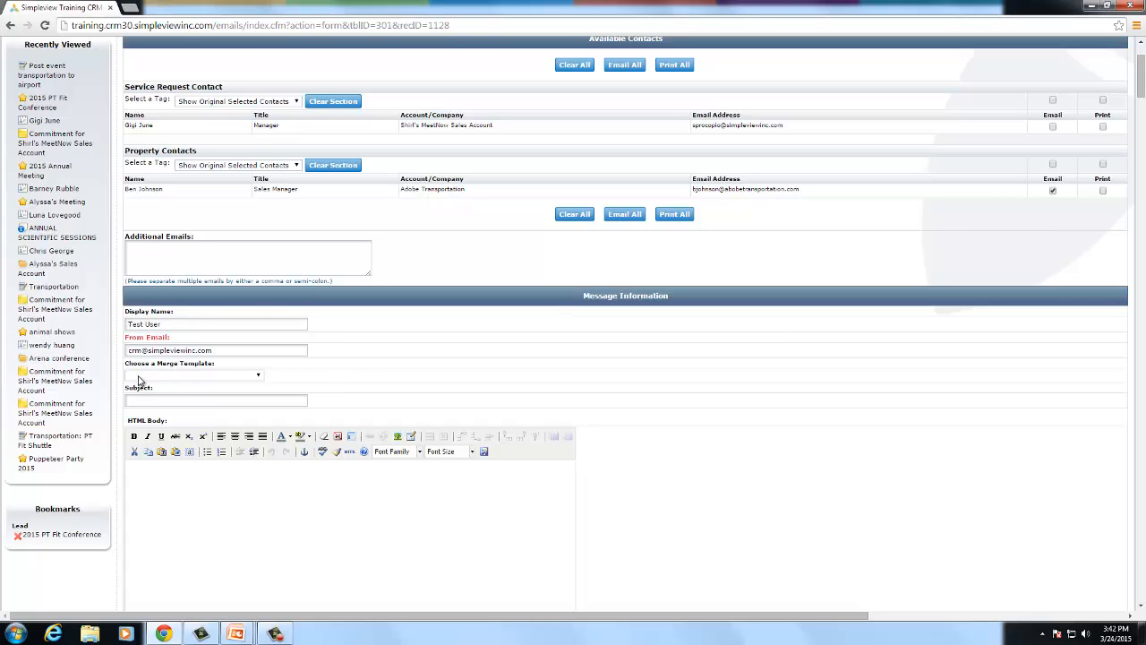
pyautogui.scroll(-1, 358, 358)
pyautogui.click(231, 317)
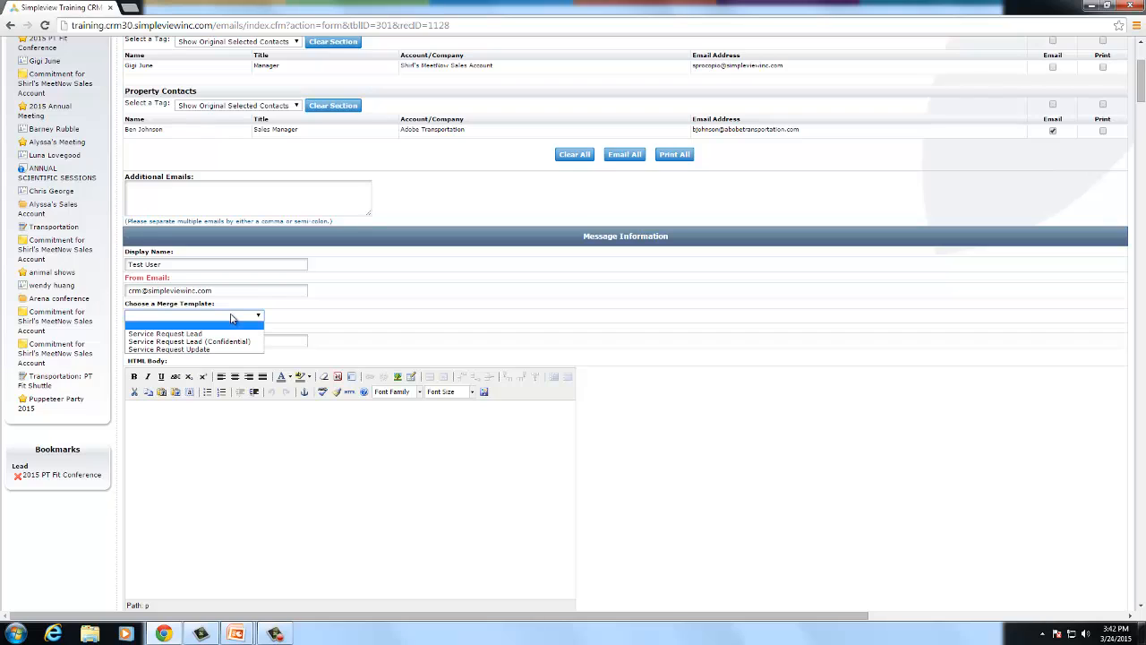
pyautogui.click(206, 333)
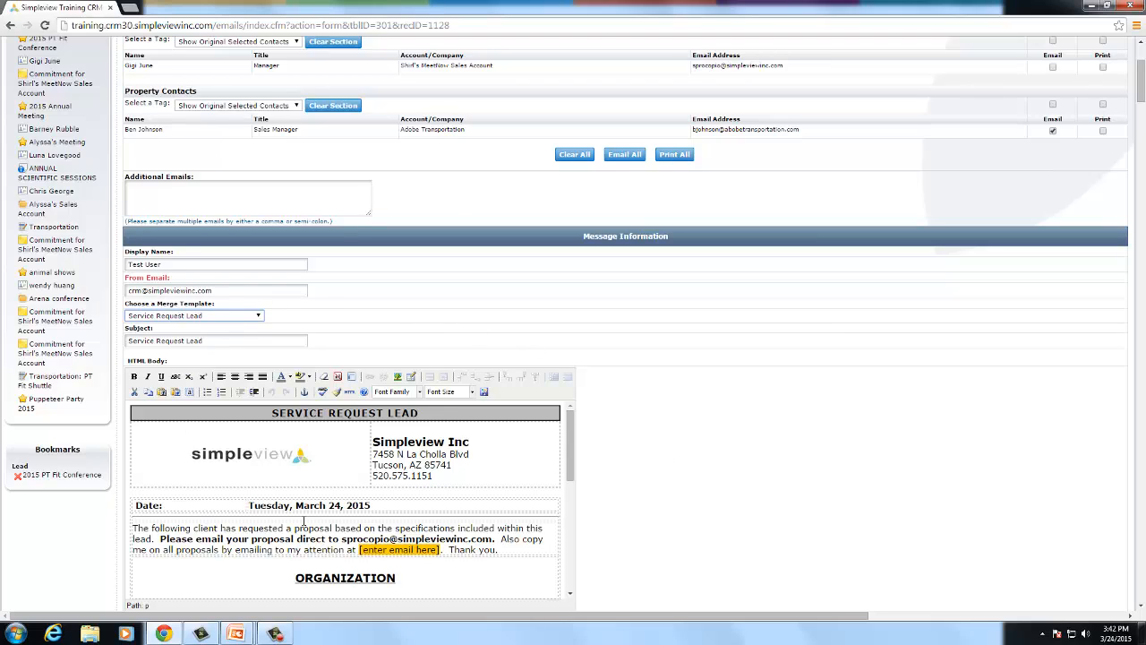
pyautogui.scroll(-1, 685, 417)
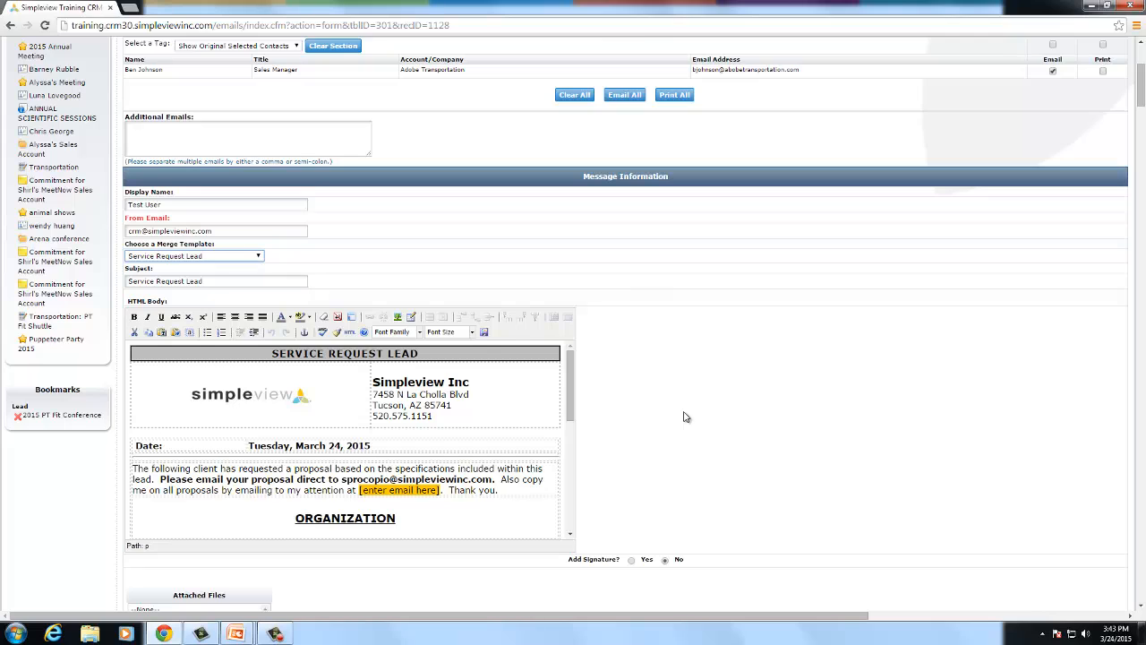
pyautogui.scroll(-2, 684, 417)
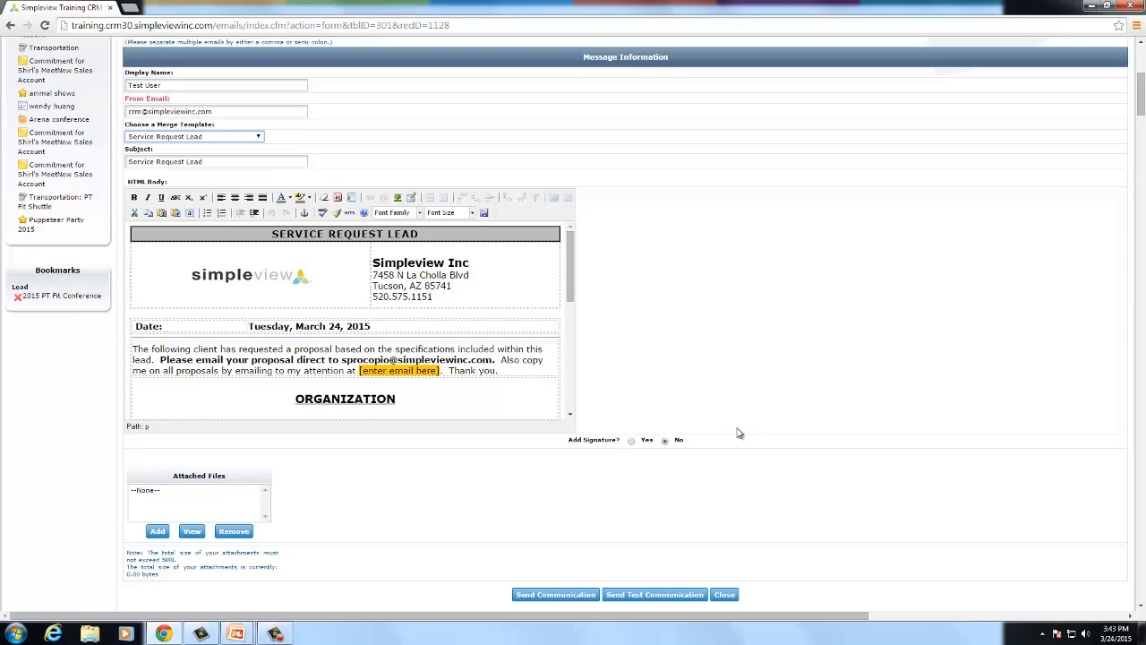
pyautogui.scroll(6, 735, 433)
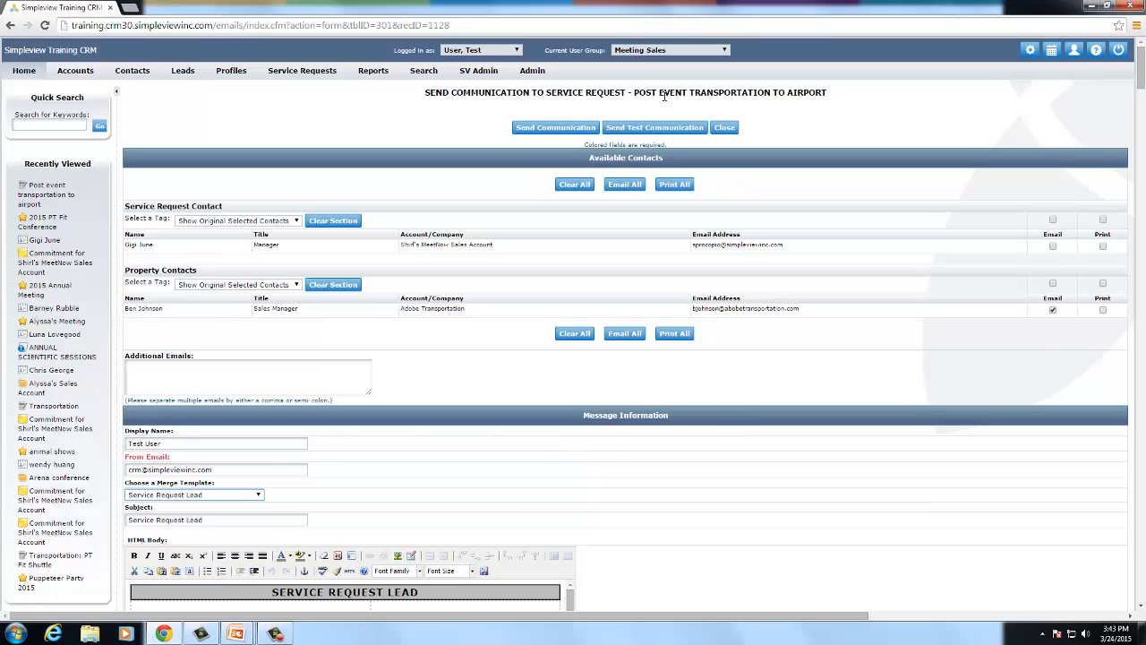
# - Open the test-send window and close it without sending a test
pyautogui.click(661, 131)
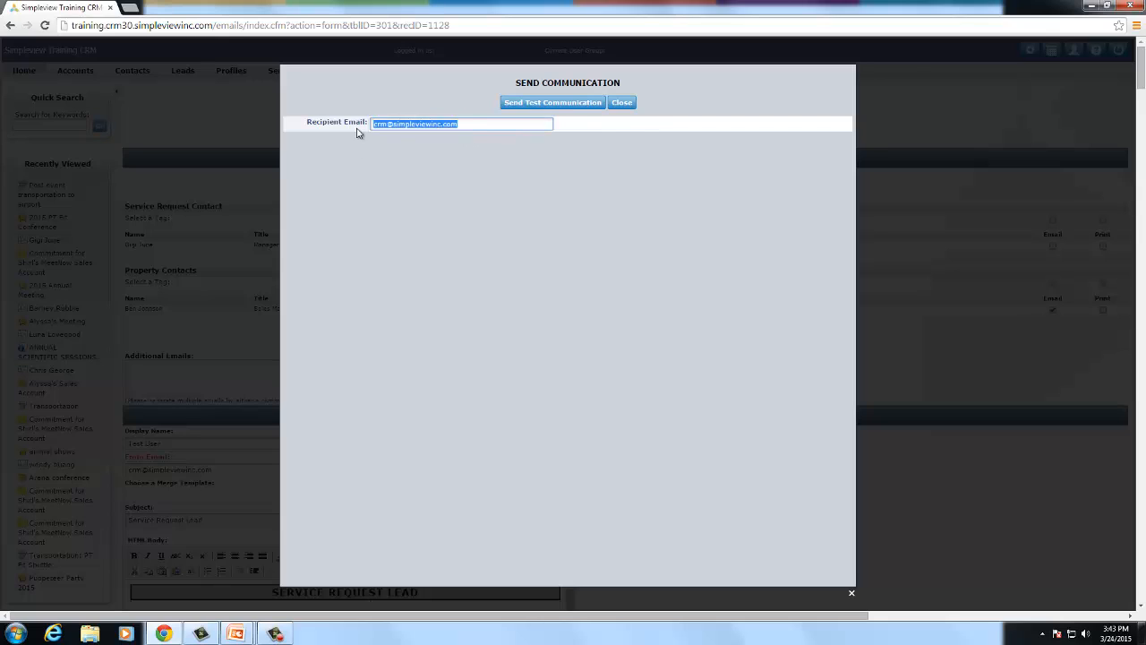
pyautogui.click(374, 123)
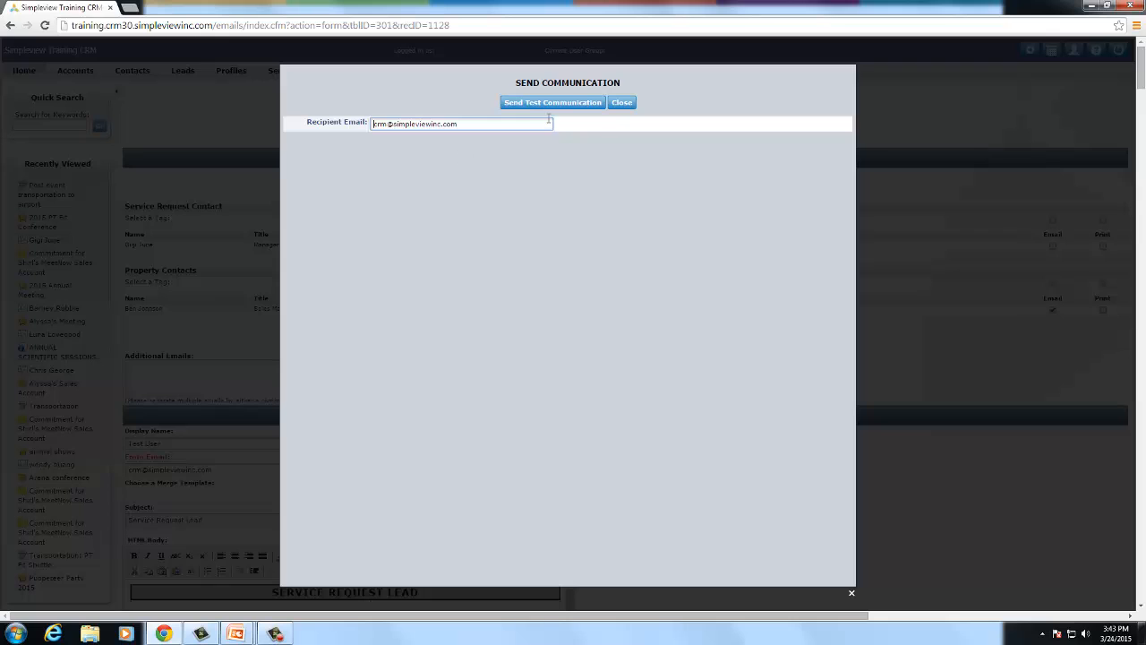
pyautogui.click(891, 120)
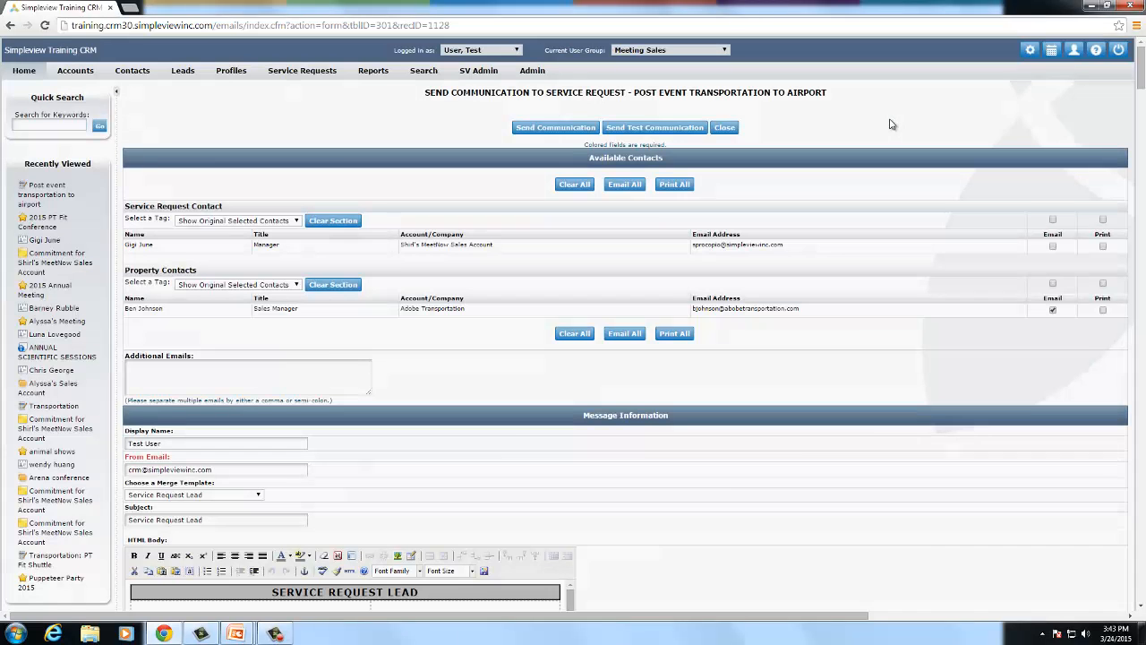
pyautogui.scroll(-2, 581, 383)
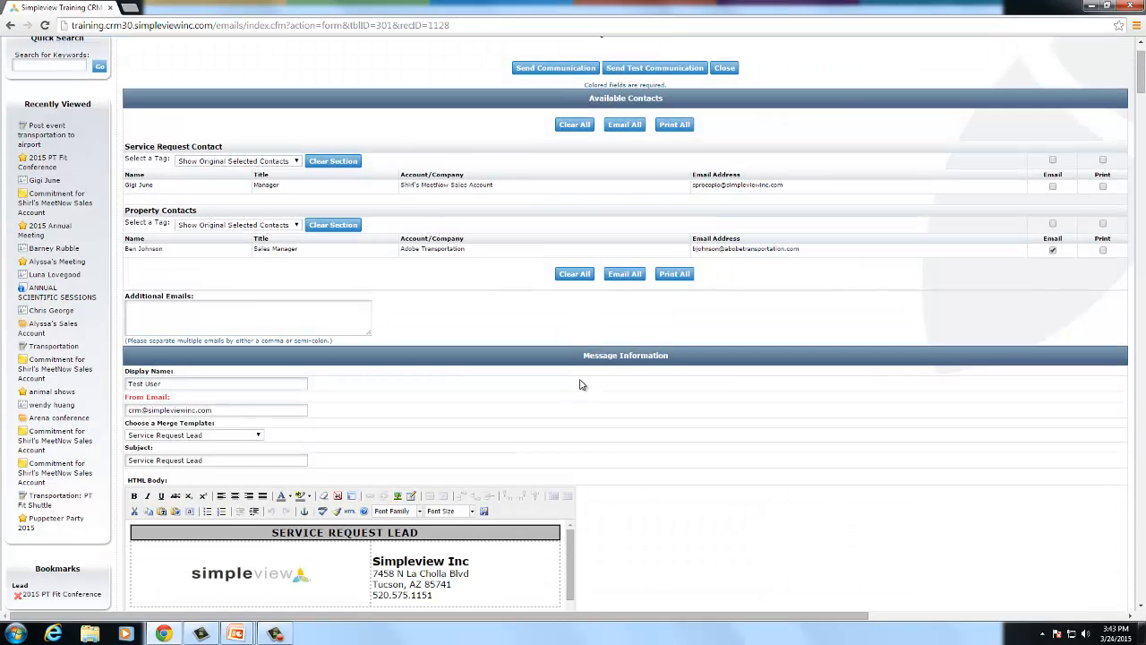
pyautogui.scroll(2, 662, 264)
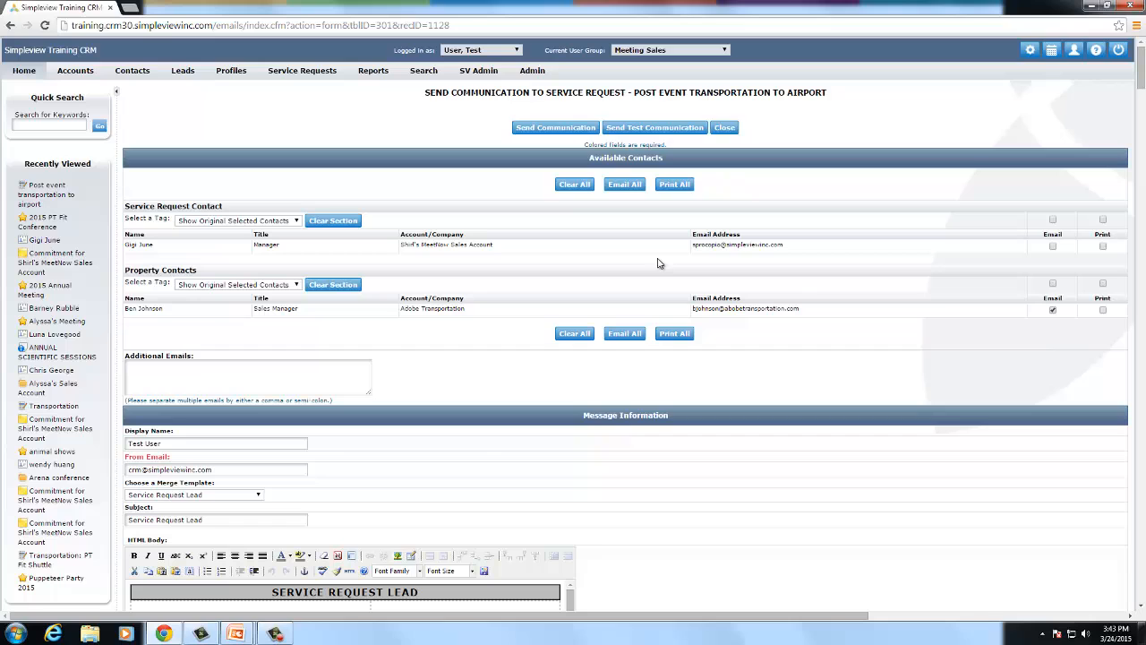
# - Send the email to Adobe Transportation, then view its entry in the request's communications
pyautogui.click(571, 130)
pyautogui.click(610, 111)
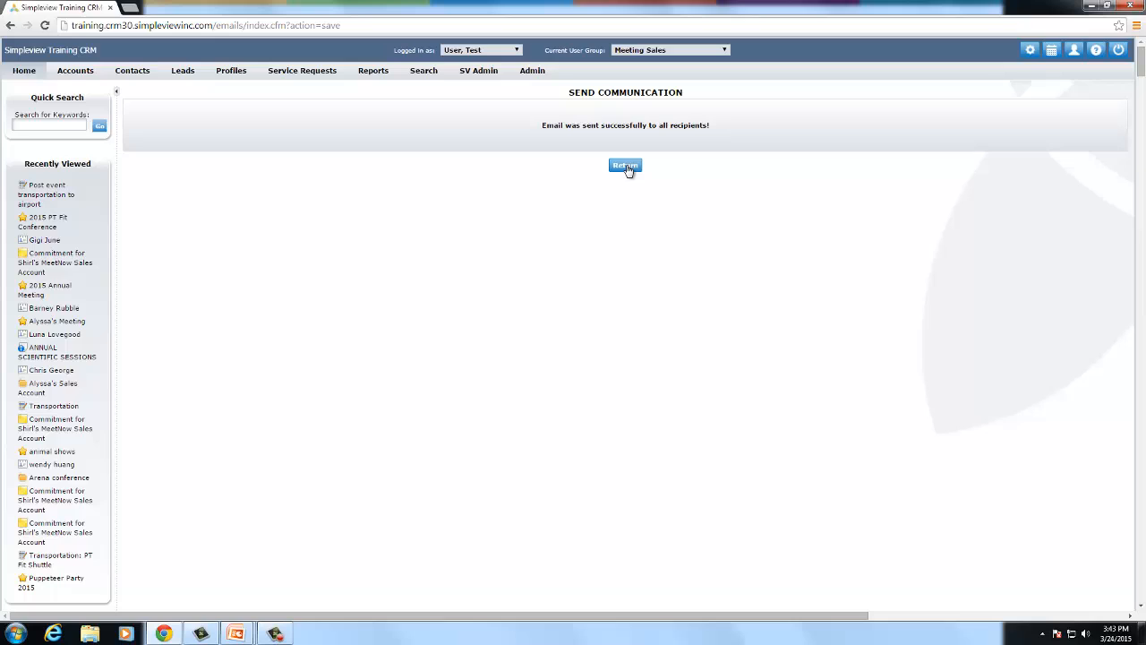
pyautogui.click(626, 166)
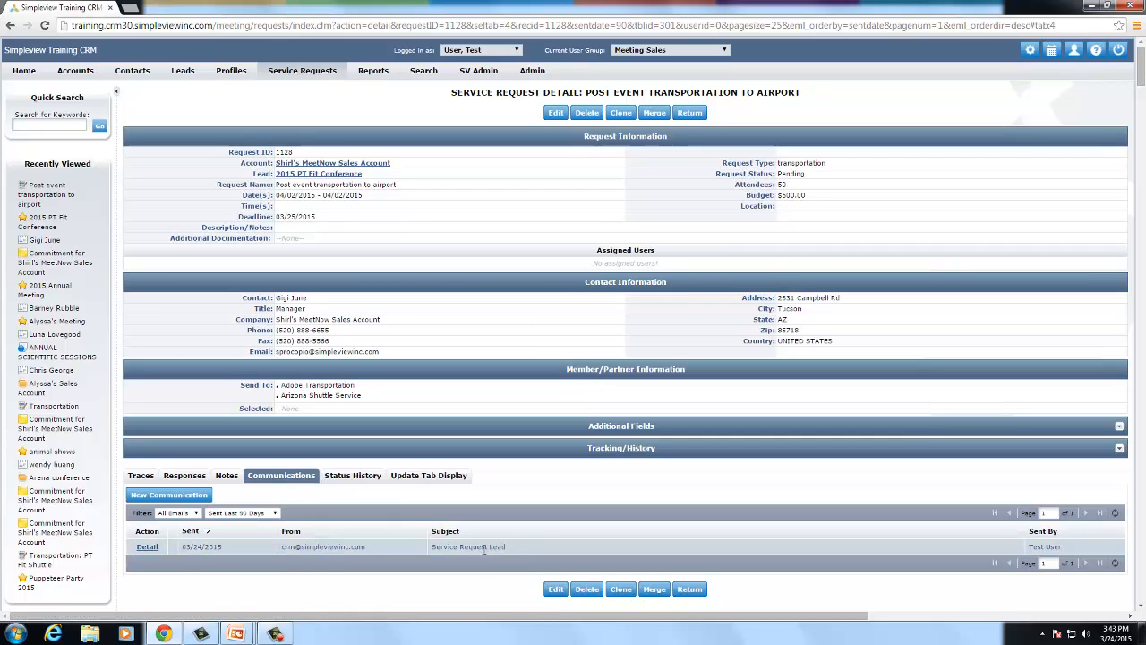
pyautogui.click(149, 546)
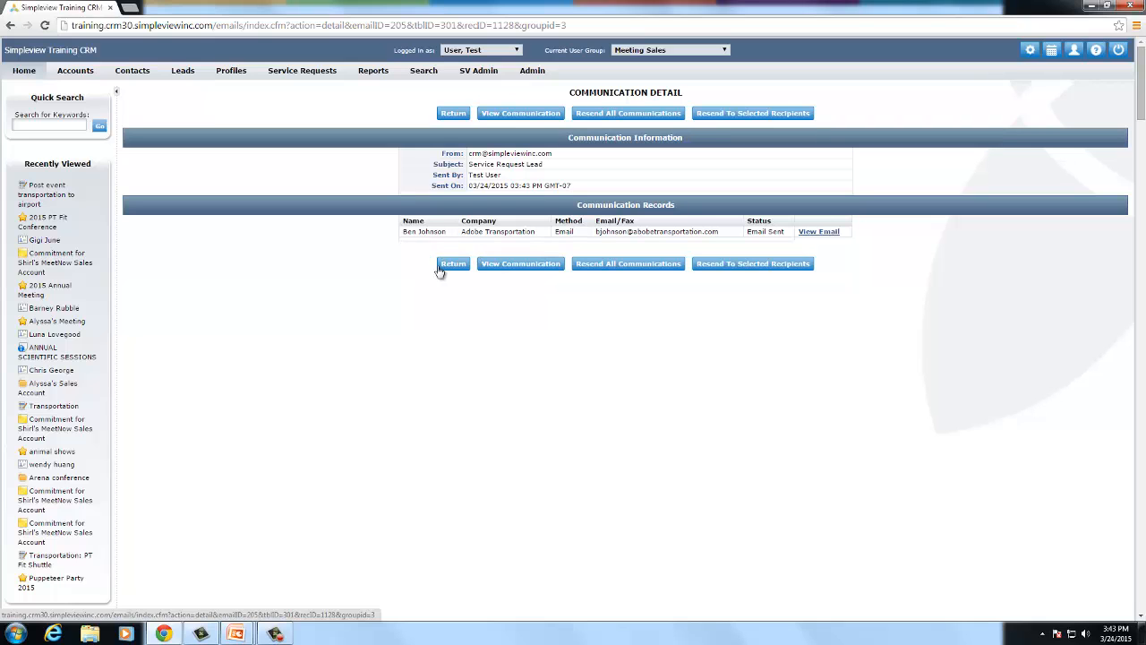
pyautogui.click(453, 114)
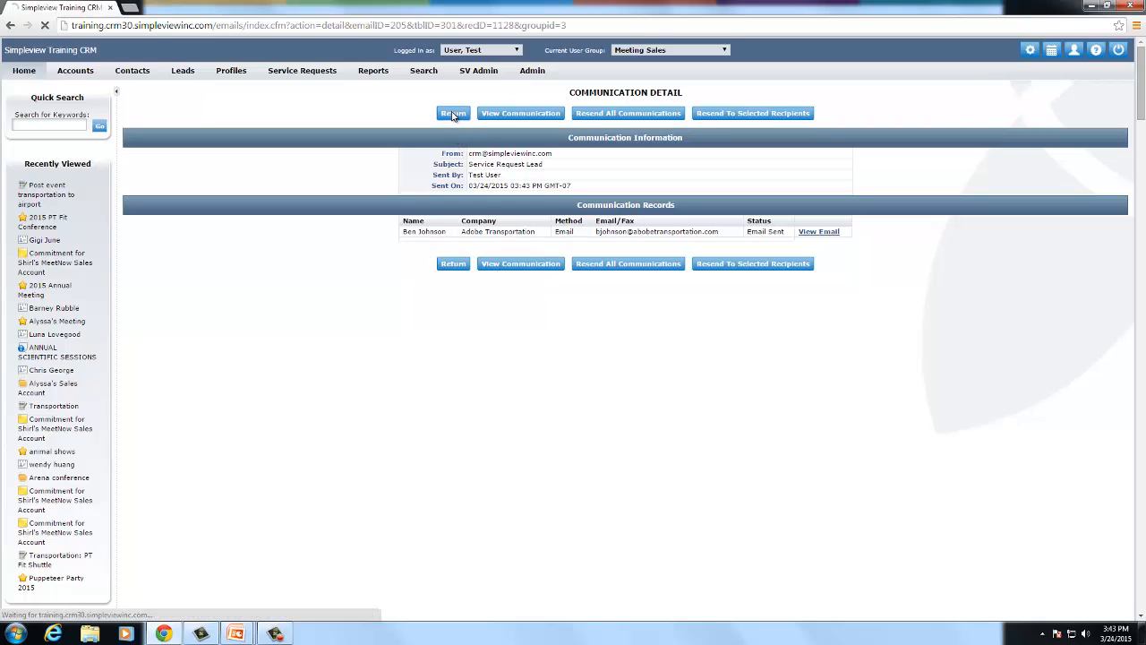
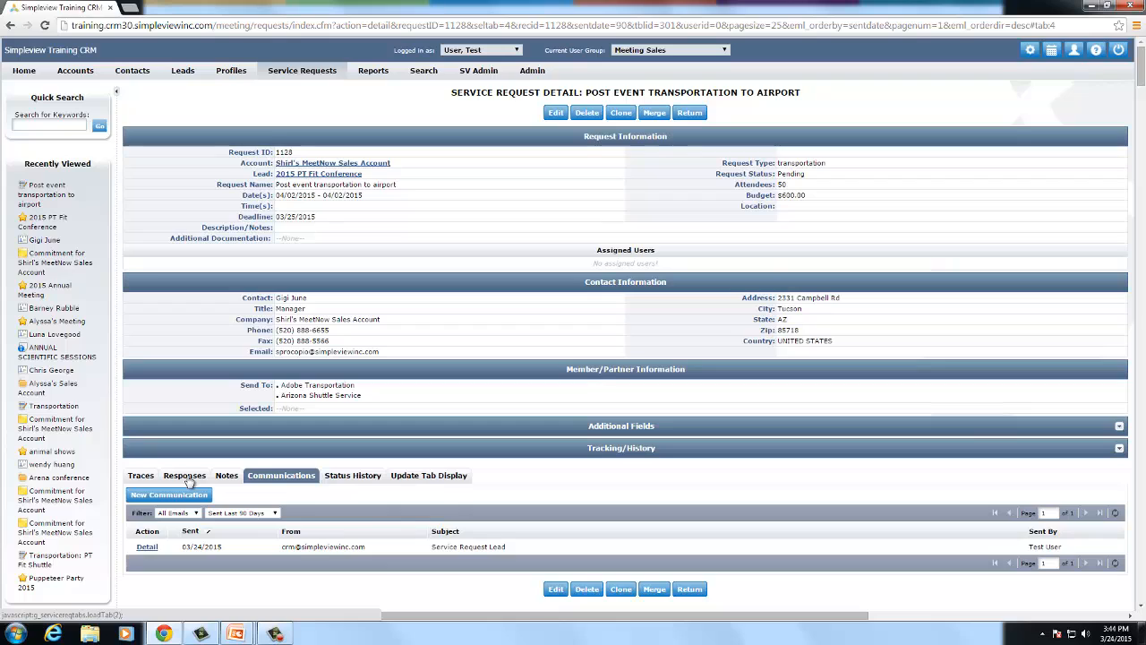
# - Show the Responses tab of the 'Post event transportation to airport' request, currently empty
pyautogui.click(187, 477)
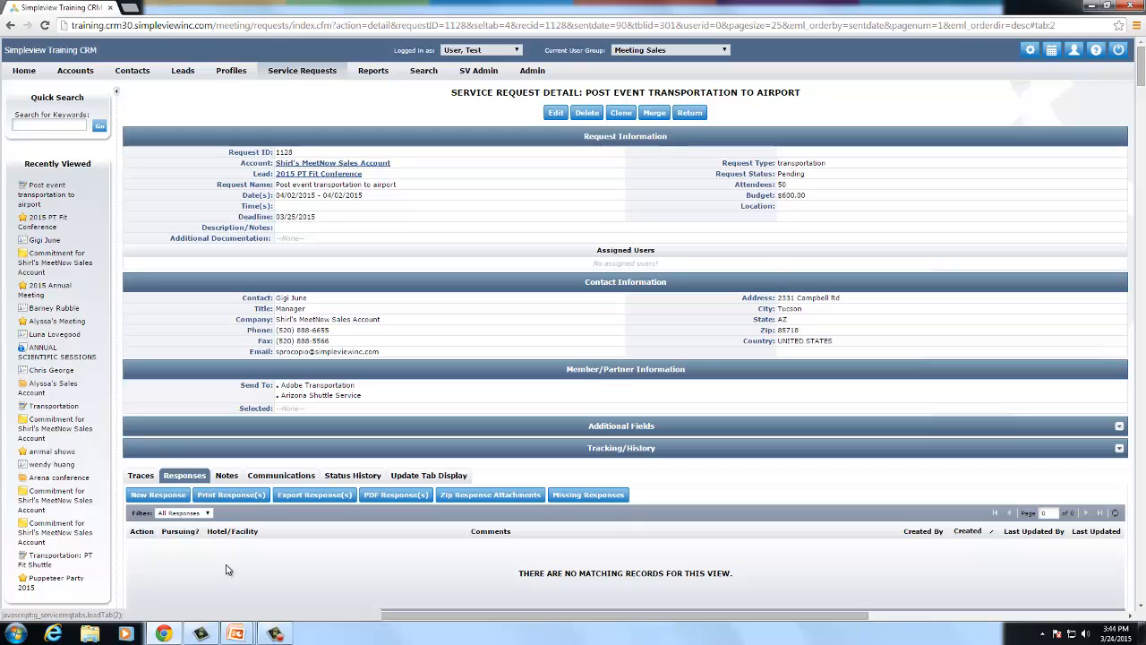
# - Save an Adobe Transportation response with Pursuing Yes and comment 'Yes, would love to pursue!', then edit the request
pyautogui.click(181, 496)
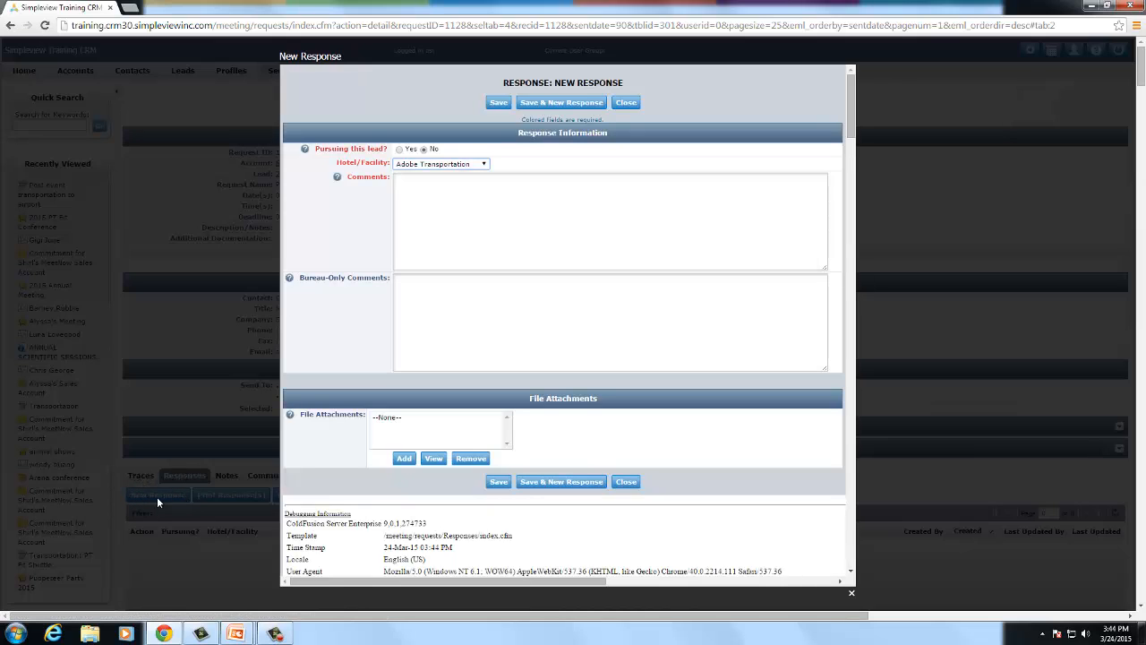
pyautogui.click(400, 149)
pyautogui.click(417, 165)
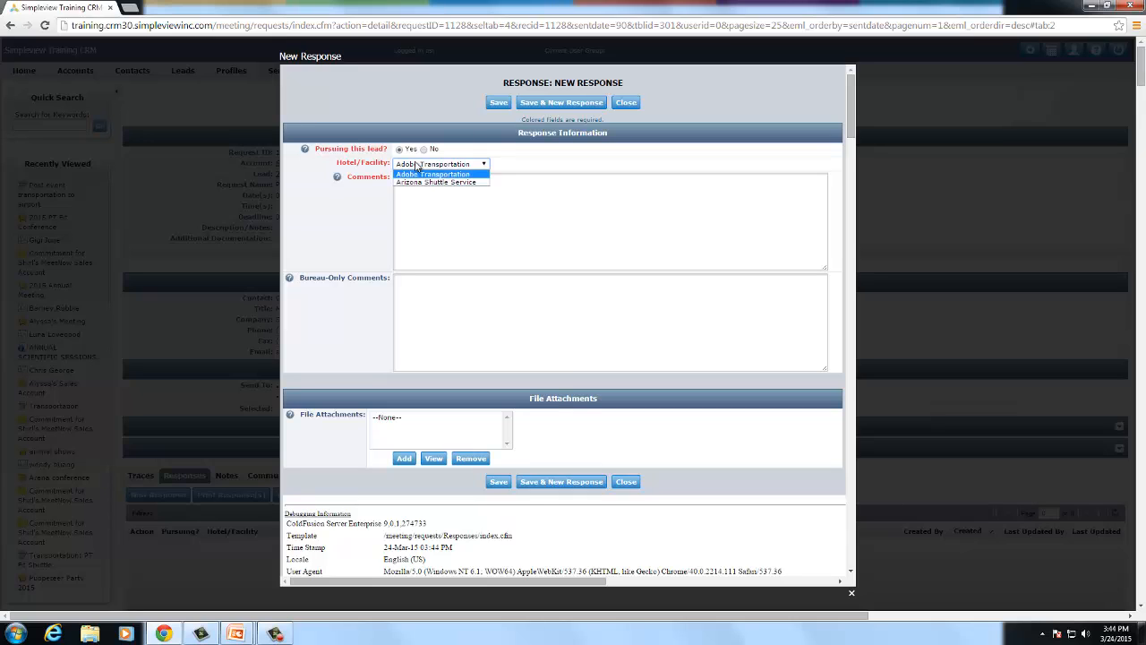
pyautogui.click(419, 166)
pyautogui.click(433, 177)
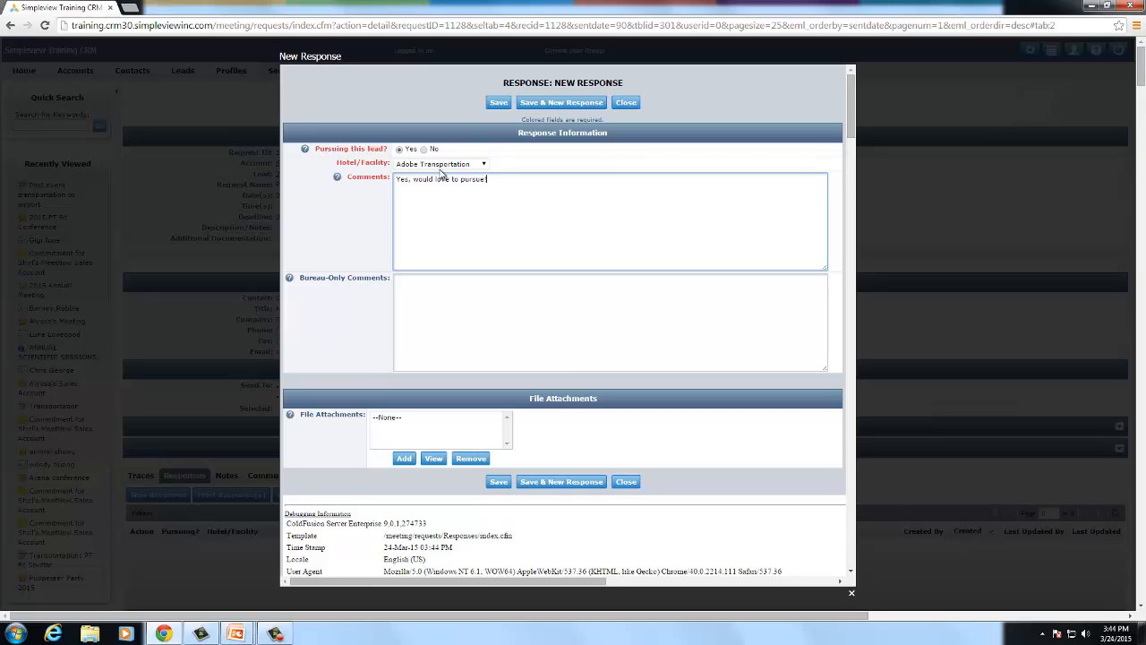
pyautogui.click(499, 105)
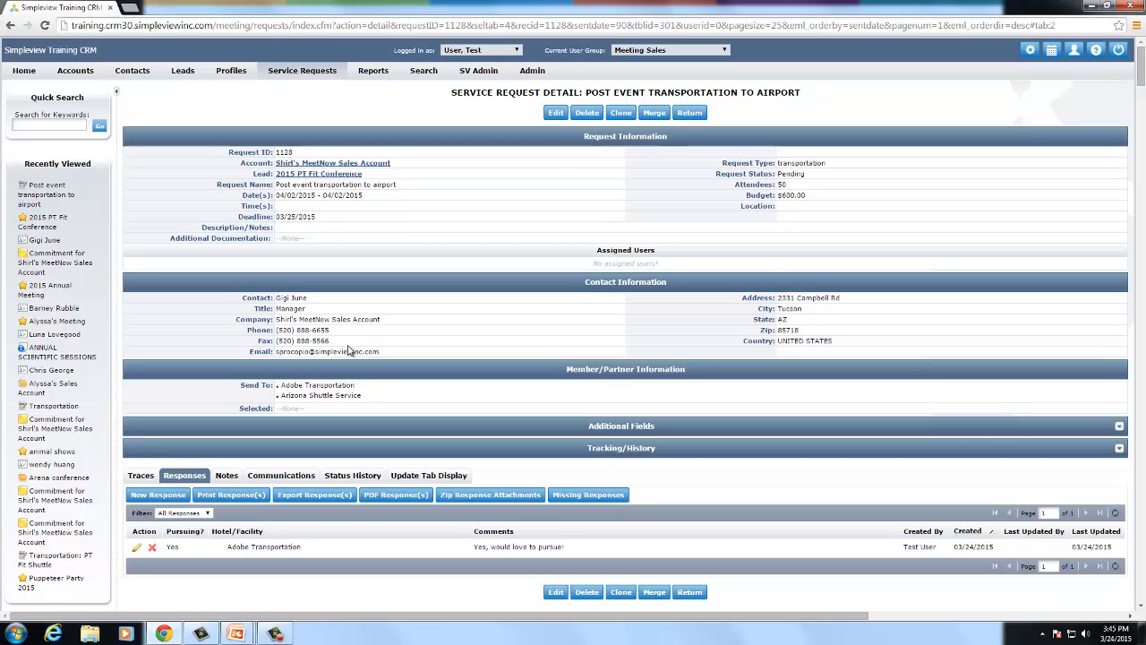
pyautogui.click(552, 118)
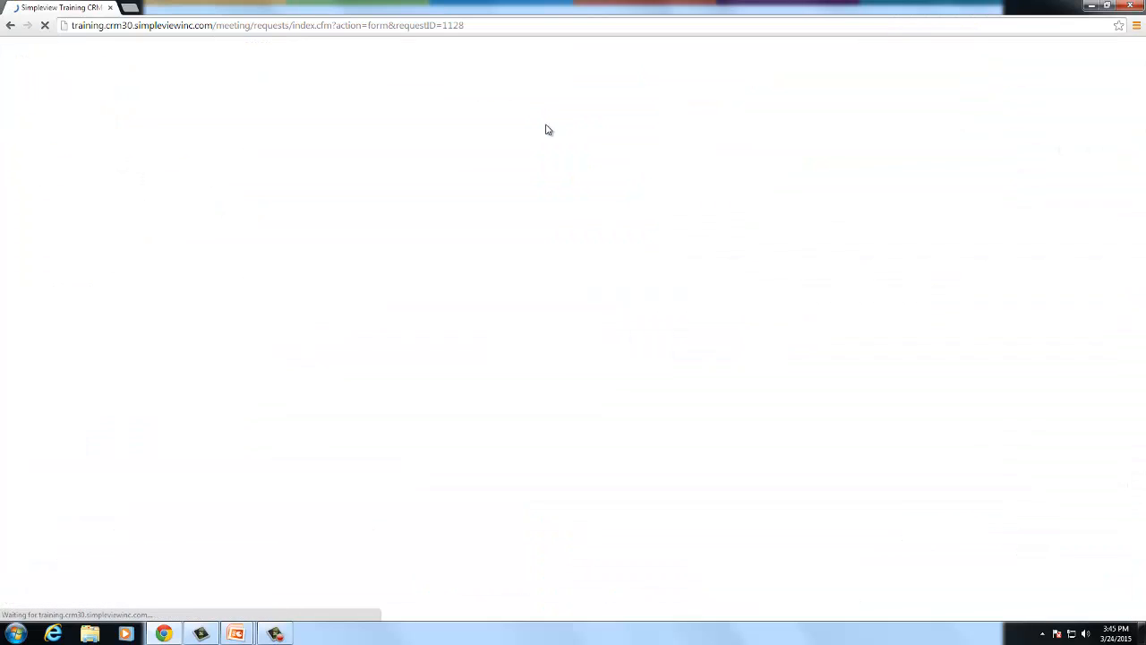
# - Tick Selected for Adobe Transportation under Members/Partners and save the service request
pyautogui.scroll(-2, 671, 278)
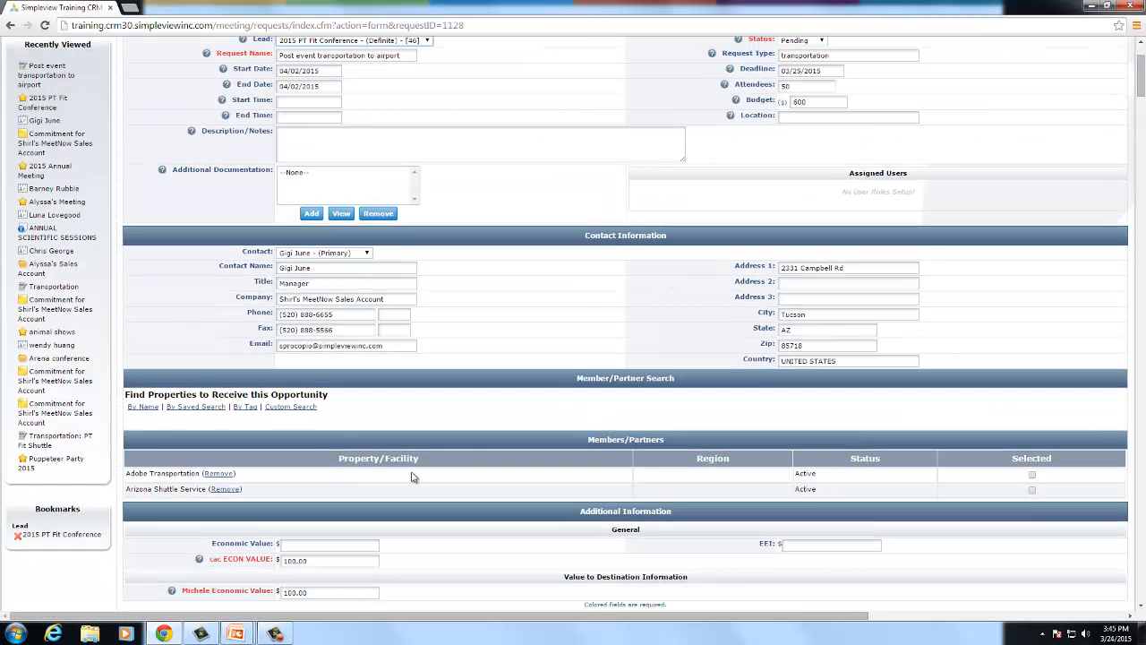
pyautogui.click(1032, 481)
pyautogui.scroll(1, 923, 473)
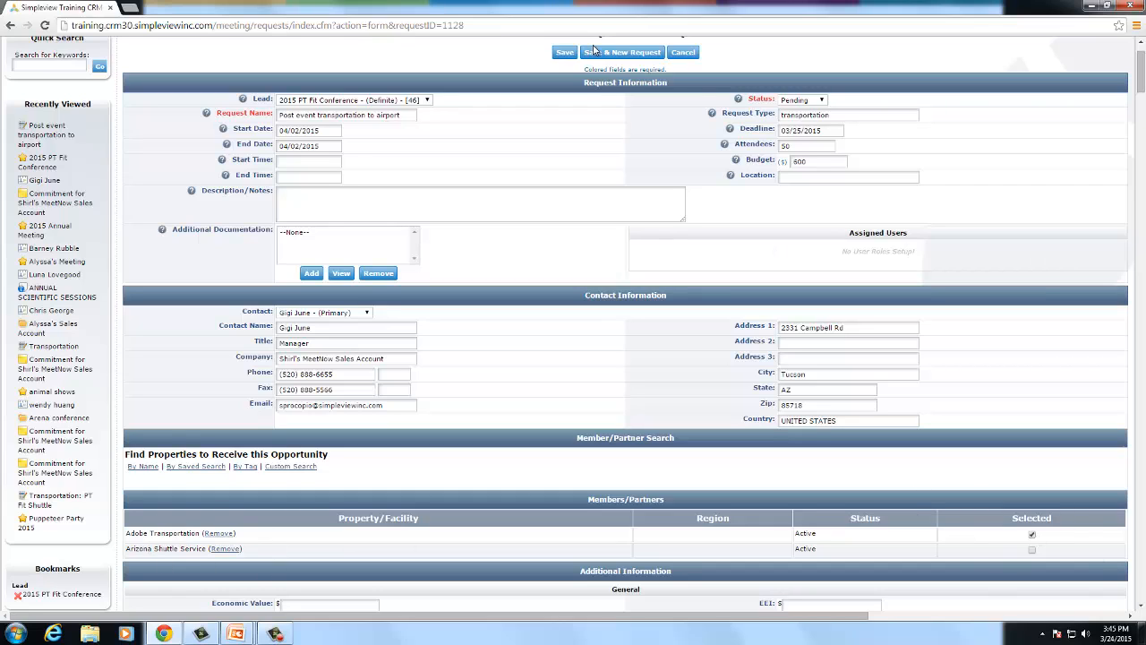
pyautogui.click(557, 56)
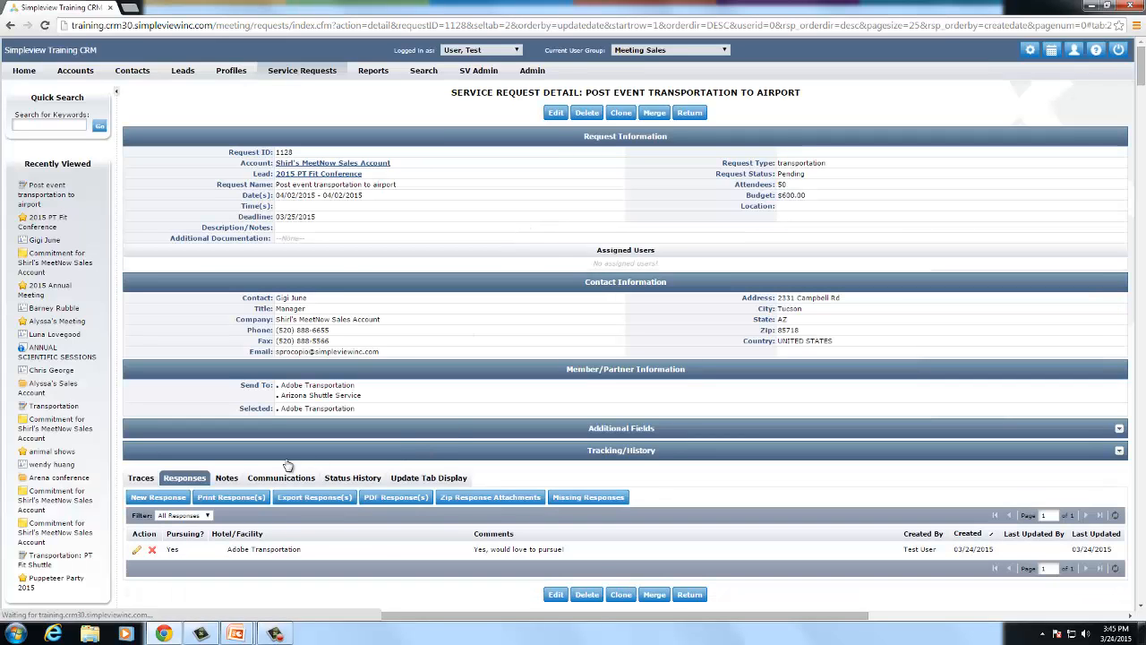
# - Review the request's Notes, then its Traces showing the completed 03/24/2015 Communication Sent trace
pyautogui.click(226, 478)
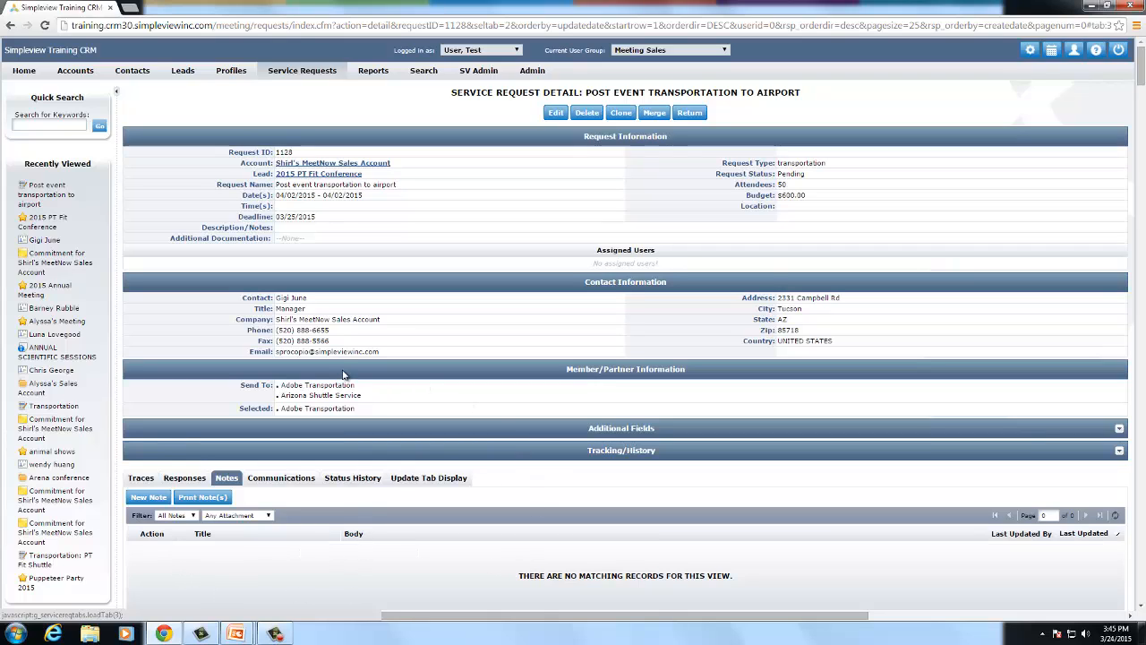
pyautogui.click(143, 479)
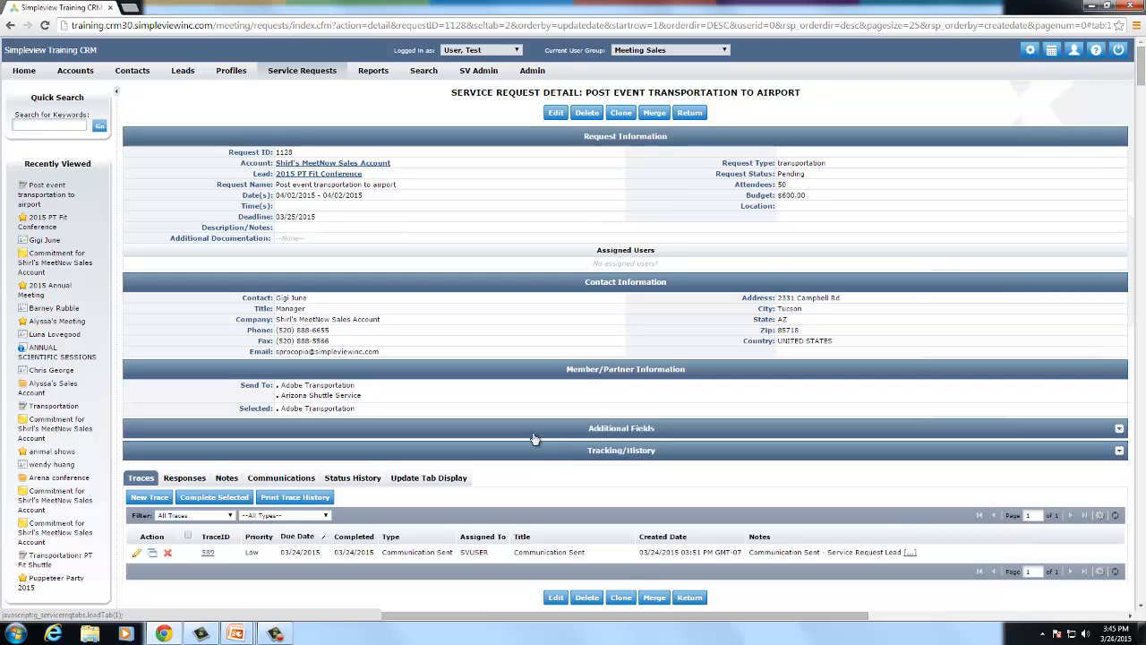
pyautogui.scroll(-3, 488, 424)
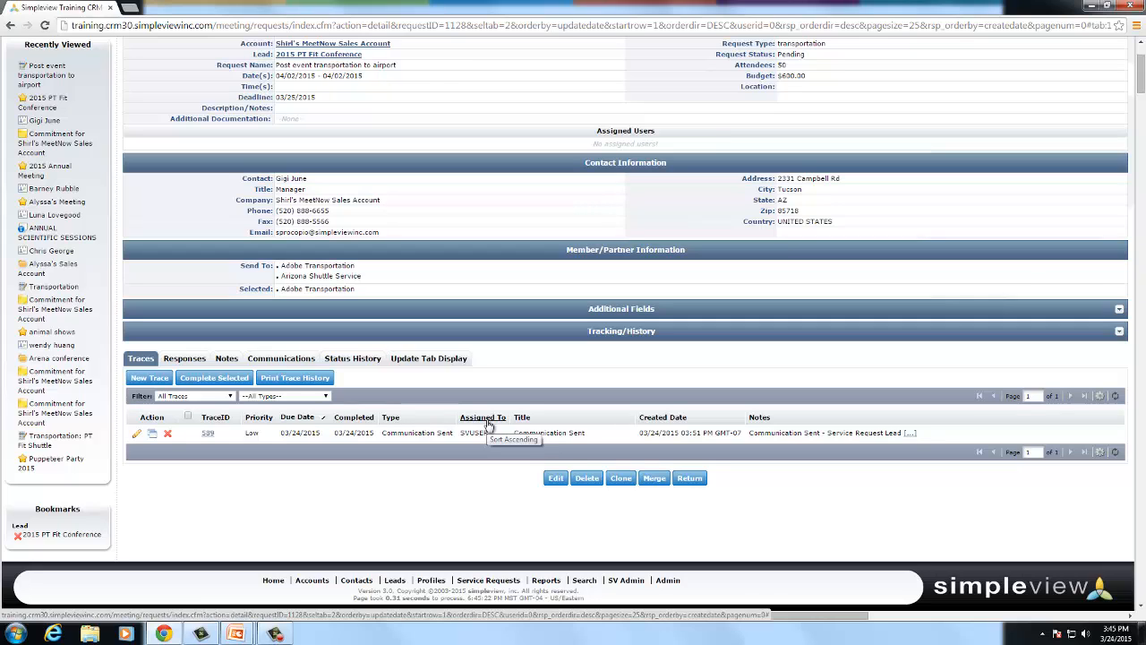
# - Return to the 2015 PT Fit Conference lead and list its Partner Services service requests
pyautogui.click(79, 535)
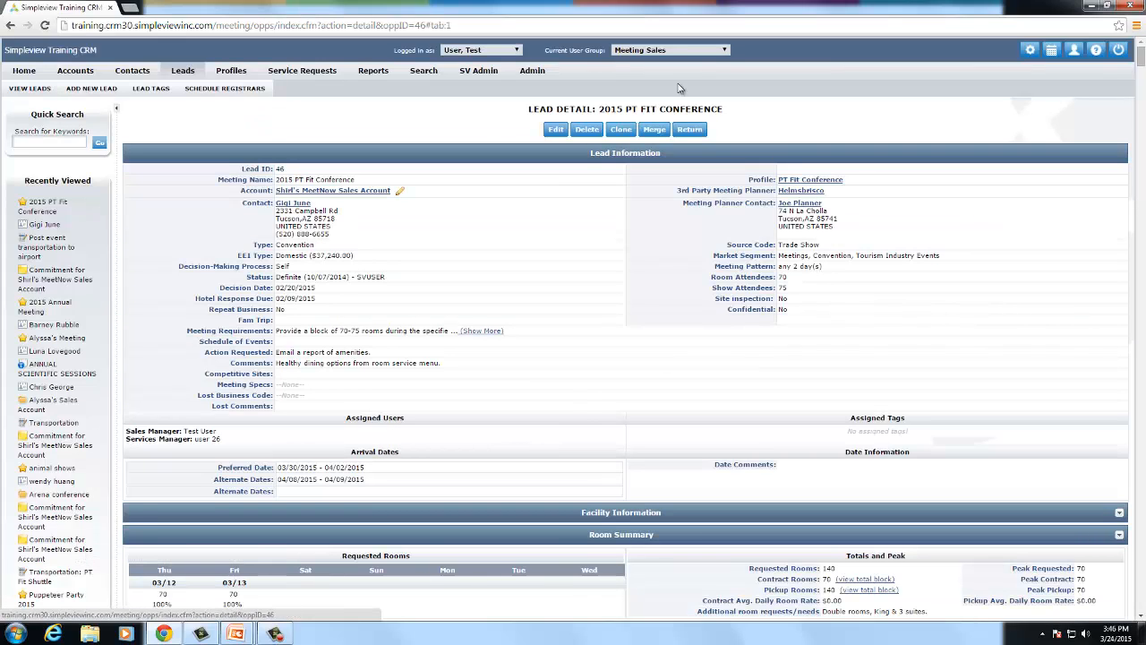
pyautogui.scroll(-4, 542, 403)
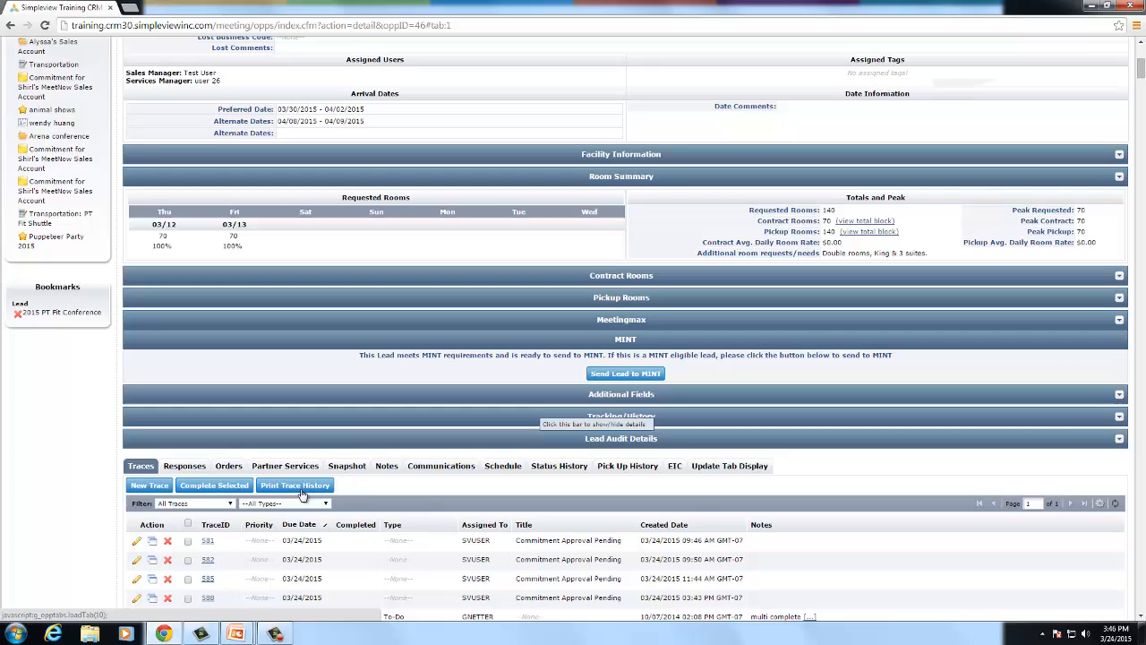
pyautogui.click(303, 466)
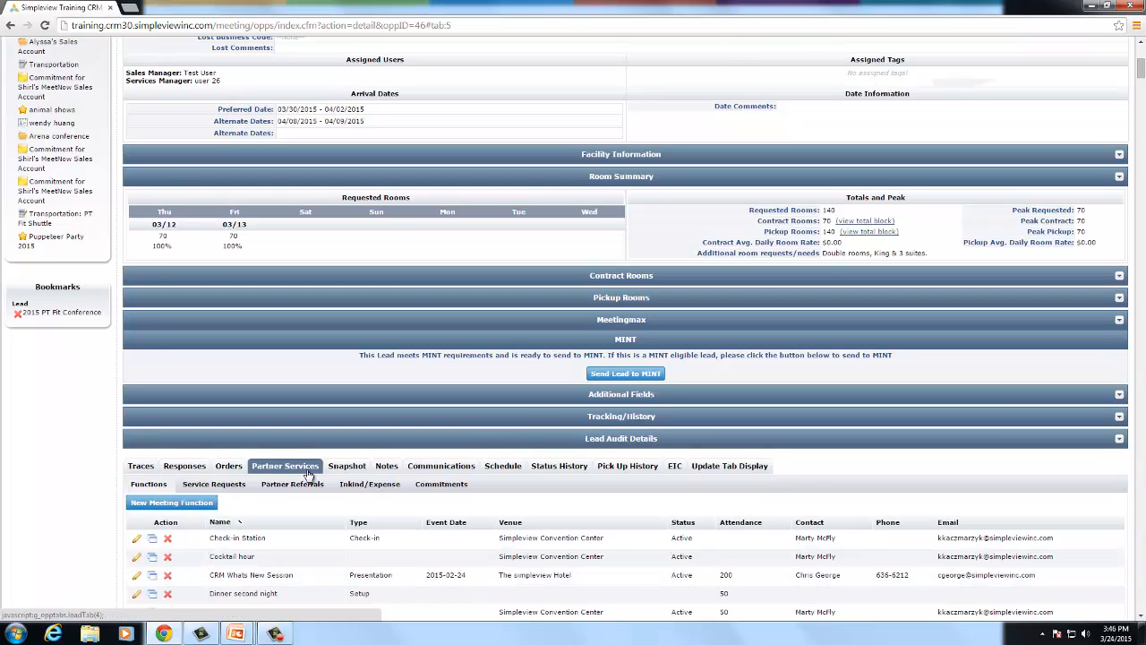
pyautogui.click(226, 485)
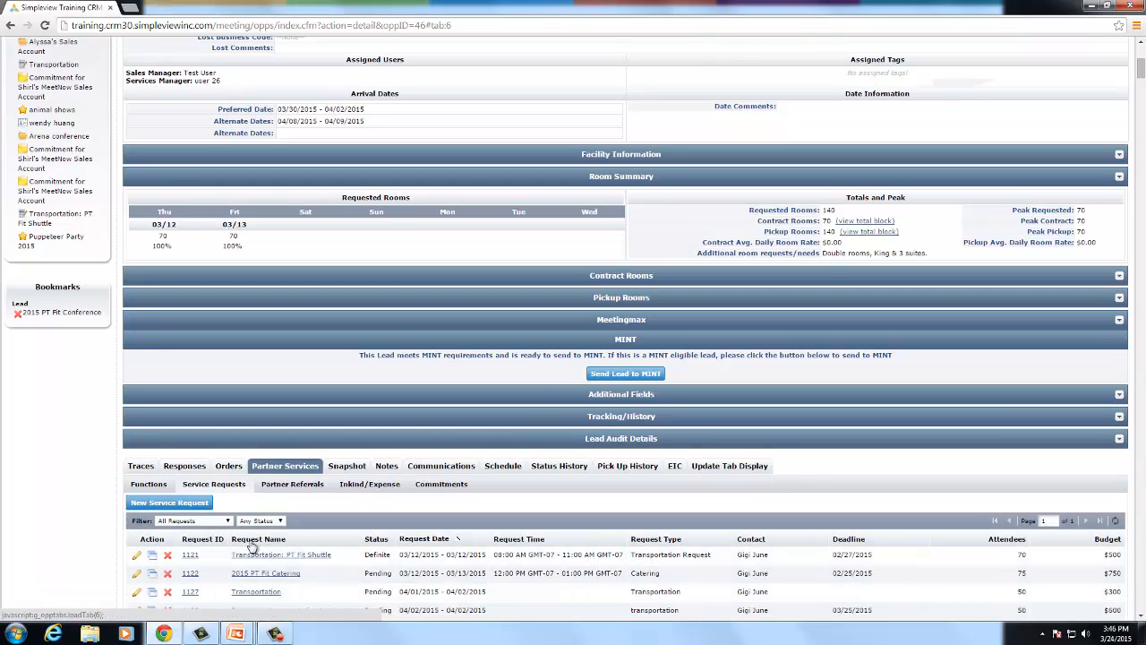
pyautogui.scroll(-1, 283, 548)
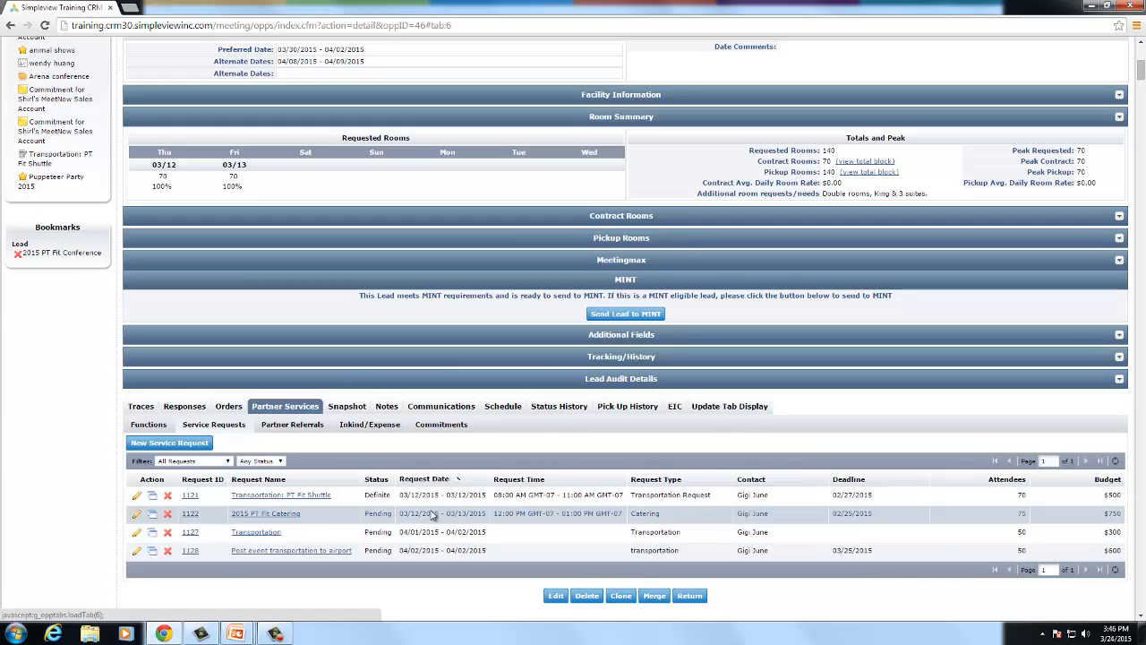
pyautogui.scroll(1, 466, 503)
pyautogui.scroll(2, 466, 503)
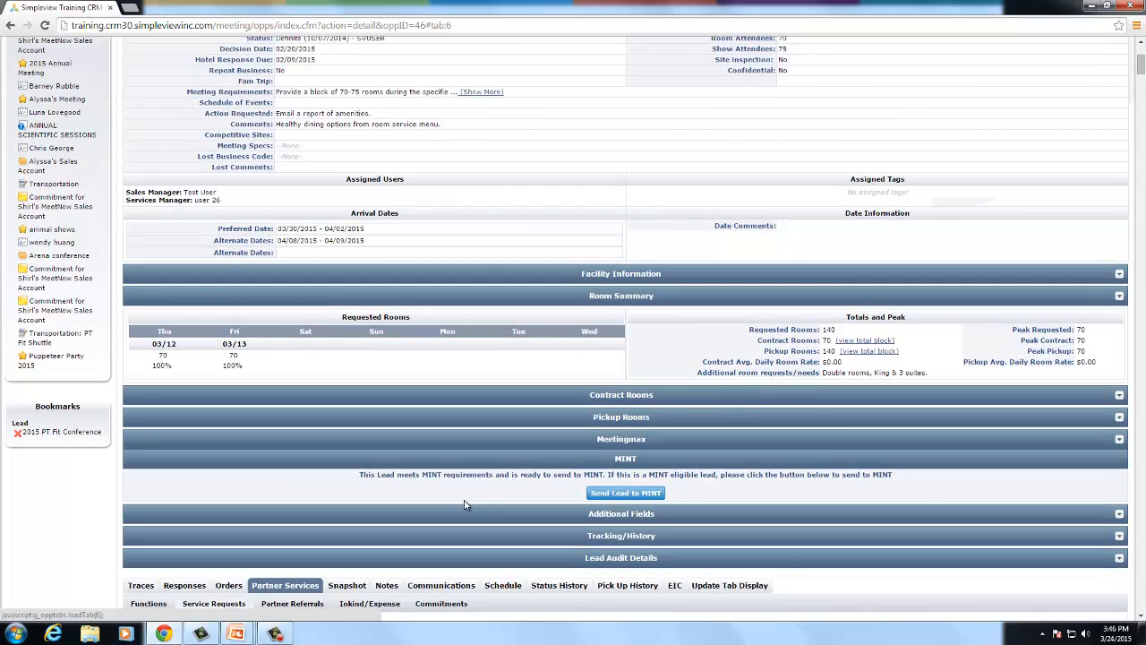
pyautogui.scroll(-1, 464, 504)
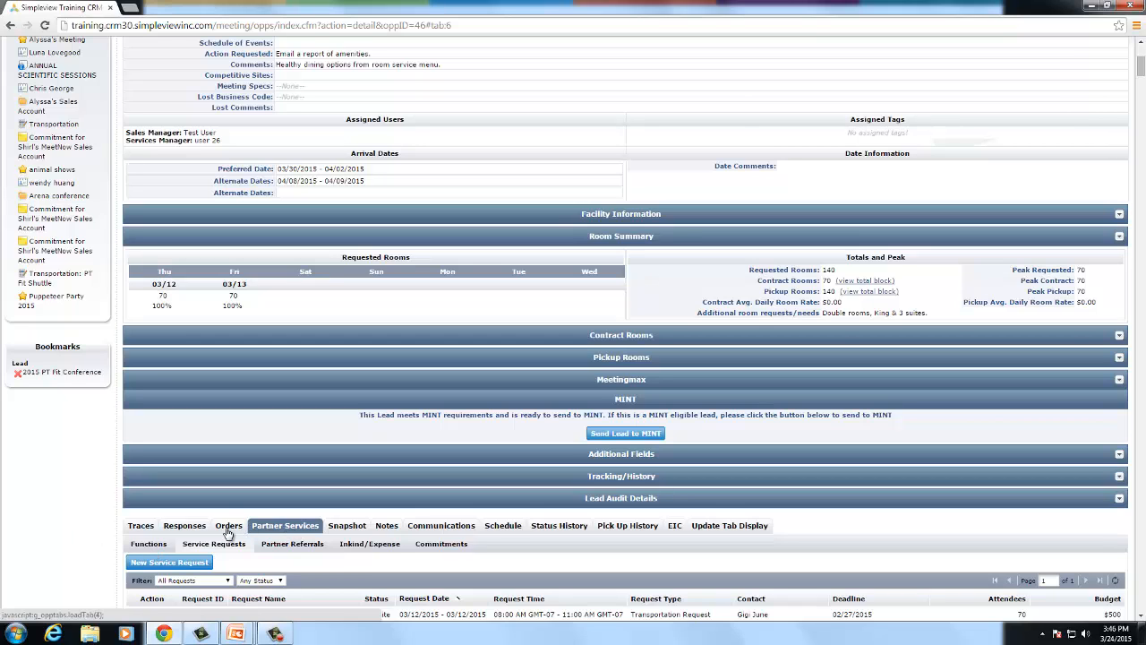
# - Switch the lead's Partner Services section to its Functions list
pyautogui.click(143, 545)
pyautogui.scroll(-2, 548, 435)
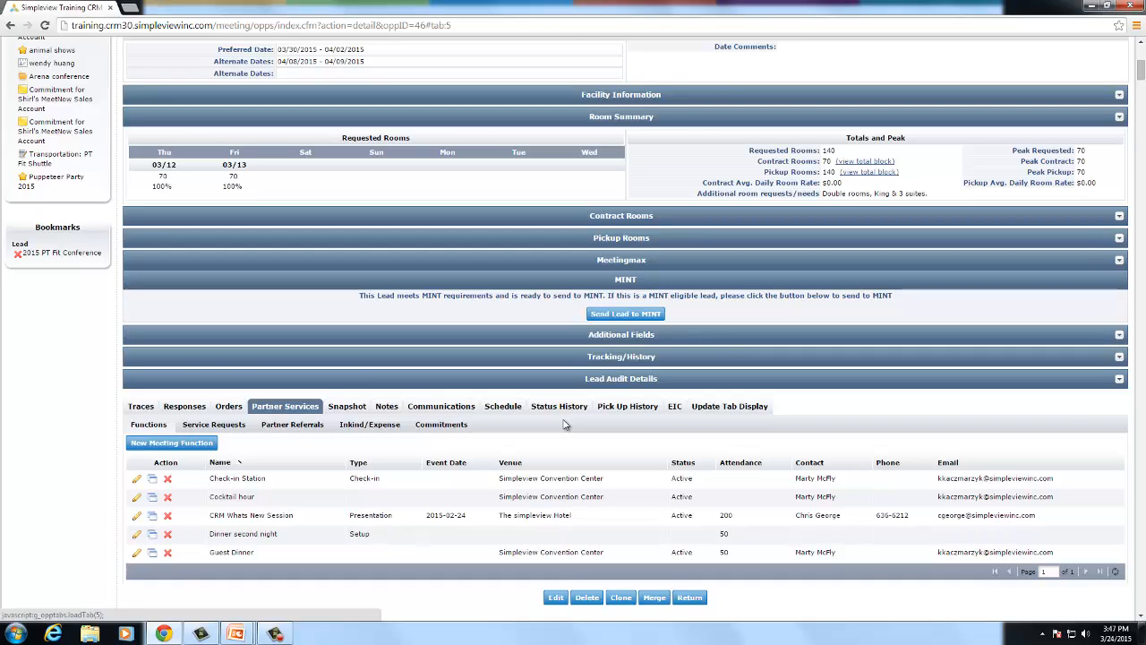
pyautogui.scroll(1, 564, 424)
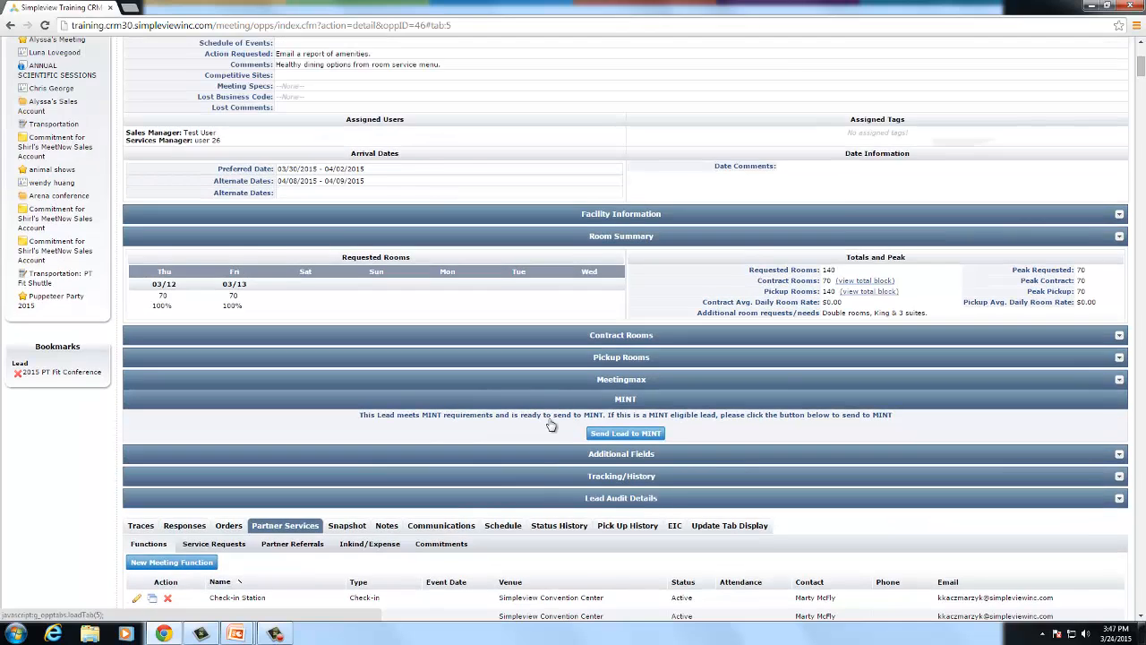
pyautogui.scroll(2, 551, 425)
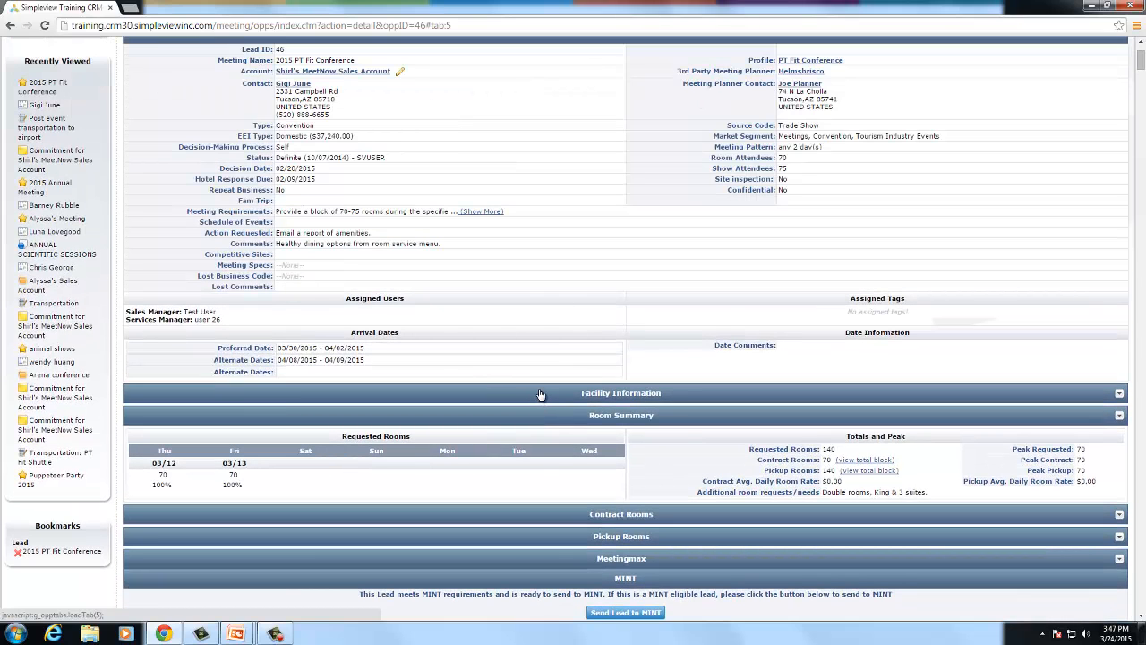
# - Expand the lead's facility information, noting Convention Center: Yes, and scroll down to the functions table
pyautogui.click(539, 394)
pyautogui.scroll(-1, 540, 412)
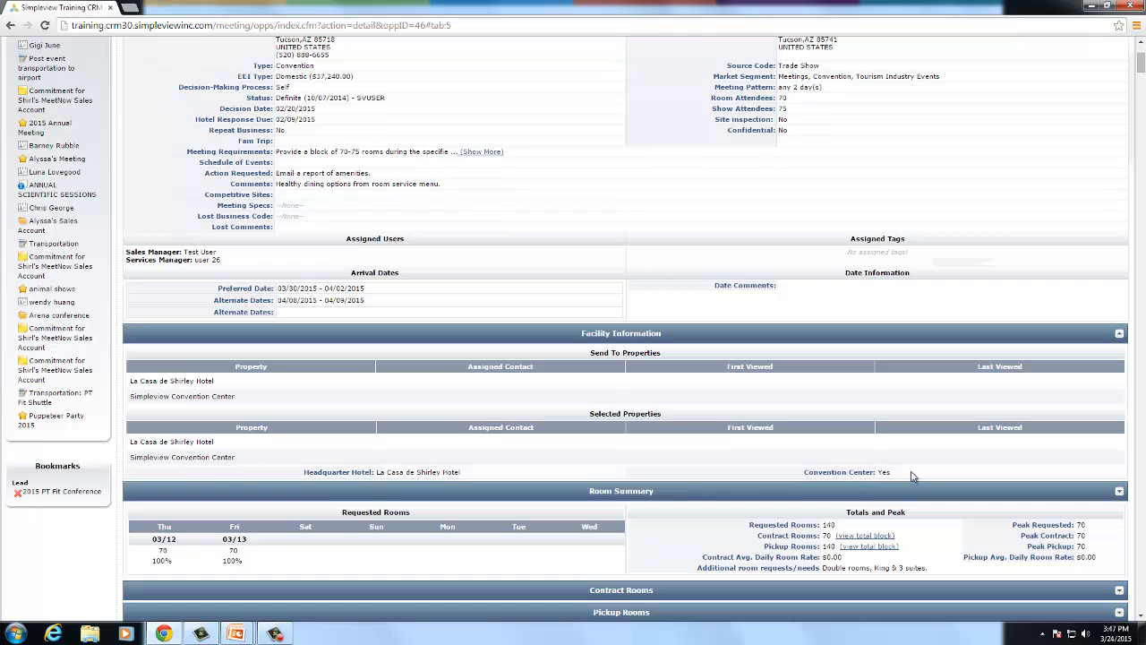
pyautogui.moveTo(911, 475); pyautogui.dragTo(802, 469)
pyautogui.scroll(-1, 792, 465)
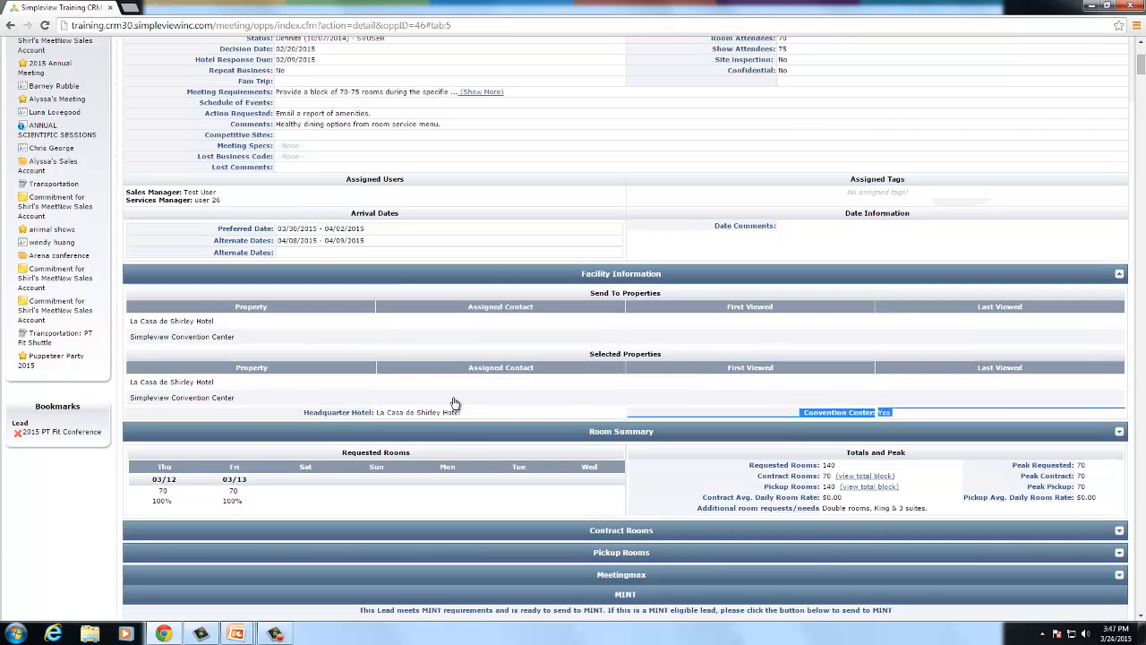
pyautogui.scroll(-1, 455, 440)
pyautogui.scroll(-4, 454, 440)
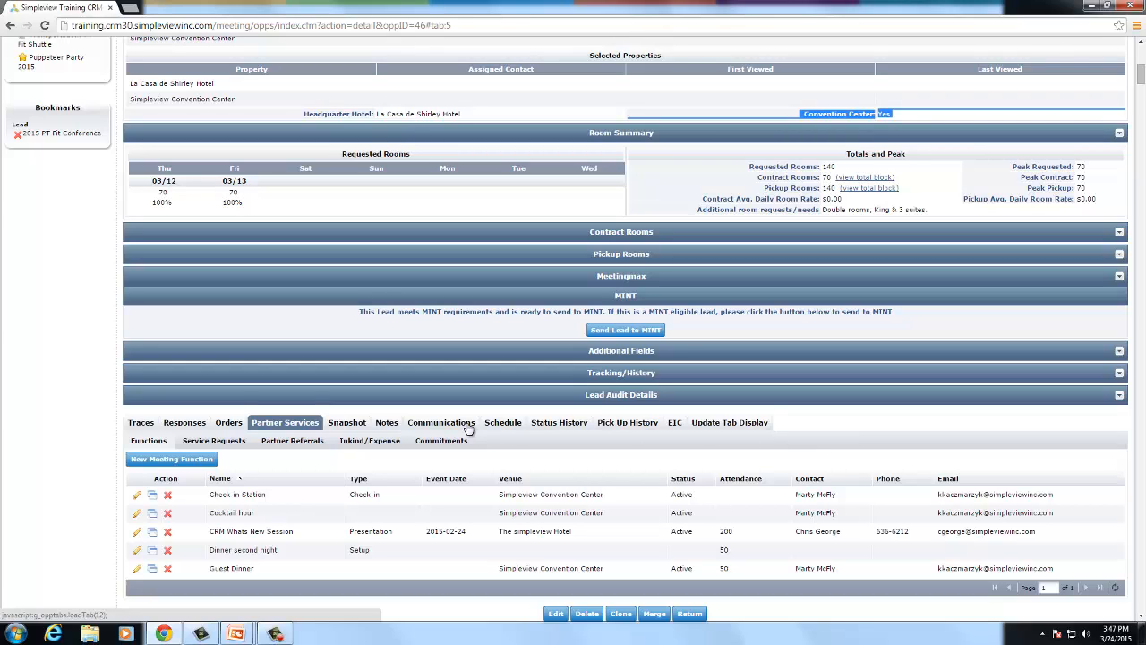
# - Start a new meeting function named 'Breakfast for team' with function type Meal
pyautogui.click(184, 460)
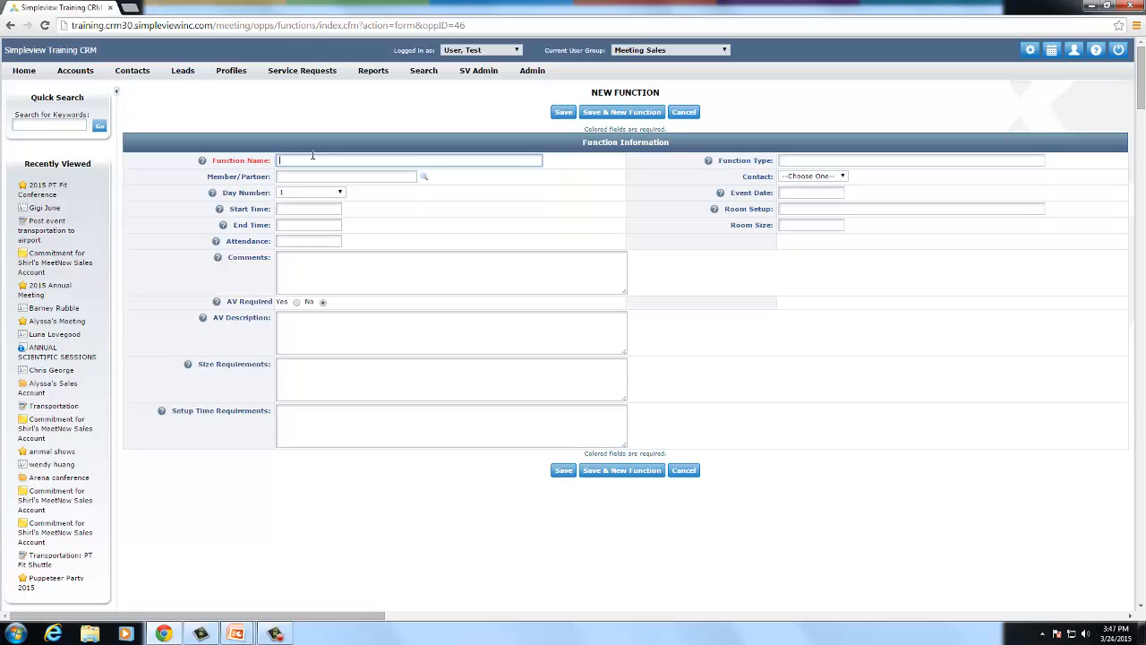
pyautogui.write('Breakfast for team')
pyautogui.click(303, 176)
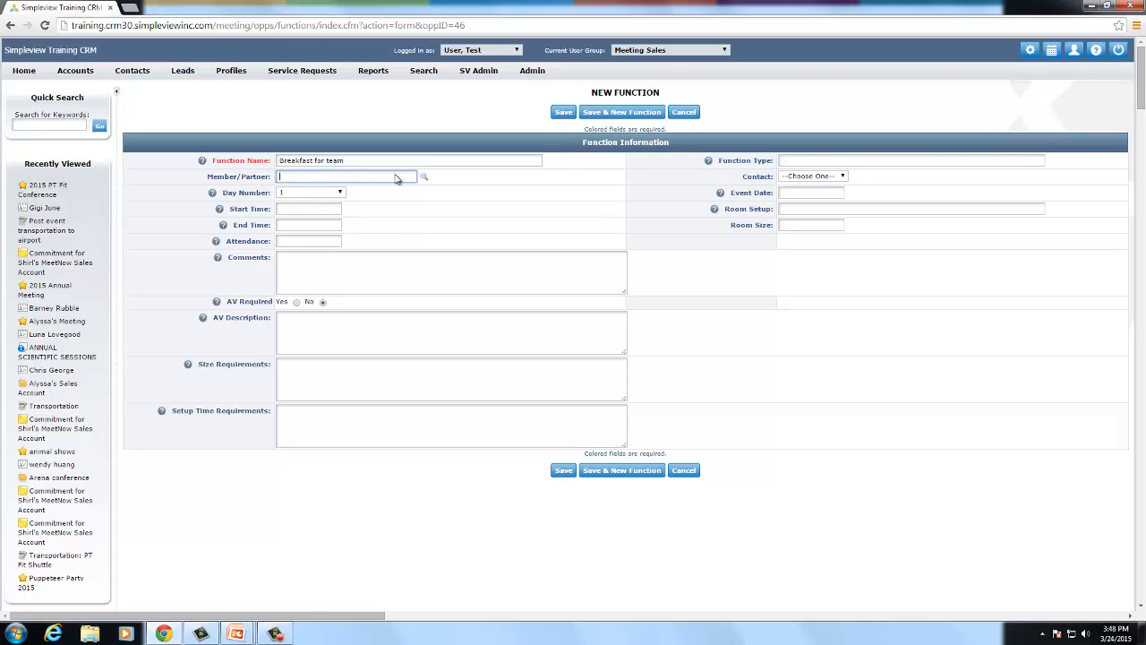
pyautogui.click(806, 158)
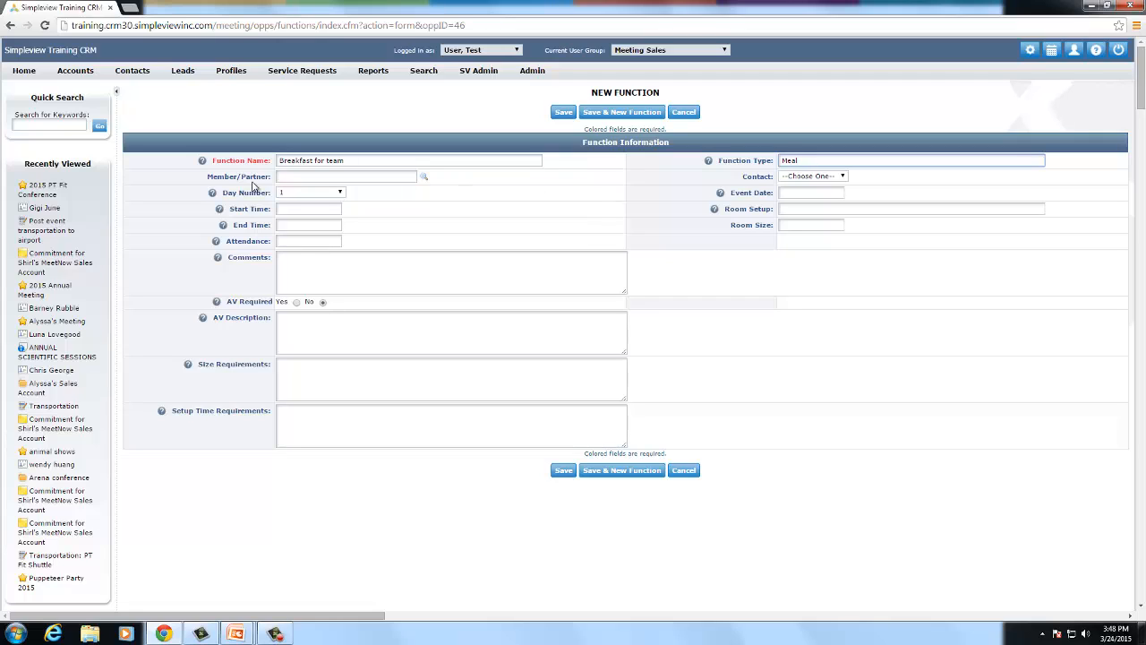
# - Schedule the function for day 3 from 8:00 AM to 10:00 AM
pyautogui.click(287, 194)
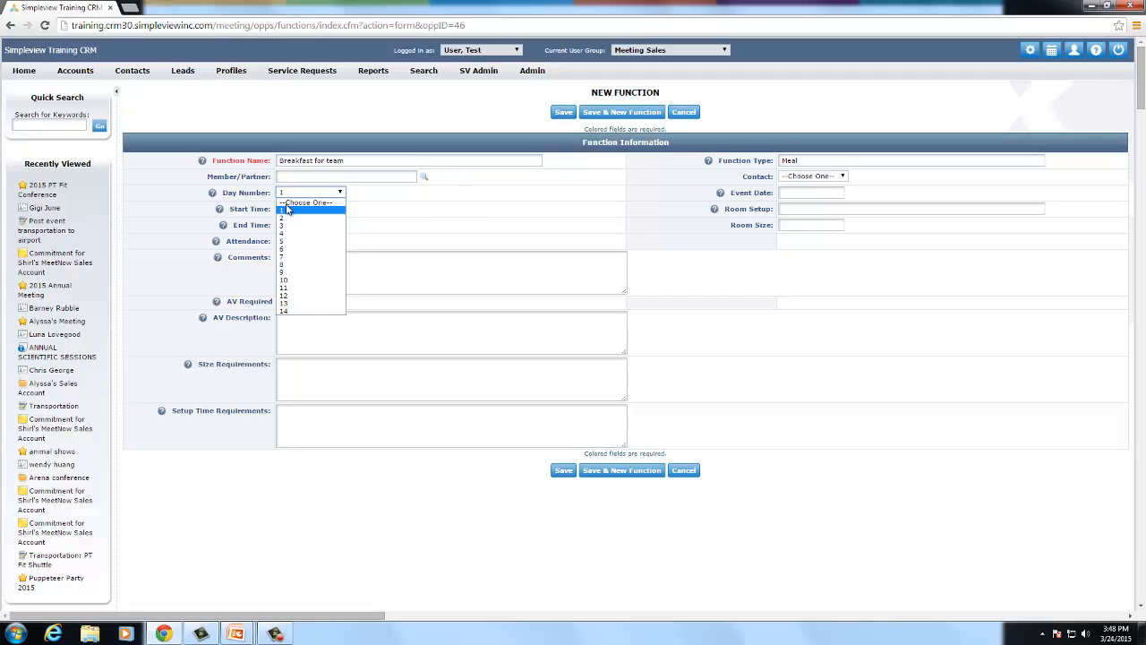
pyautogui.click(289, 226)
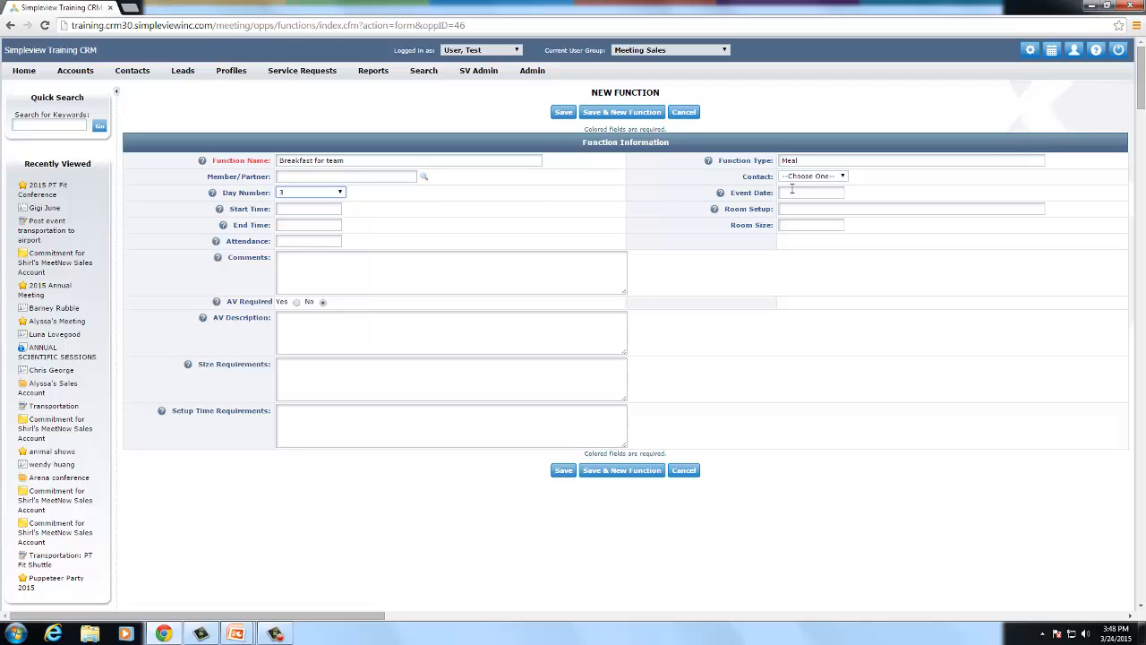
pyautogui.click(793, 193)
pyautogui.click(289, 208)
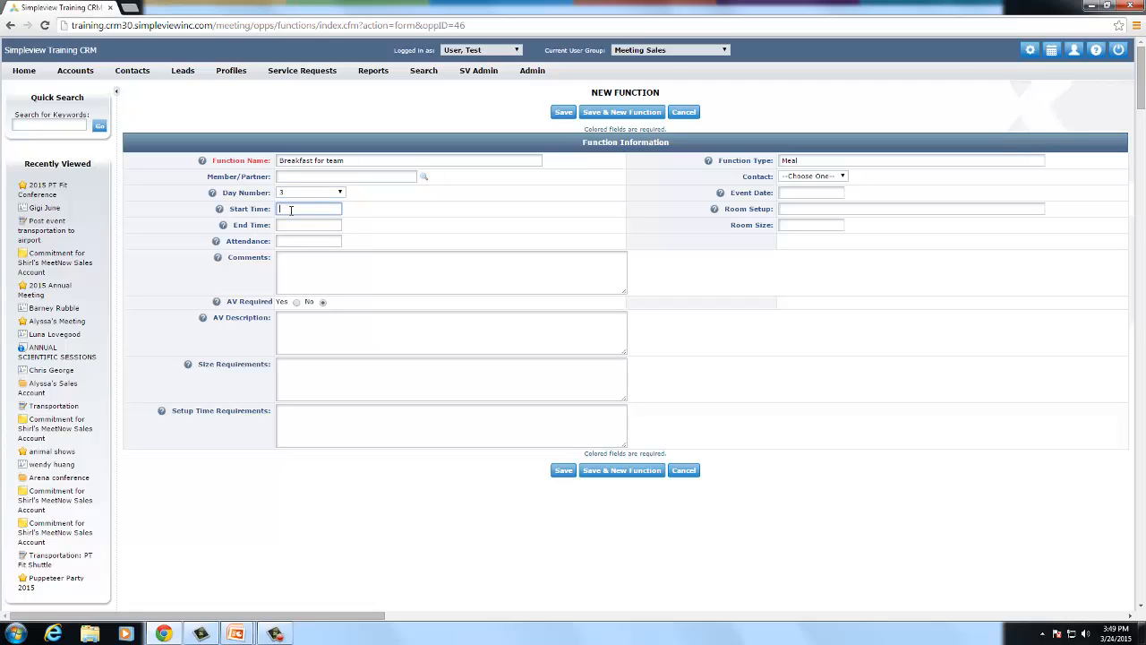
pyautogui.write('8')
pyautogui.press('Tab')
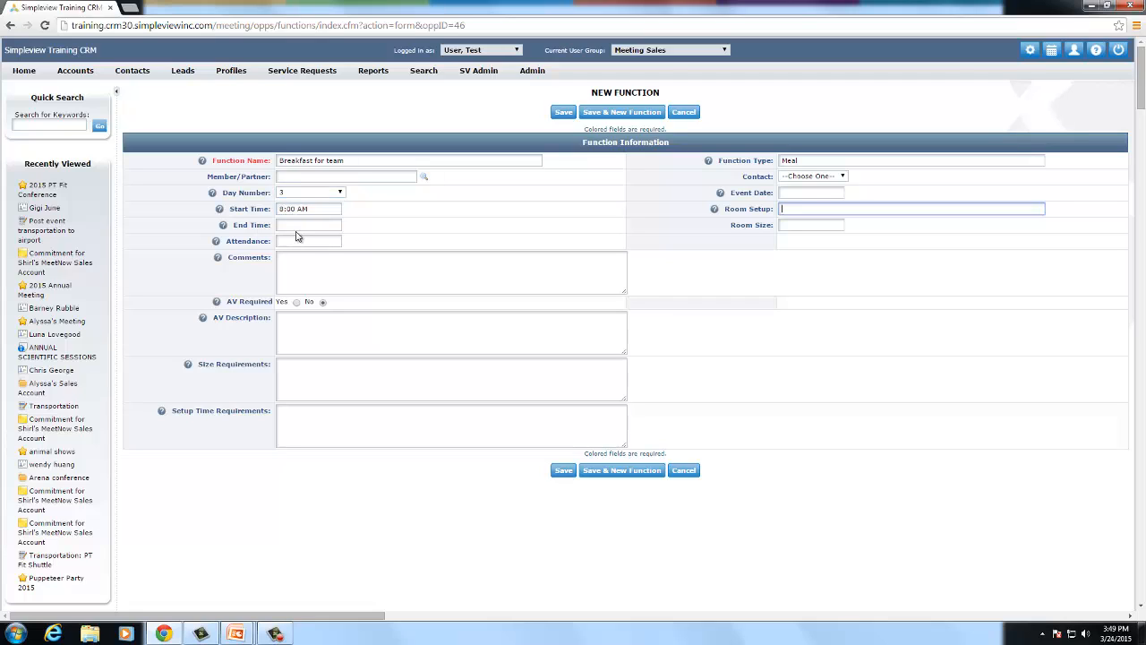
pyautogui.click(297, 233)
pyautogui.click(310, 225)
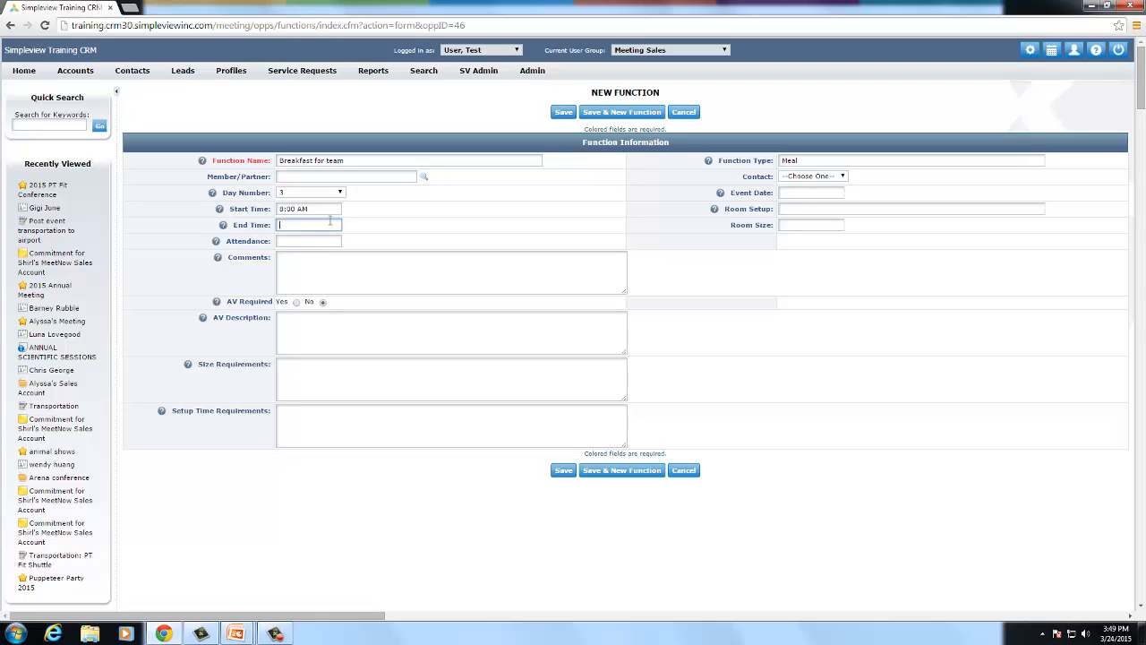
pyautogui.write('10')
pyautogui.press('Tab')
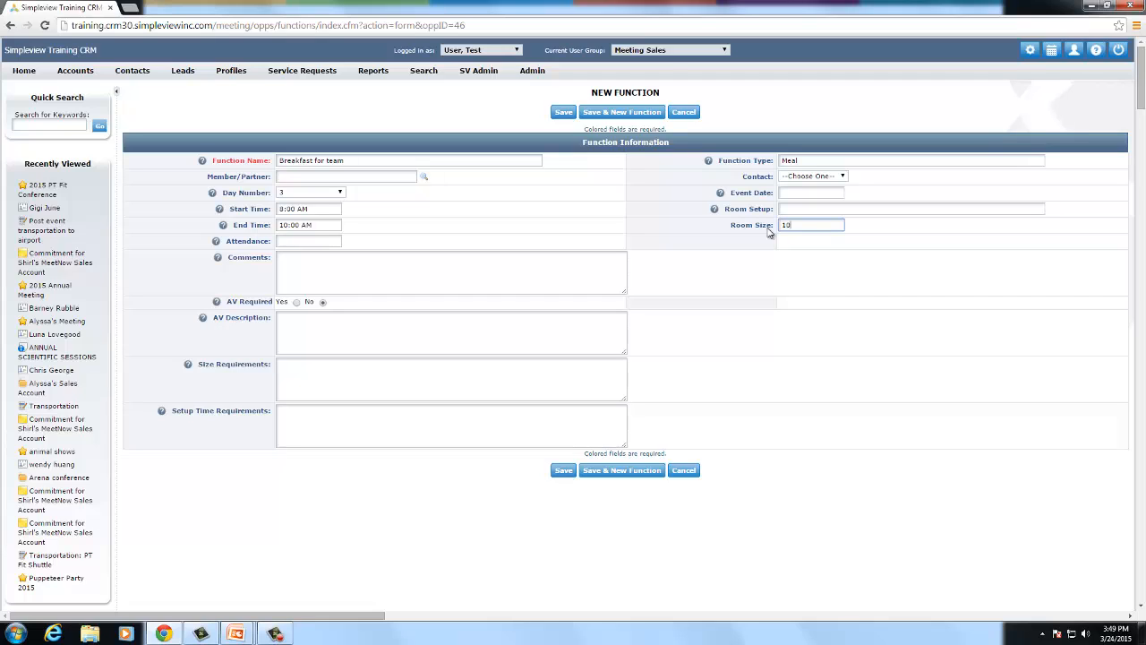
# - Set room size to 20 x 50, mark AV Required Yes, and save the function
pyautogui.press('BackSpace')
pyautogui.press('BackSpace')
pyautogui.write('20 x 50')
pyautogui.click(314, 262)
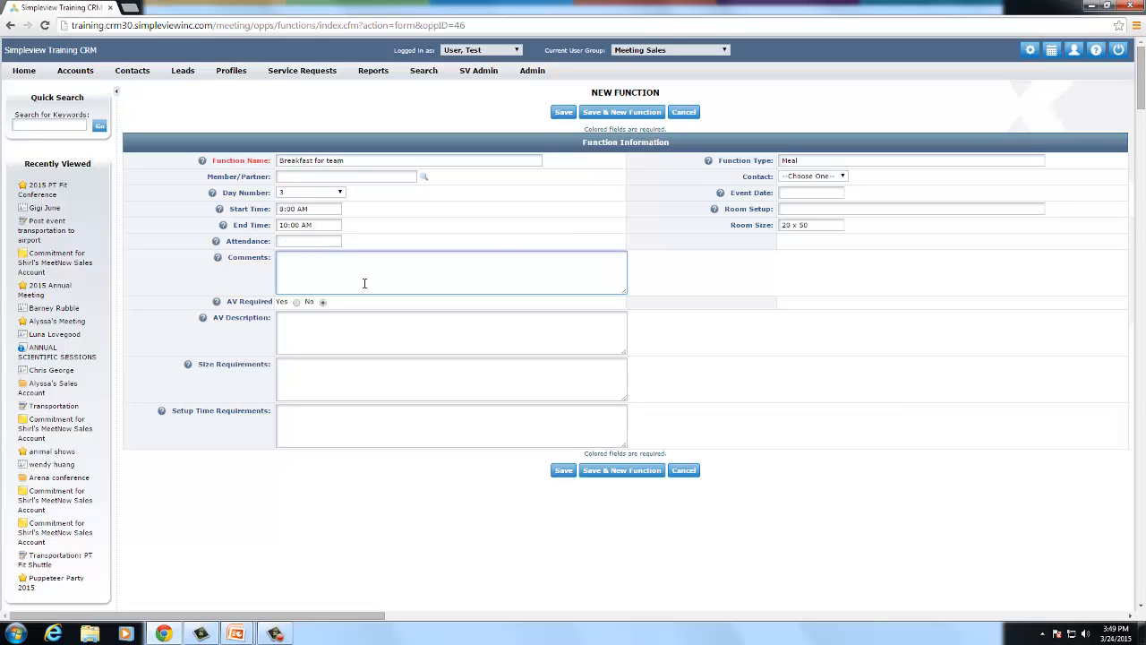
pyautogui.scroll(-1, 365, 282)
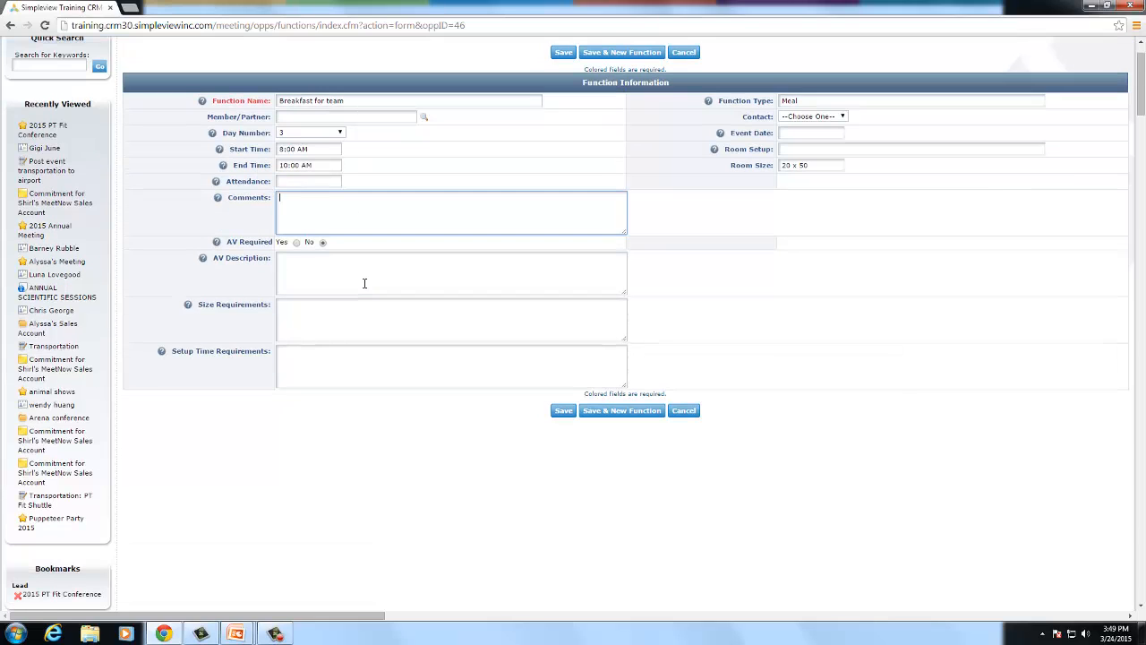
pyautogui.click(296, 243)
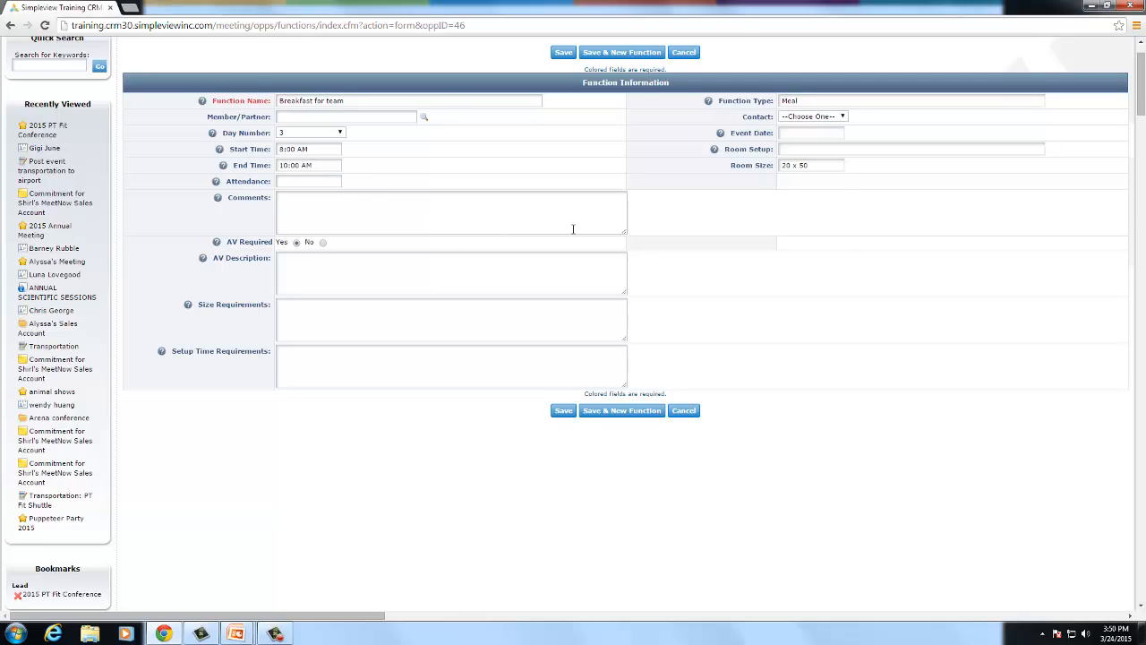
pyautogui.scroll(1, 573, 229)
pyautogui.click(563, 114)
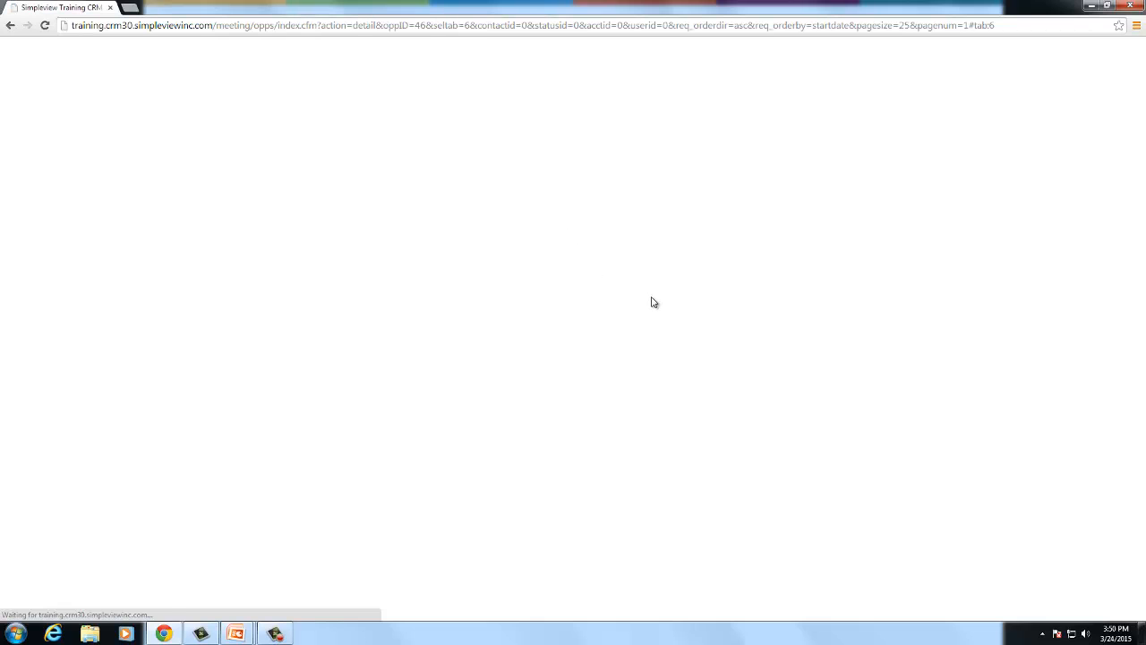
# - Show the lead's Functions subtab, now listing 'Breakfast for team' as a Meal
pyautogui.scroll(-3, 654, 302)
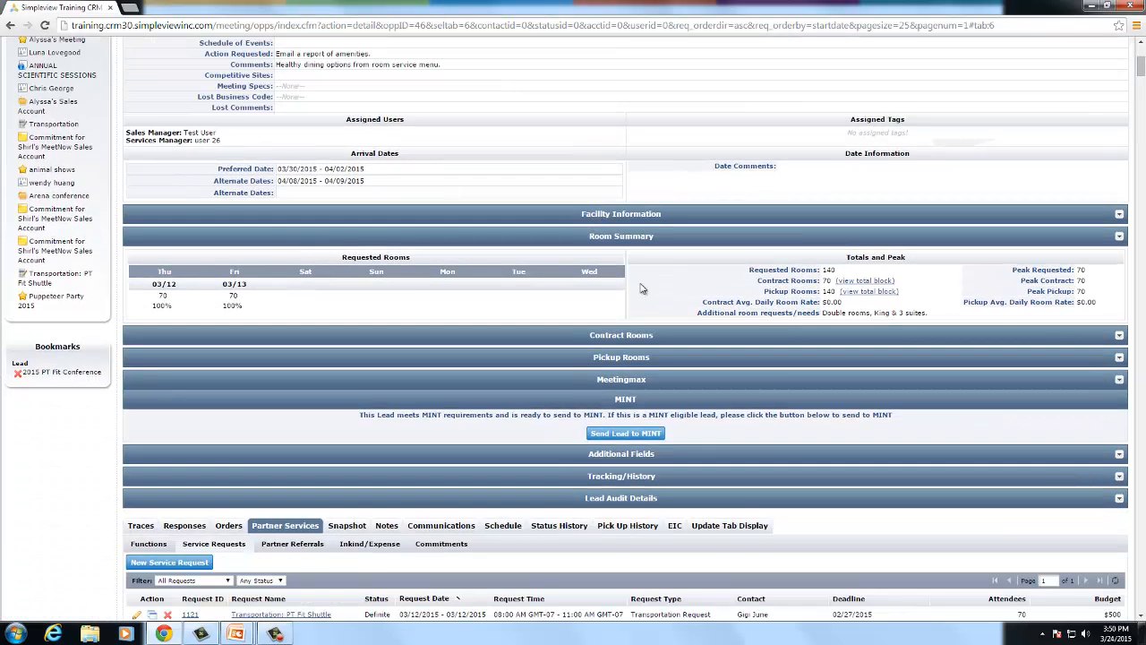
pyautogui.scroll(-2, 641, 288)
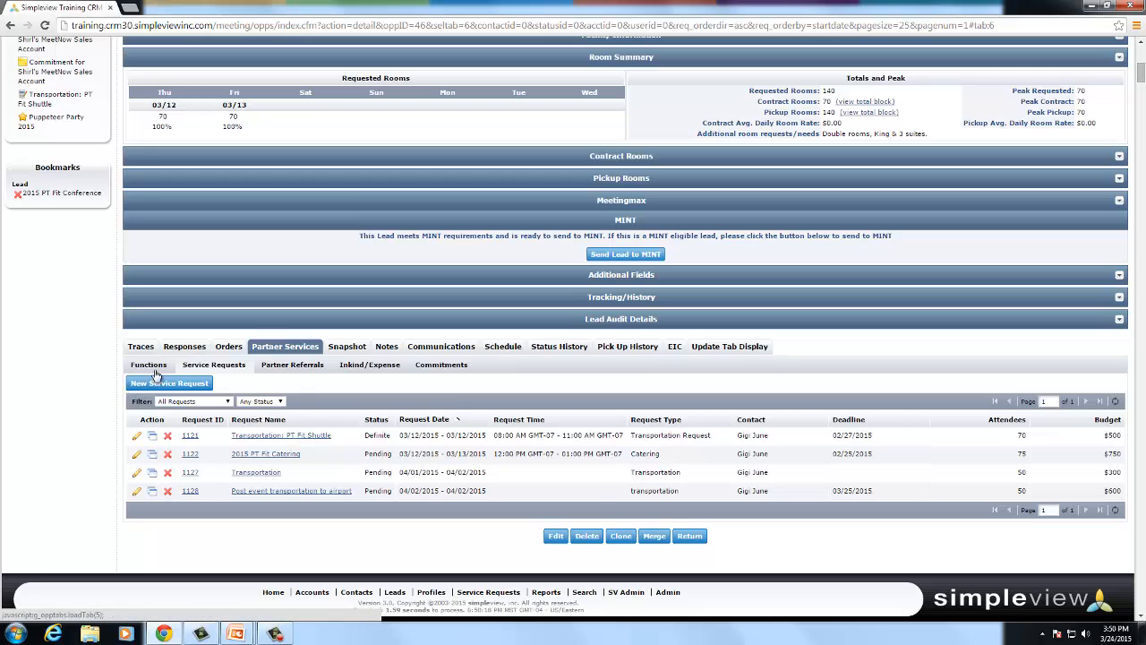
pyautogui.click(151, 367)
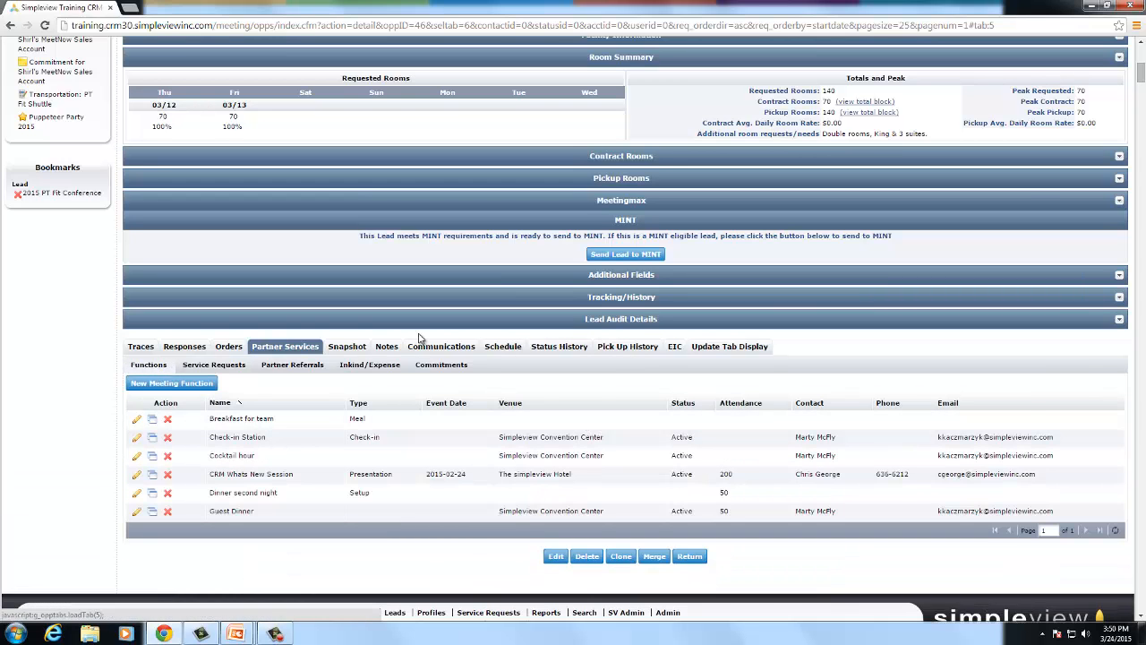
pyautogui.scroll(-1, 421, 339)
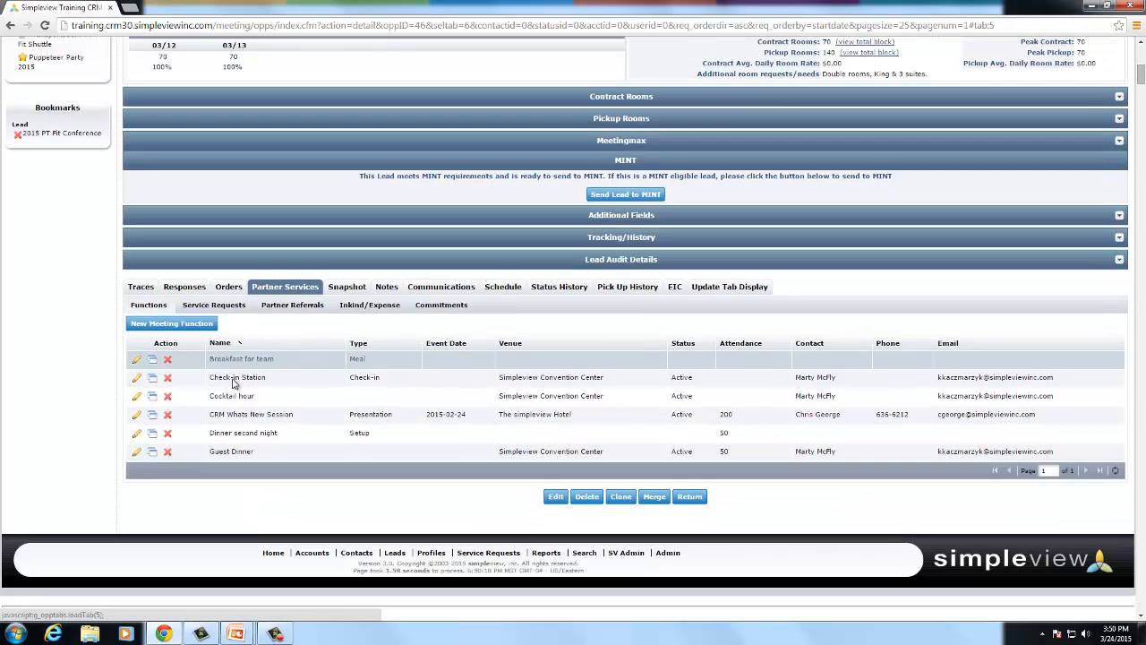
# - Sort the lead's six meeting functions by the Event Date column
pyautogui.click(450, 348)
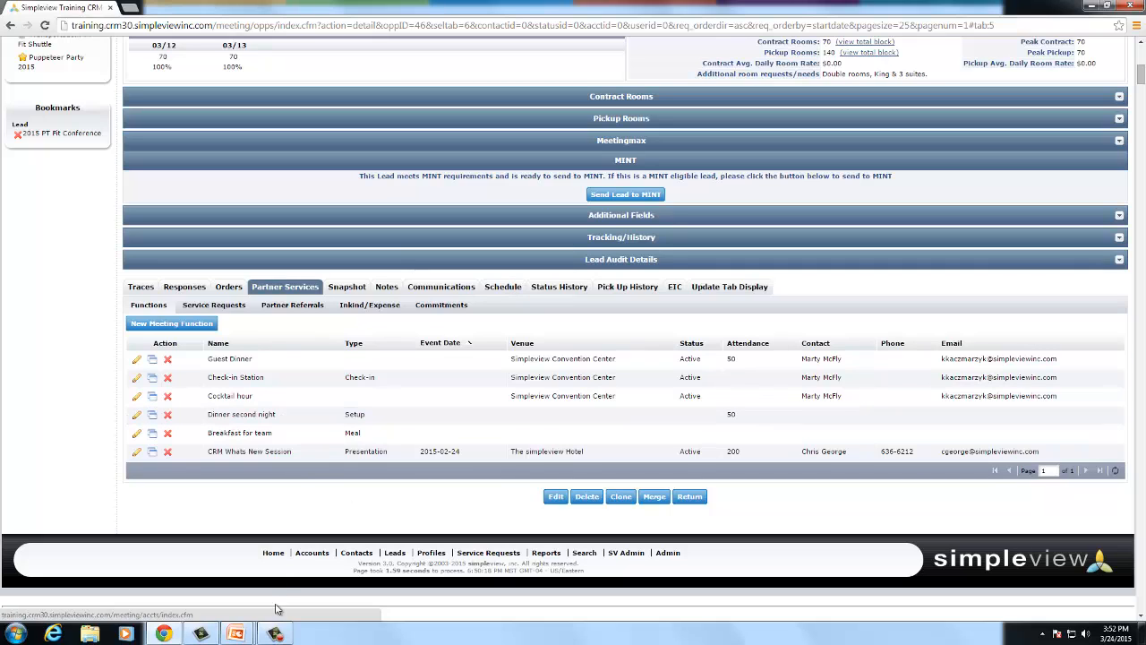
pyautogui.click(274, 634)
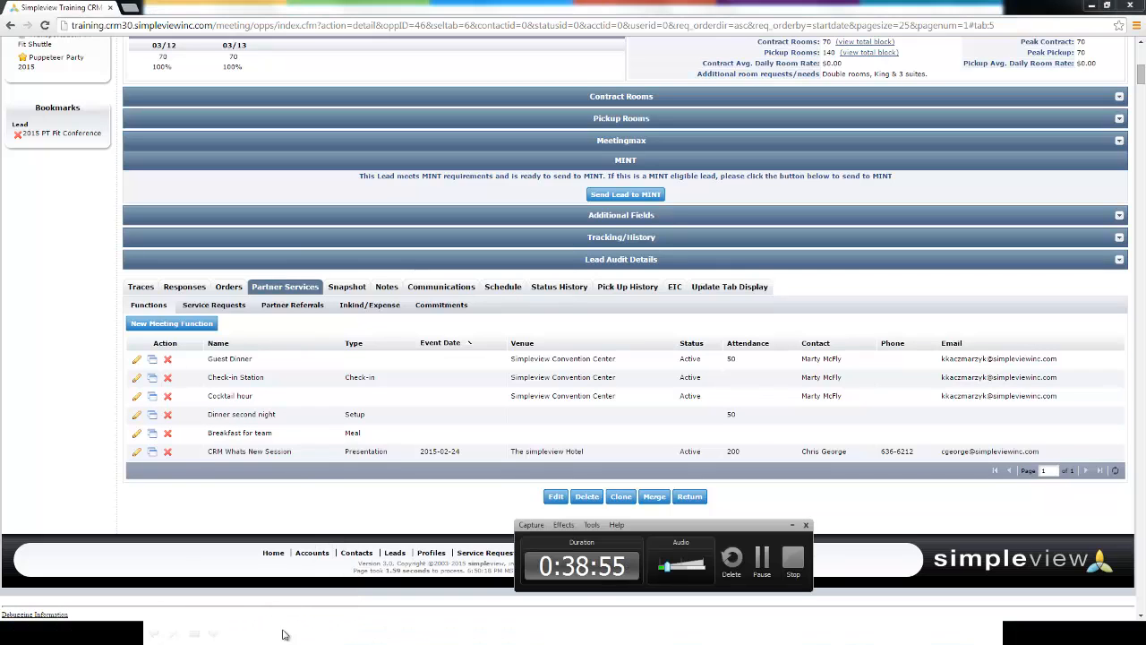